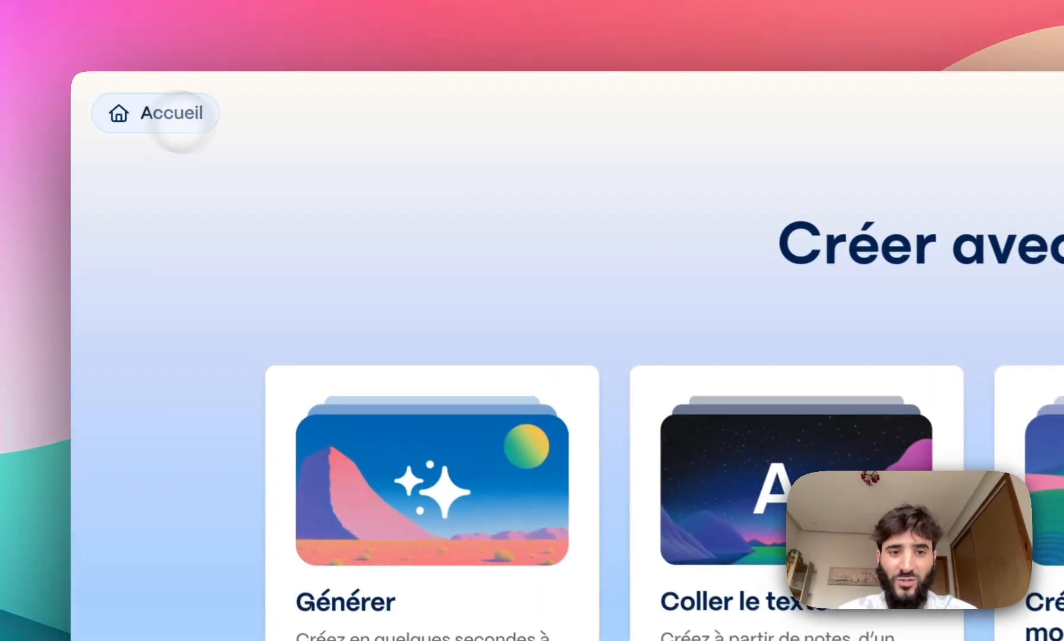
# Go to the workspace home and start a new AI creation generated from a simple prompt.
pyautogui.click(178, 116)
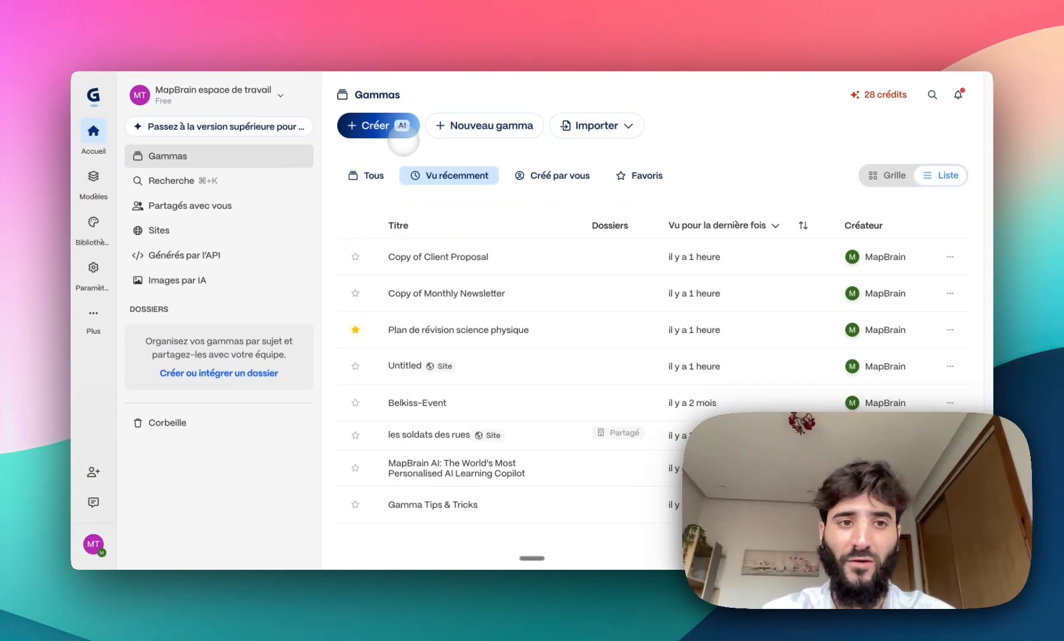
pyautogui.click(396, 125)
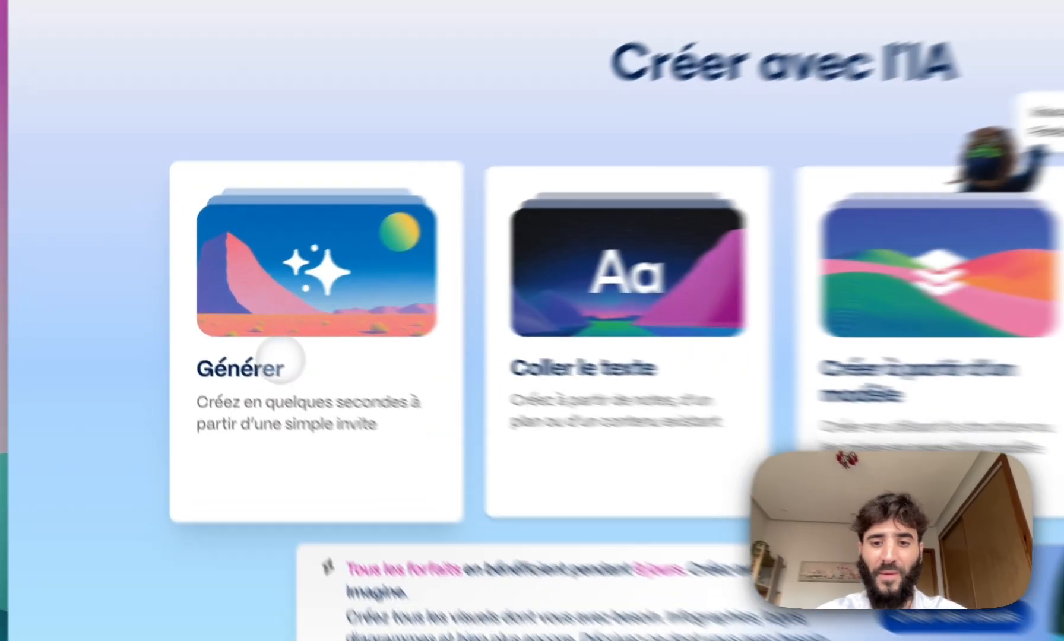
pyautogui.click(282, 362)
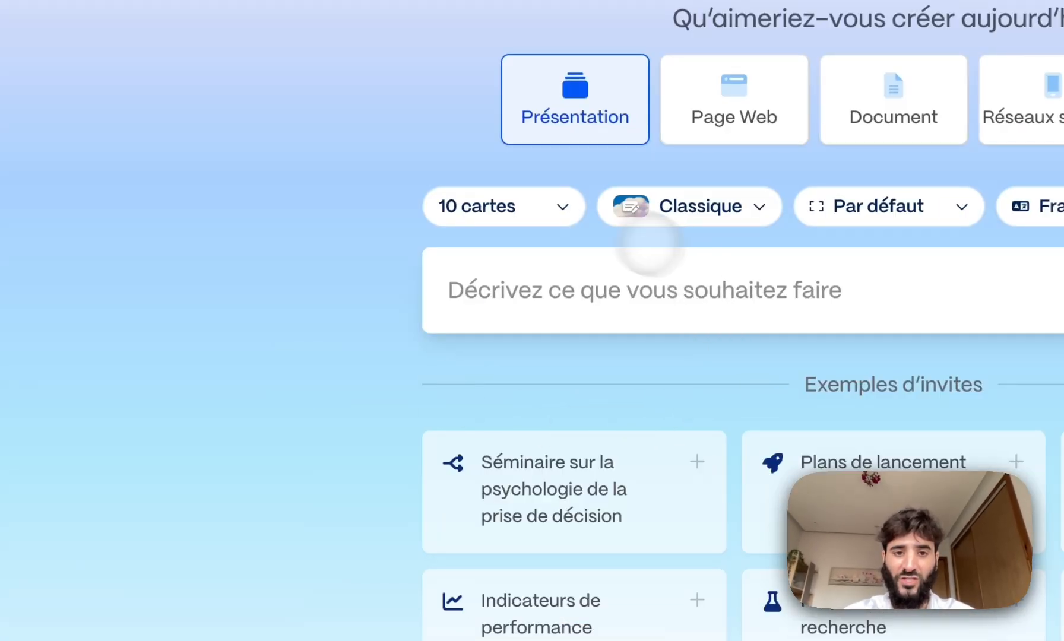
# Set the presentation's number of cards to 5 and check the other available card counts.
pyautogui.click(552, 205)
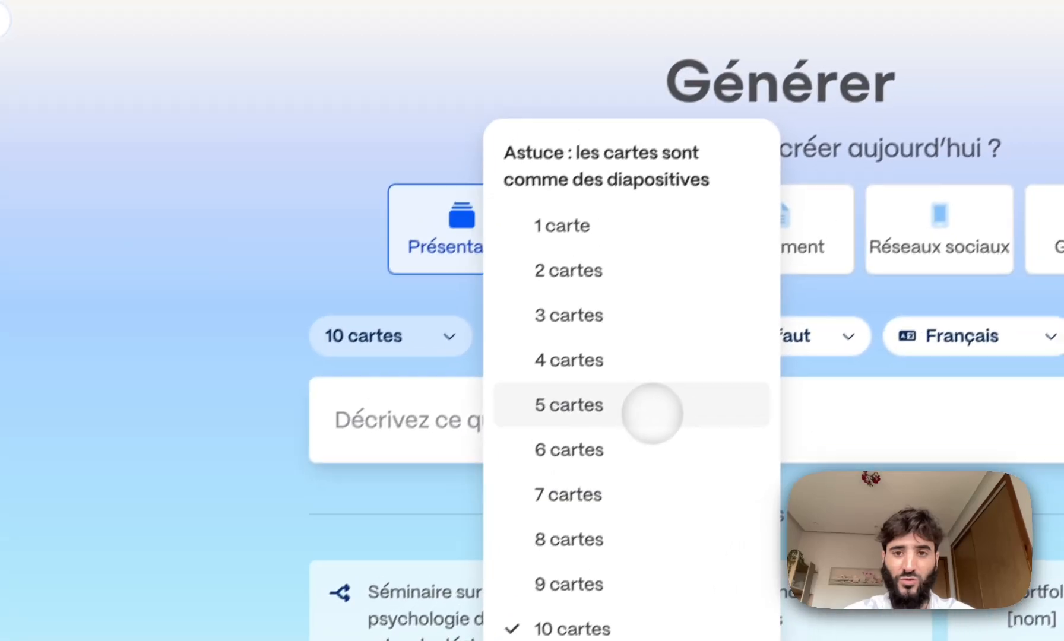
pyautogui.click(653, 414)
pyautogui.click(416, 337)
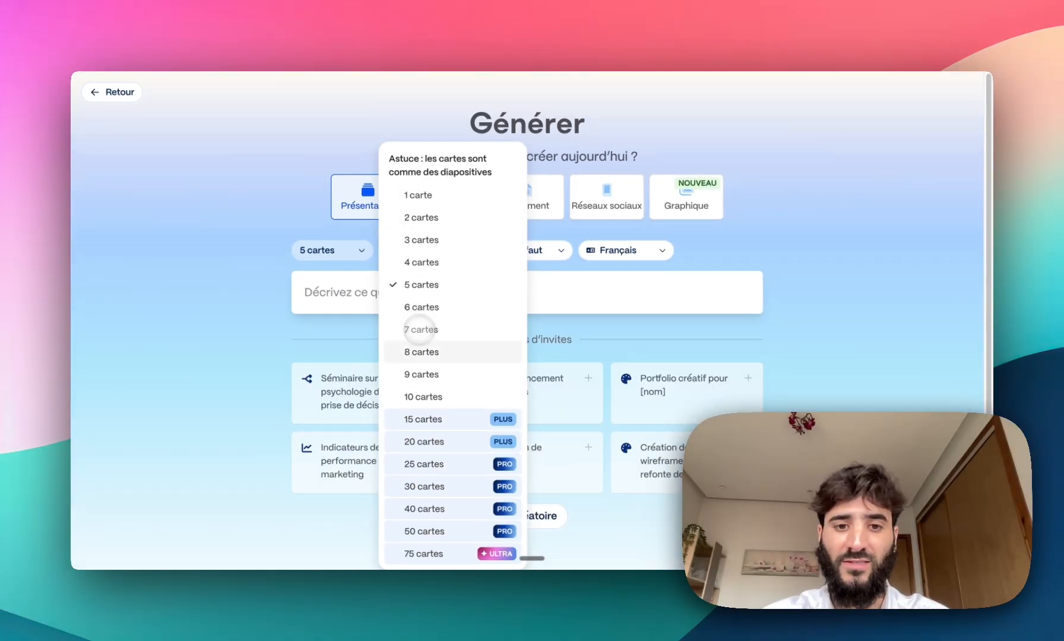
pyautogui.scroll(-2, 427, 427)
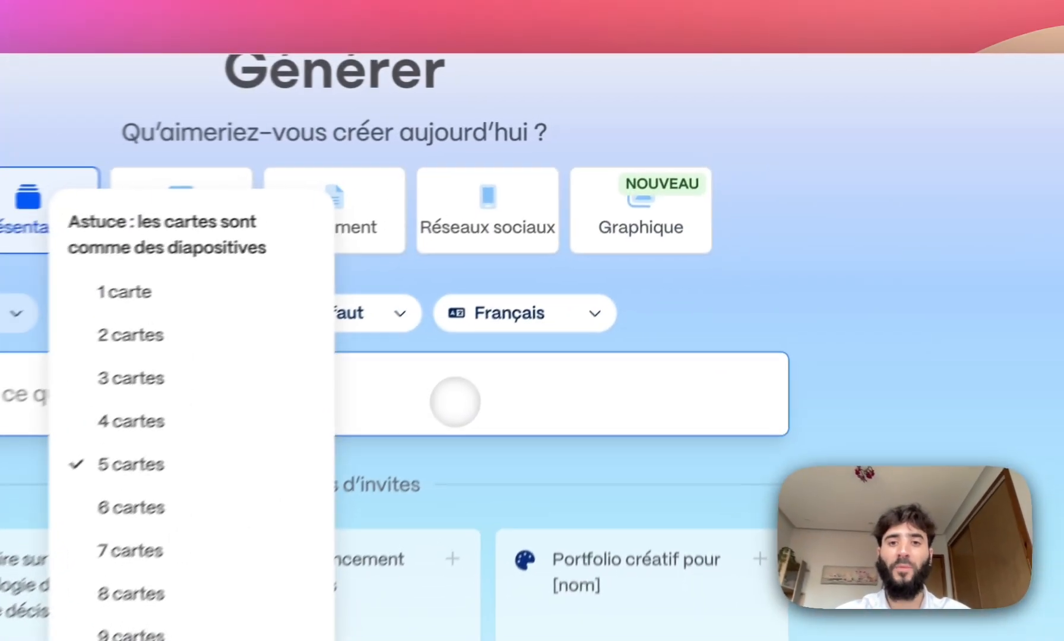
pyautogui.click(455, 402)
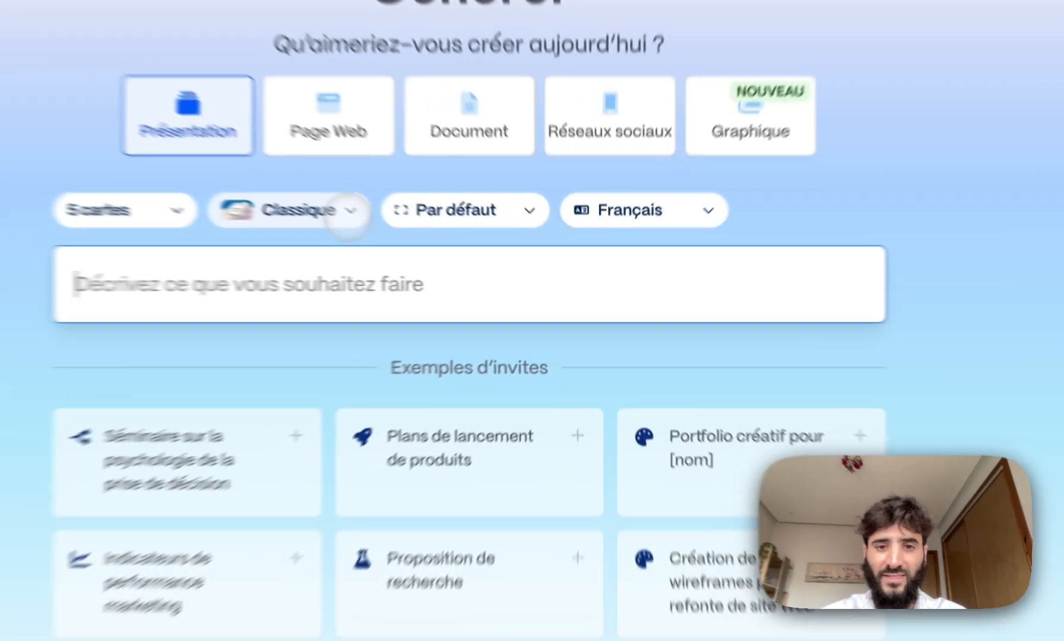
# Check the card creation modes, try the Étiré 4:3 card size, and set the card size to Classique 16:9.
pyautogui.click(453, 250)
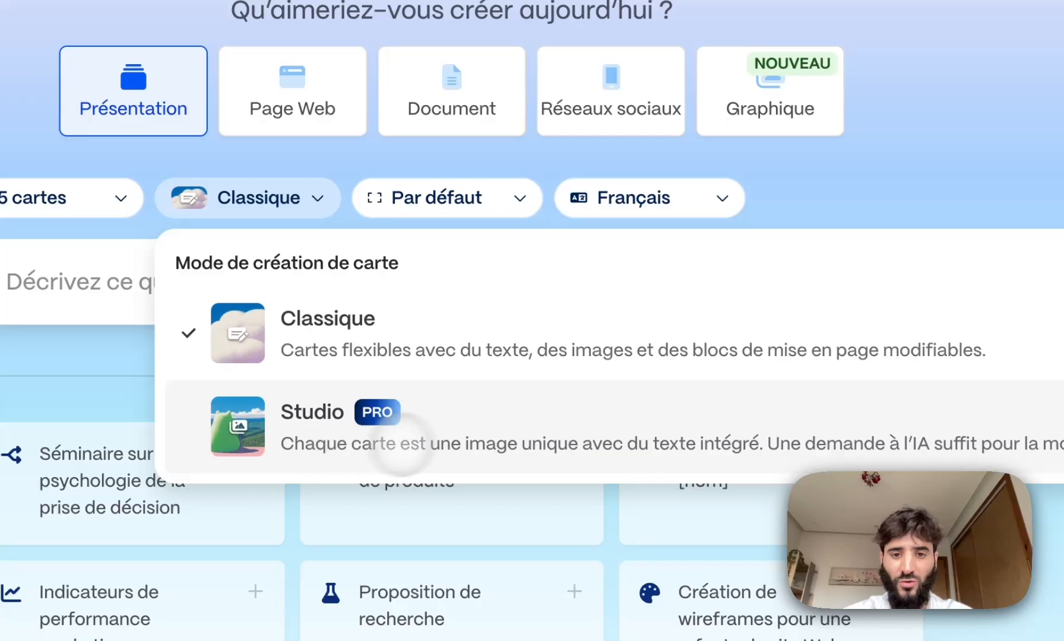
pyautogui.click(502, 202)
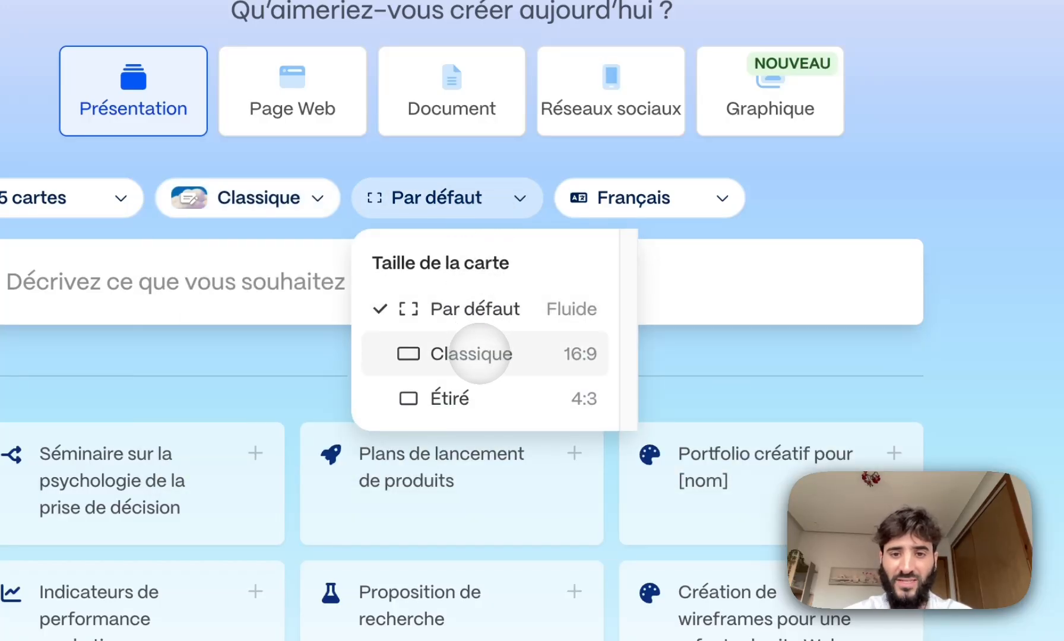
pyautogui.click(480, 353)
pyautogui.click(518, 197)
pyautogui.click(531, 395)
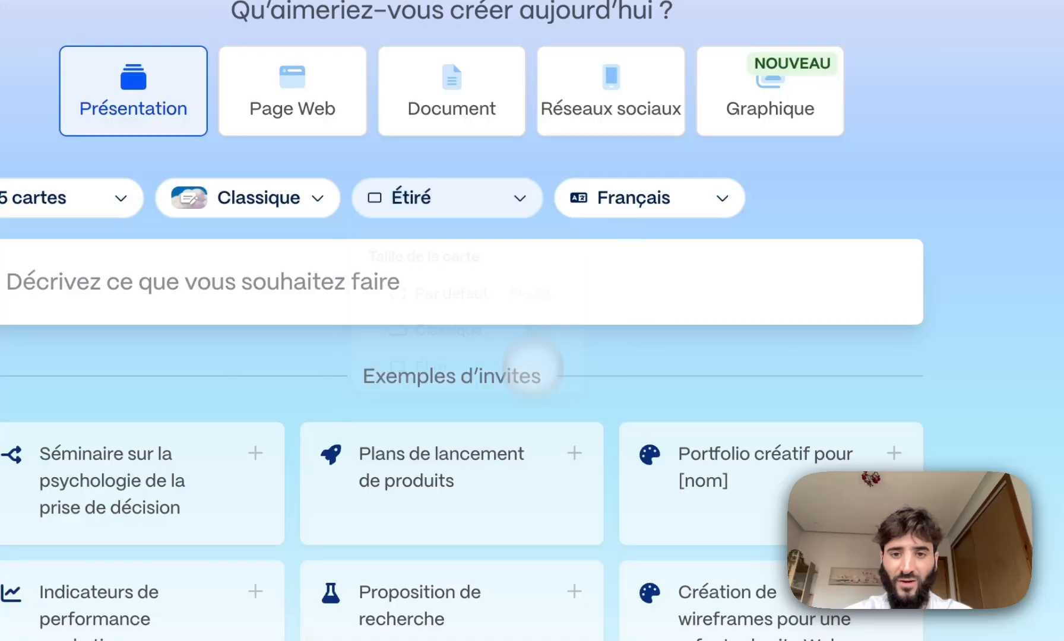
pyautogui.click(524, 206)
pyautogui.click(499, 351)
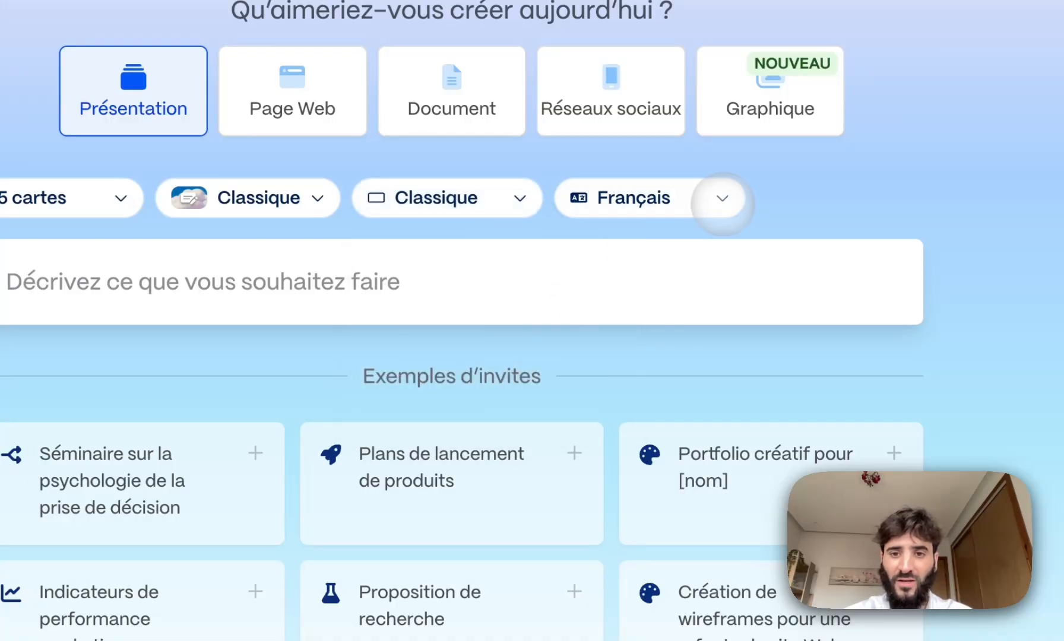
# Look through the list of output languages available for the presentation.
pyautogui.click(722, 199)
pyautogui.scroll(-5, 692, 416)
pyautogui.scroll(5, 690, 461)
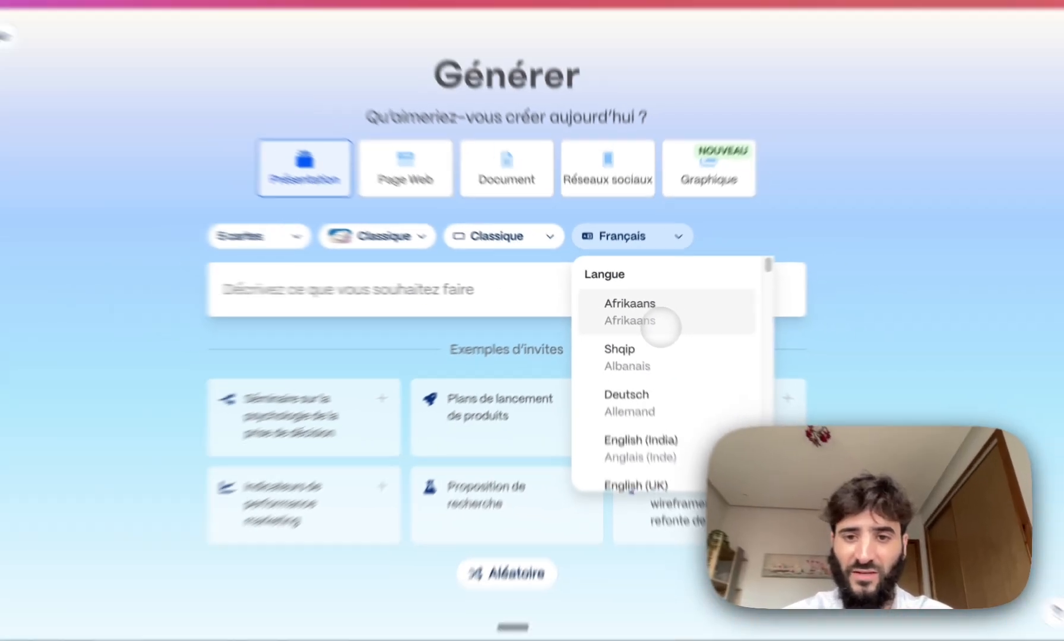
pyautogui.scroll(-5, 695, 368)
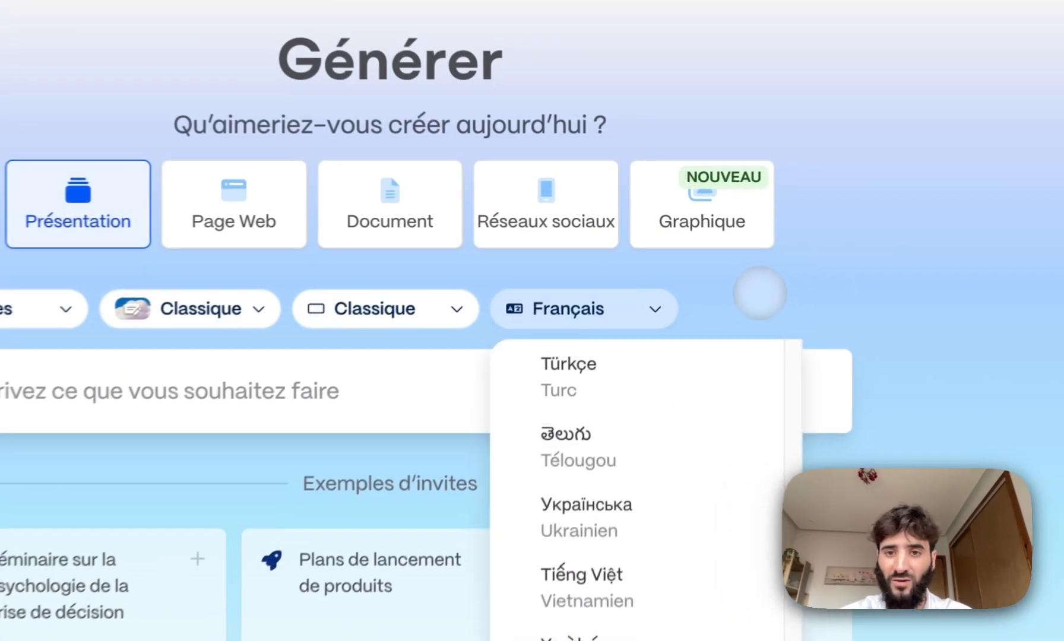
pyautogui.click(713, 242)
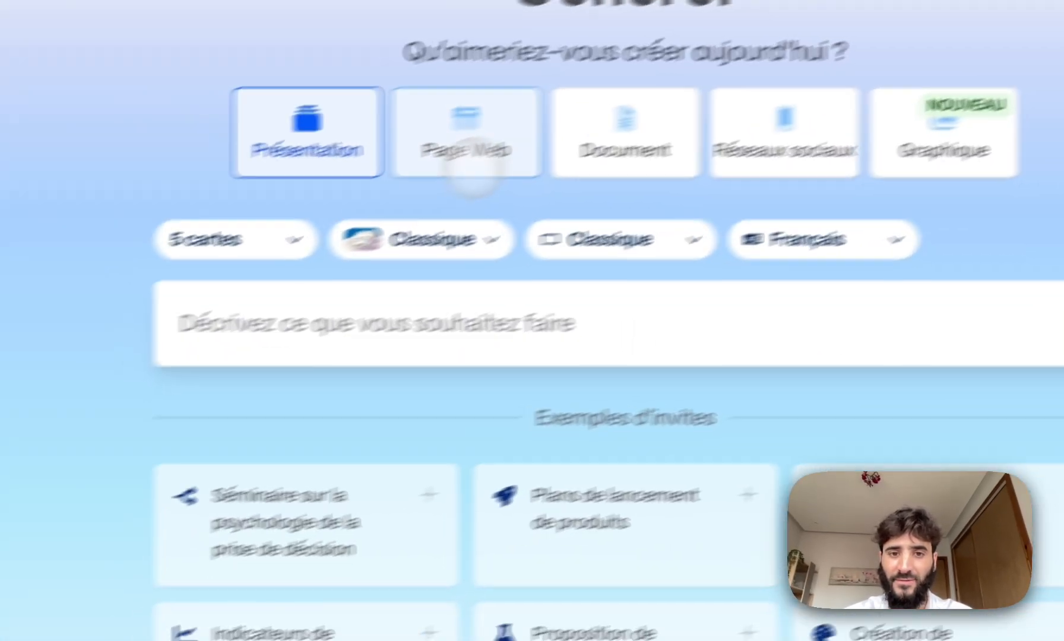
# Switch the content type to Page Web and shuffle its example prompts.
pyautogui.click(228, 220)
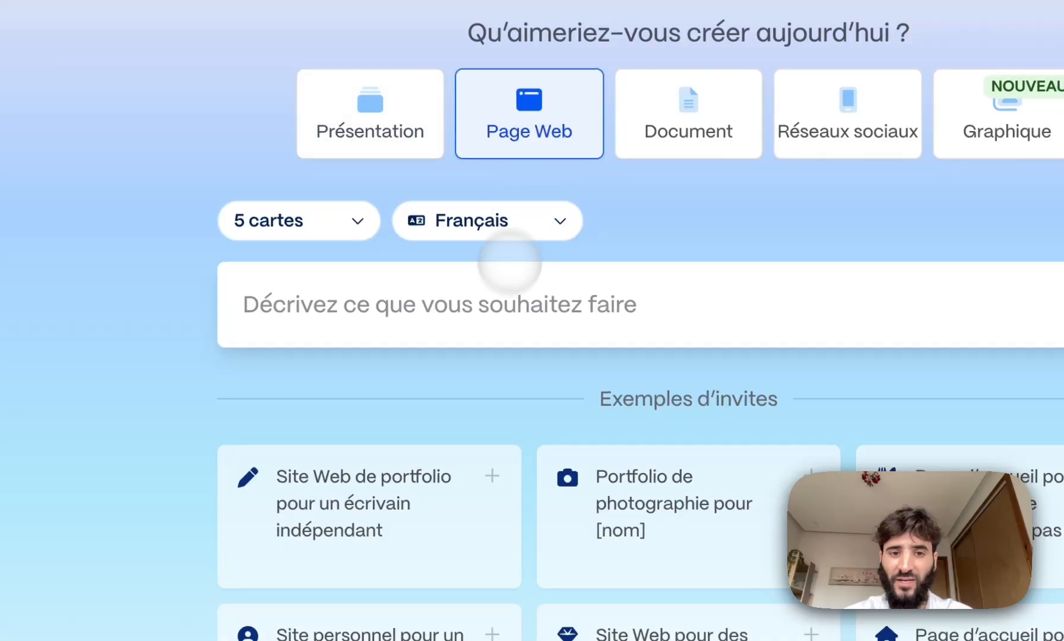
pyautogui.click(499, 301)
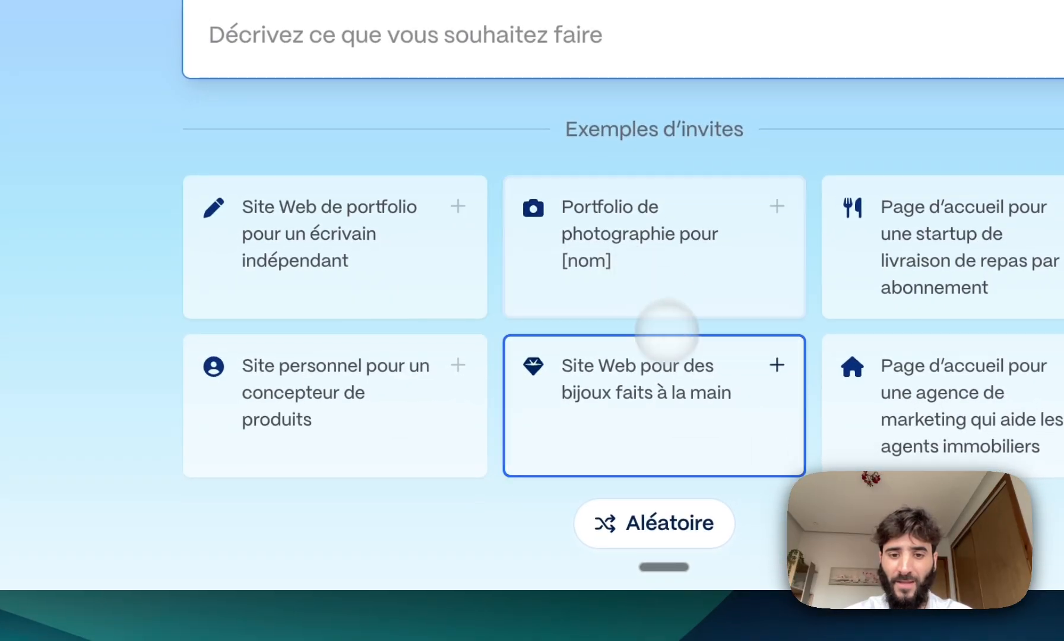
pyautogui.scroll(-3, 667, 362)
pyautogui.click(667, 396)
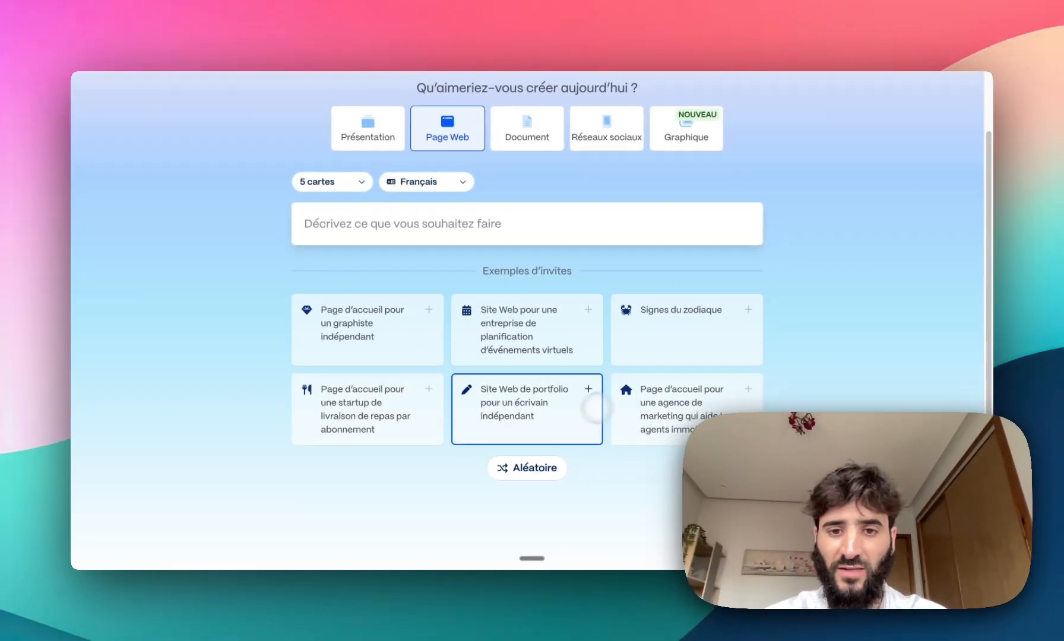
# Switch the content type to Document, continue to Réseaux sociaux, and shuffle the example prompts there.
pyautogui.scroll(2, 565, 320)
pyautogui.click(527, 180)
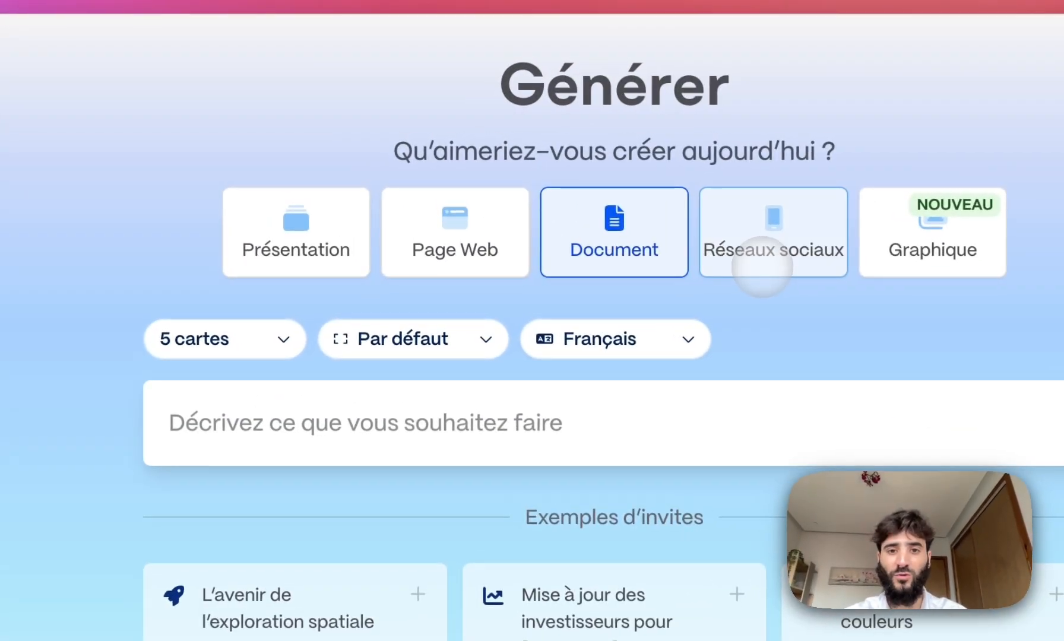
pyautogui.click(762, 267)
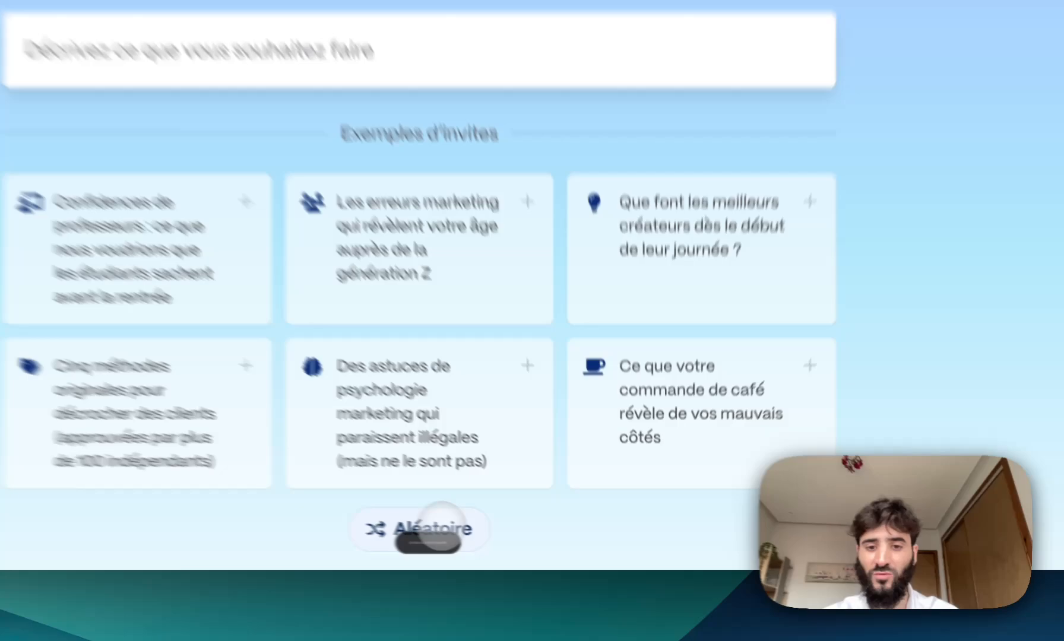
pyautogui.click(523, 546)
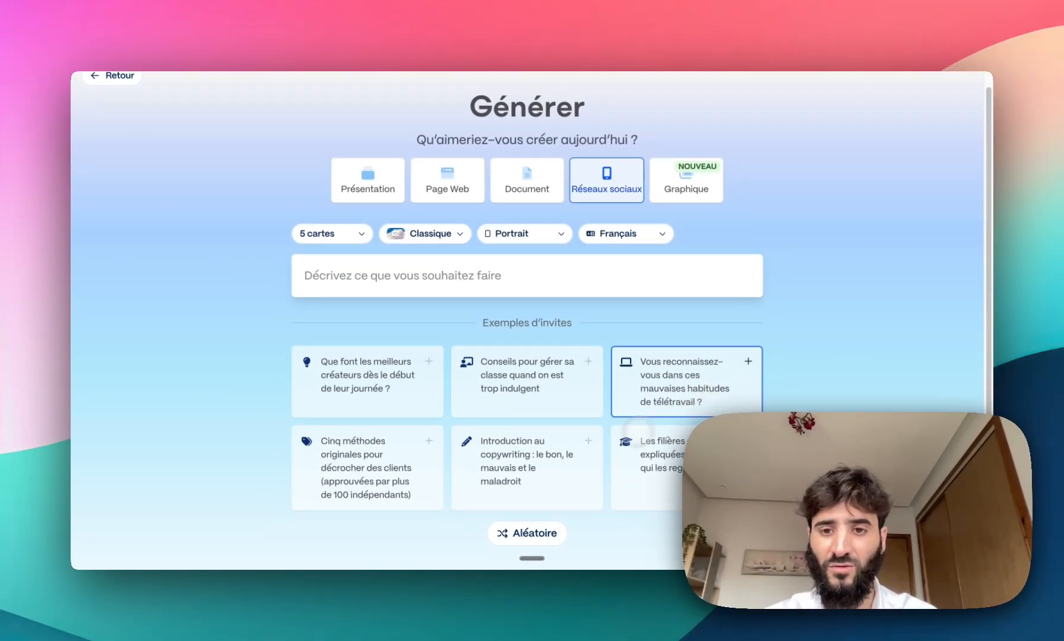
pyautogui.click(503, 534)
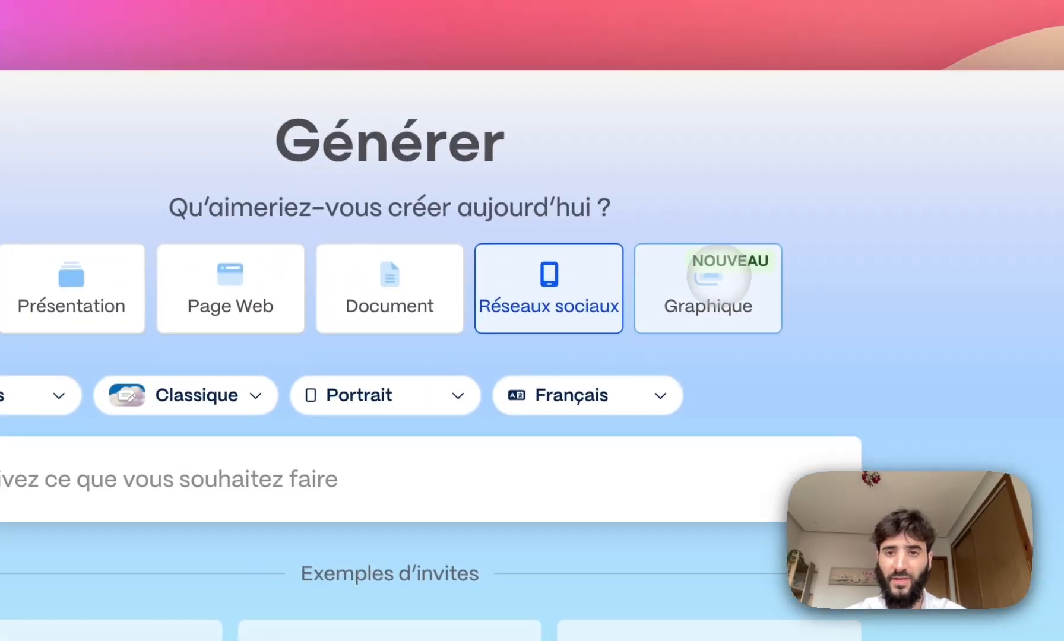
# Switch the content type to Graphique and choose the Diagramme category with the Diagramme de flux layout.
pyautogui.click(719, 275)
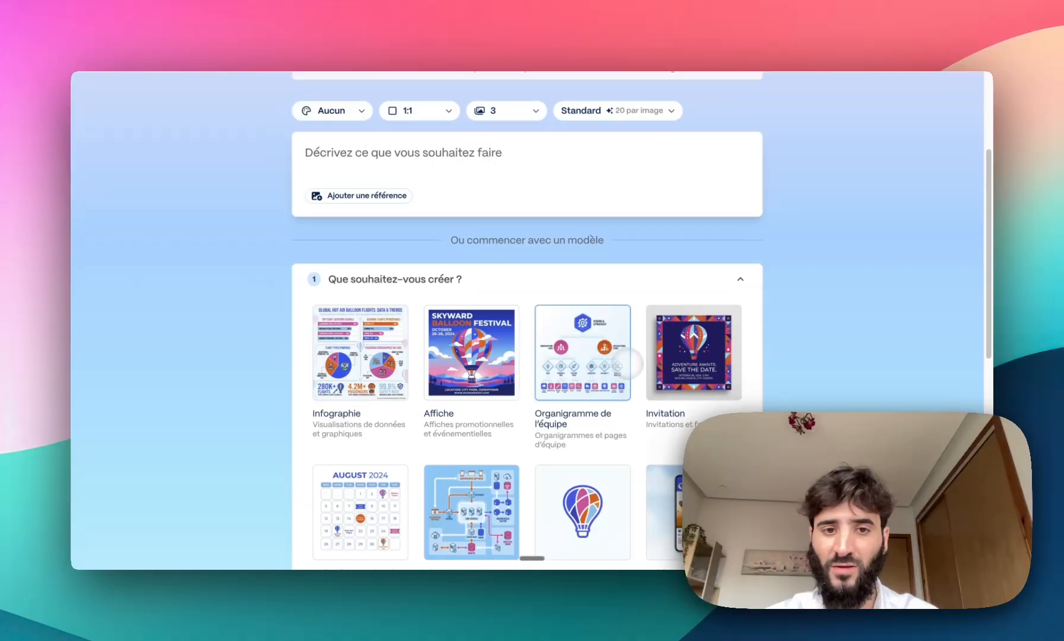
pyautogui.scroll(-3, 631, 363)
pyautogui.scroll(-3, 631, 363)
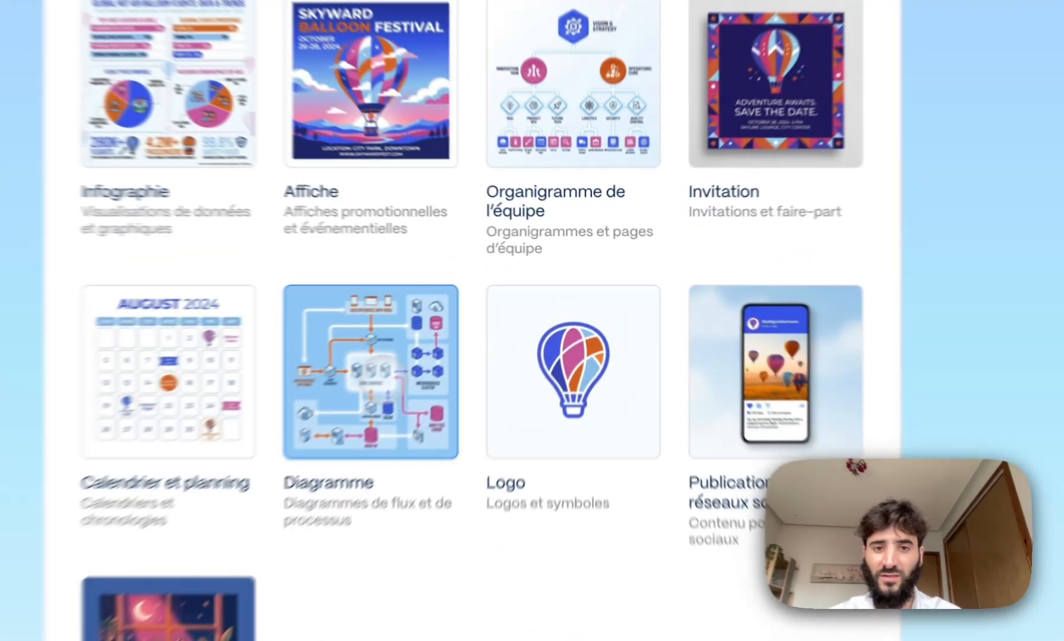
pyautogui.click(381, 380)
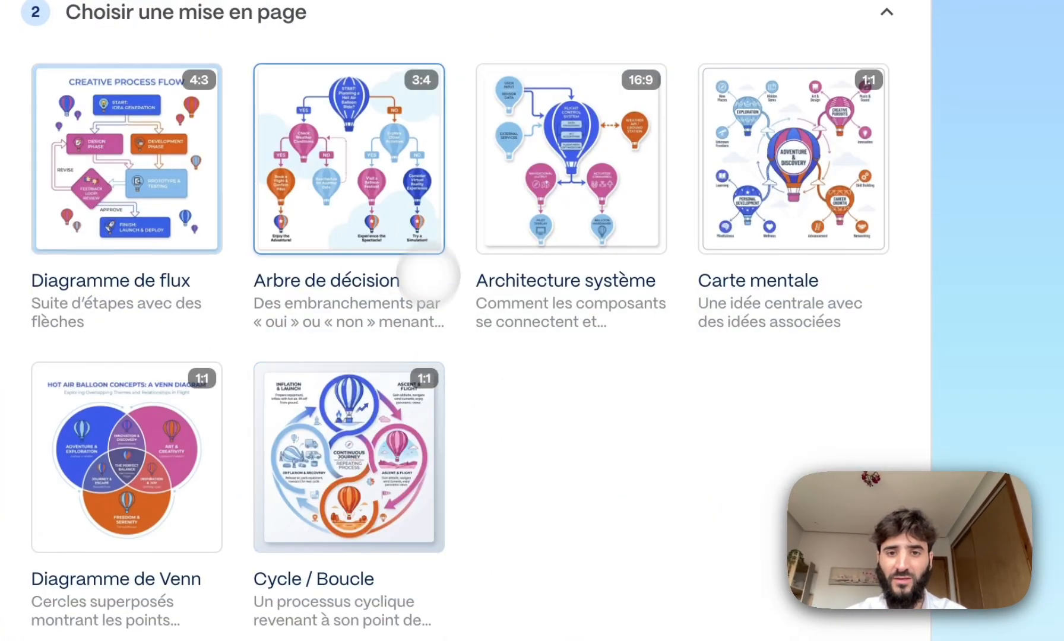
pyautogui.scroll(1, 429, 218)
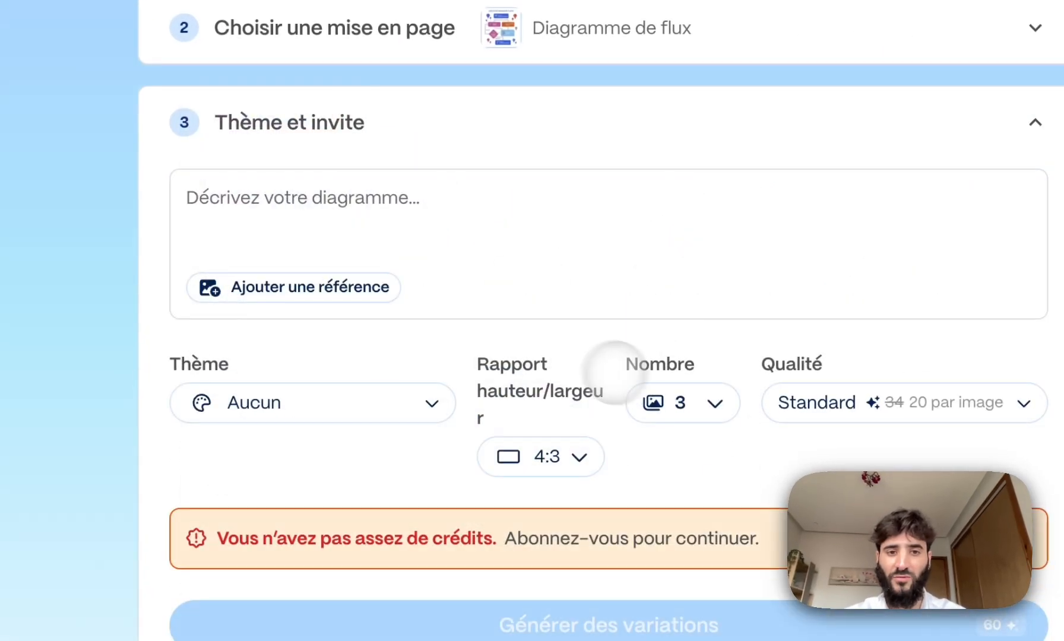
# Examine the diagram's prompt field and its theme, aspect ratio and image count options.
pyautogui.click(433, 187)
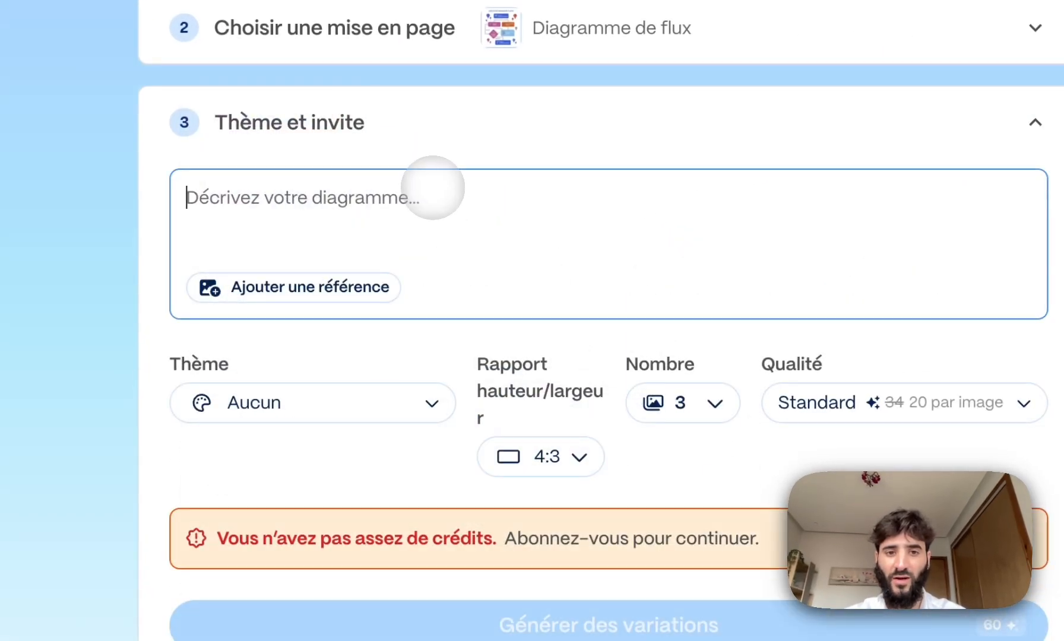
pyautogui.click(430, 403)
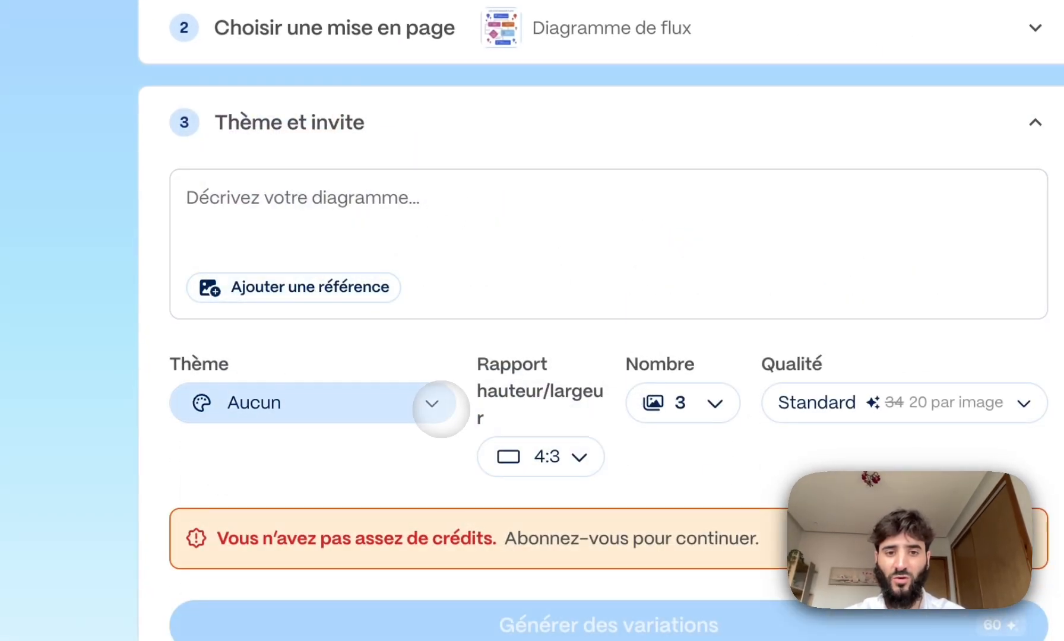
pyautogui.click(598, 398)
pyautogui.click(585, 456)
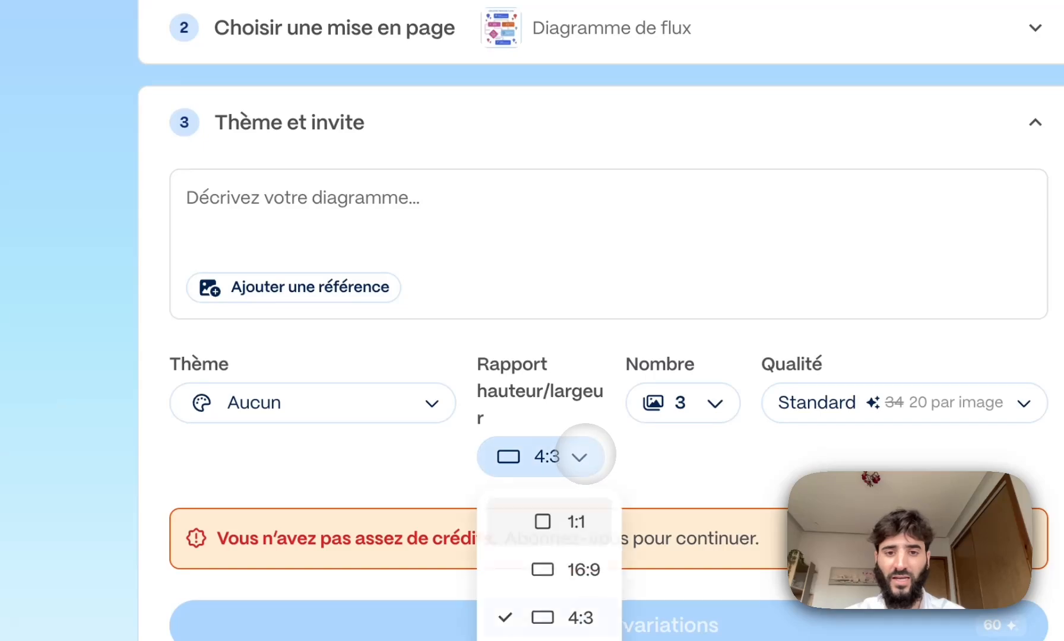
pyautogui.click(585, 456)
pyautogui.click(718, 401)
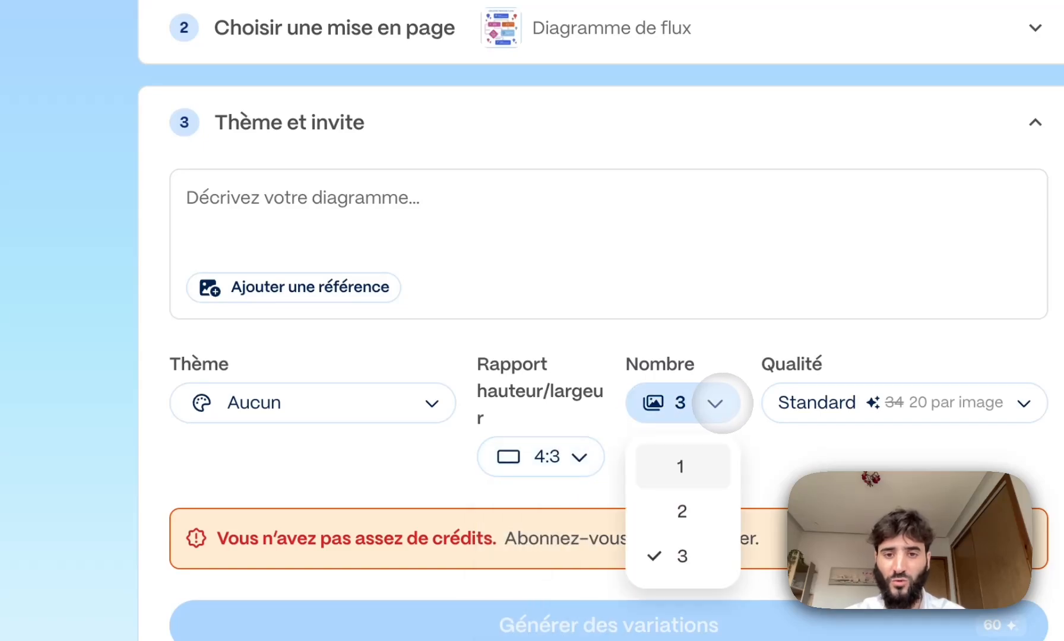
pyautogui.click(720, 401)
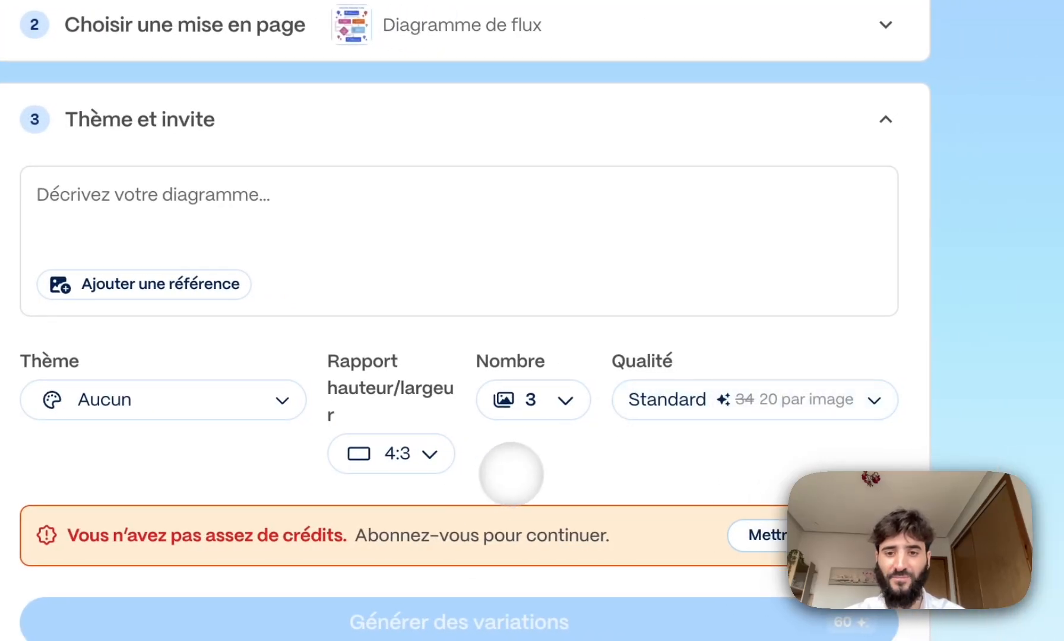
# Return the content type to Présentation and shuffle the example prompts.
pyautogui.scroll(5, 604, 472)
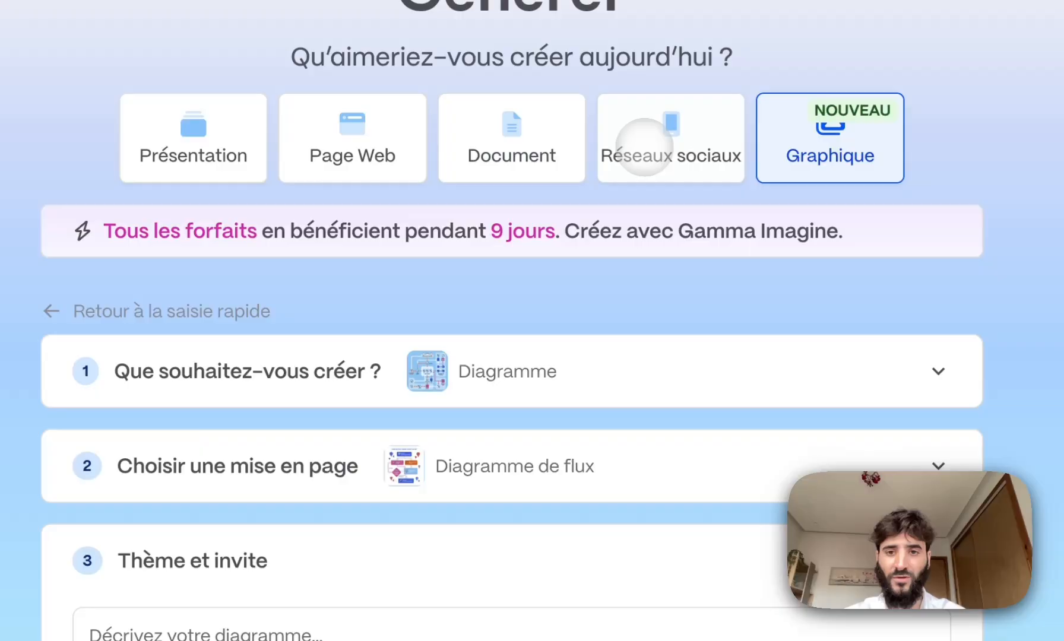
pyautogui.click(593, 110)
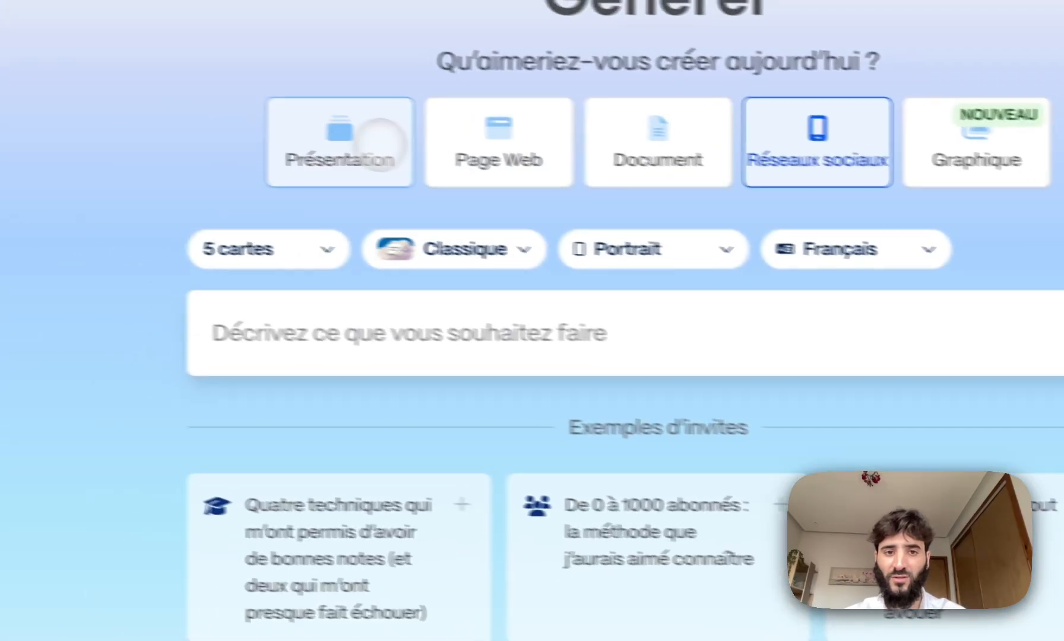
pyautogui.click(256, 123)
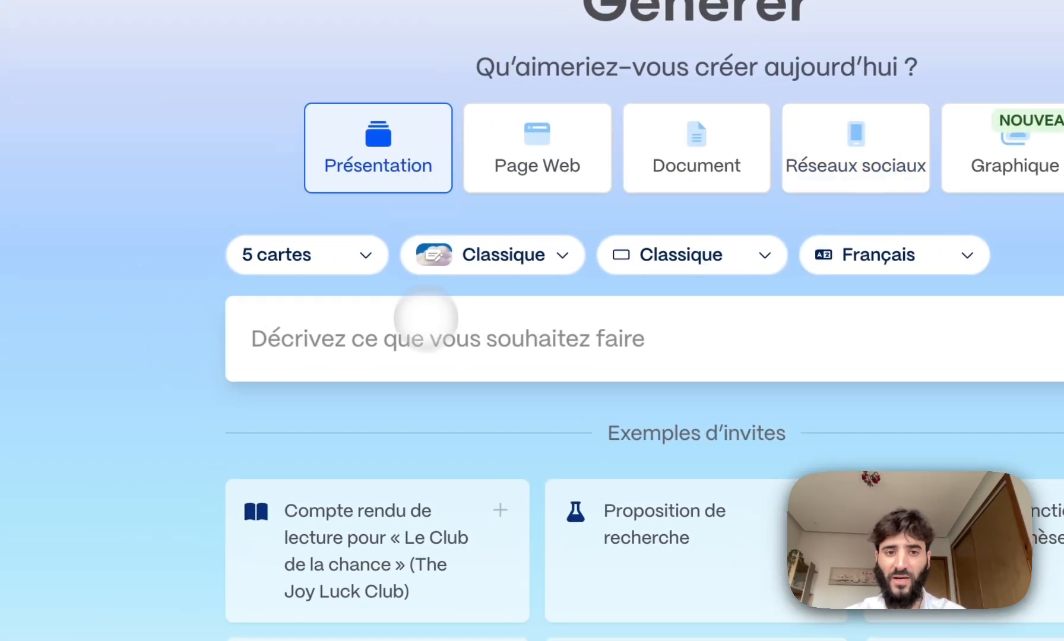
pyautogui.click(266, 337)
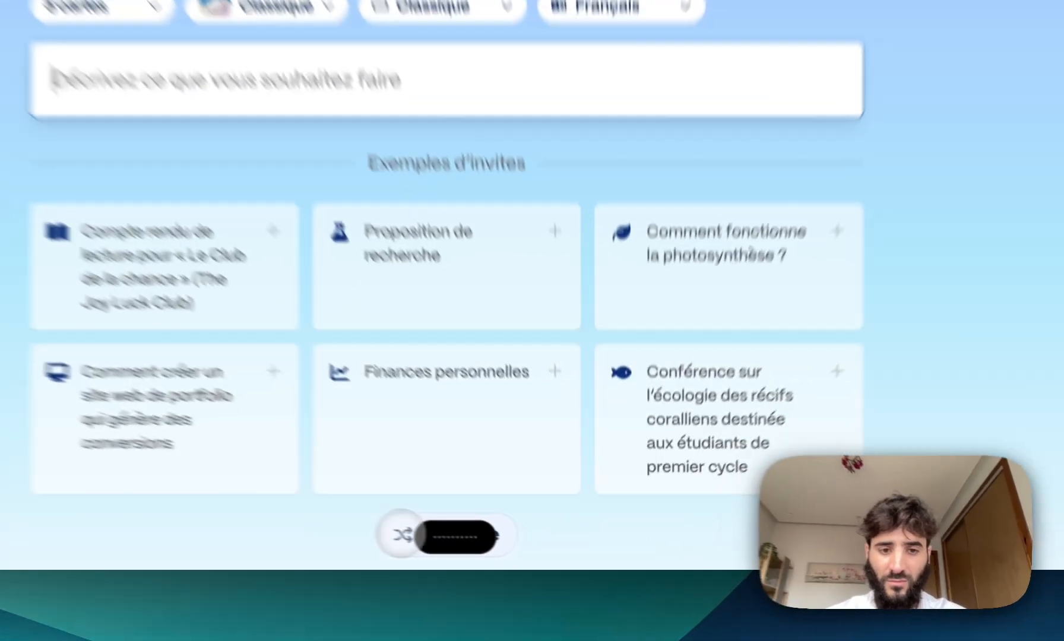
pyautogui.click(508, 550)
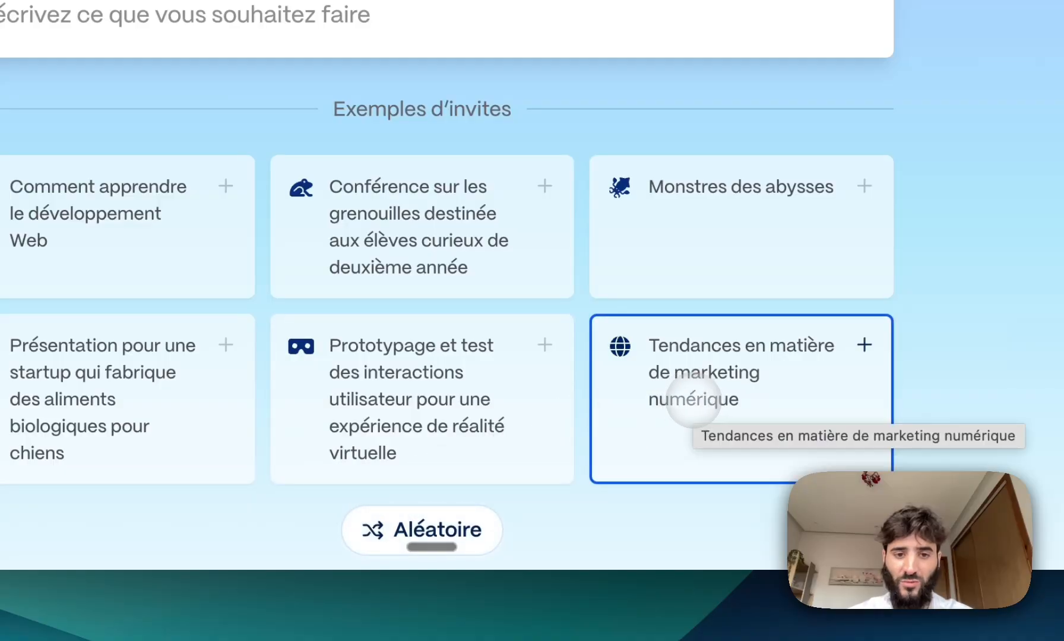
# Use the example prompt "Tendances en matière de marketing numérique" and precede it with English digital-marketing expert instructions, separated by ". /".
pyautogui.click(692, 402)
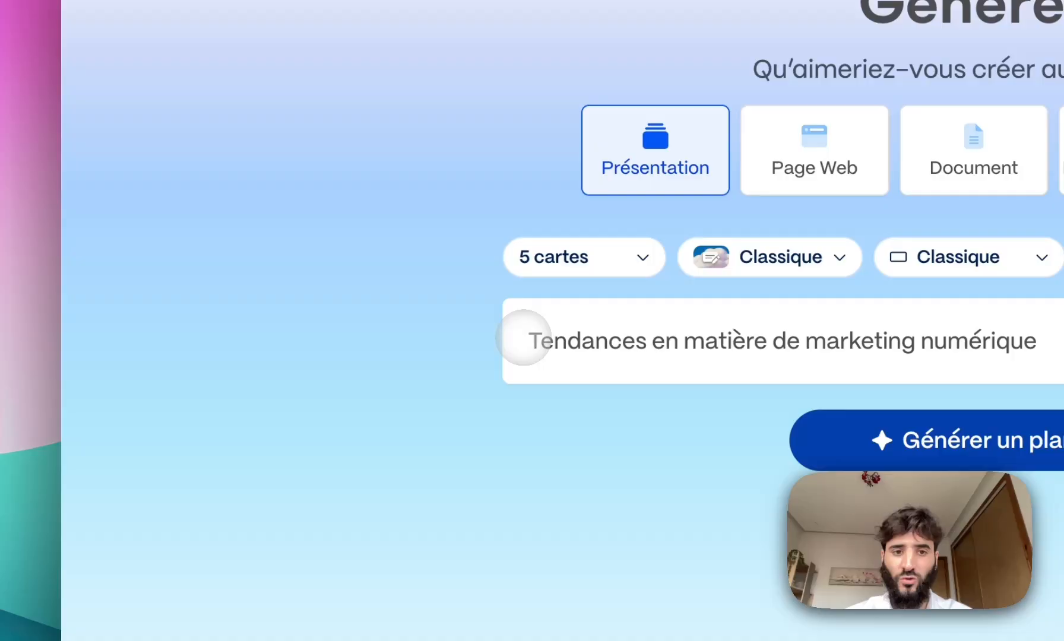
pyautogui.click(225, 251)
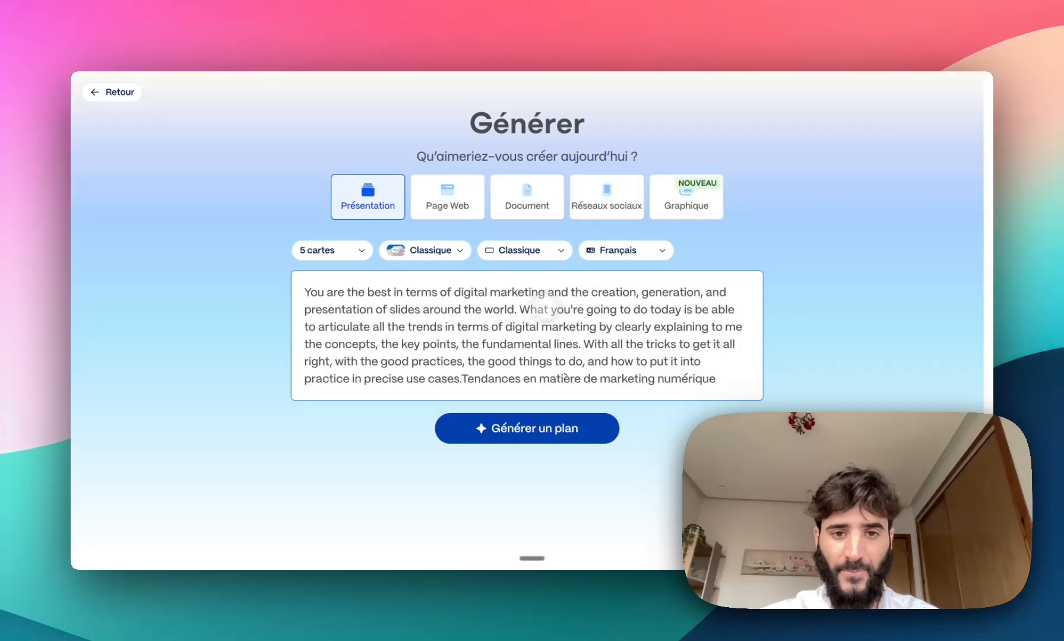
pyautogui.write('. /')
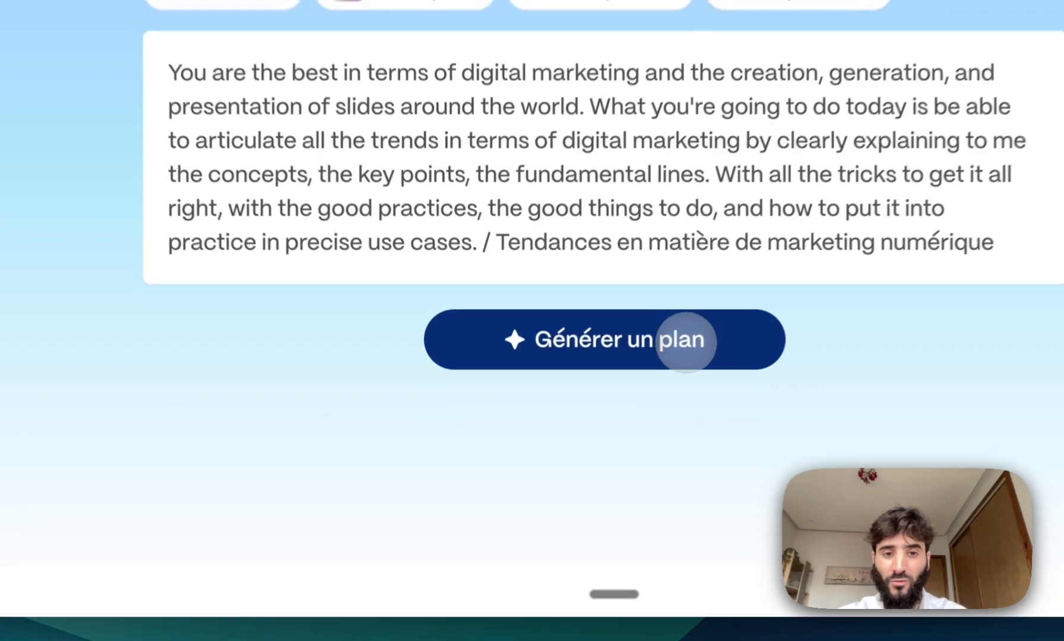
# Generate the plan from the prompt and look over the first cards of the outline.
pyautogui.click(436, 338)
pyautogui.scroll(-4, 542, 278)
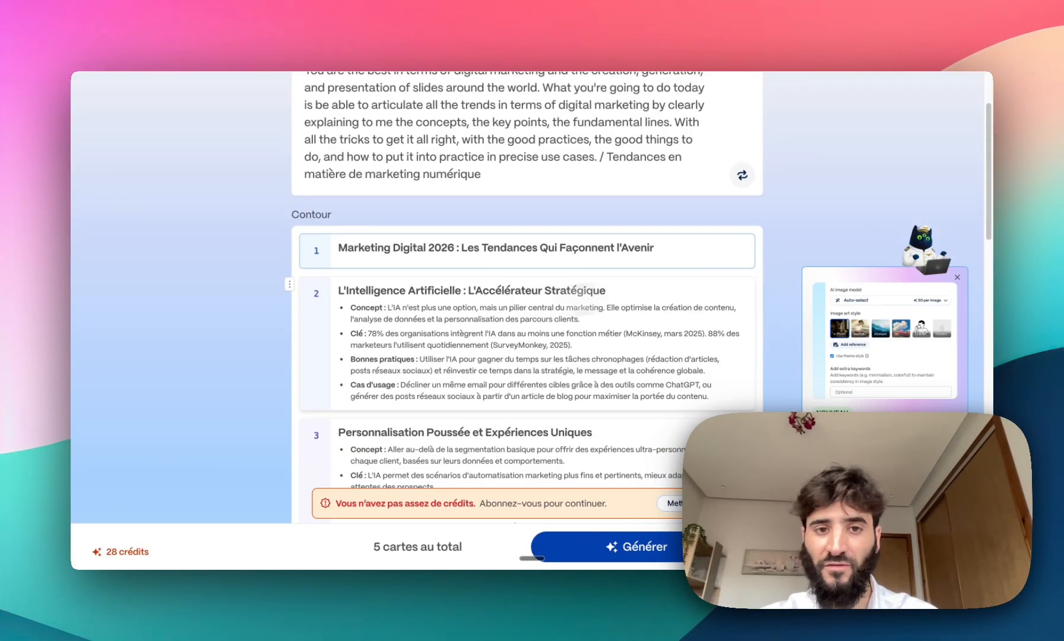
pyautogui.scroll(5, 395, 324)
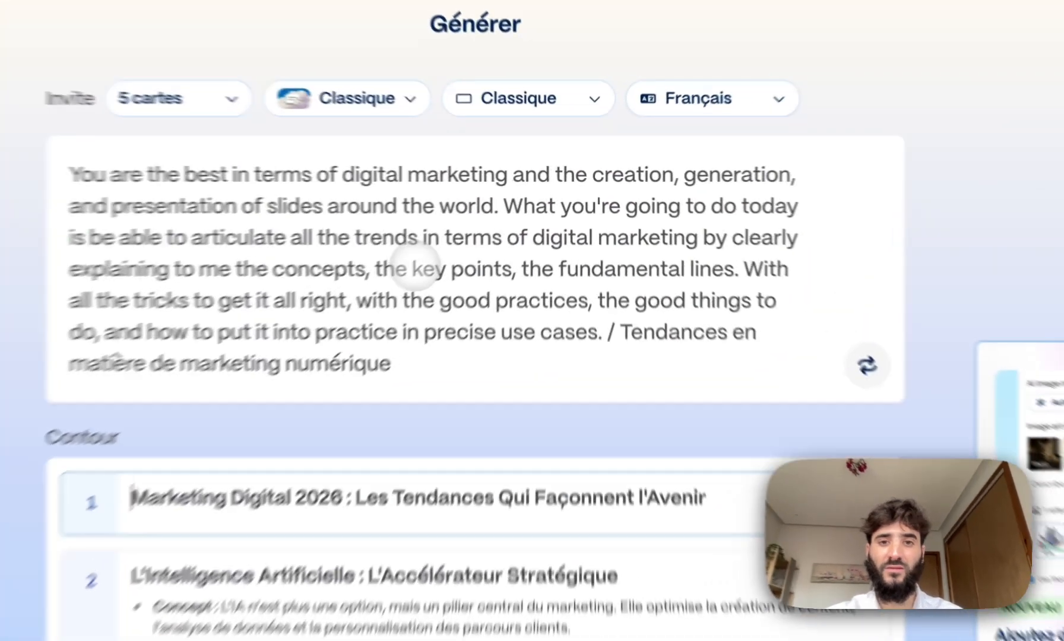
pyautogui.click(415, 269)
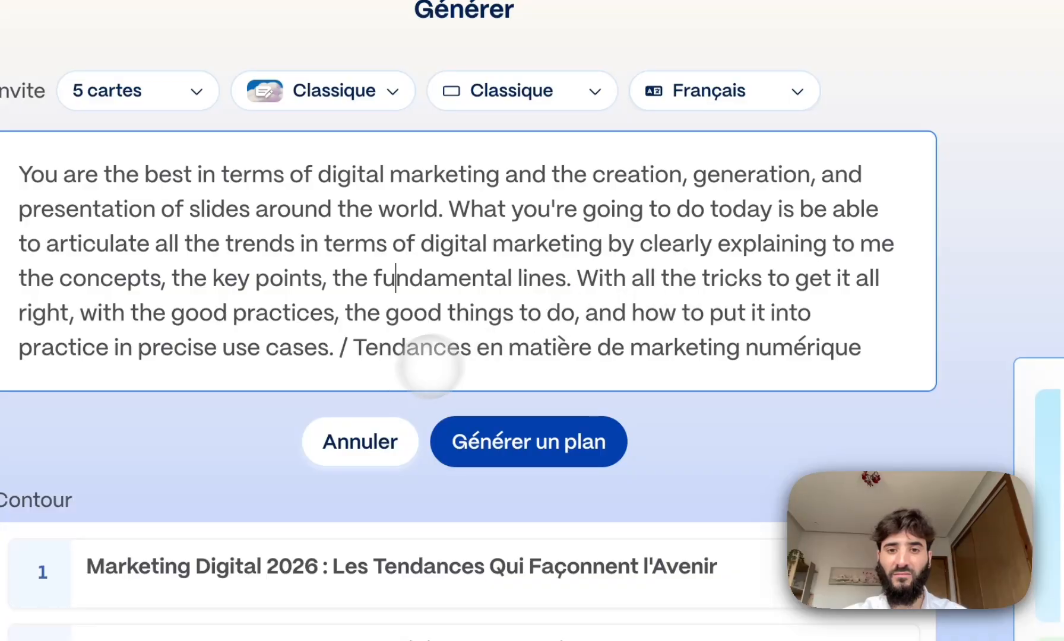
pyautogui.press('super+a')
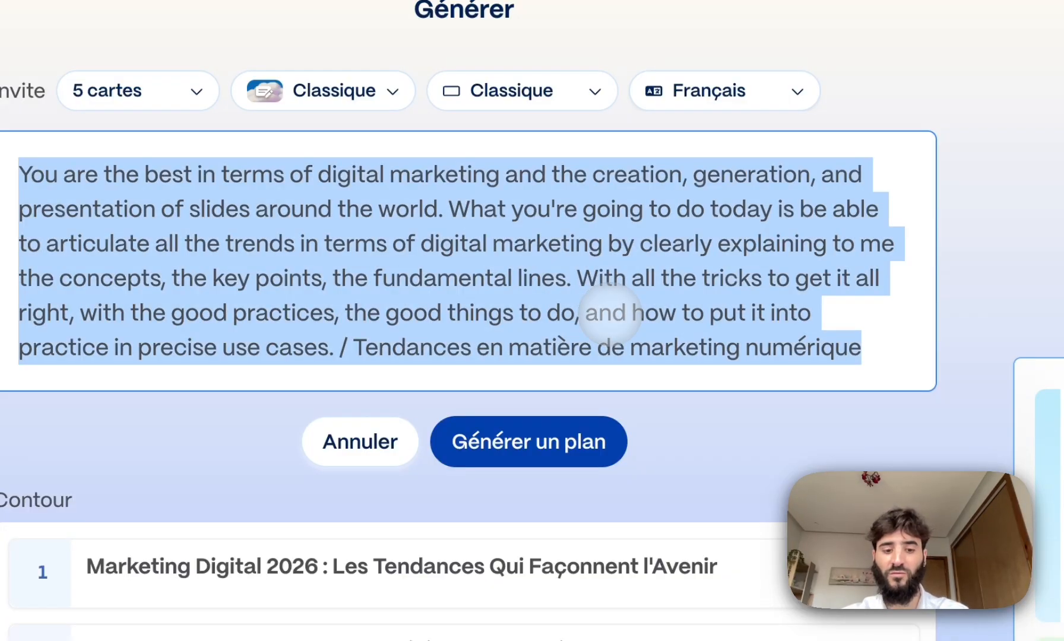
pyautogui.press('BackSpace')
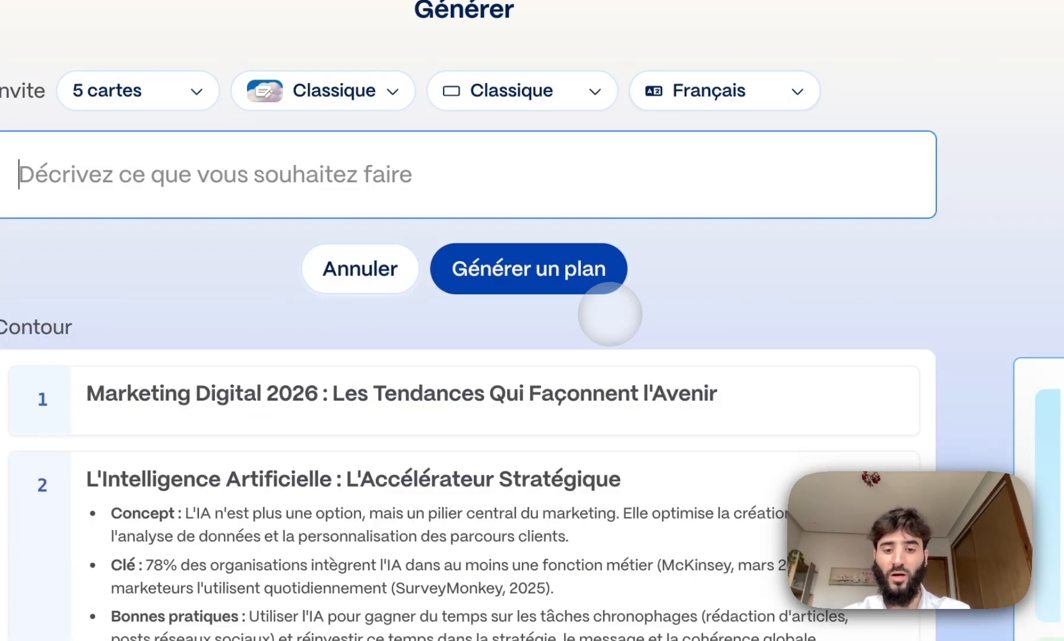
pyautogui.press('super+z')
pyautogui.press('Right')
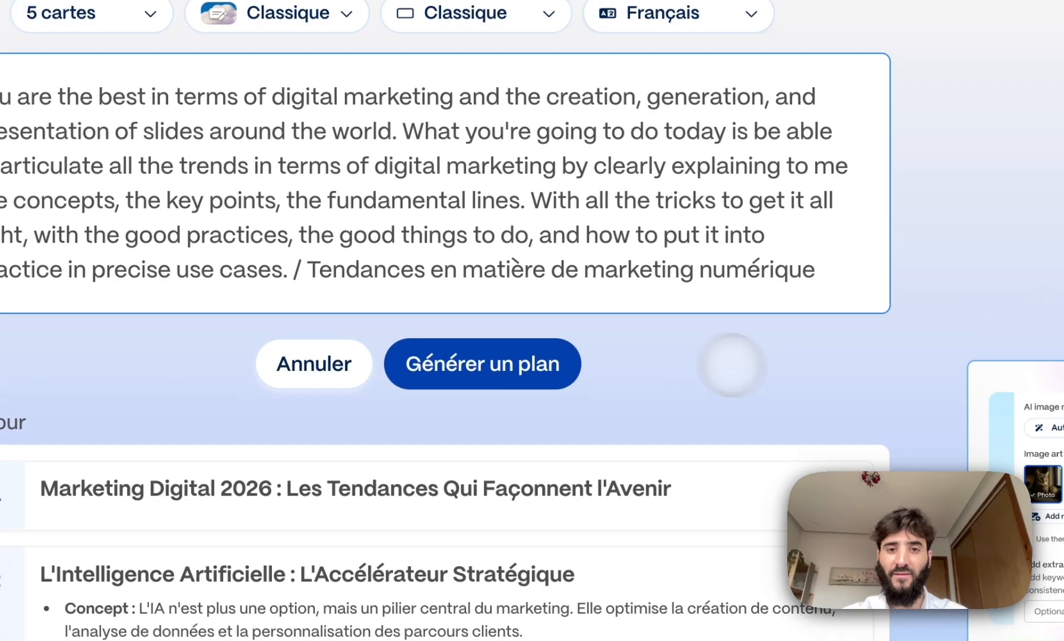
# Replace the slash in the prompt with "expliques moi pour mon contexte et avec ton exprrise tout ce qui est praticable dans les".
pyautogui.click(308, 270)
pyautogui.press('BackSpace')
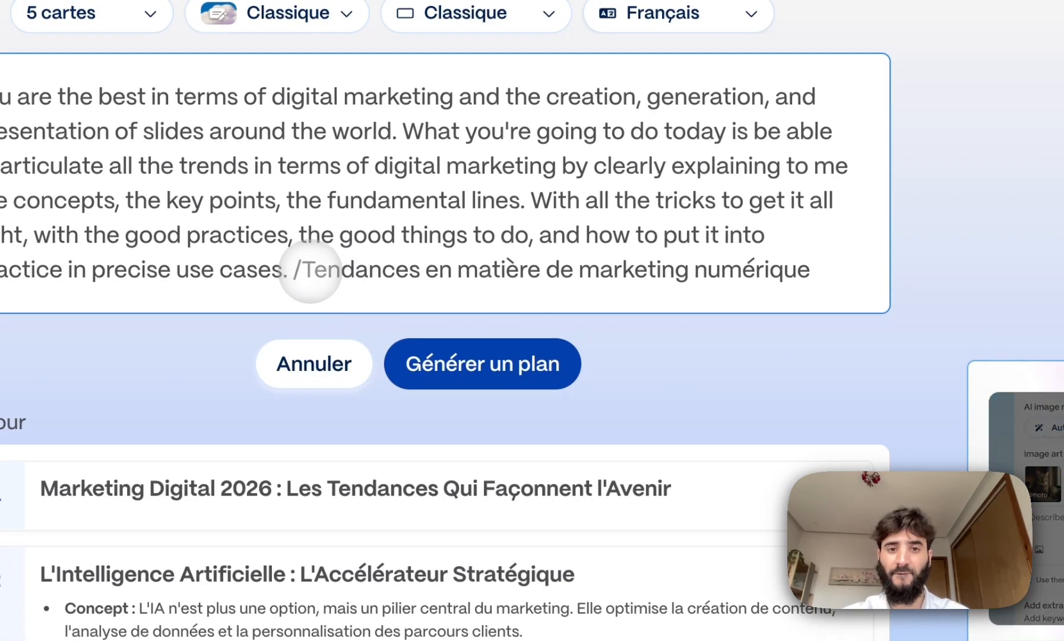
pyautogui.press('BackSpace')
pyautogui.write('expliques')
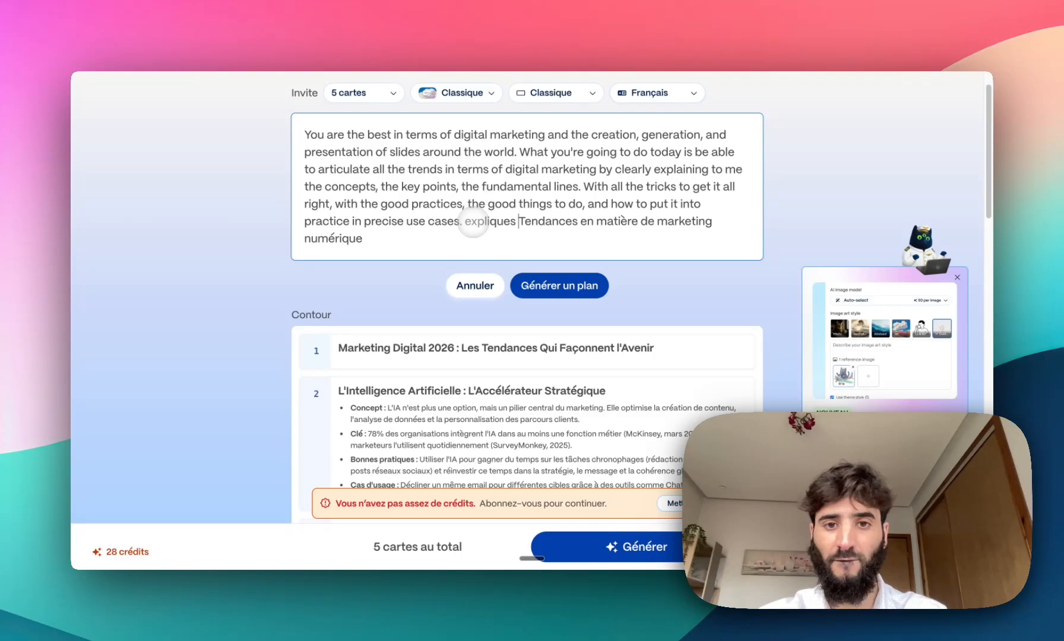
pyautogui.write(' moi pour ')
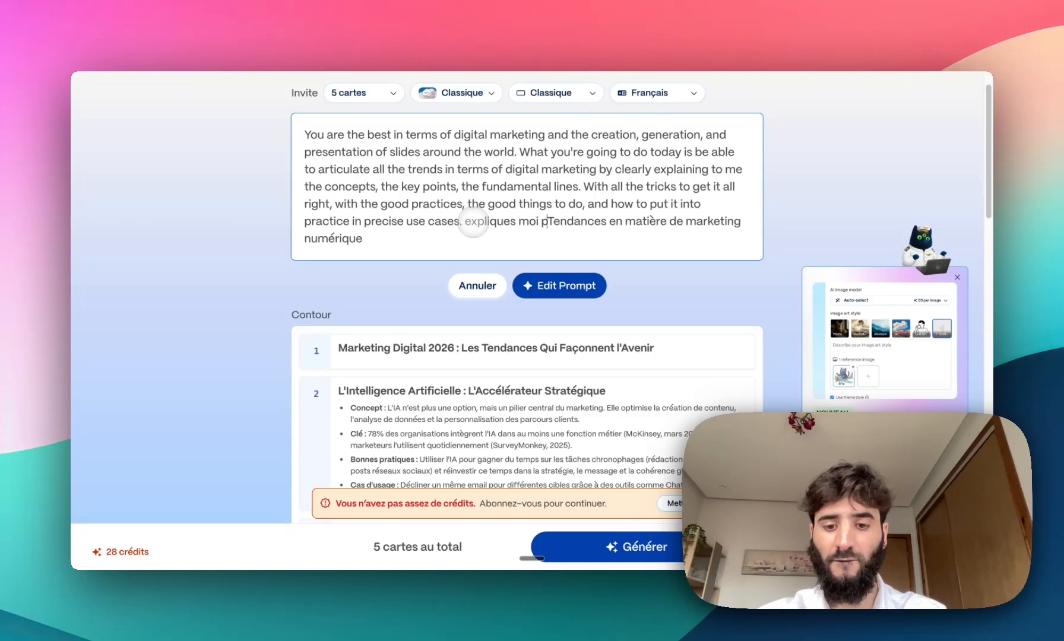
pyautogui.write('mon contex')
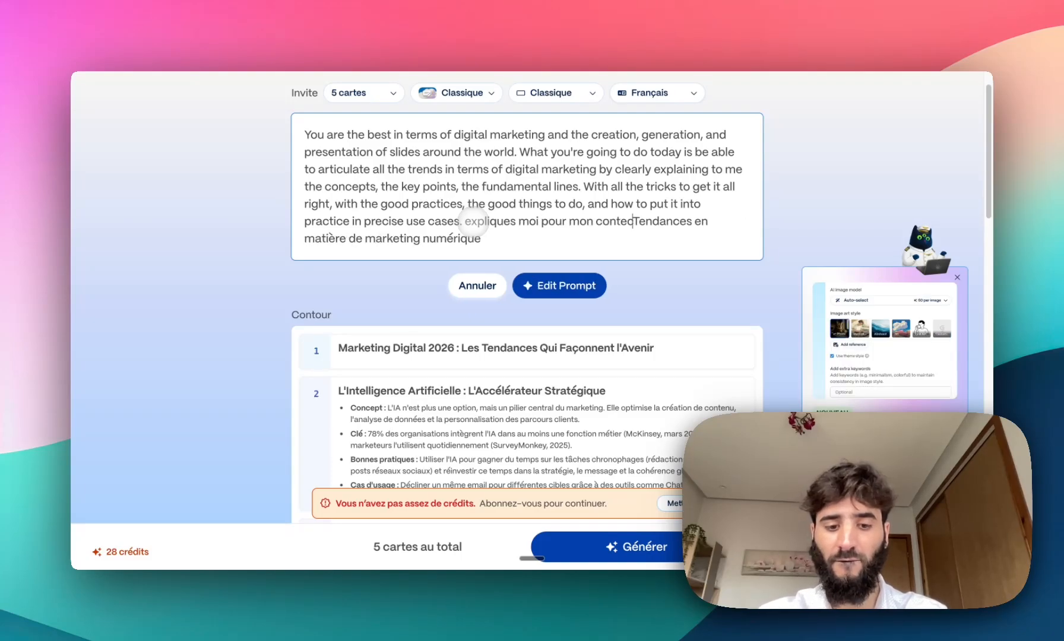
pyautogui.write('te et avec')
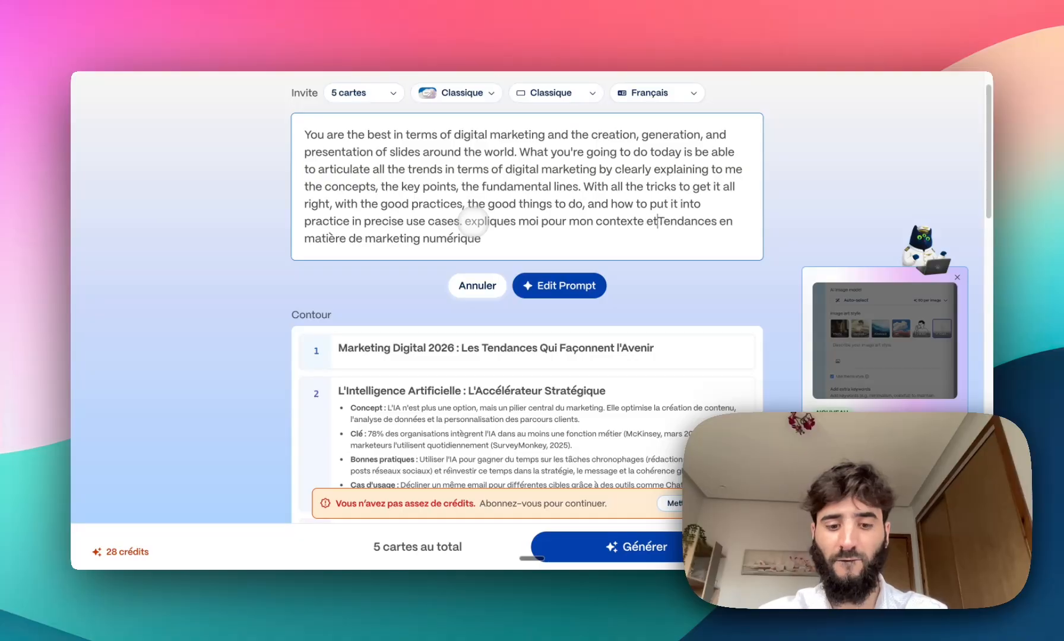
pyautogui.write(' ton exprrise')
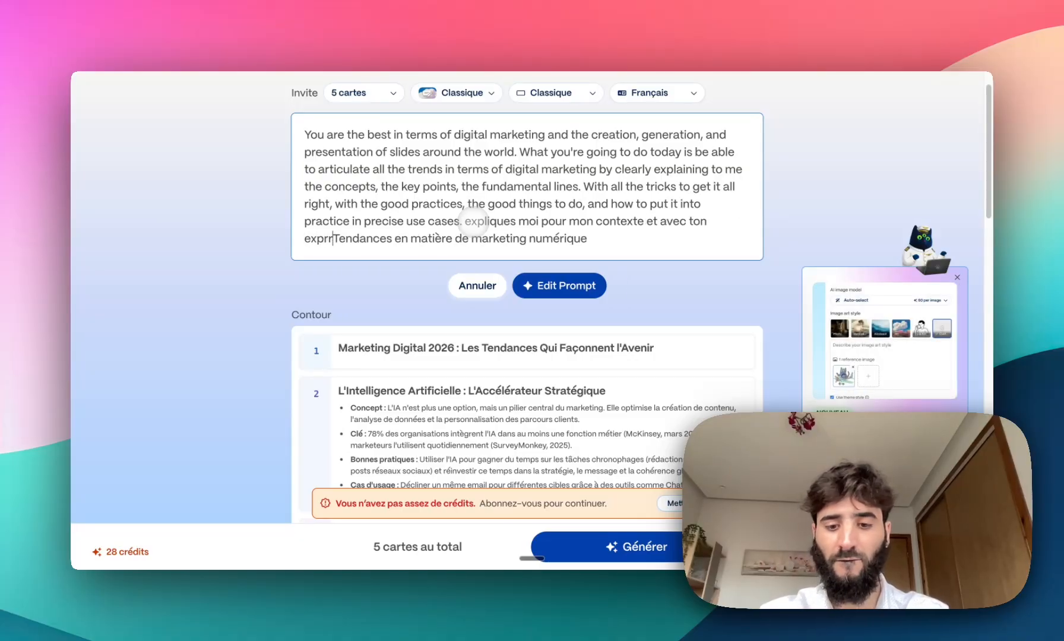
pyautogui.write(' tout ce qui')
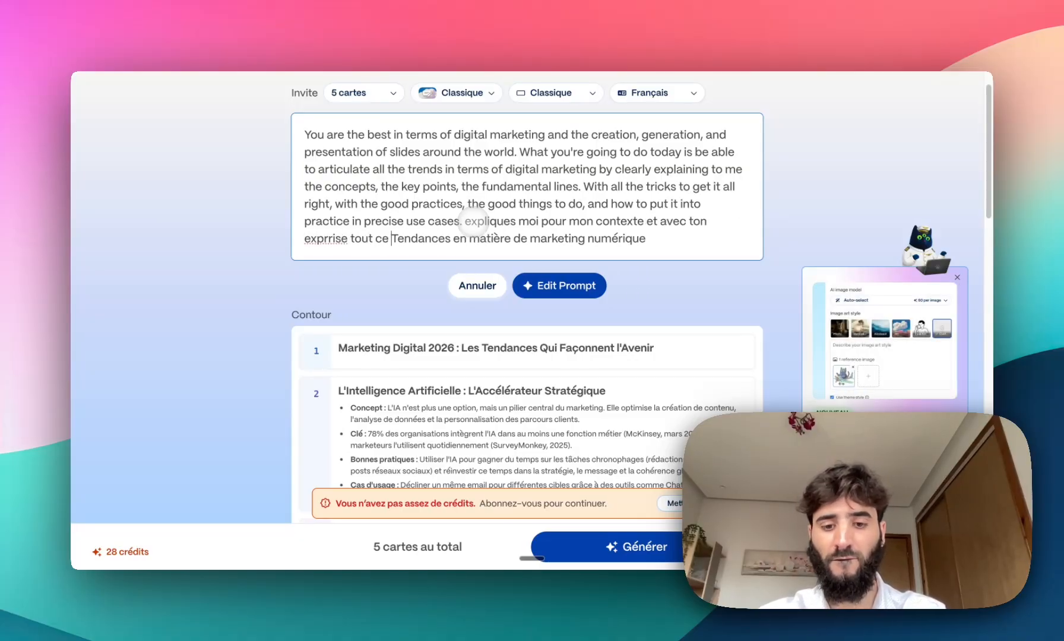
pyautogui.write(' est praticaq')
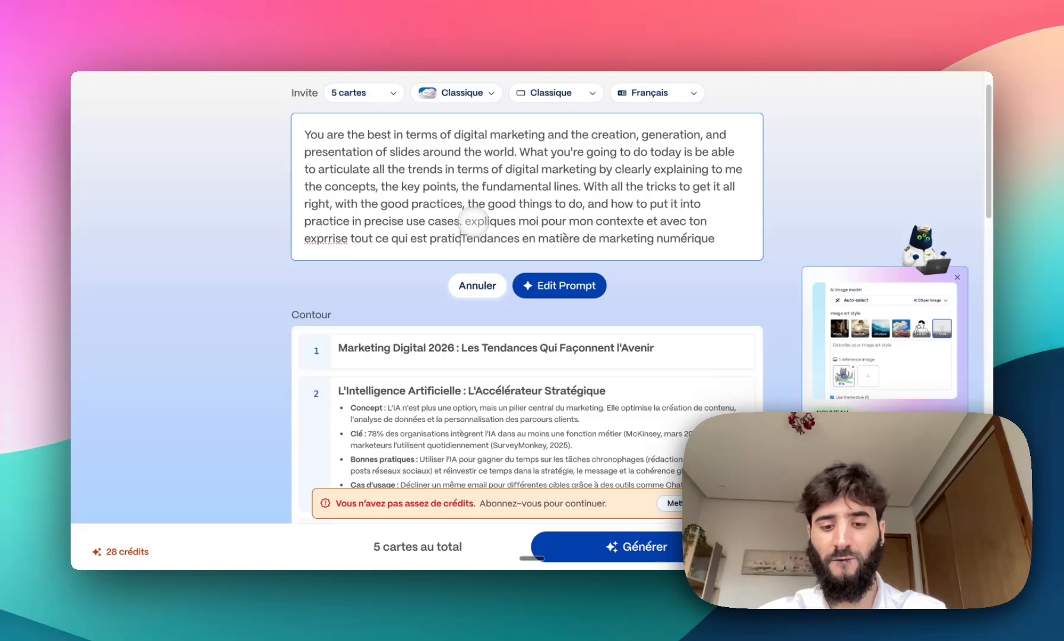
pyautogui.press('BackSpace')
pyautogui.write('ble dans les')
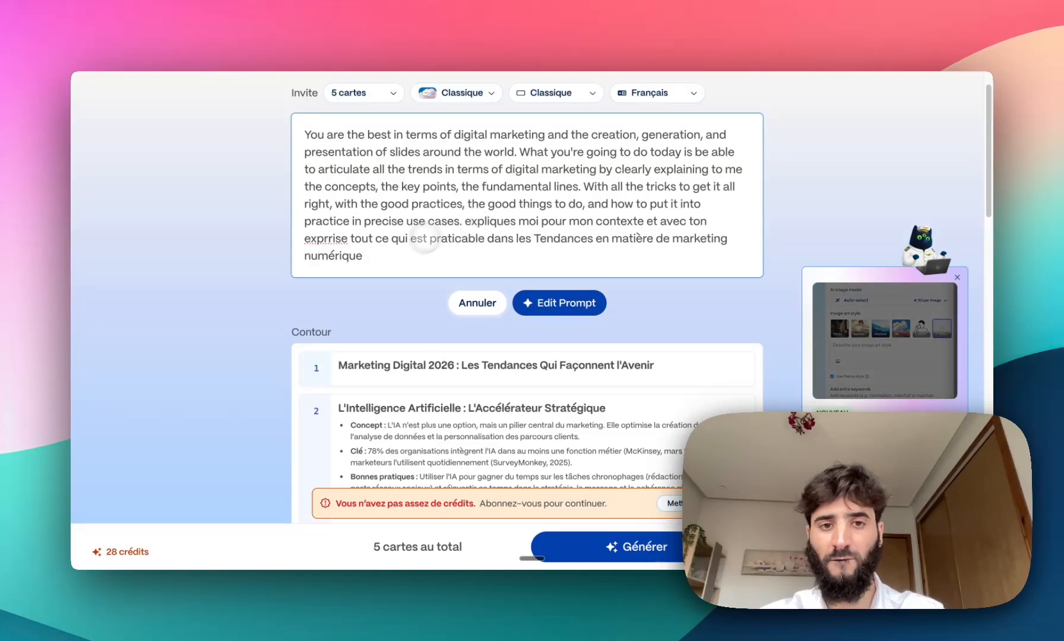
# Append "et s'appliquent a moi et mon entreprise." to the end of the prompt.
pyautogui.click(386, 254)
pyautogui.write("et s'a")
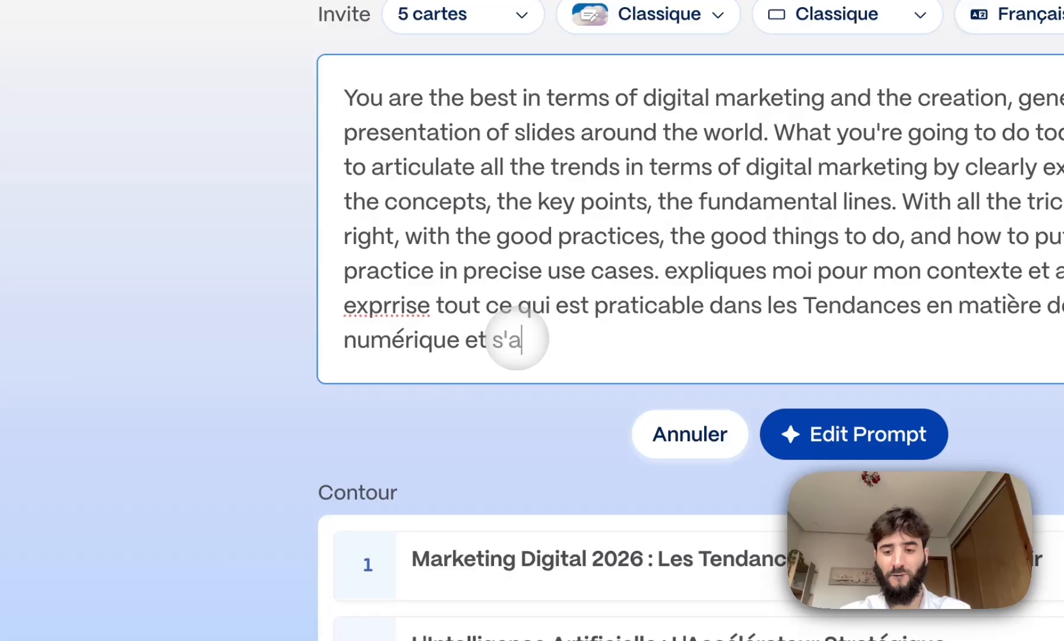
pyautogui.write('ppliquent a m')
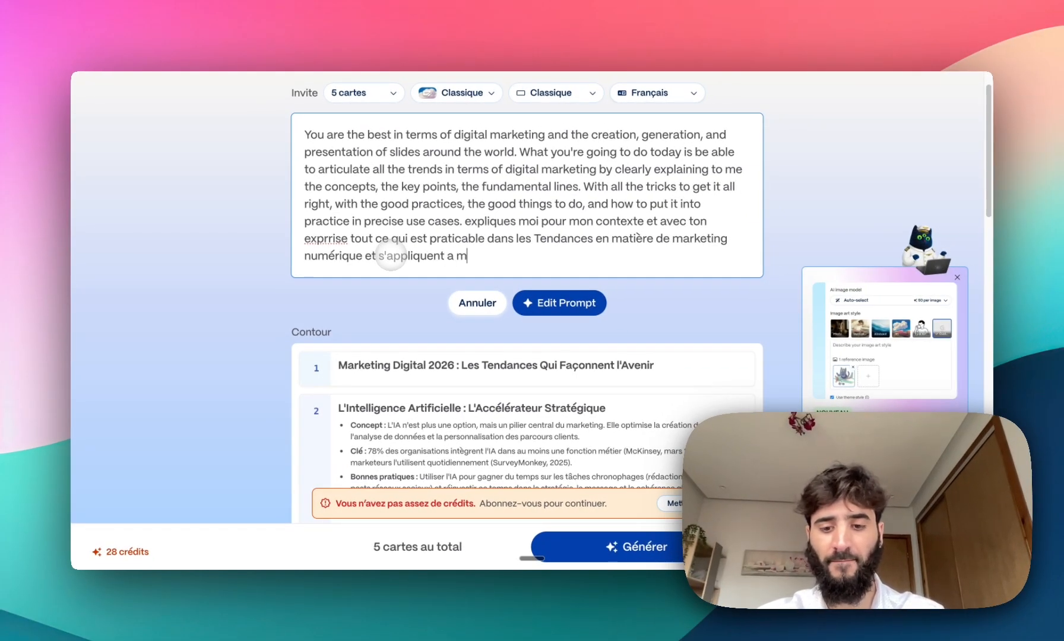
pyautogui.write('oi et mon ent')
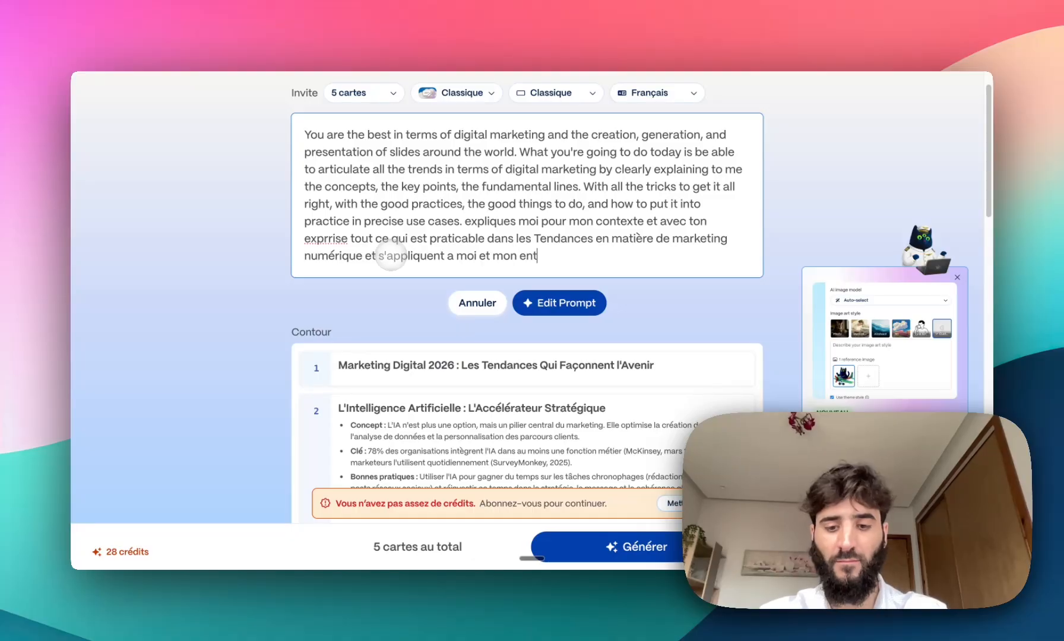
pyautogui.write('reprise.')
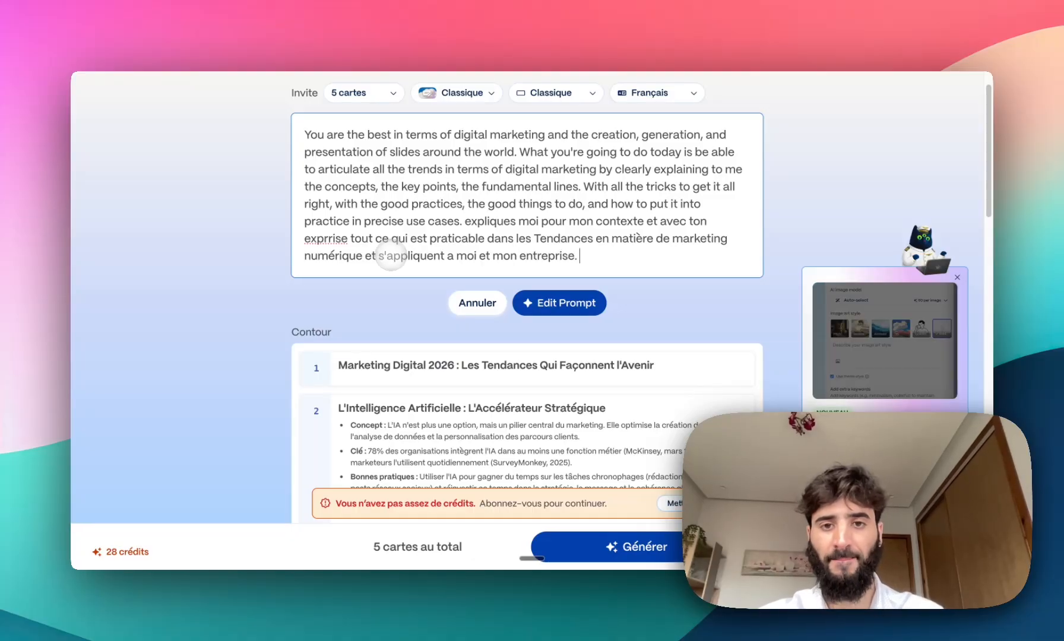
# Copy the whole revised prompt and open it in the prompt editor.
pyautogui.scroll(-1, 567, 294)
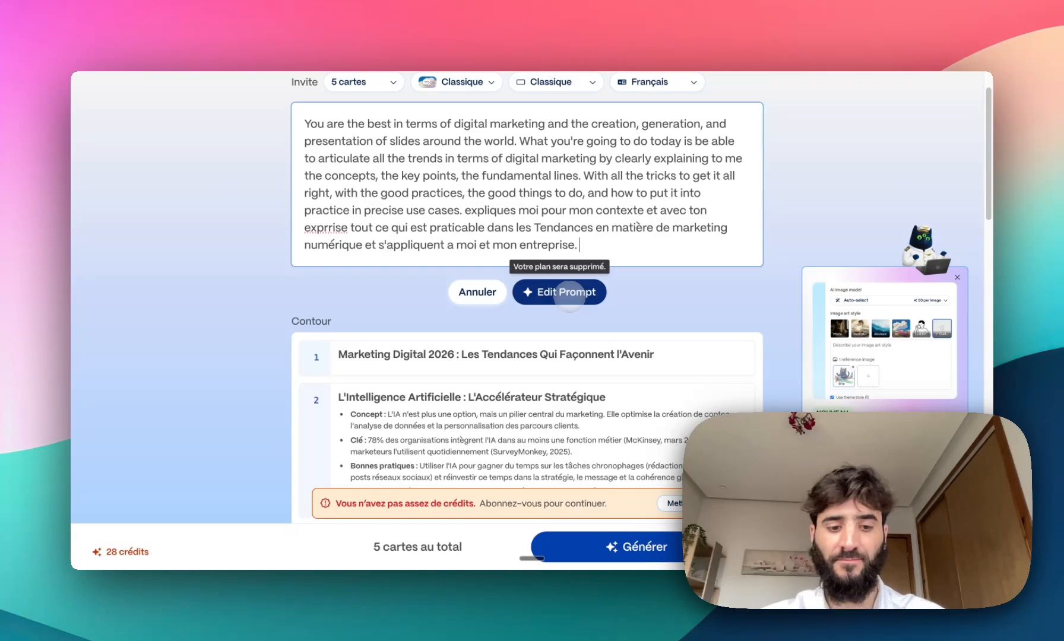
pyautogui.press('super+a')
pyautogui.hotkey('ctrl', 'c')
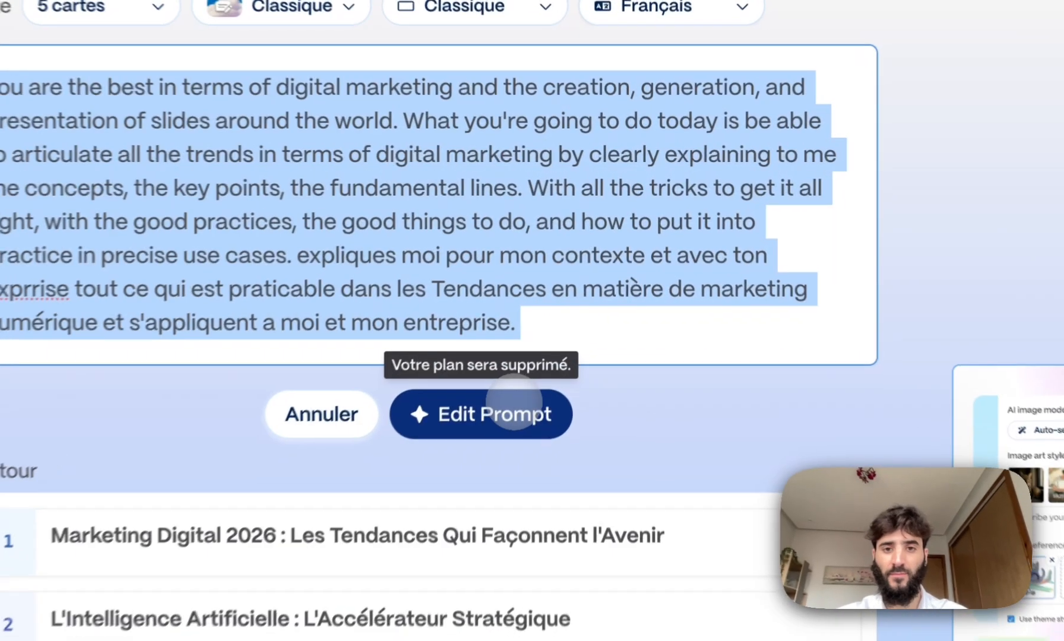
pyautogui.click(492, 422)
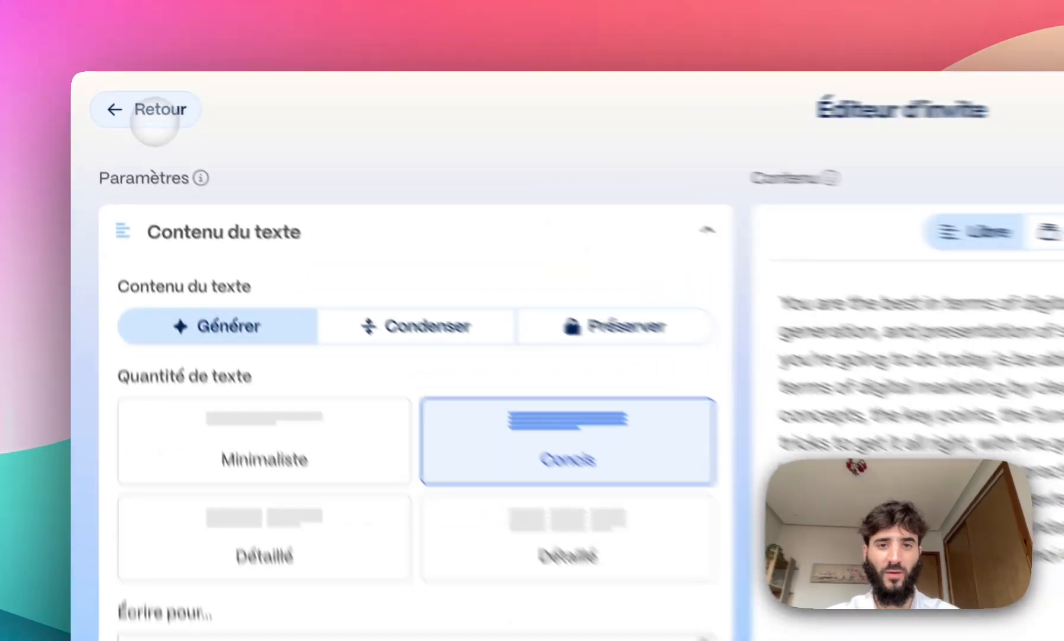
# Return to the generation page, paste the copied prompt into the empty description field and choose 5 cartes.
pyautogui.click(114, 100)
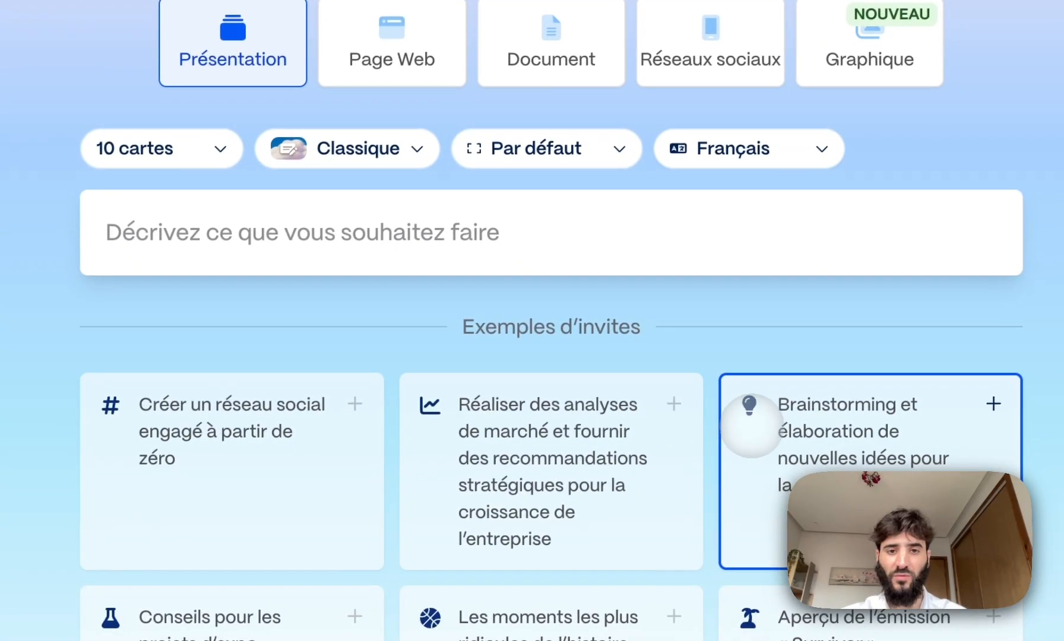
pyautogui.click(382, 238)
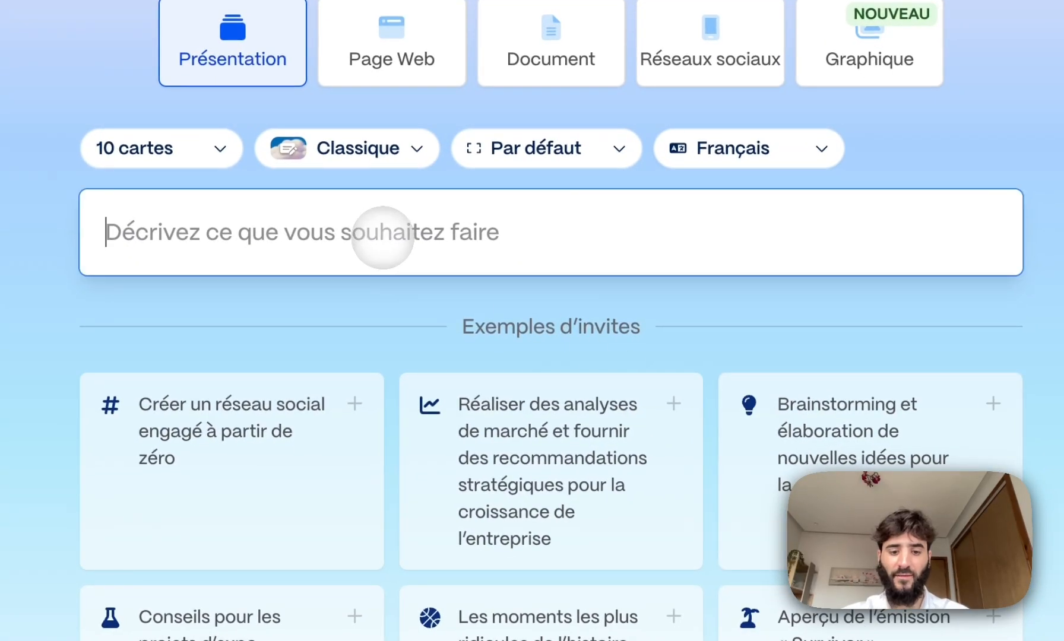
pyautogui.hotkey('ctrl', 'v')
pyautogui.click(196, 148)
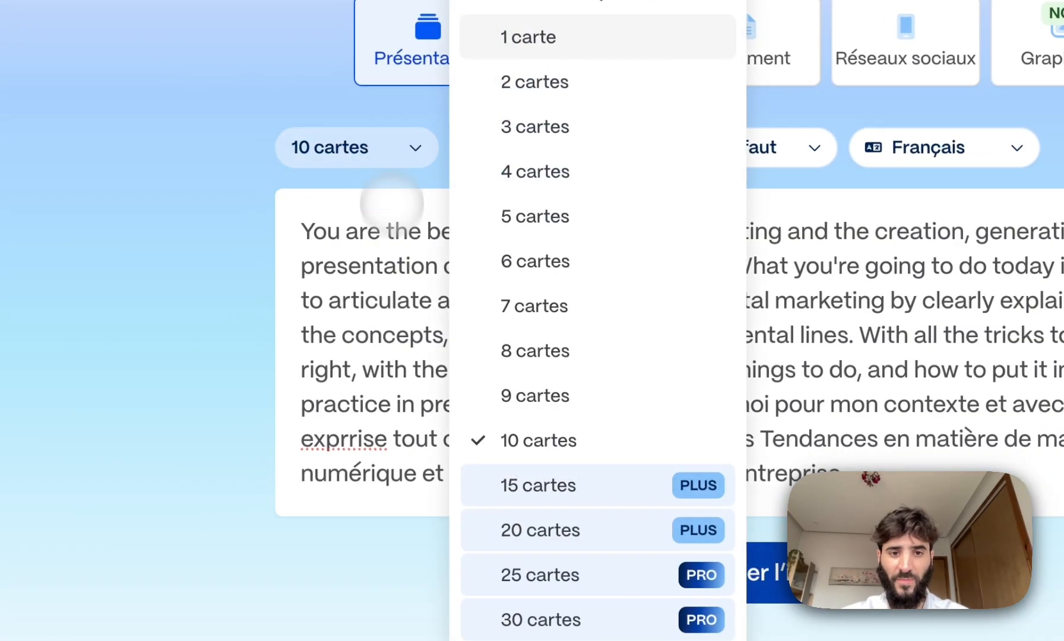
pyautogui.click(679, 216)
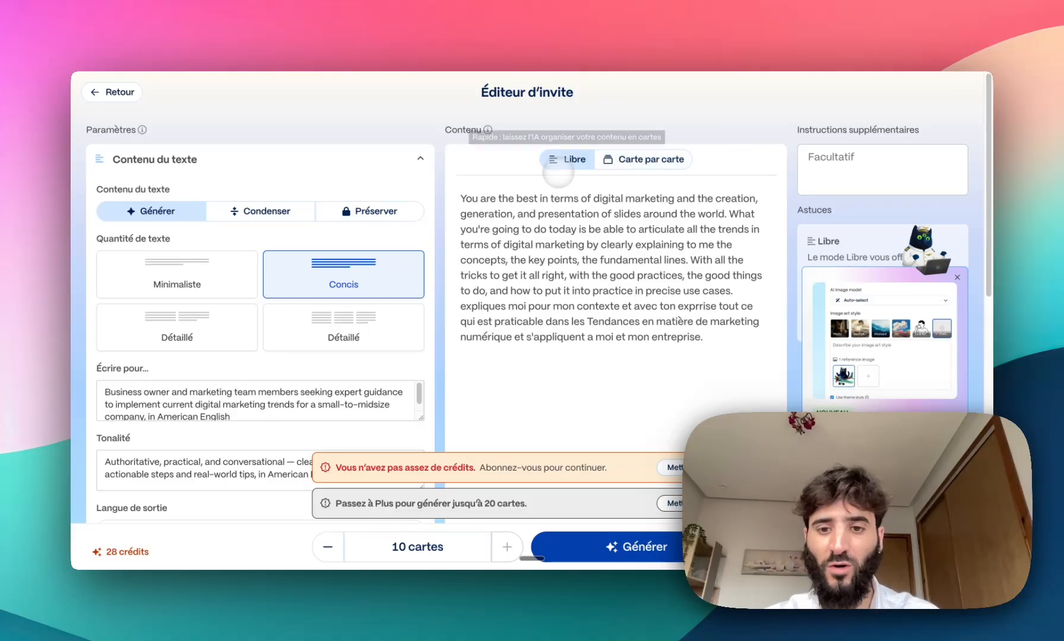
# Reduce the number of cards in the prompt editor to 1.
pyautogui.scroll(-2, 553, 327)
pyautogui.scroll(-6, 570, 327)
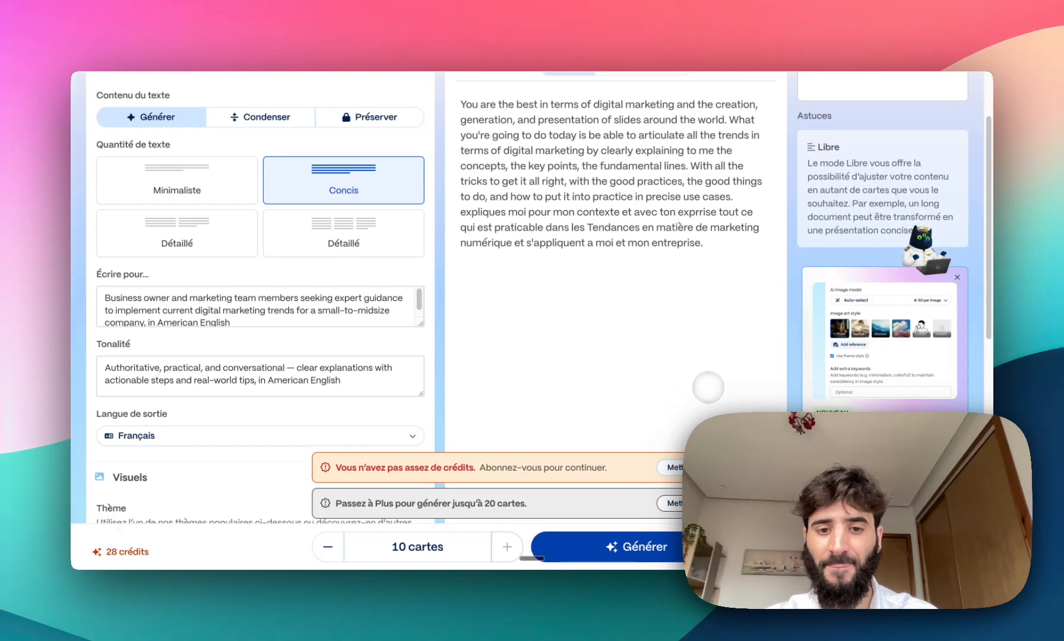
pyautogui.scroll(-5, 682, 375)
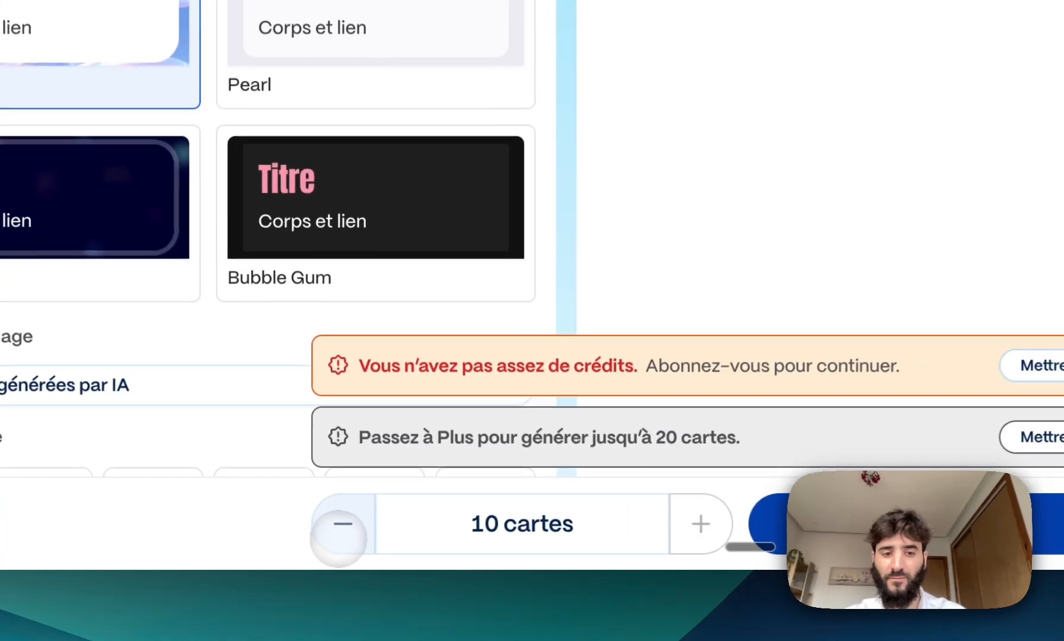
pyautogui.click(335, 537)
pyautogui.click(336, 537)
pyautogui.click(336, 538)
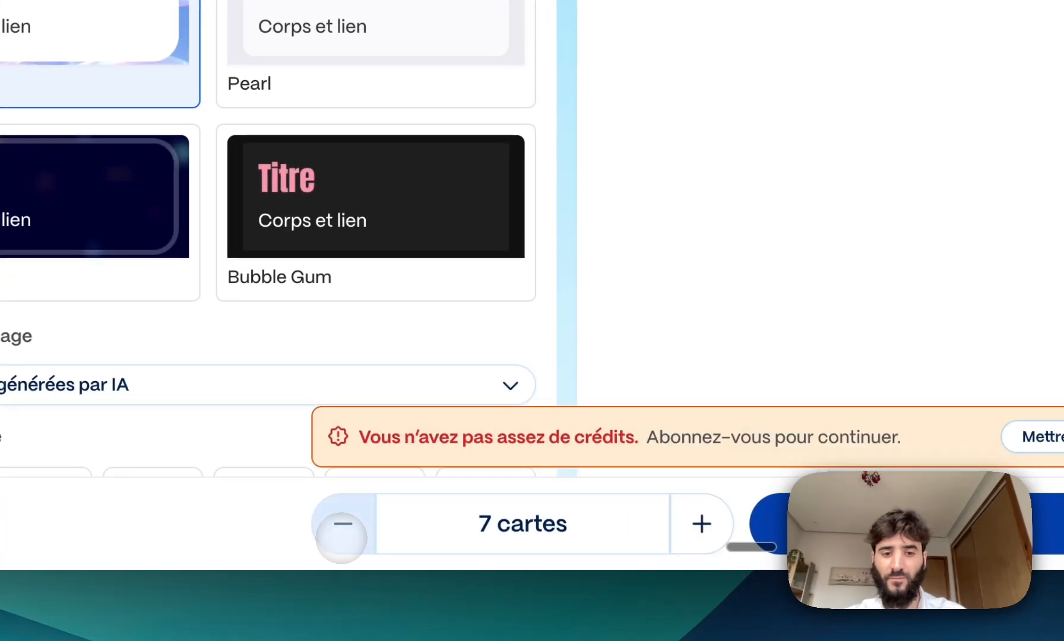
pyautogui.click(335, 537)
pyautogui.click(336, 538)
pyautogui.click(335, 538)
pyautogui.click(335, 538)
pyautogui.click(341, 537)
pyautogui.click(342, 537)
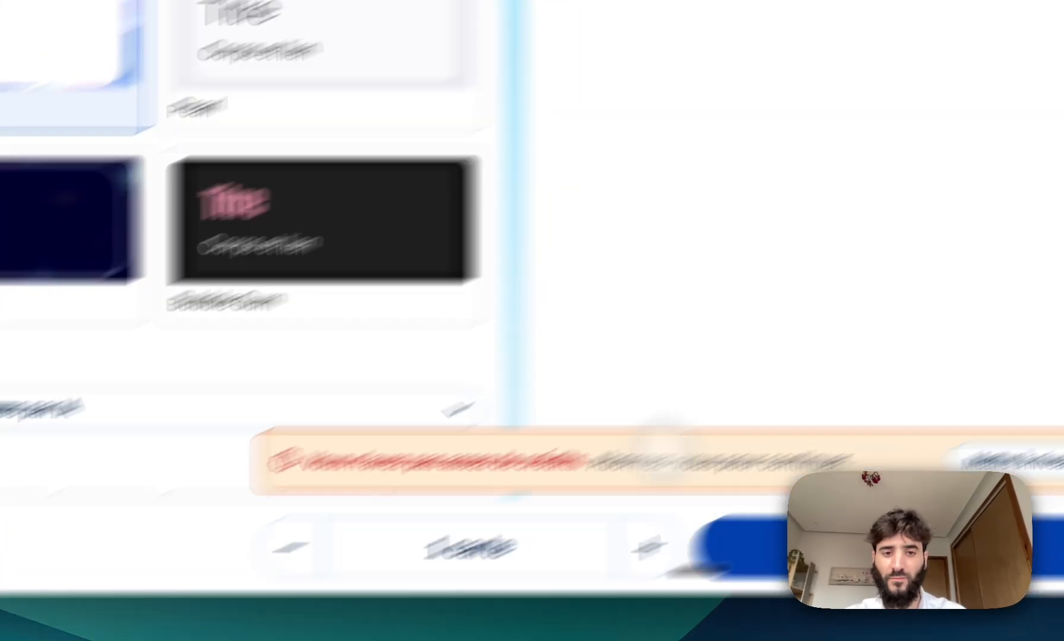
# Dismiss the AI image model announcement covering the tips beside the prompt content.
pyautogui.scroll(5, 358, 392)
pyautogui.scroll(-1, 358, 392)
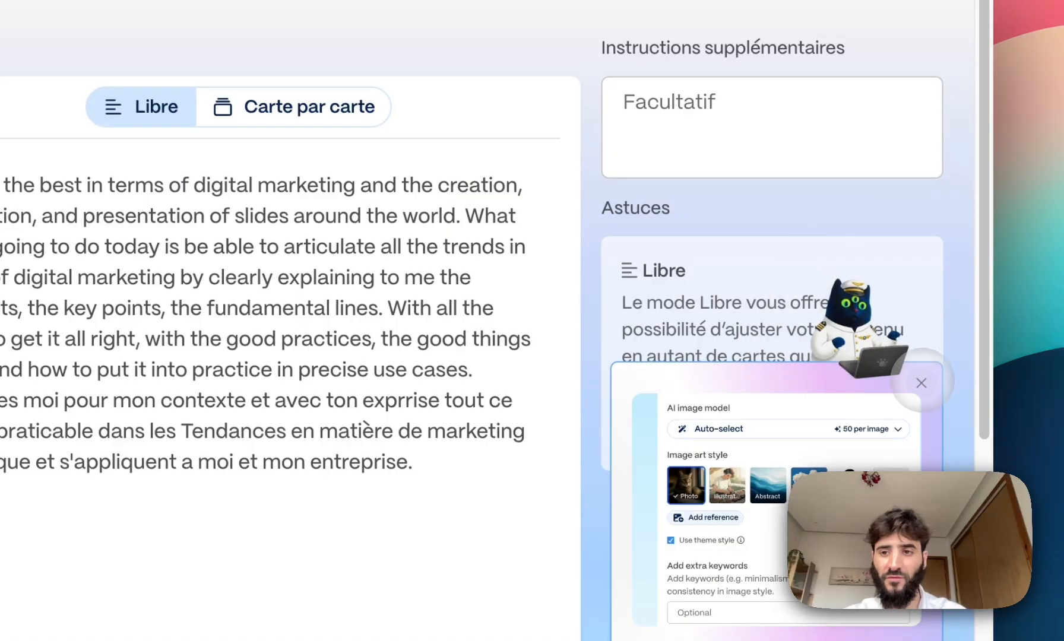
pyautogui.click(922, 382)
pyautogui.scroll(1, 730, 374)
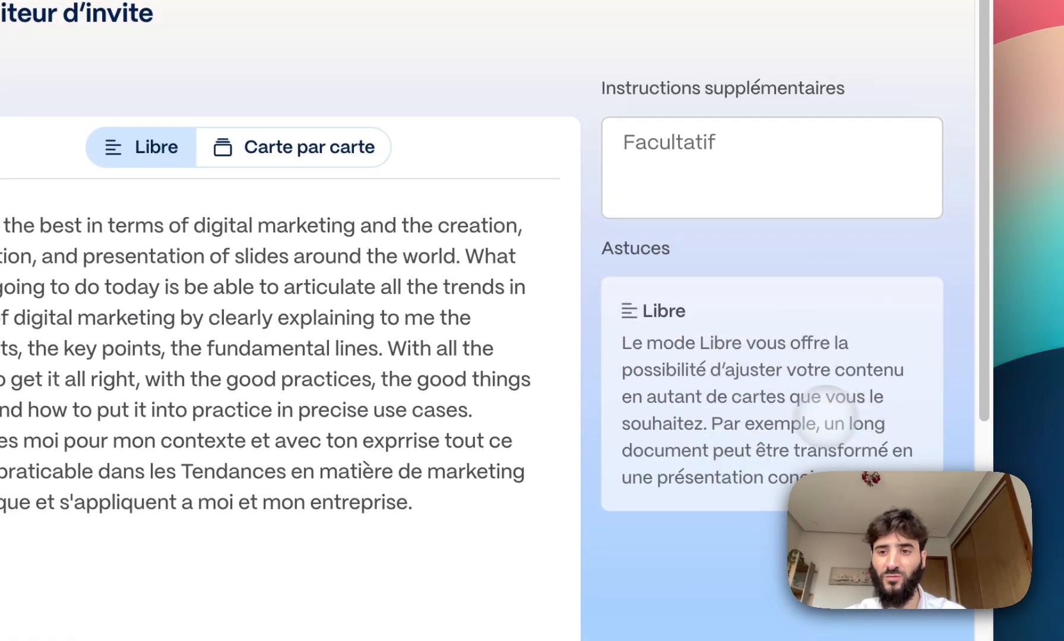
# Read the tip on the Libre mode, compare it with Carte par carte and return the content to Libre.
pyautogui.moveTo(625, 398); pyautogui.dragTo(787, 442)
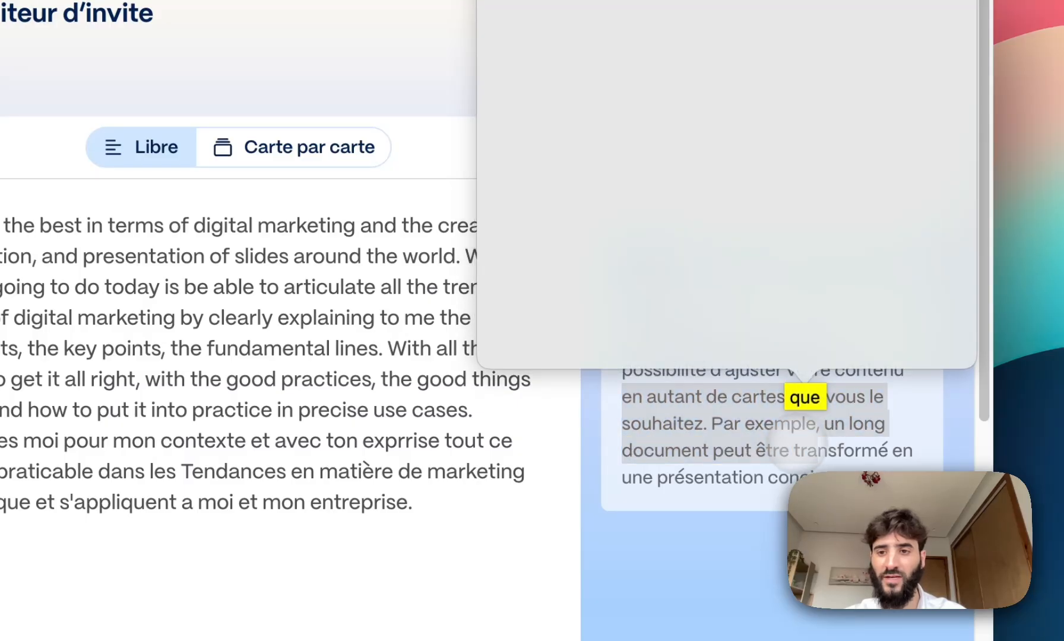
pyautogui.click(784, 444)
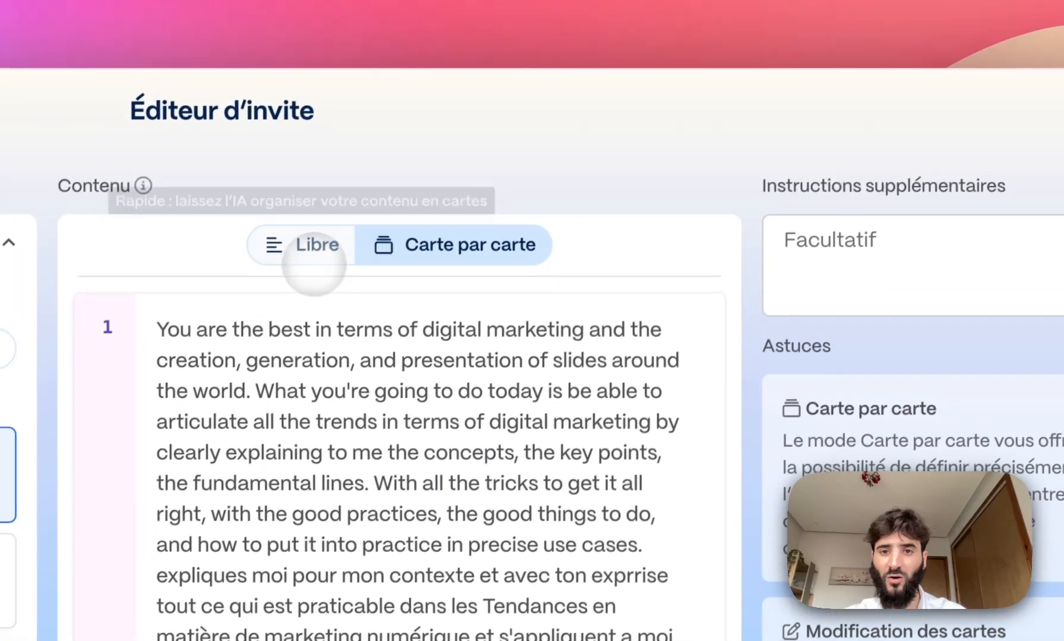
pyautogui.click(313, 262)
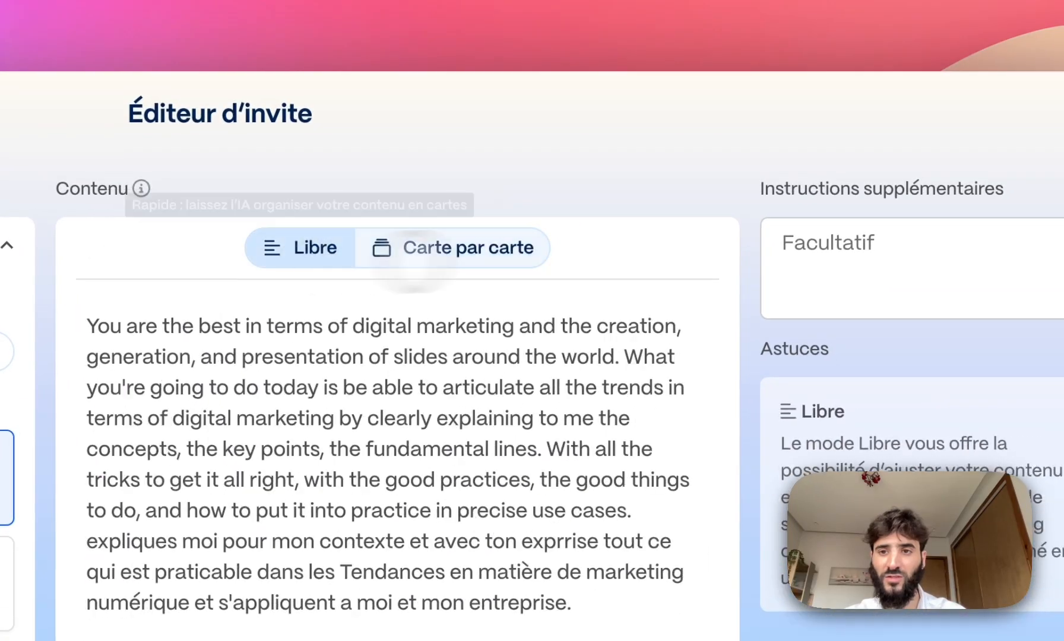
pyautogui.click(897, 228)
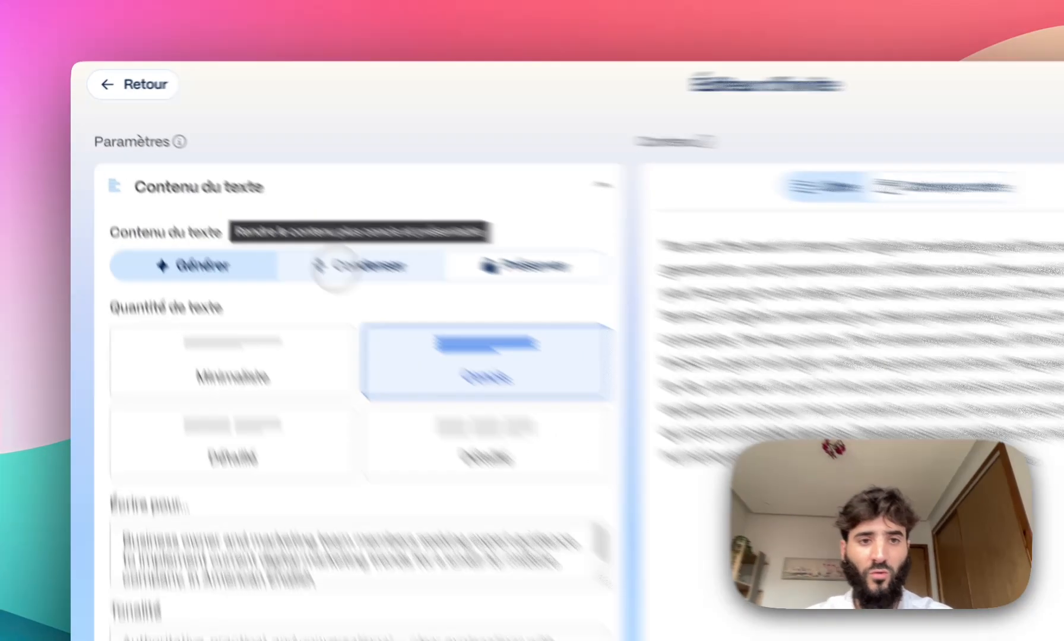
# Set the text content handling to Condenser in the prompt editor settings.
pyautogui.click(245, 208)
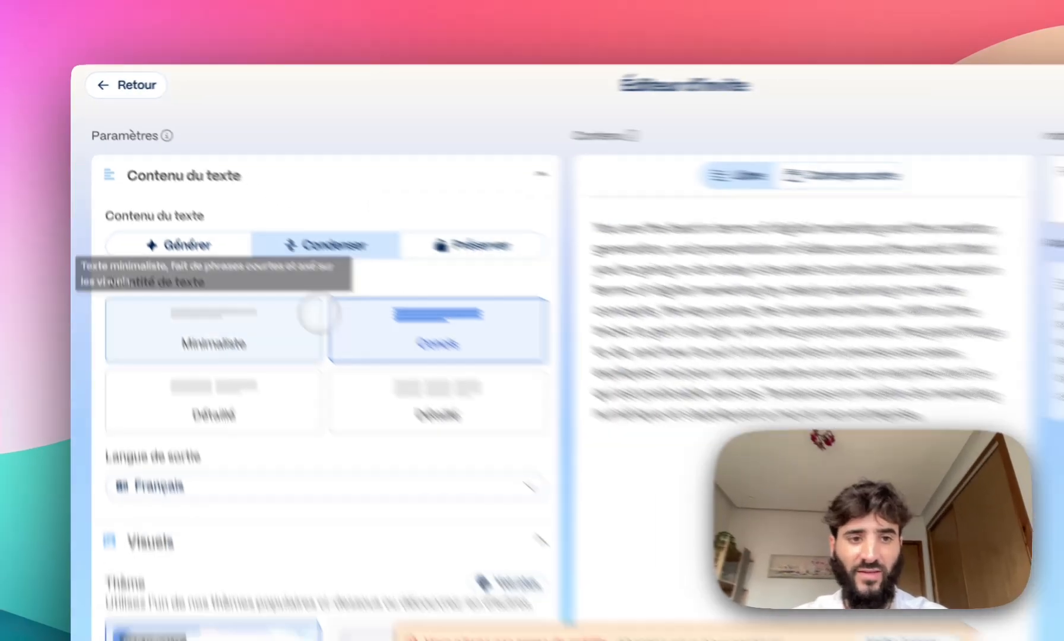
pyautogui.scroll(-2, 362, 448)
pyautogui.scroll(1, 859, 349)
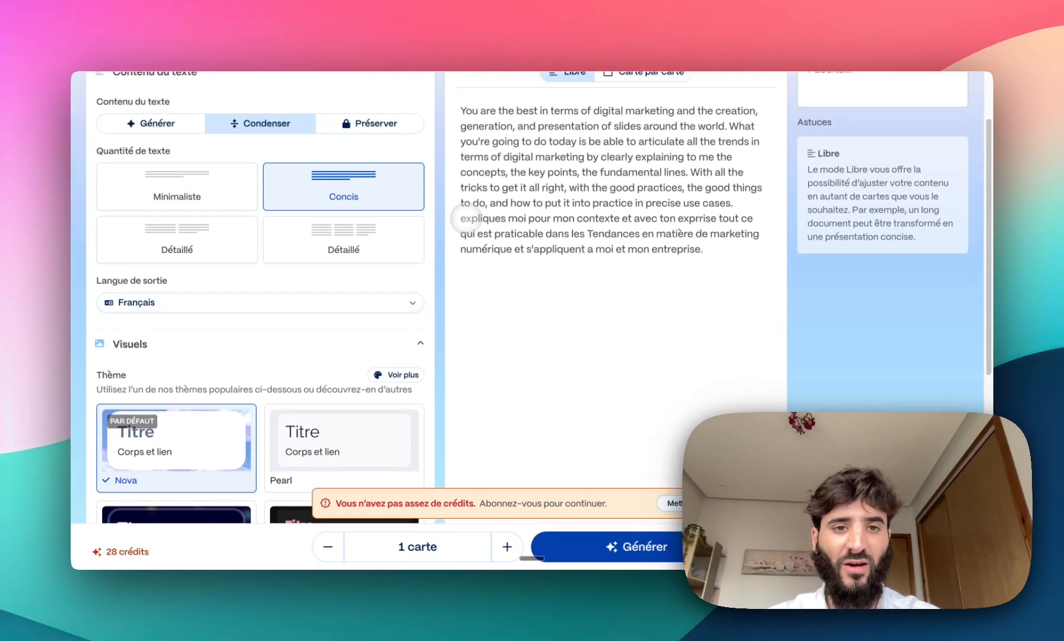
pyautogui.scroll(1, 463, 219)
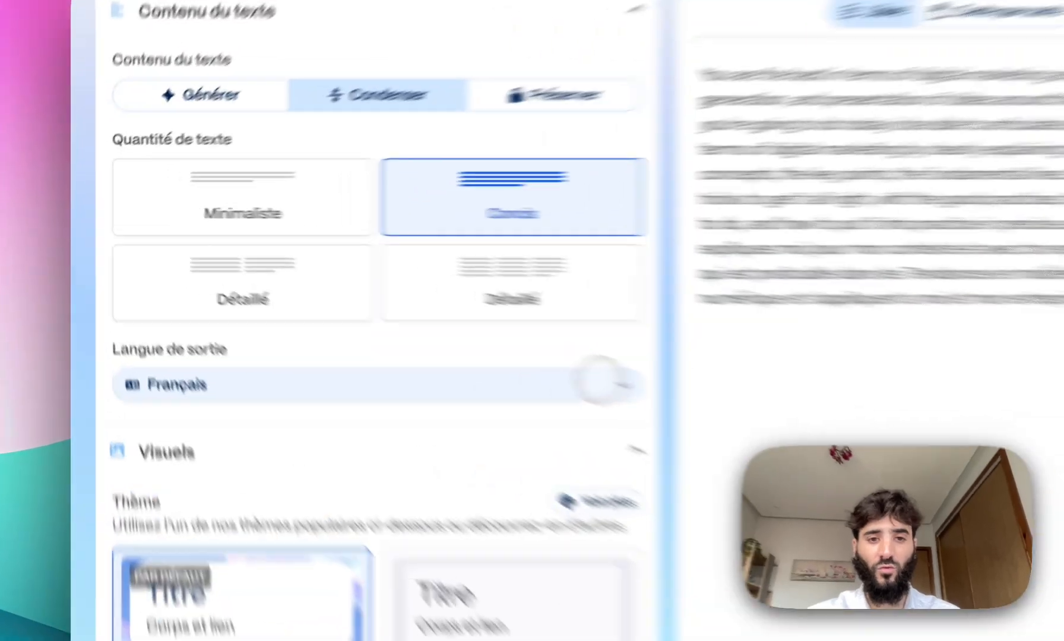
# Examine the available output languages and keep Français.
pyautogui.click(397, 313)
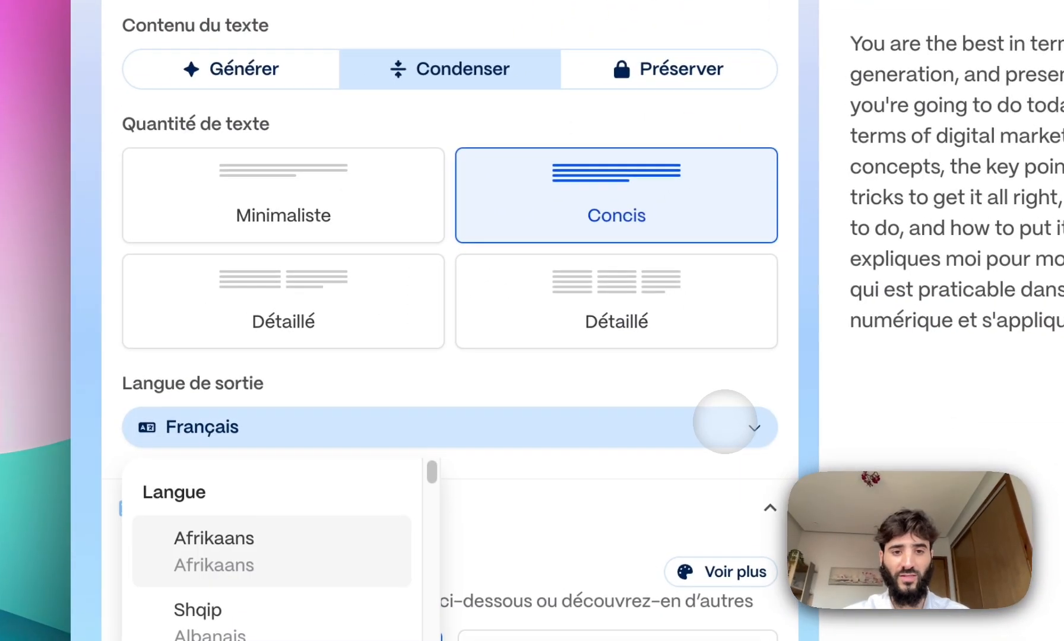
pyautogui.scroll(-5, 692, 491)
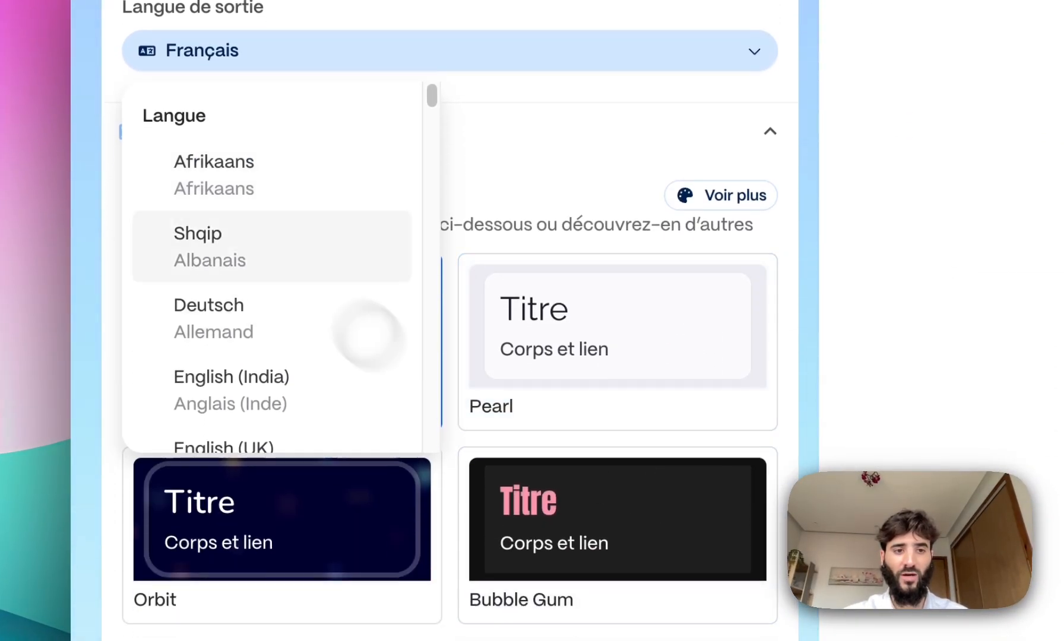
pyautogui.scroll(-2, 304, 240)
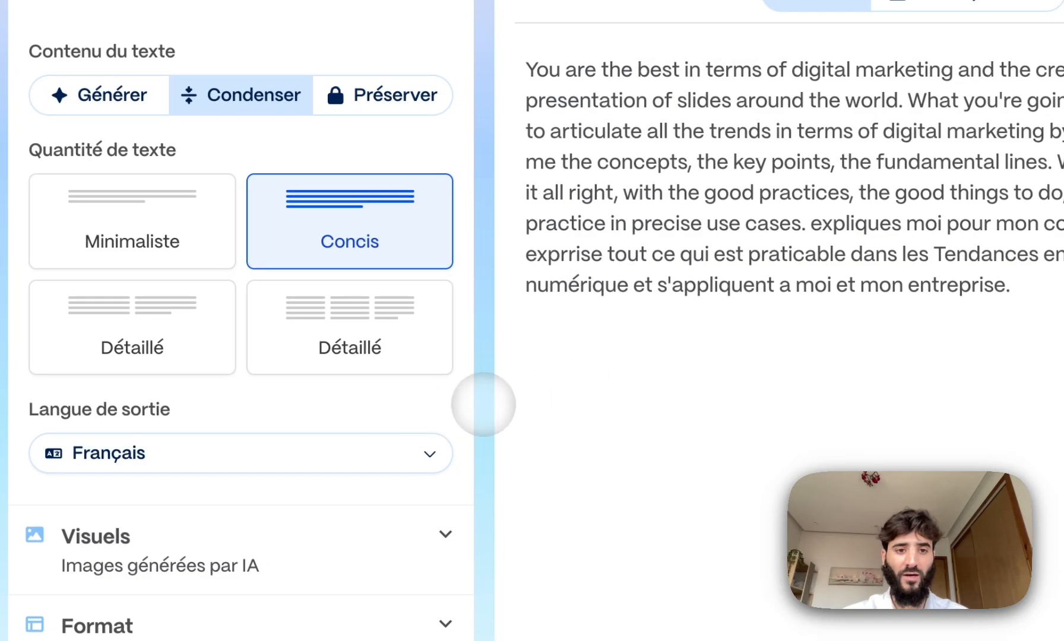
pyautogui.scroll(1, 439, 413)
pyautogui.scroll(-1, 440, 413)
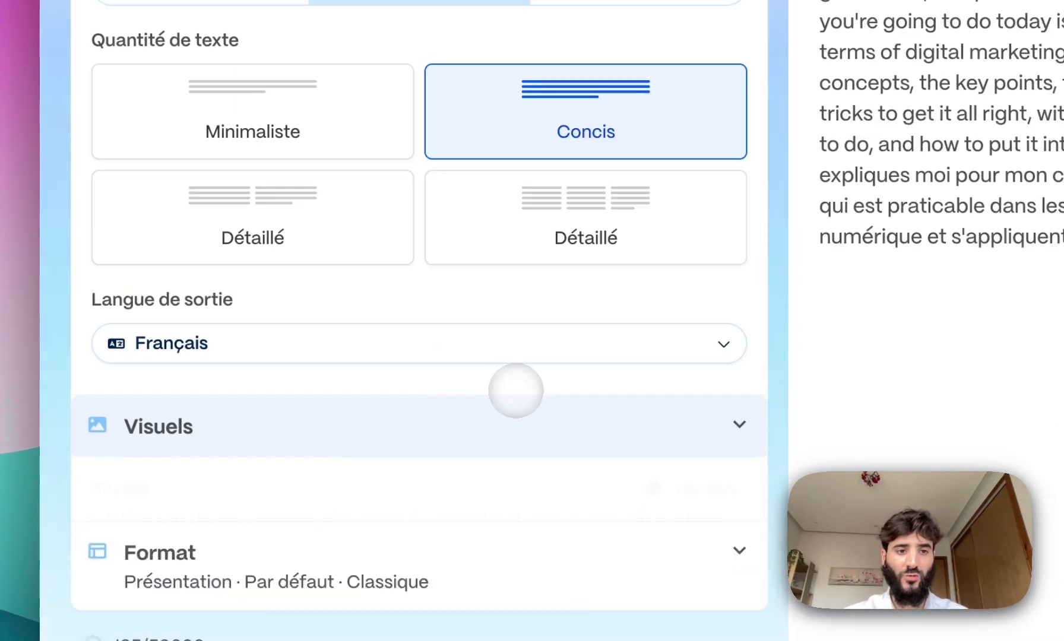
# Expand the Visuels settings and open the full theme collection.
pyautogui.click(504, 397)
pyautogui.scroll(-5, 404, 452)
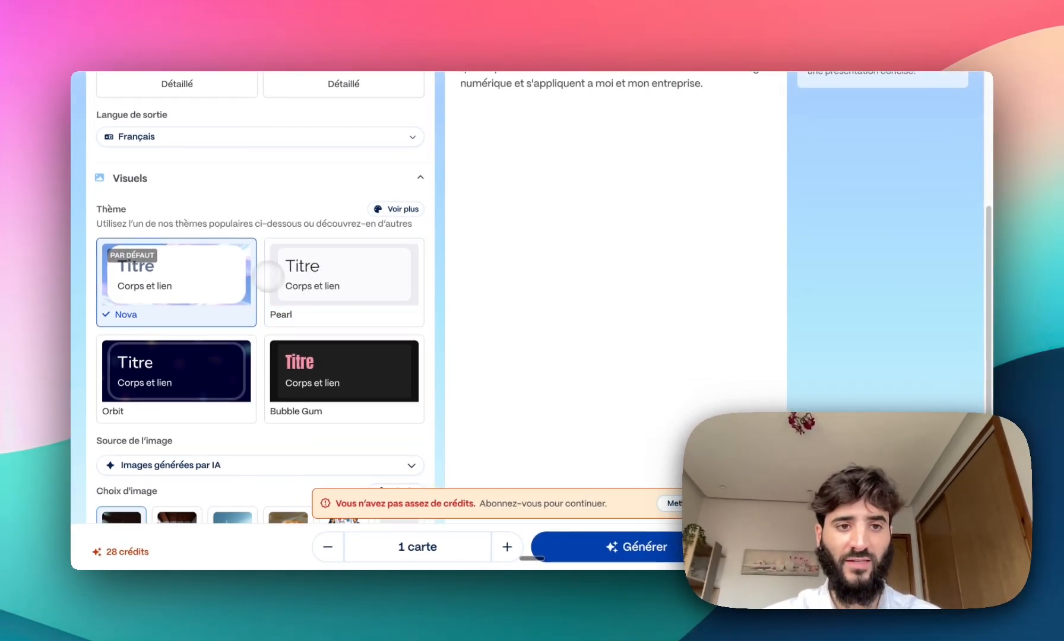
pyautogui.scroll(-1, 269, 276)
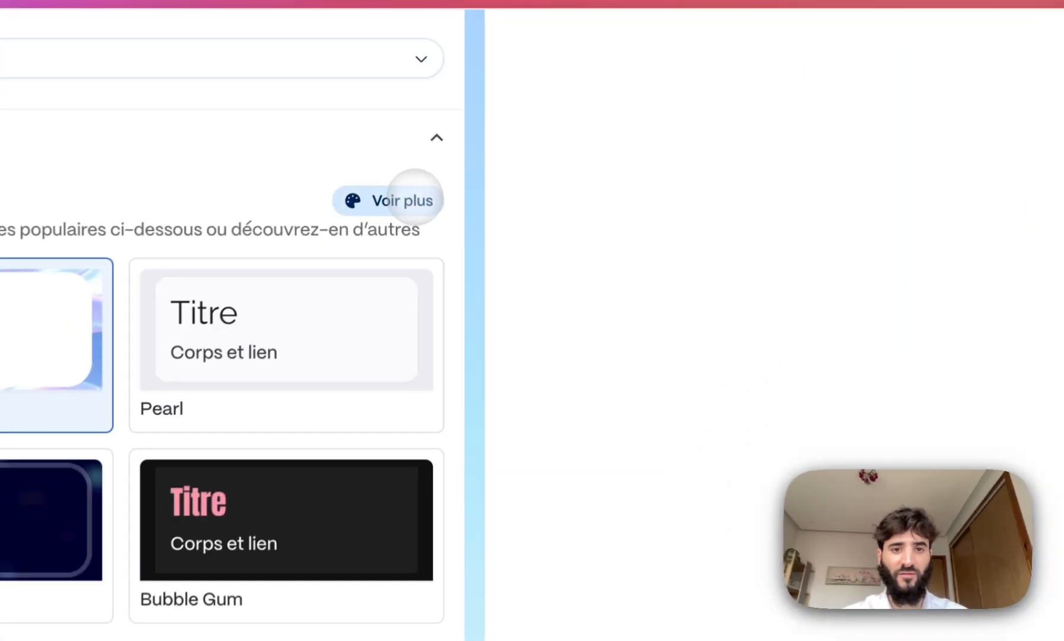
pyautogui.click(407, 168)
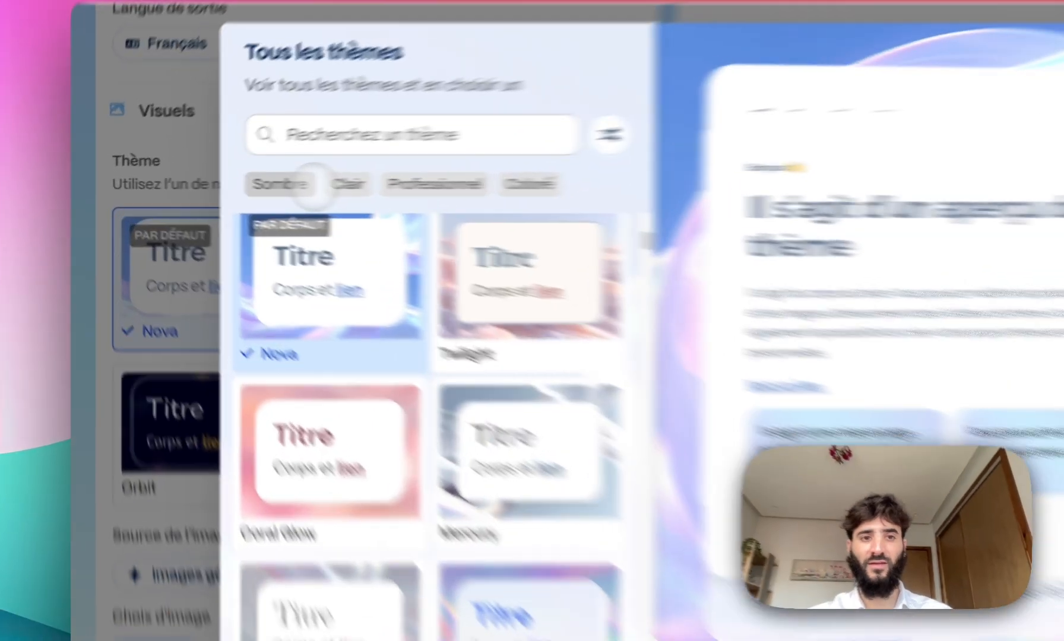
# Filter the theme collection to Clair only and browse the light themes.
pyautogui.click(218, 183)
pyautogui.click(242, 183)
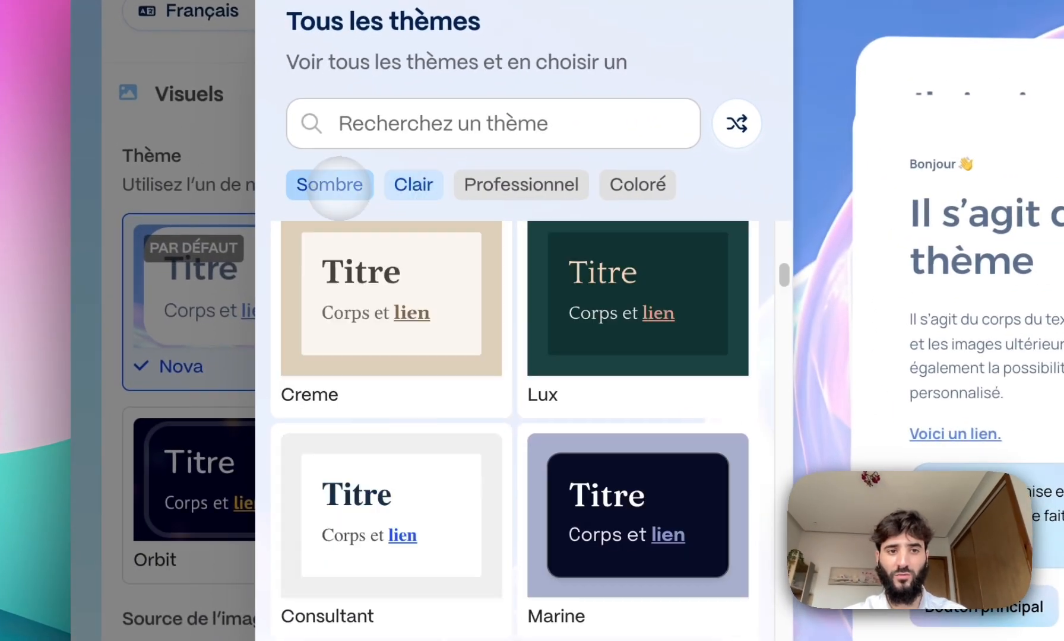
pyautogui.click(311, 180)
pyautogui.scroll(-10, 359, 332)
pyautogui.scroll(-5, 473, 428)
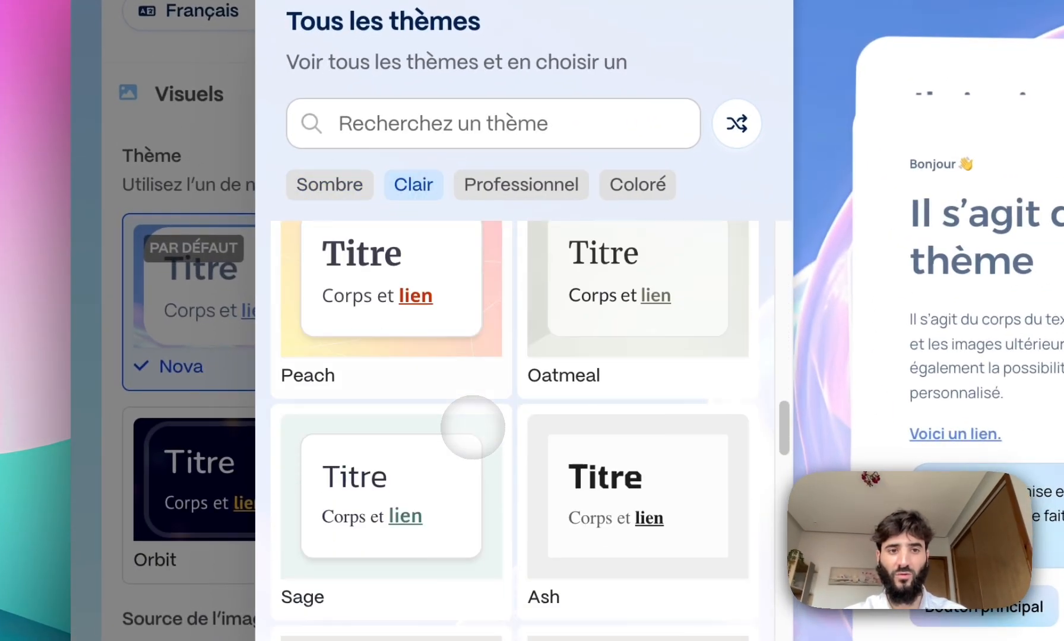
# Switch the theme filter from Clair to Sombre and browse the dark themes.
pyautogui.click(327, 184)
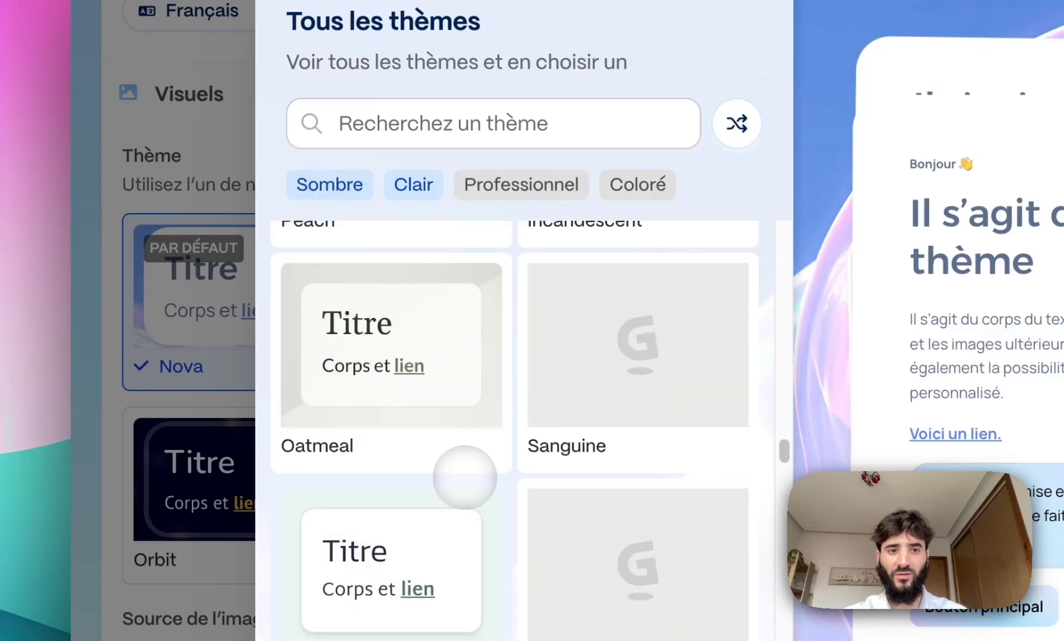
pyautogui.click(420, 181)
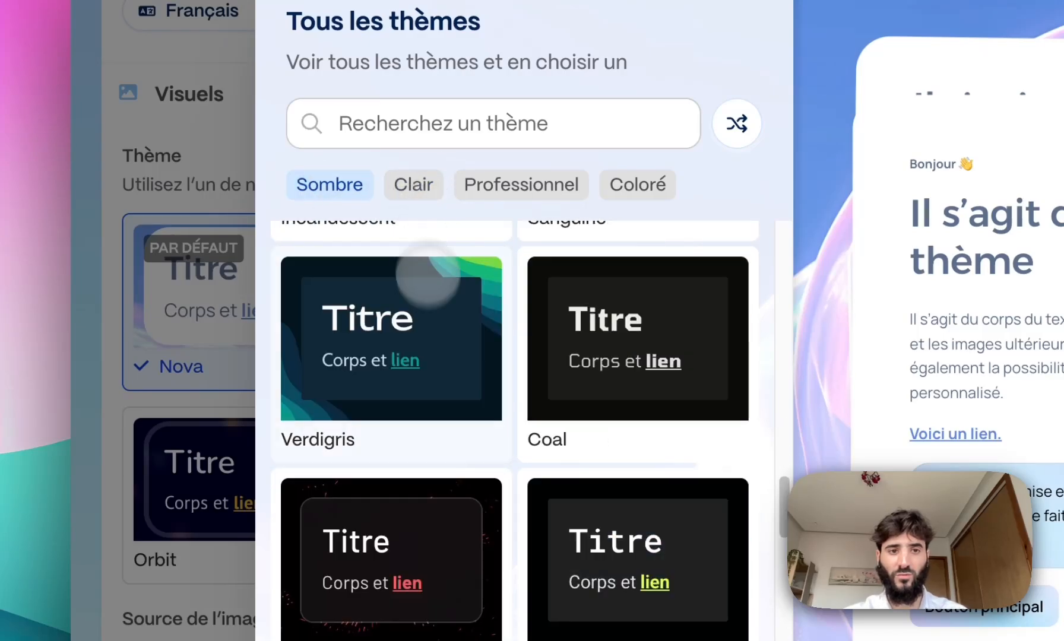
pyautogui.scroll(-10, 432, 354)
pyautogui.scroll(14, 432, 350)
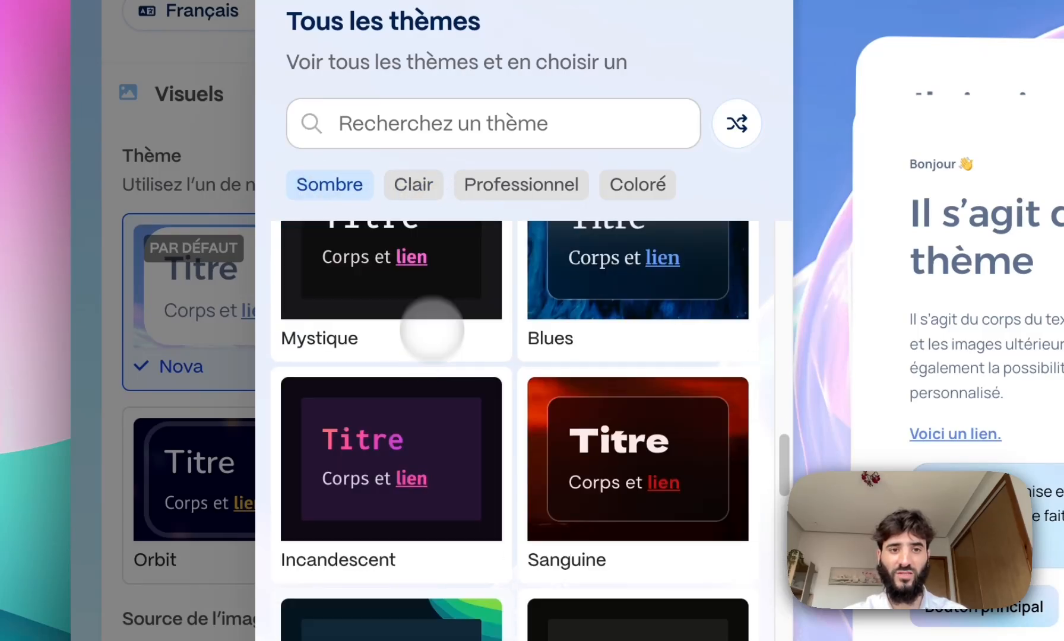
# Try adding the Clair and Professionnel theme filters, remove them again and look through the Sombre themes.
pyautogui.click(411, 185)
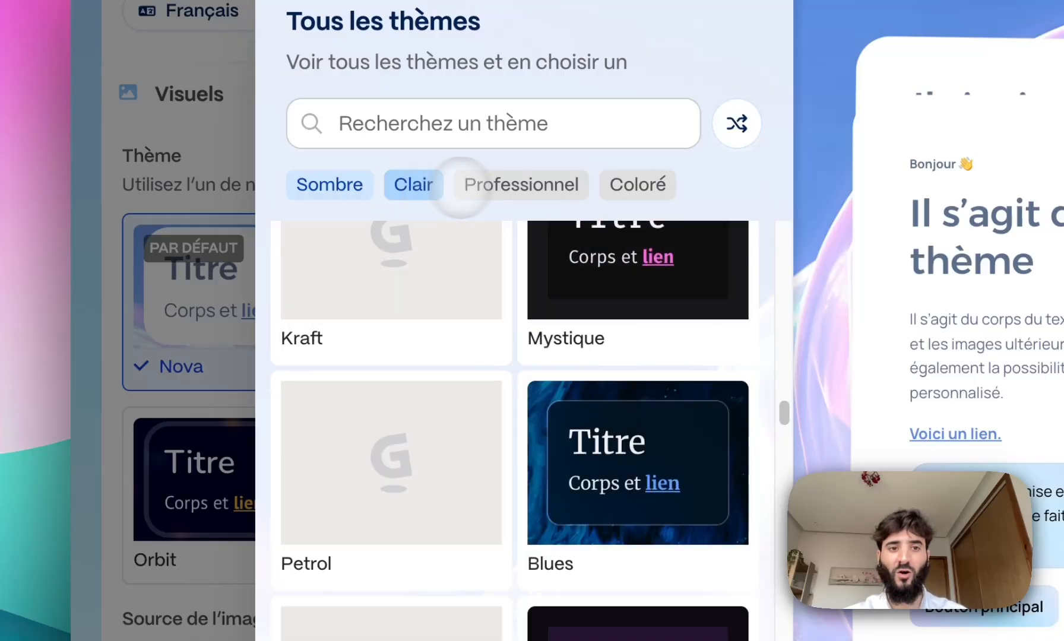
pyautogui.click(521, 184)
pyautogui.click(631, 185)
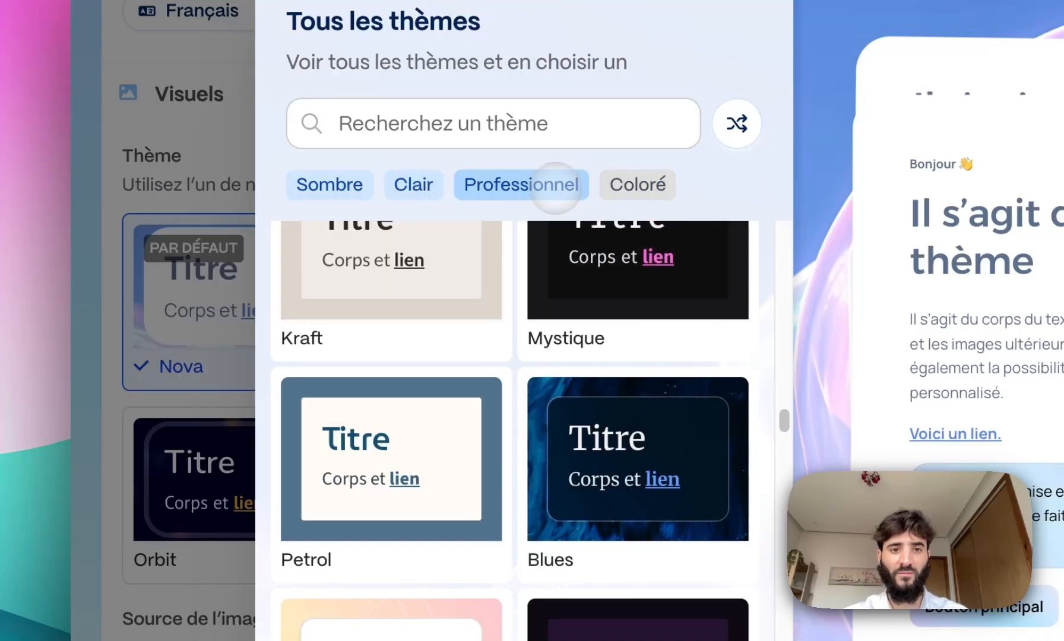
pyautogui.click(555, 187)
pyautogui.click(410, 189)
pyautogui.scroll(-3, 386, 389)
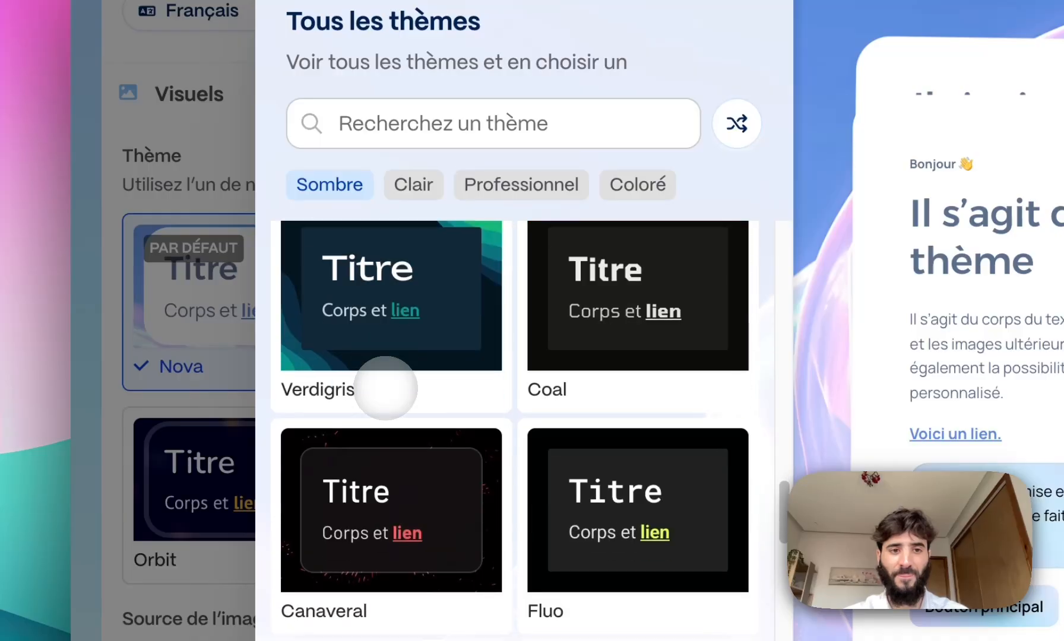
pyautogui.scroll(-10, 386, 389)
pyautogui.scroll(10, 386, 389)
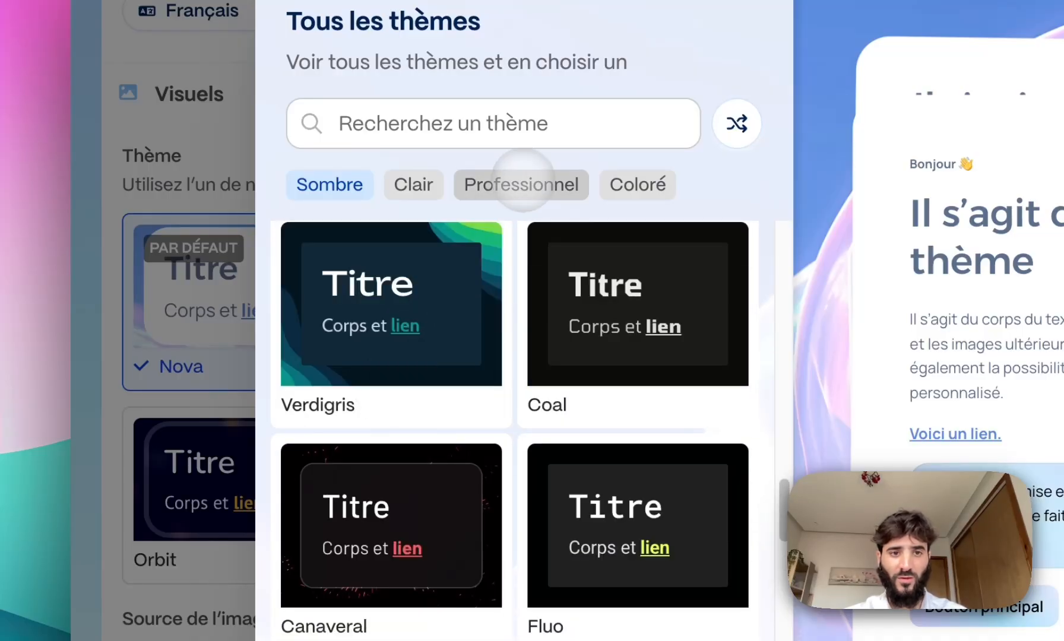
# Filter the themes to Professionnel only, preview the Gleam theme and close the collection without applying it.
pyautogui.click(366, 185)
pyautogui.click(522, 185)
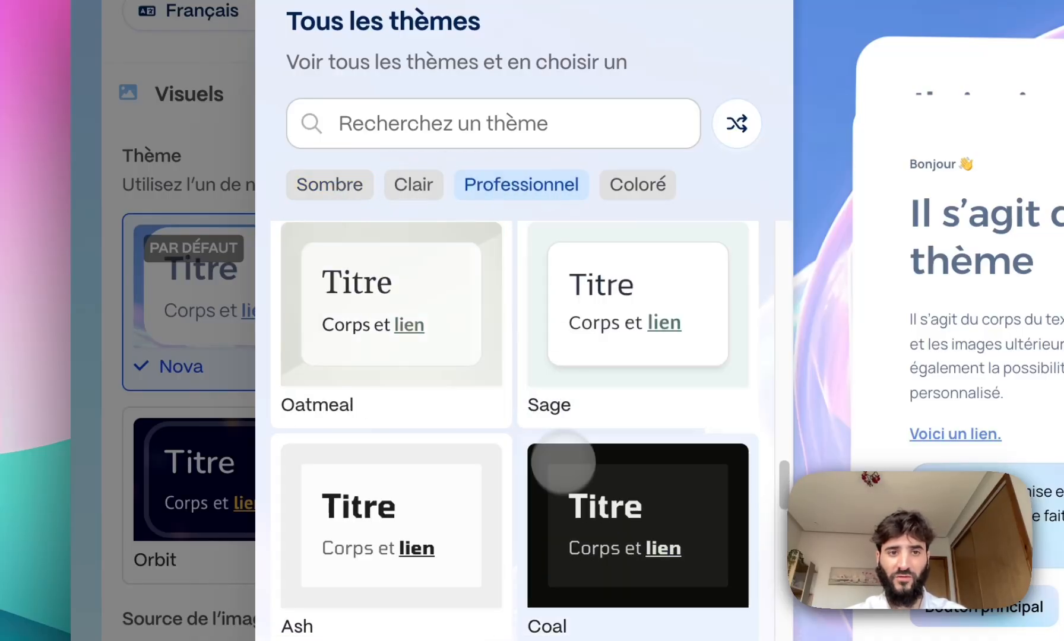
pyautogui.scroll(-10, 567, 484)
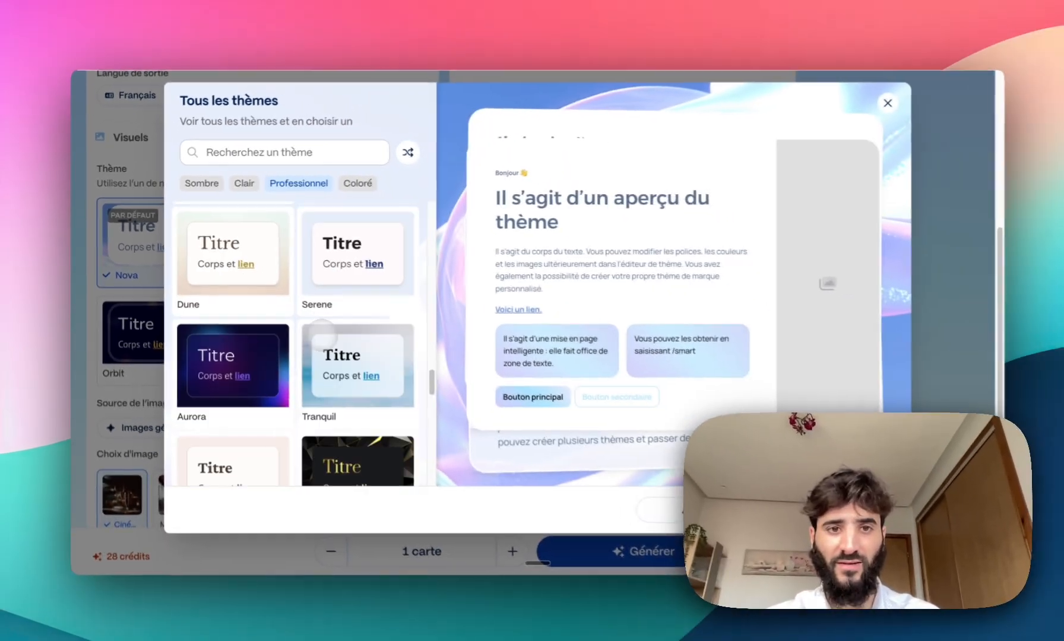
pyautogui.scroll(-3, 321, 331)
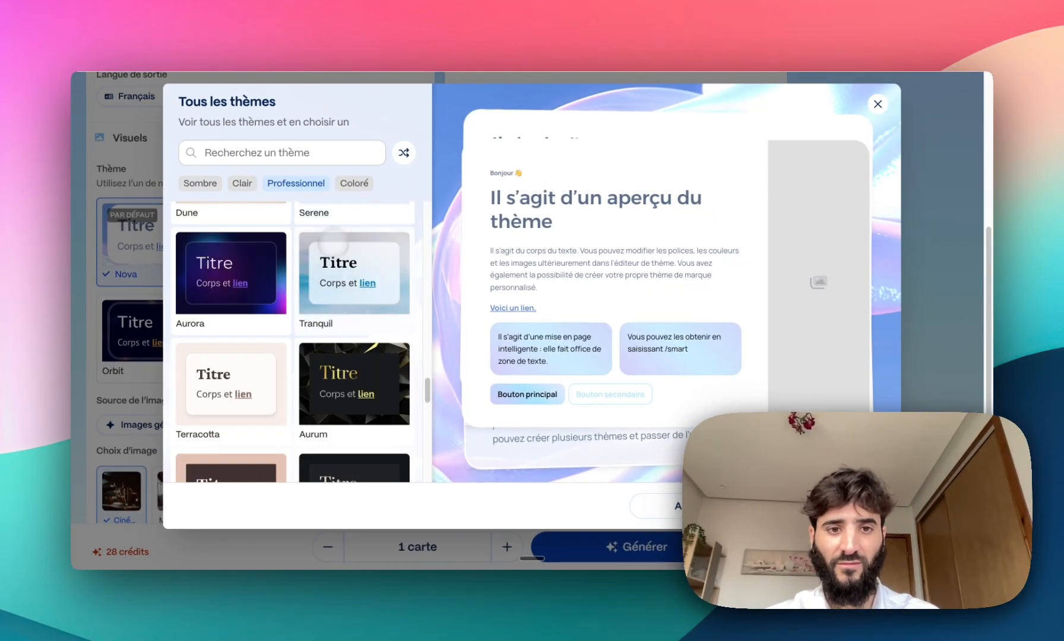
pyautogui.scroll(-10, 333, 241)
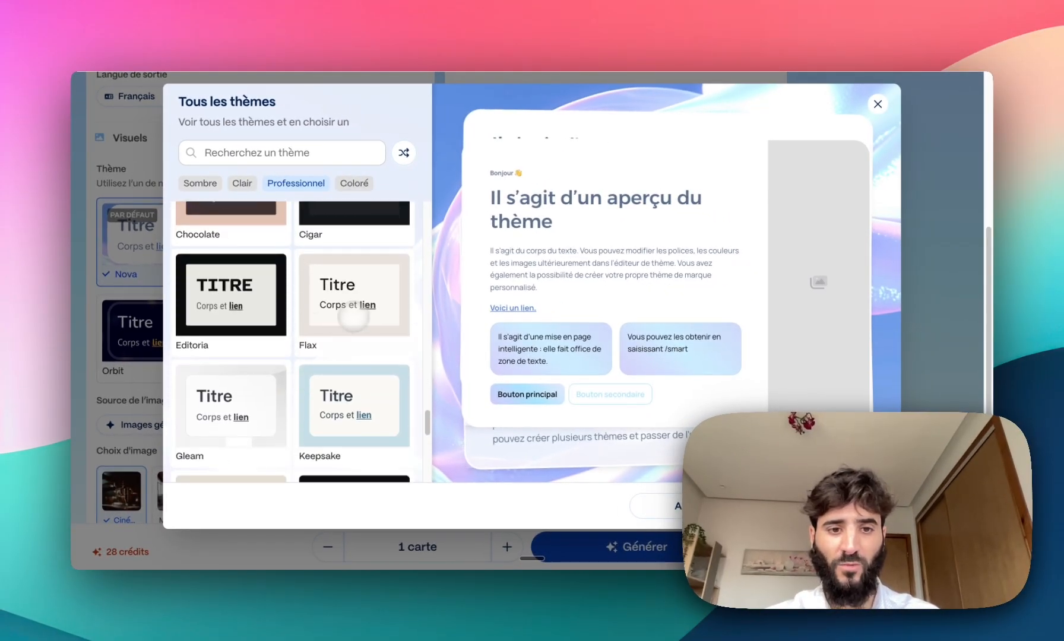
pyautogui.click(249, 419)
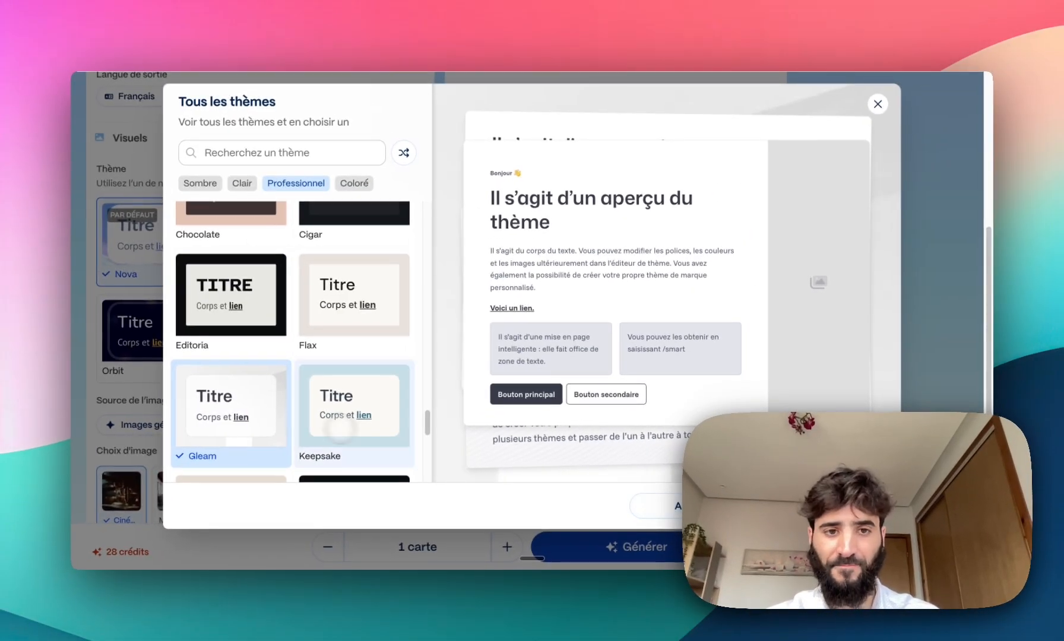
pyautogui.scroll(-5, 339, 430)
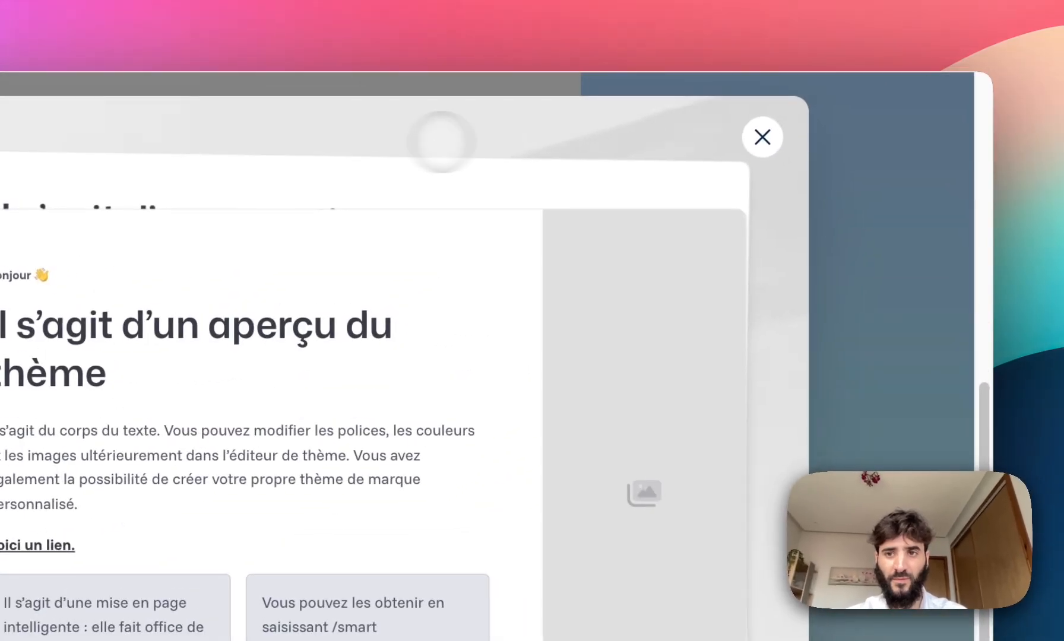
pyautogui.click(762, 137)
# Review the image source options and choose Images générées par IA.
pyautogui.scroll(-2, 394, 442)
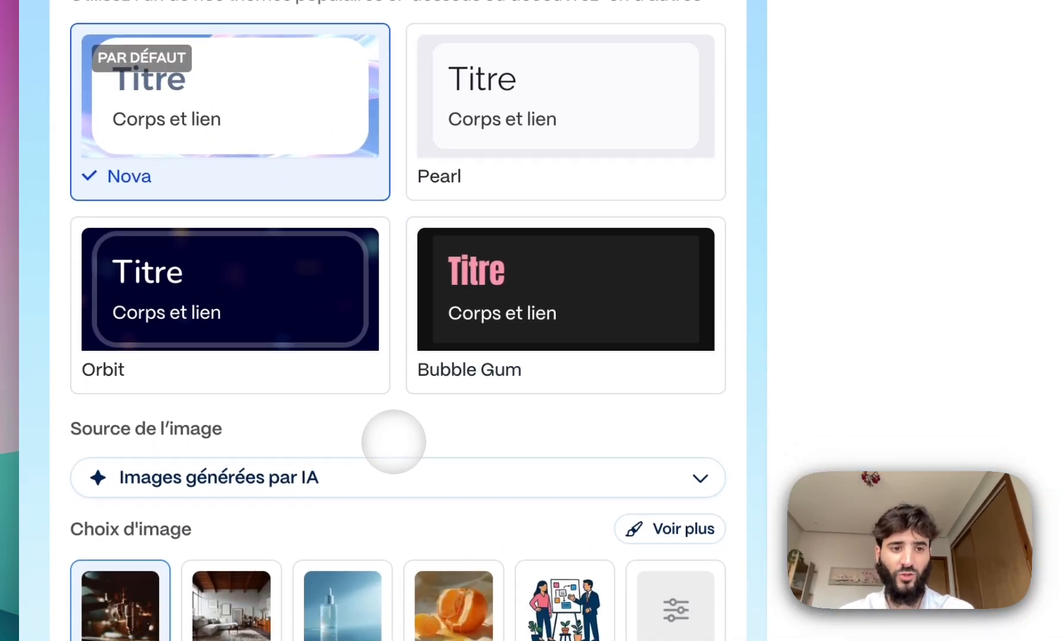
pyautogui.click(680, 479)
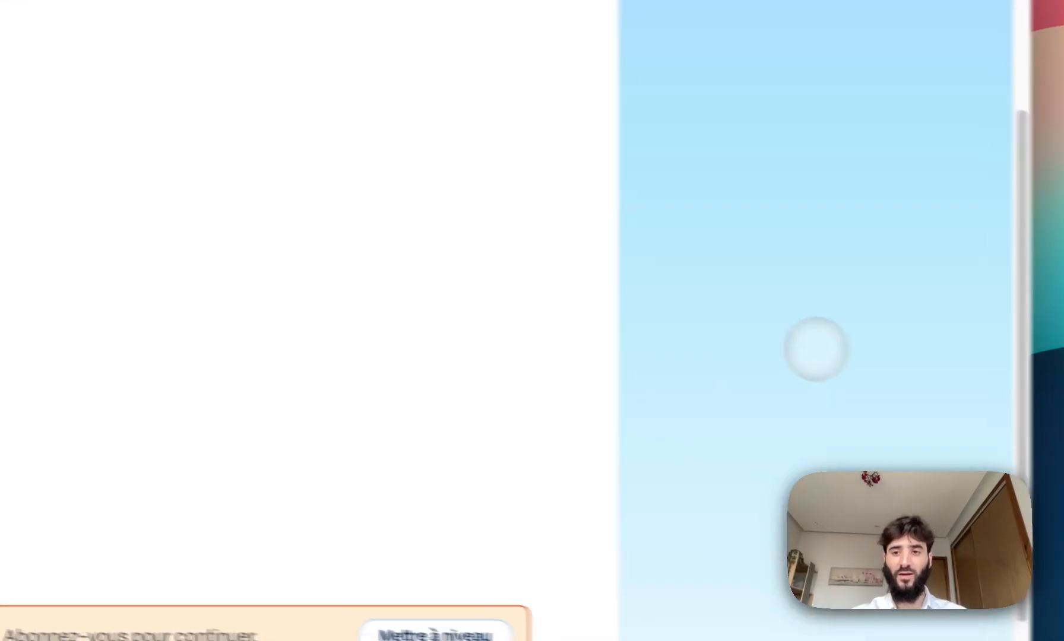
pyautogui.click(664, 340)
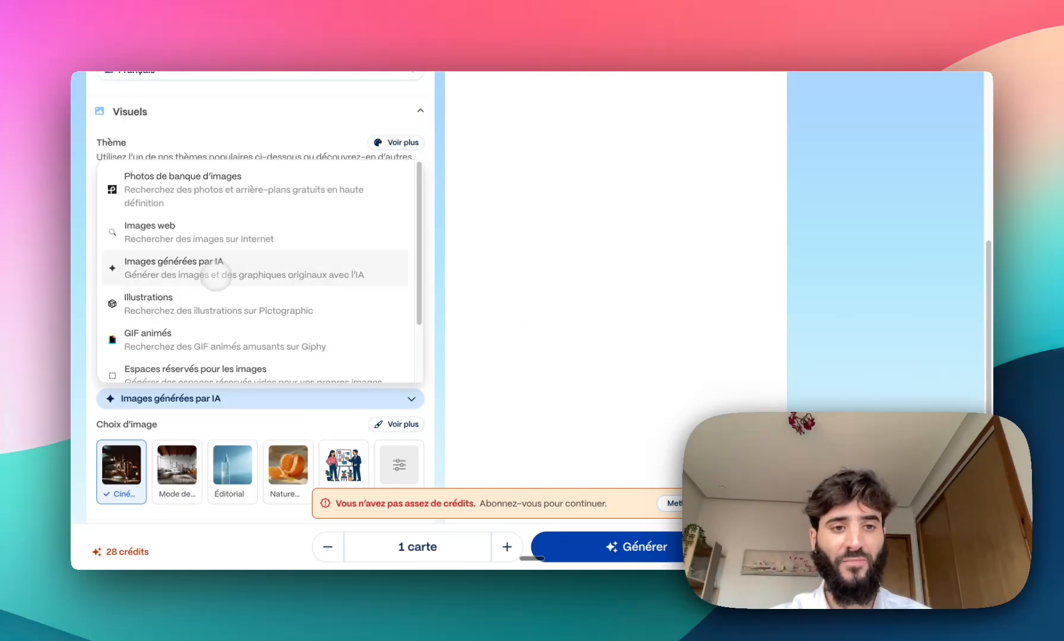
pyautogui.scroll(-2, 214, 300)
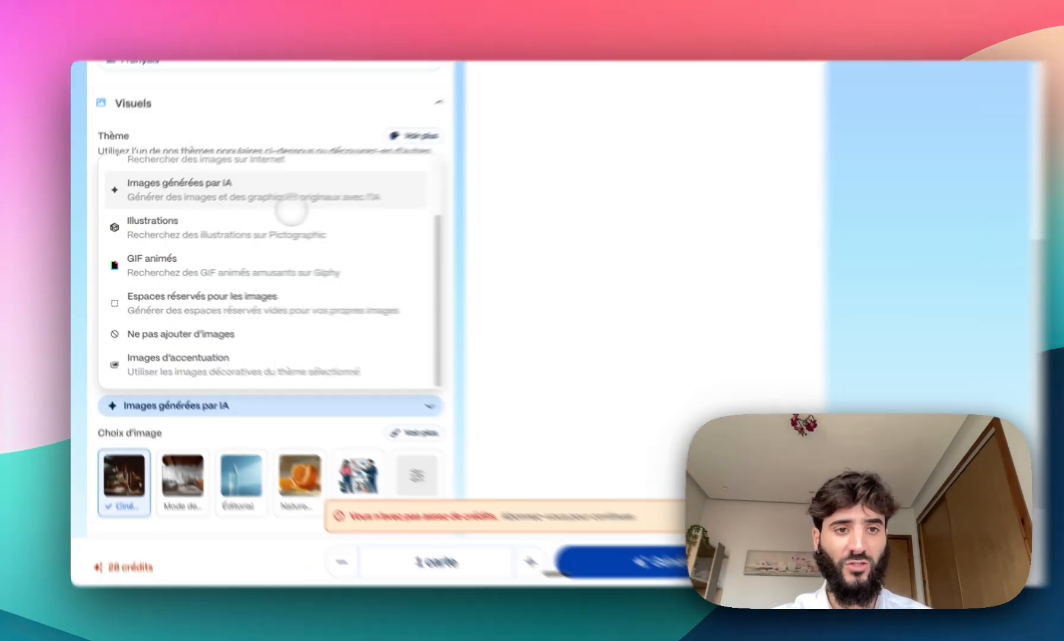
pyautogui.click(290, 209)
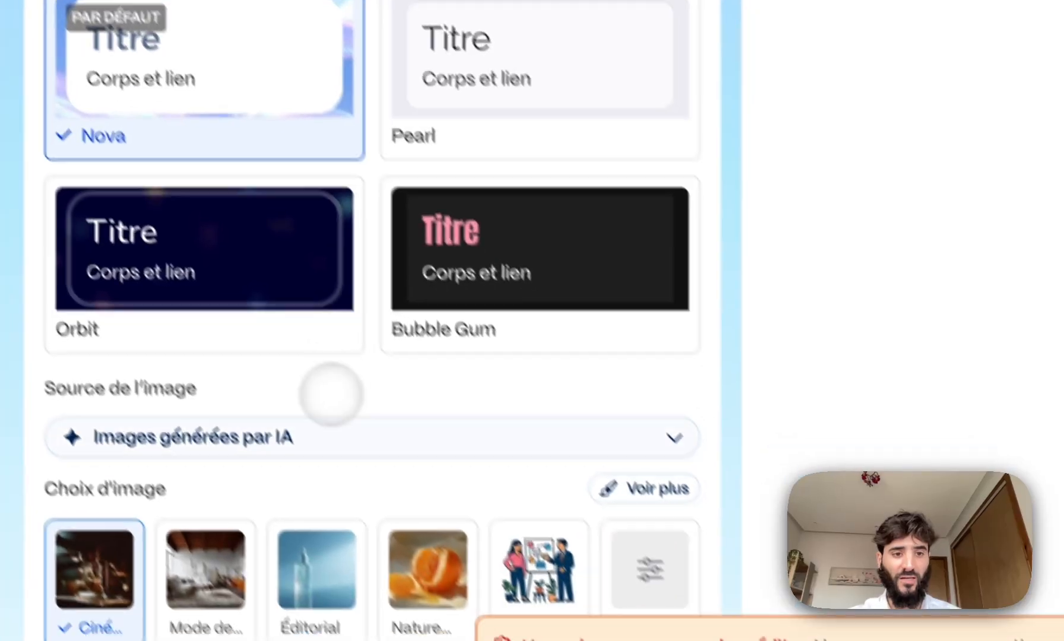
# Open the full collection of image styles and look through the Réaliste, Minimaliste, Ludique, Gras and Abstrait categories, returning to Réaliste.
pyautogui.scroll(-3, 331, 394)
pyautogui.click(623, 279)
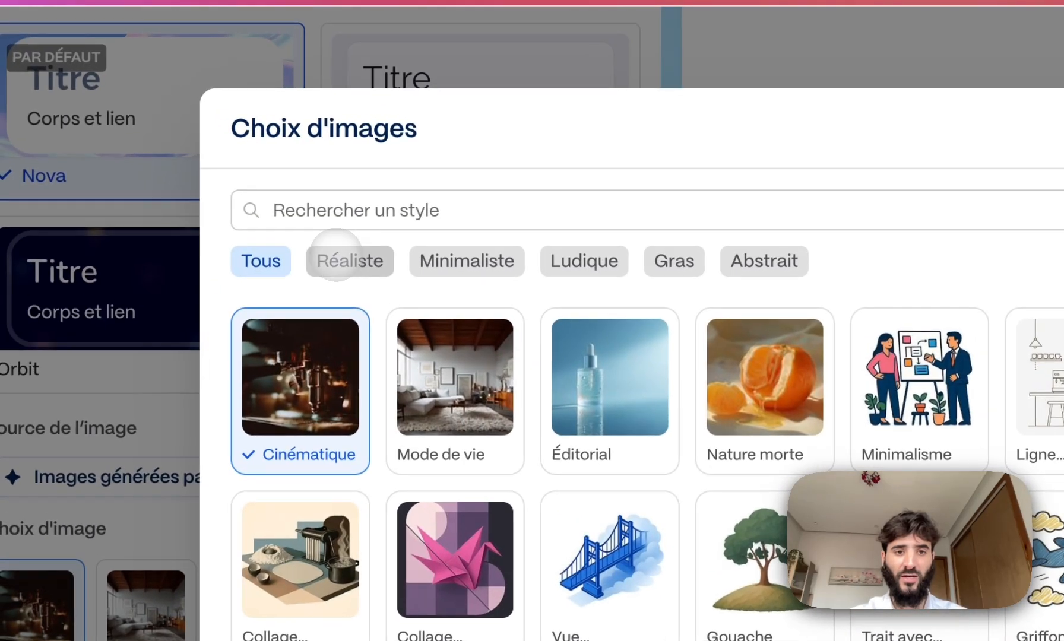
pyautogui.click(189, 165)
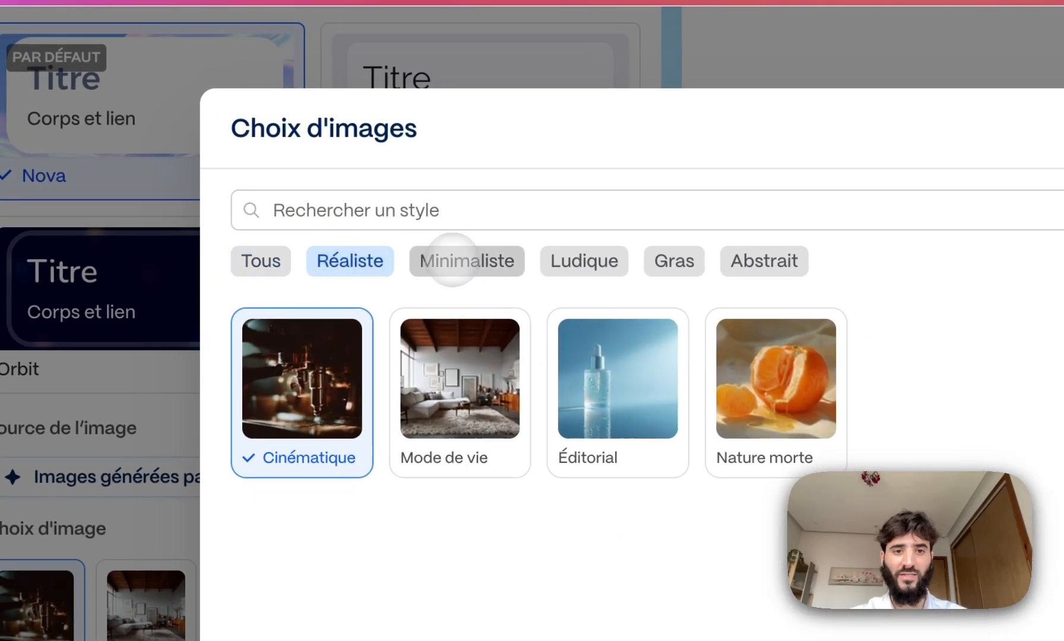
pyautogui.click(300, 165)
pyautogui.click(594, 258)
pyautogui.click(677, 258)
pyautogui.click(765, 257)
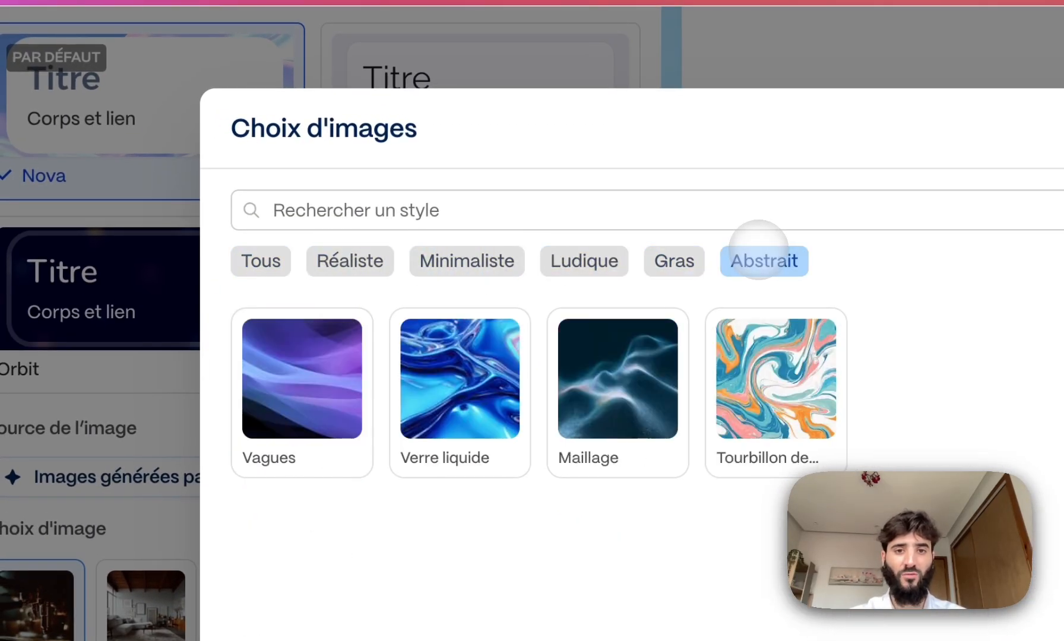
pyautogui.click(344, 256)
# Search the image styles for "reel" and then "abs", clearing the search each time.
pyautogui.click(454, 209)
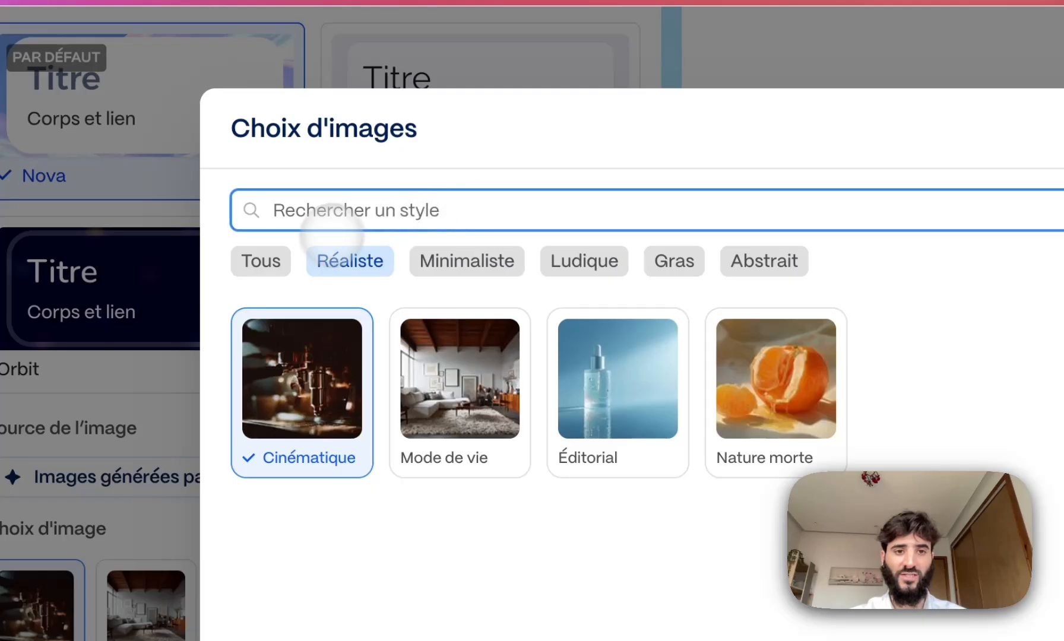
pyautogui.write('re')
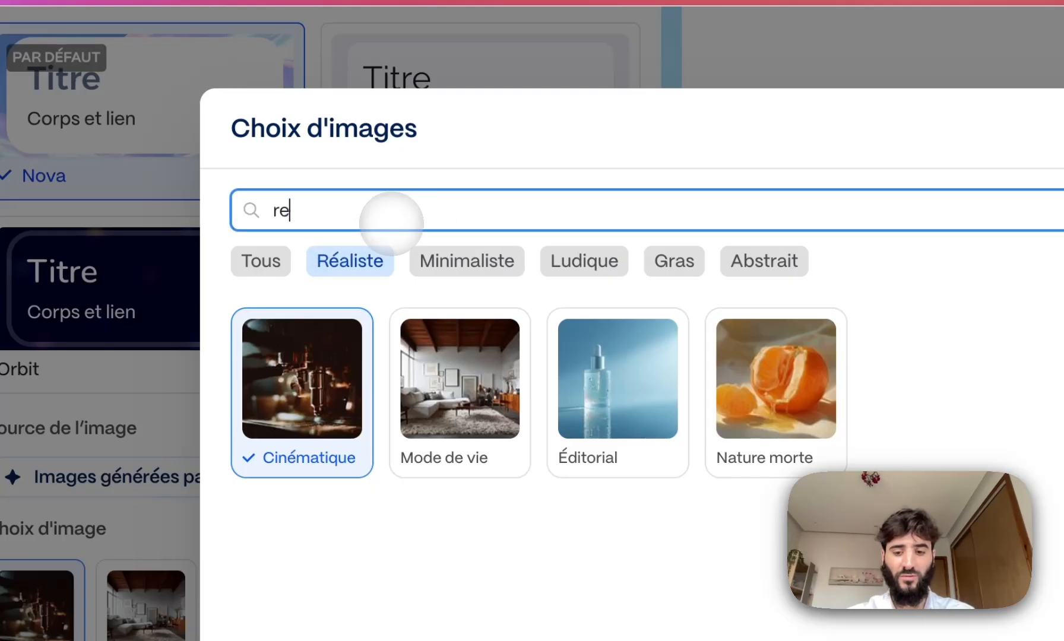
pyautogui.write('el')
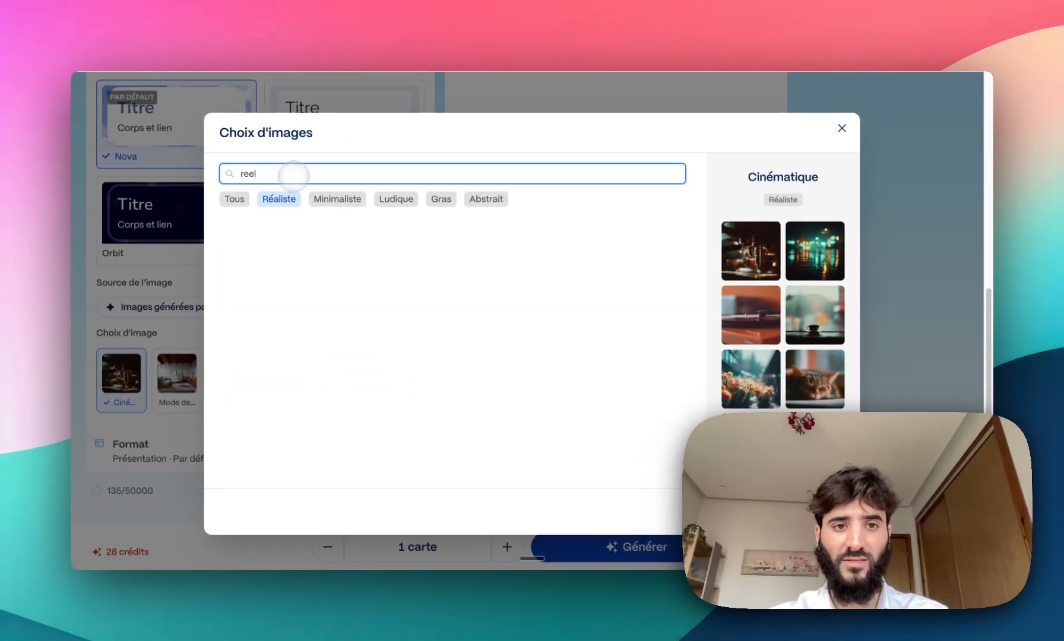
pyautogui.press('BackSpace')
pyautogui.press('BackSpace')
pyautogui.press('BackSpace')
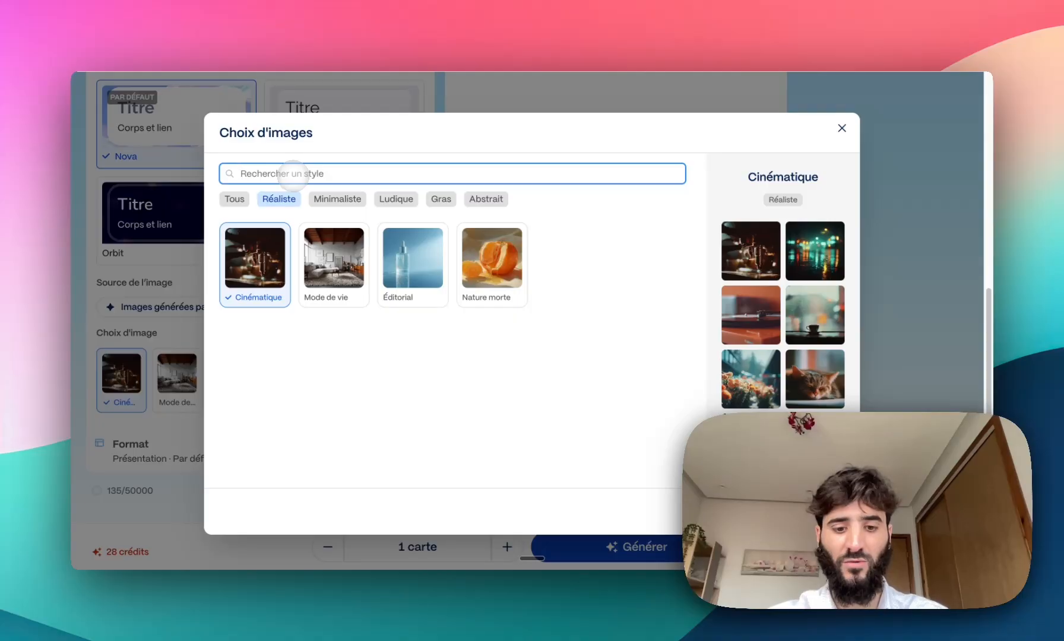
pyautogui.write('abs')
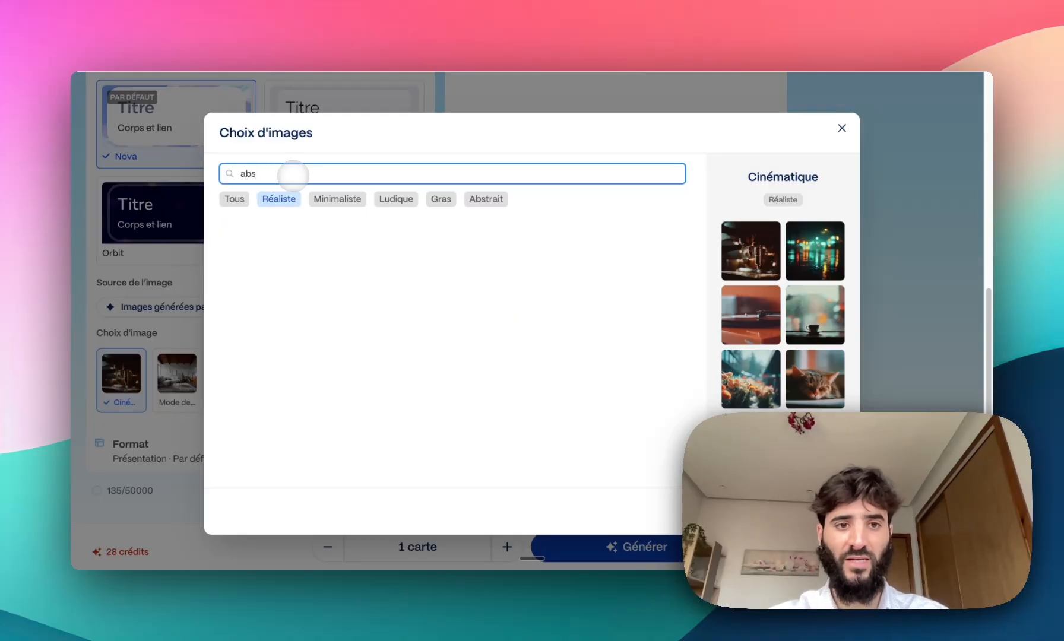
pyautogui.press('BackSpace')
pyautogui.press('BackSpace')
pyautogui.press('BackSpace')
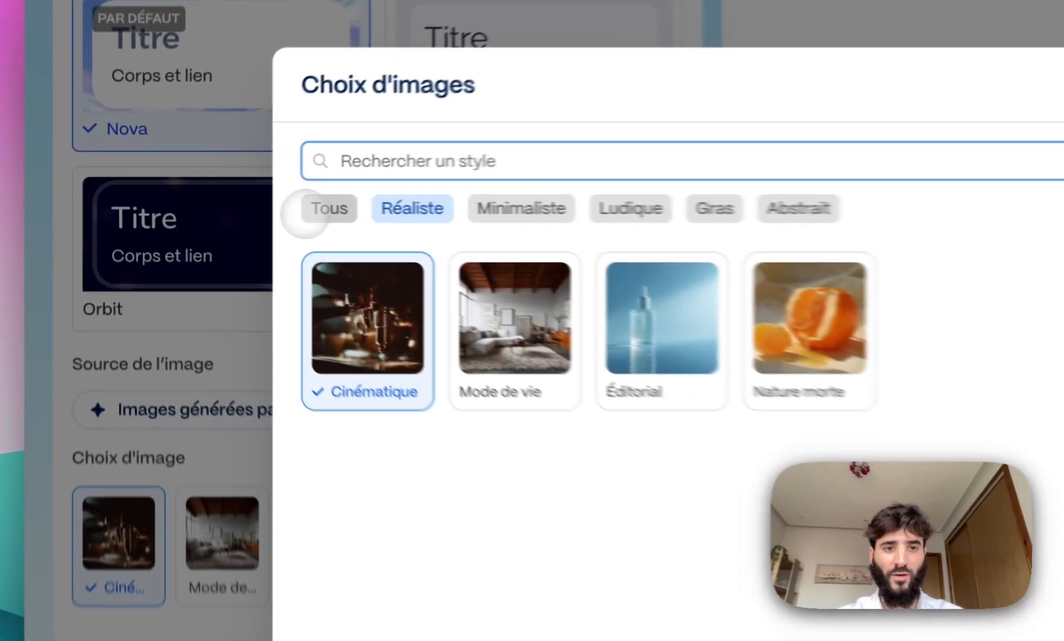
# Show all image styles and try the Dessin au trait, Aquarelle, Collage, Photomontage and Papiers styles.
pyautogui.click(232, 199)
pyautogui.scroll(-2, 416, 304)
pyautogui.scroll(-4, 594, 445)
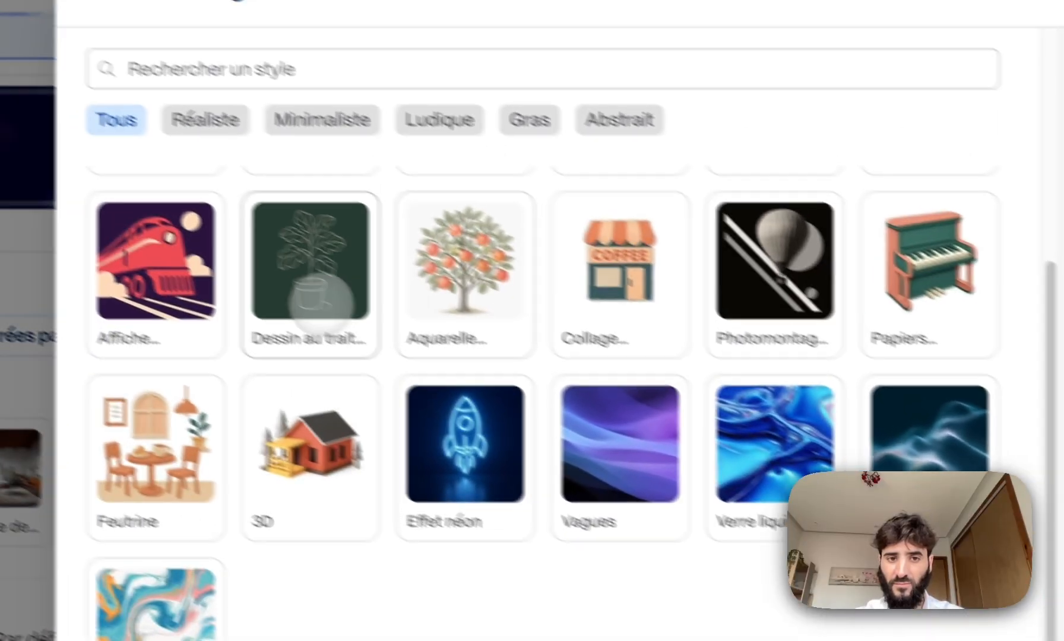
pyautogui.click(321, 291)
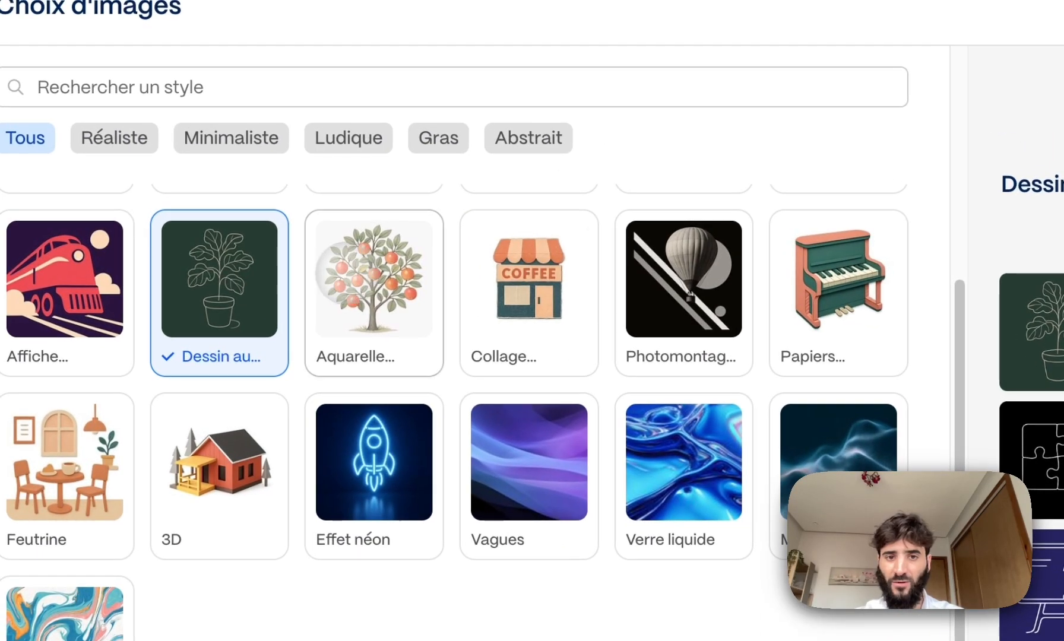
pyautogui.click(362, 285)
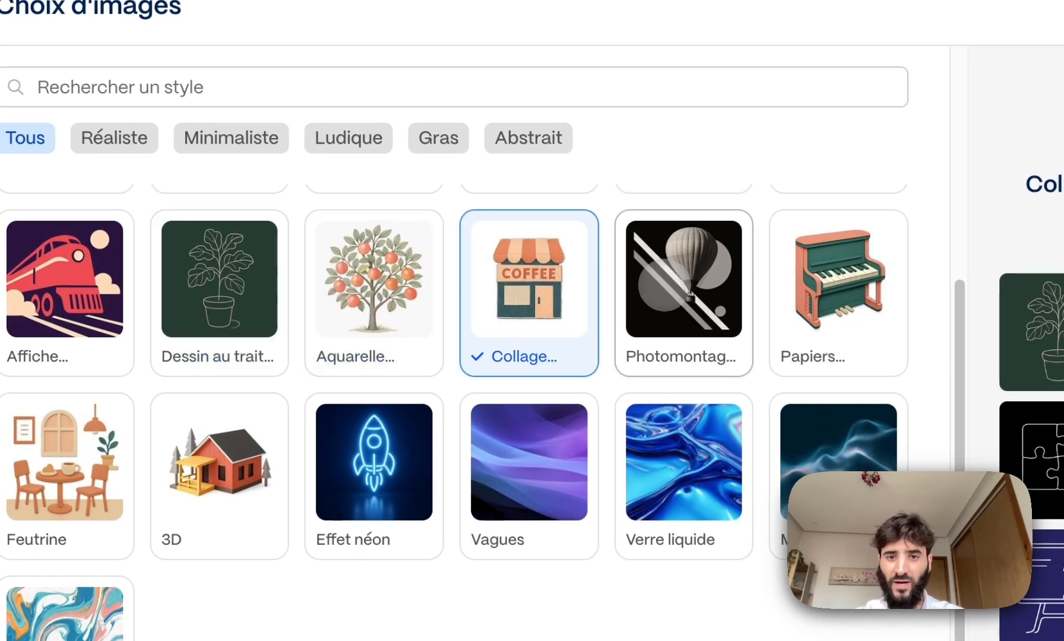
pyautogui.click(713, 291)
pyautogui.click(787, 291)
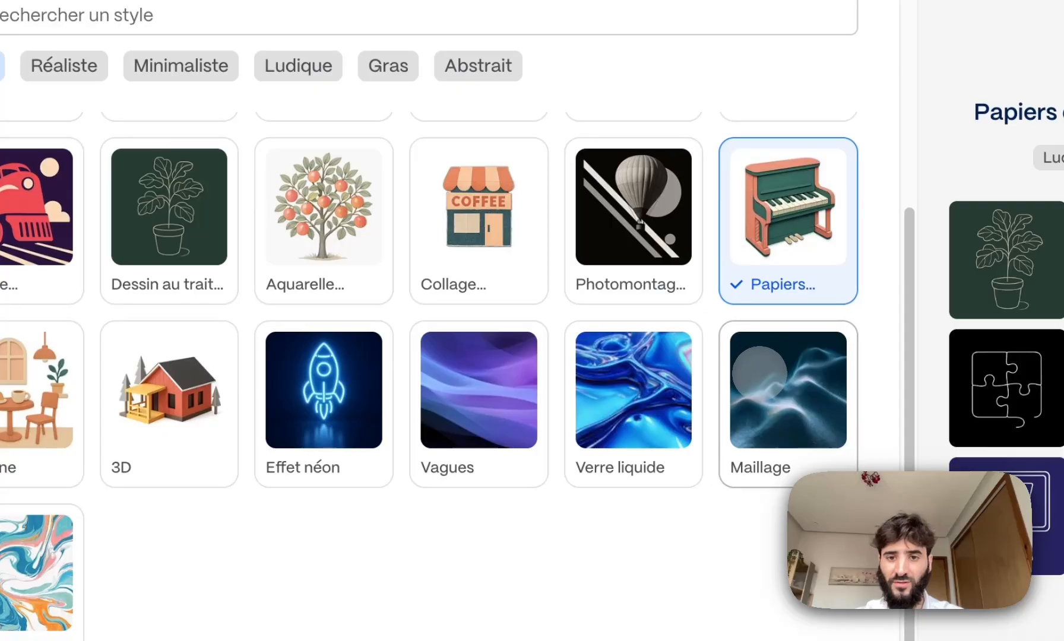
# Try the Maillage, Verre liquide, Feutrine, Tourbillon and Affiche image styles.
pyautogui.click(759, 374)
pyautogui.click(645, 425)
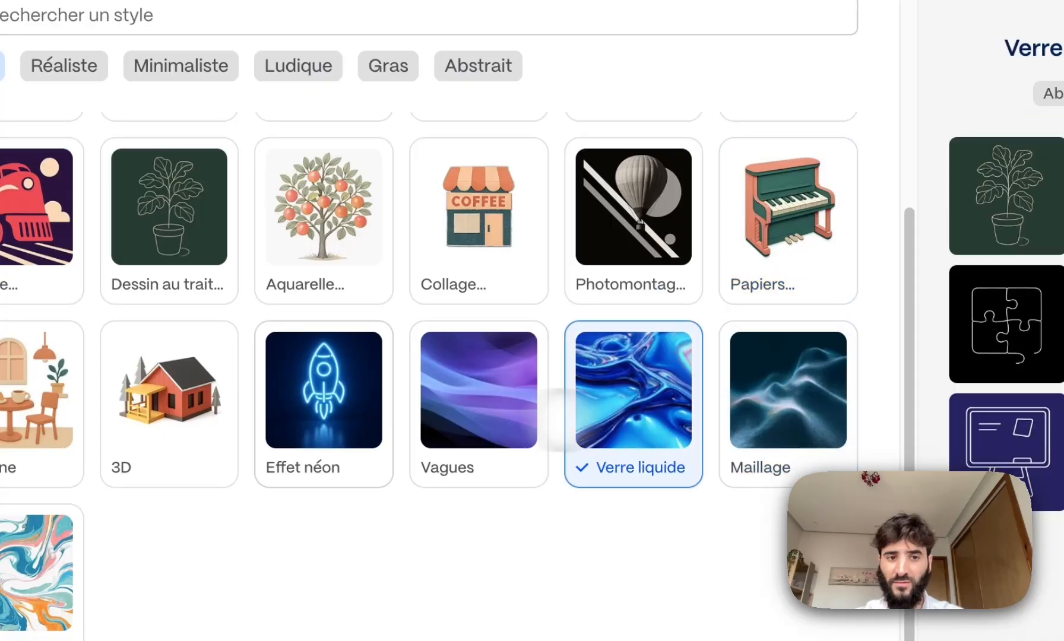
pyautogui.click(35, 451)
pyautogui.click(314, 492)
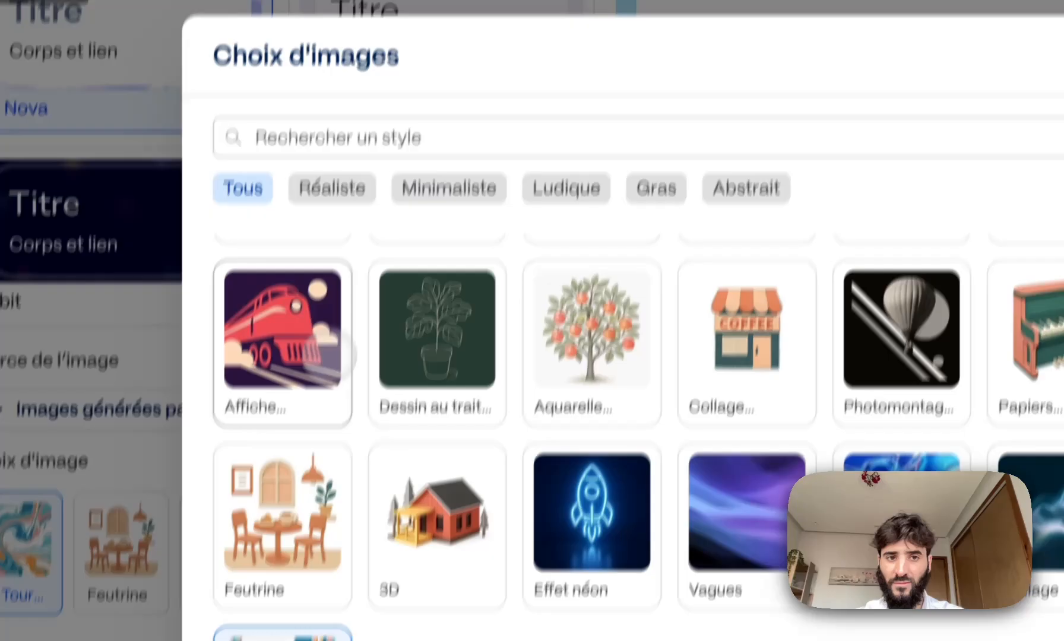
pyautogui.click(324, 128)
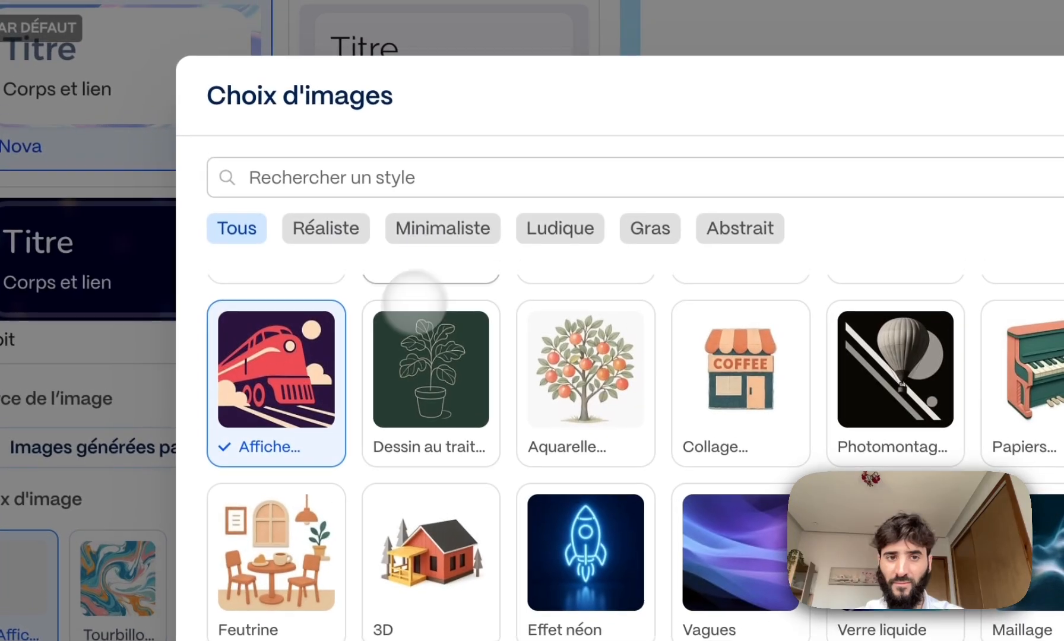
# Filter the image styles to Réaliste, try Mode de vie and Nature morte, and leave the collection without saving.
pyautogui.click(347, 231)
pyautogui.click(443, 347)
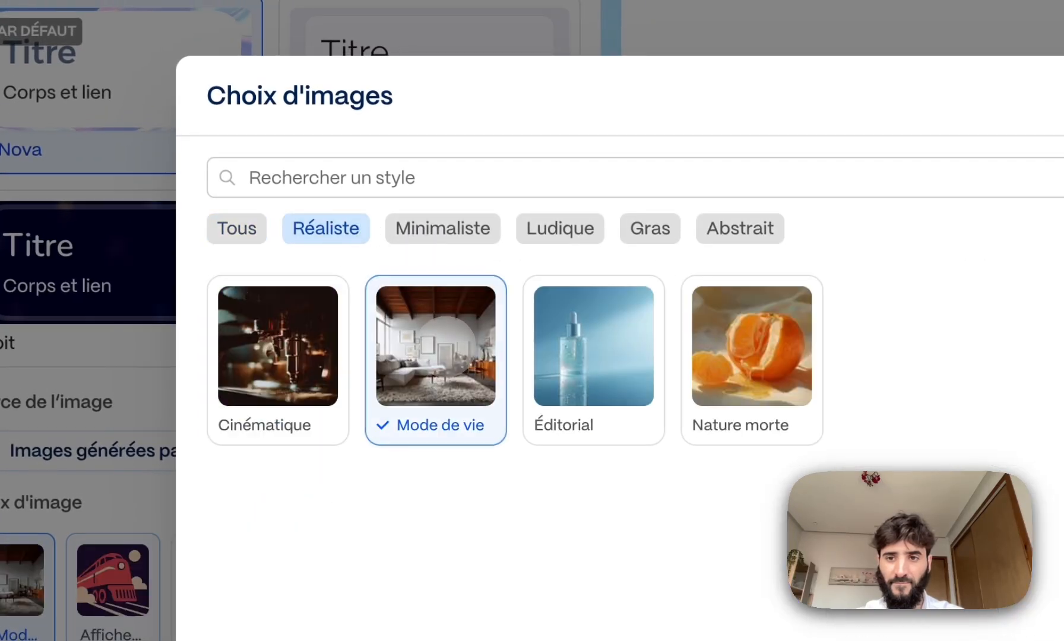
pyautogui.click(695, 324)
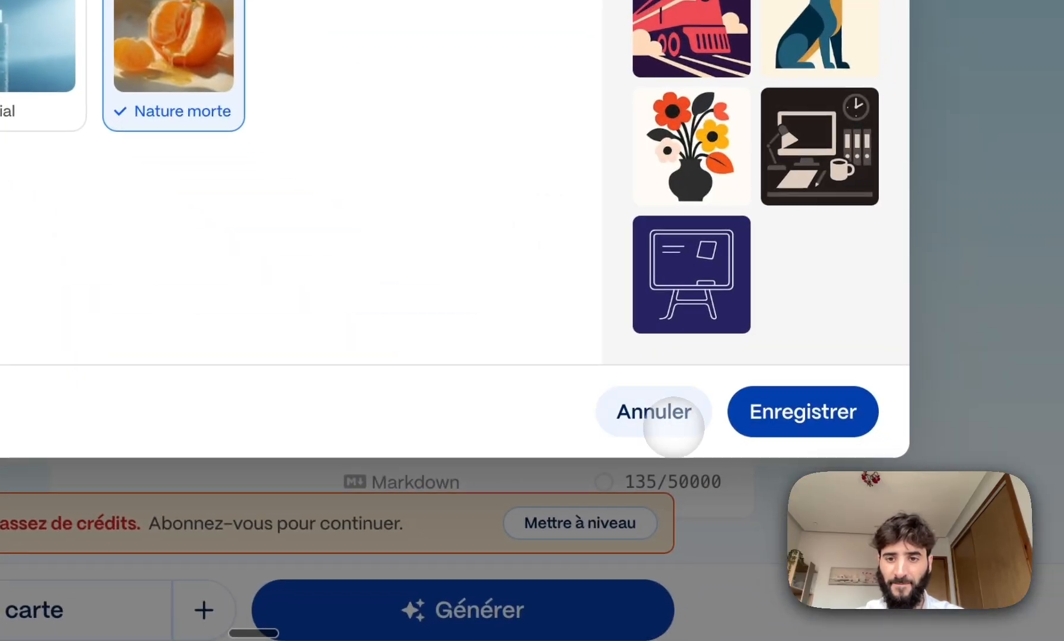
pyautogui.click(712, 459)
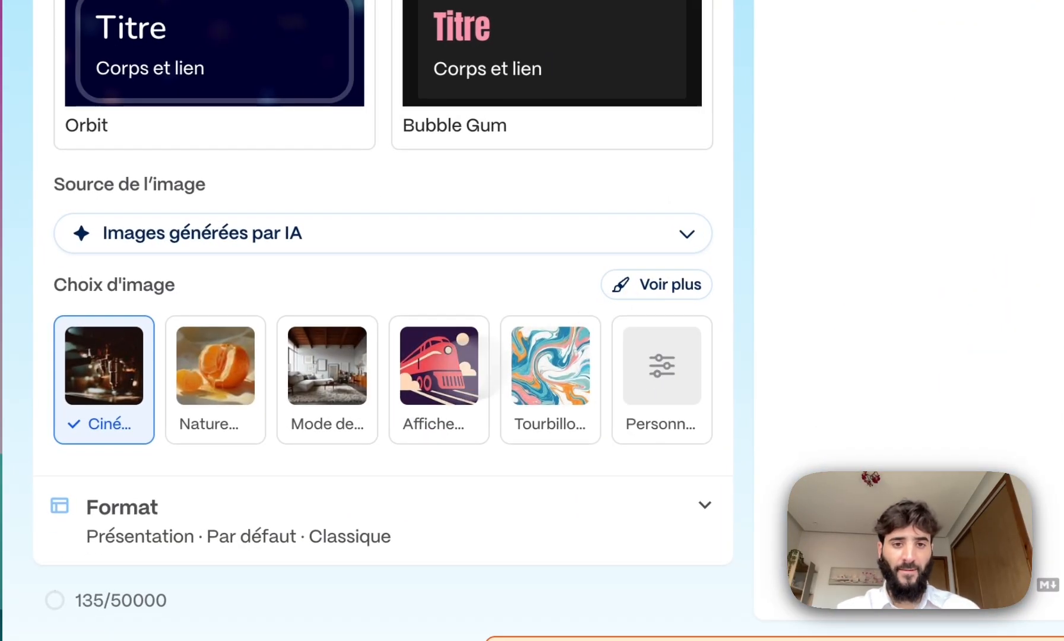
# Choose the custom image style and open its artistic style description for editing.
pyautogui.click(665, 371)
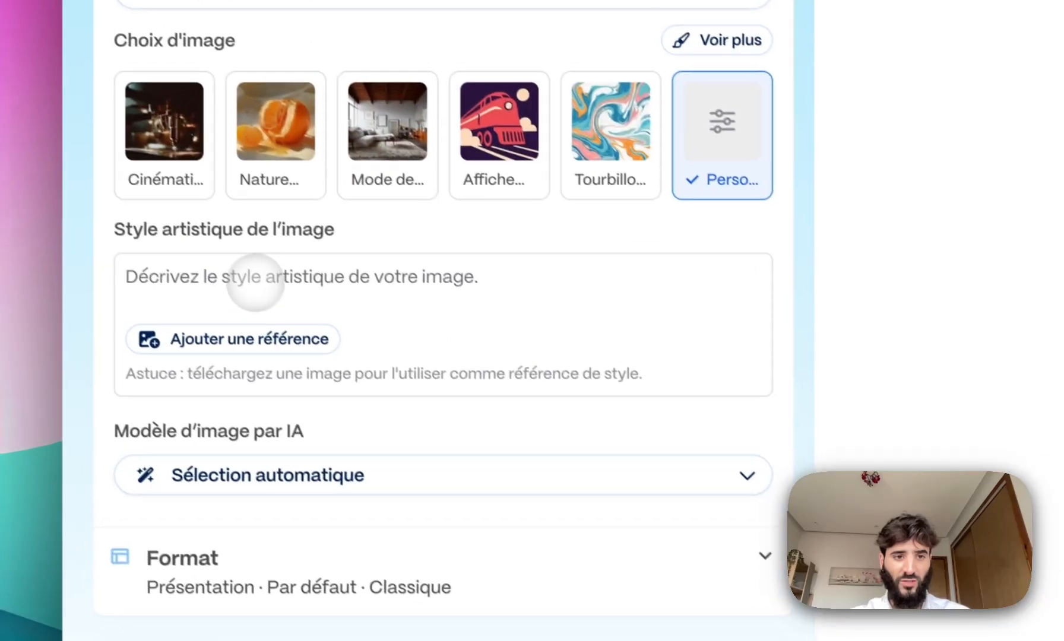
pyautogui.click(195, 232)
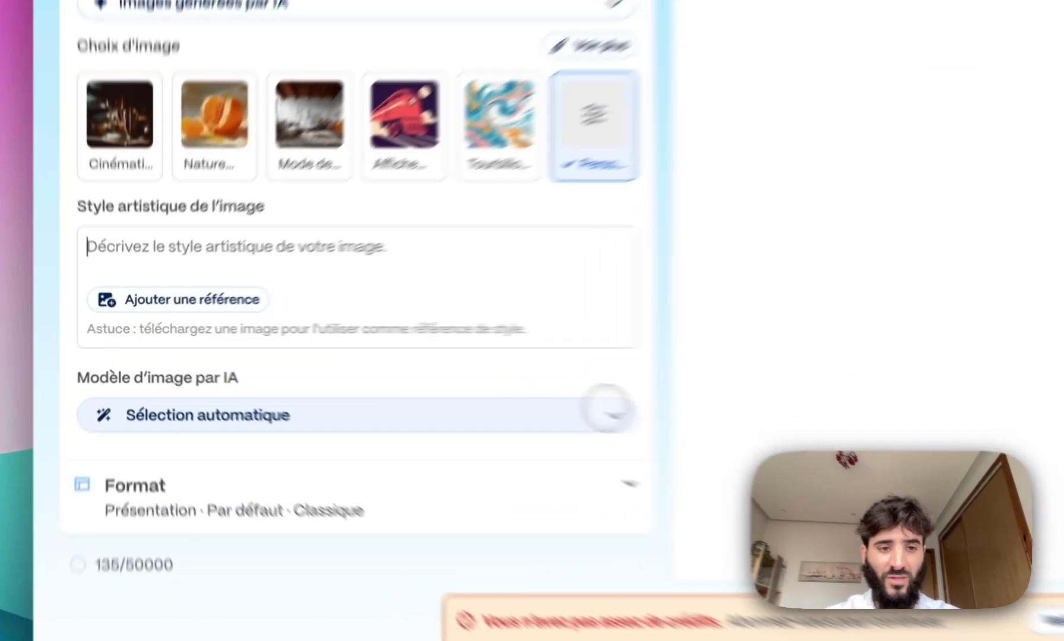
# Examine the basic, advanced and older AI image models on offer, keeping Sélection automatique.
pyautogui.click(413, 382)
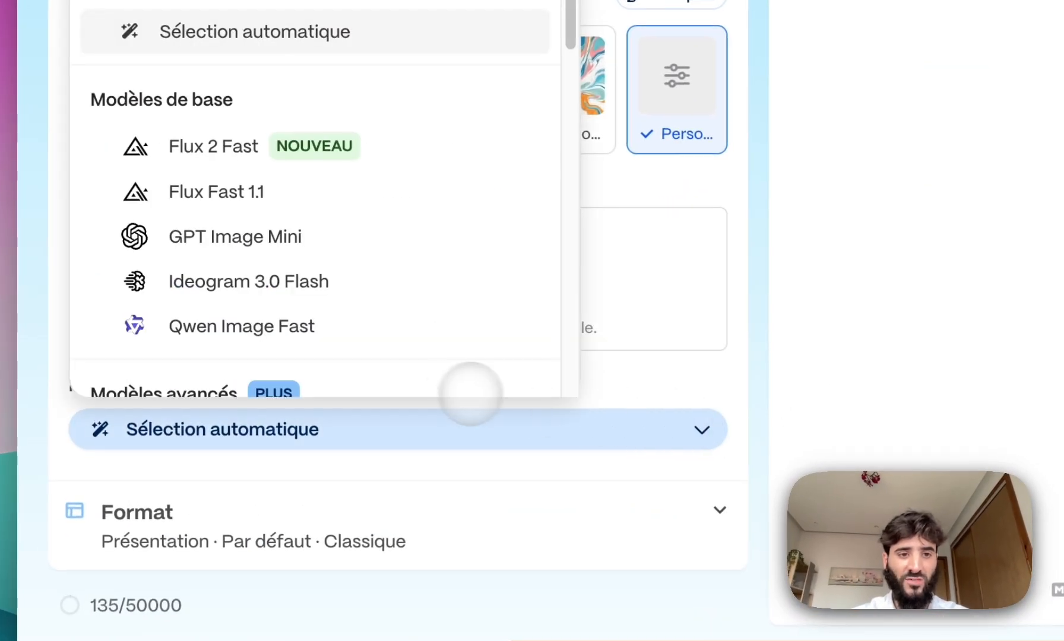
pyautogui.moveTo(259, 290)
pyautogui.scroll(-3, 395, 247)
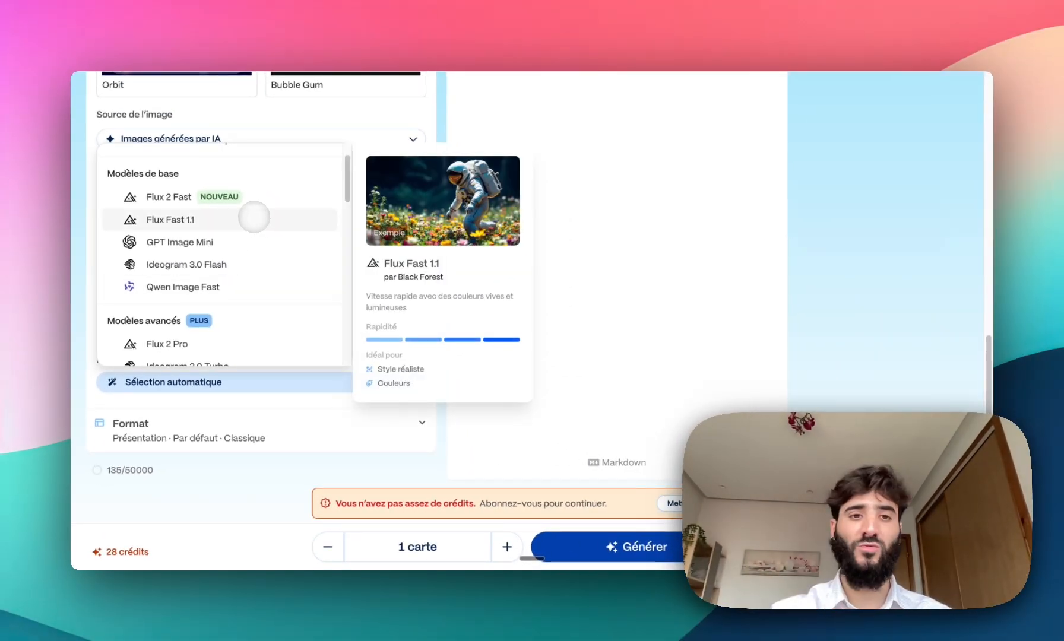
pyautogui.scroll(-5, 208, 291)
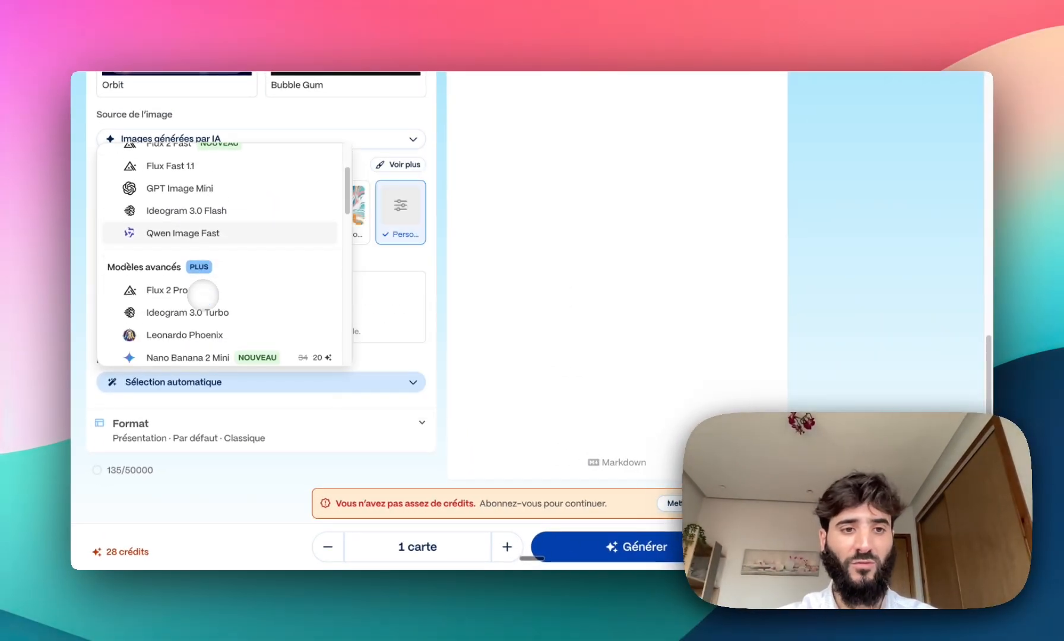
pyautogui.scroll(-8, 203, 294)
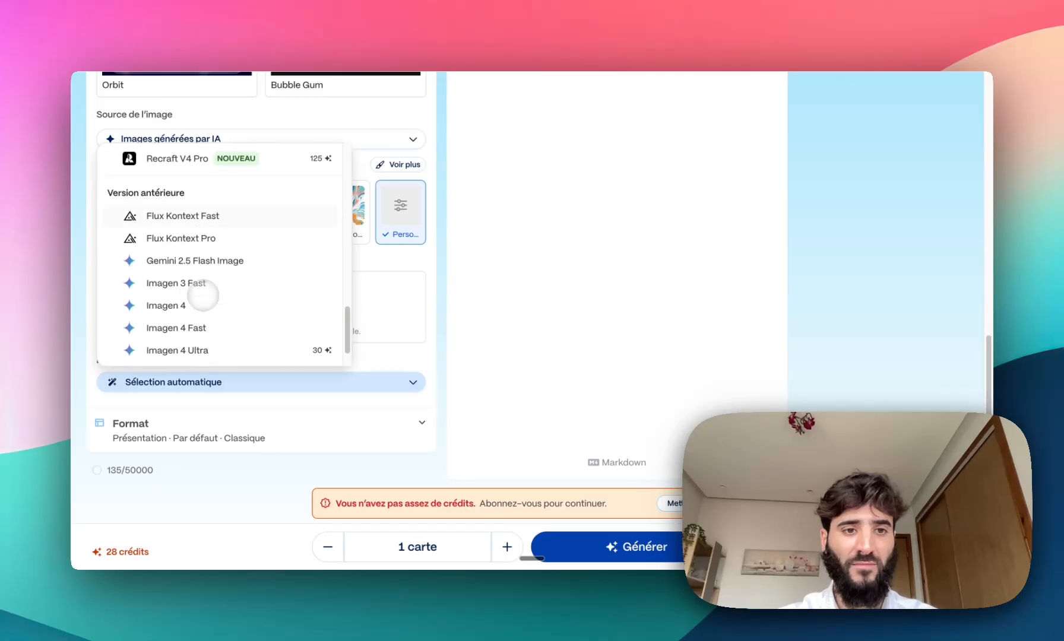
pyautogui.scroll(3, 203, 296)
pyautogui.scroll(-4, 219, 297)
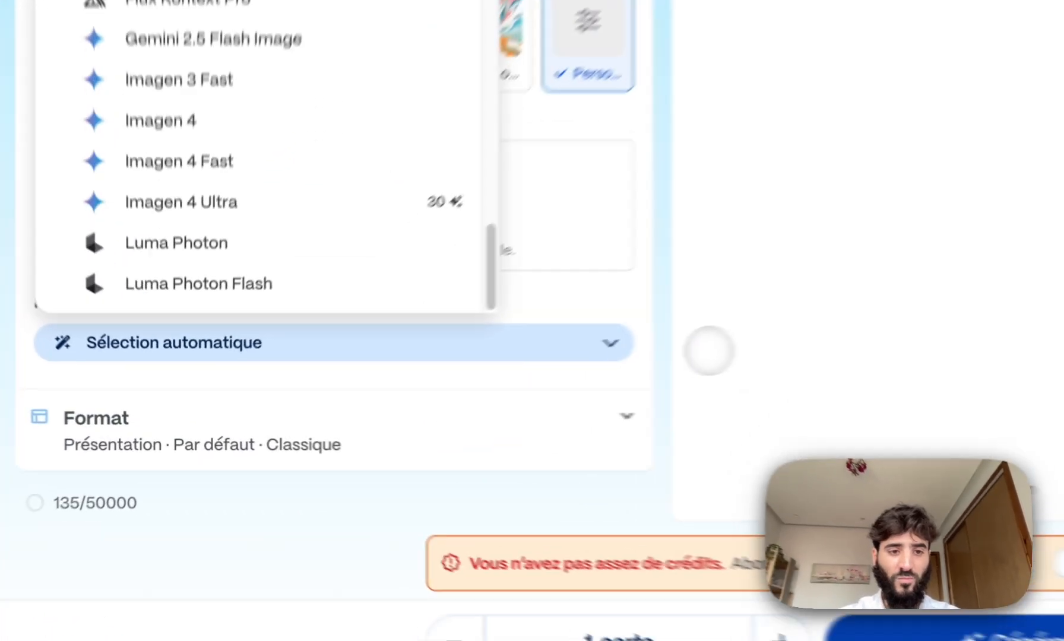
pyautogui.click(378, 420)
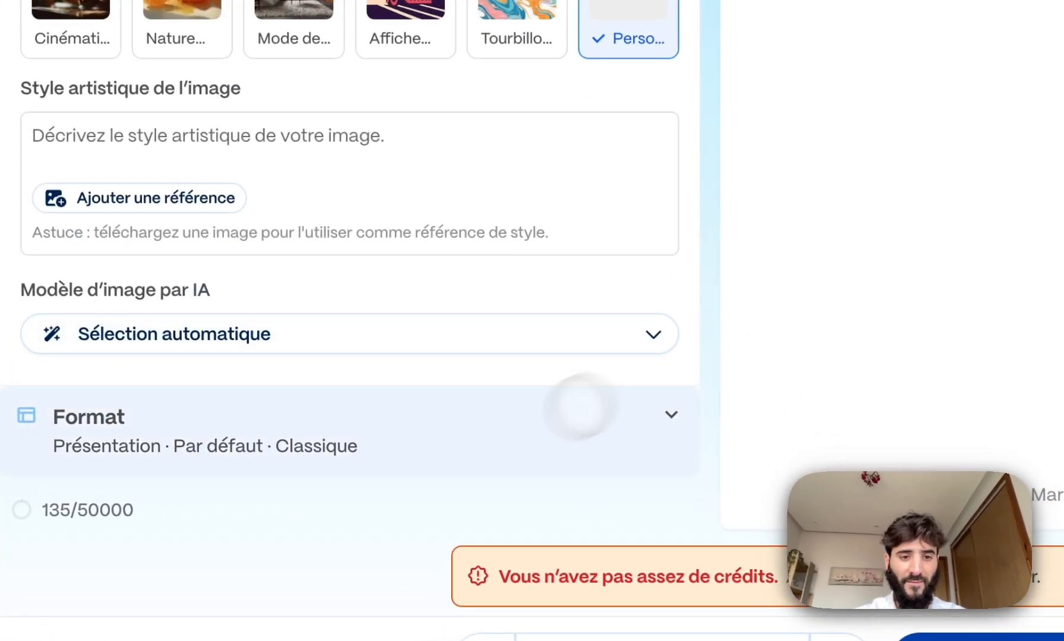
# Expand the Format settings and review the output formats, card sizes and card creation modes without changing them.
pyautogui.click(429, 430)
pyautogui.scroll(-5, 554, 438)
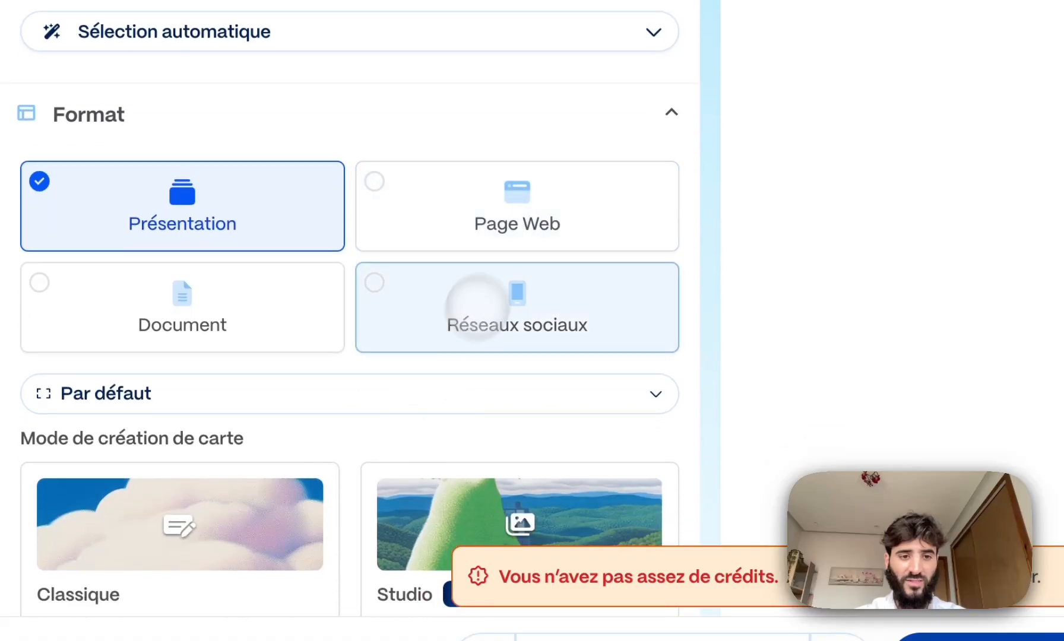
pyautogui.scroll(-3, 530, 236)
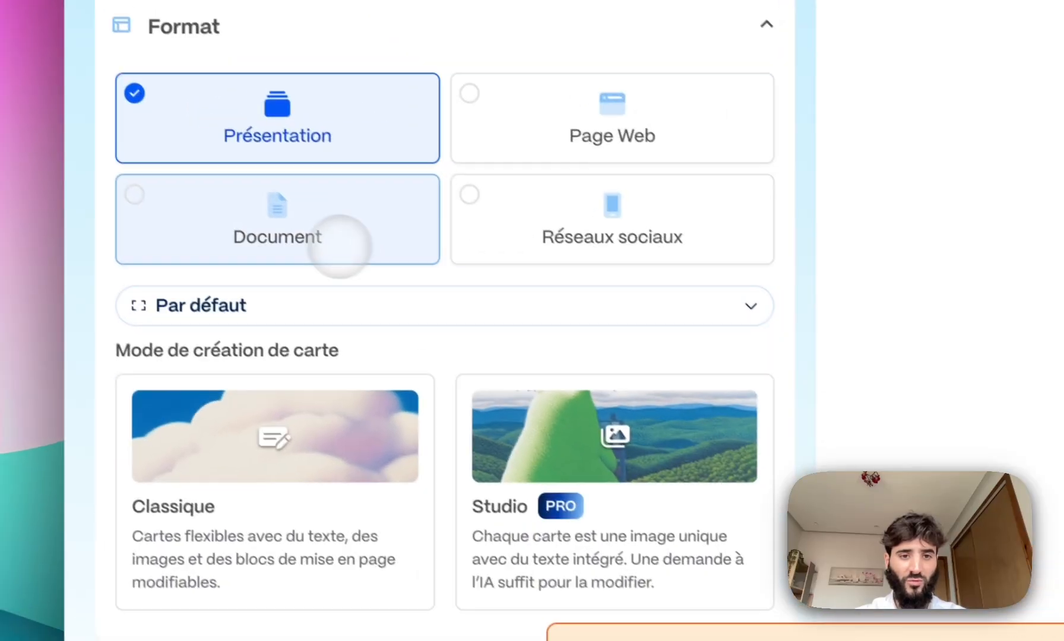
pyautogui.click(731, 299)
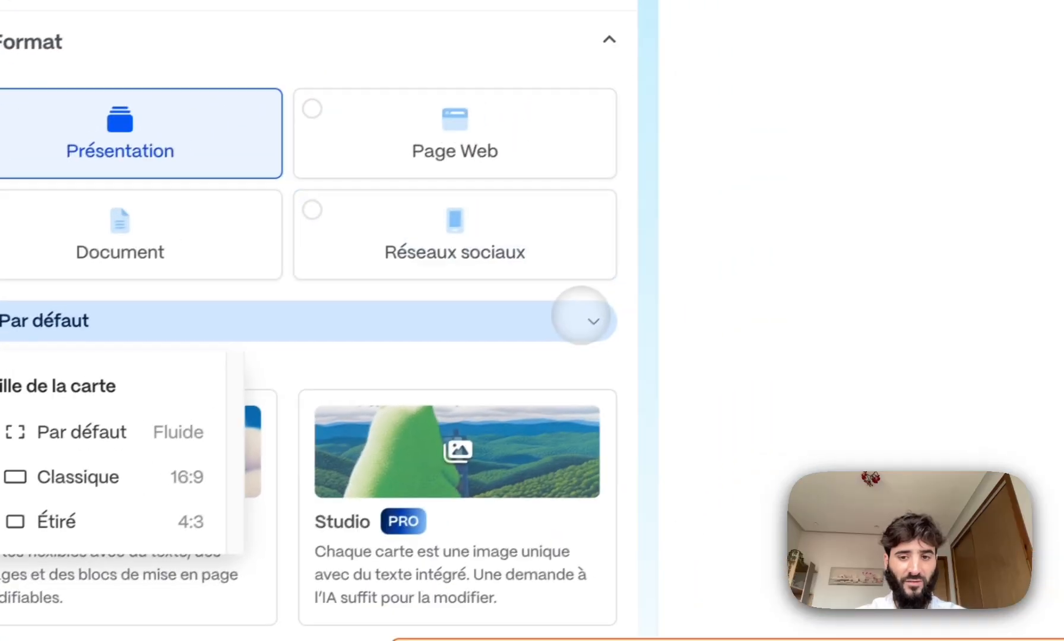
pyautogui.click(751, 234)
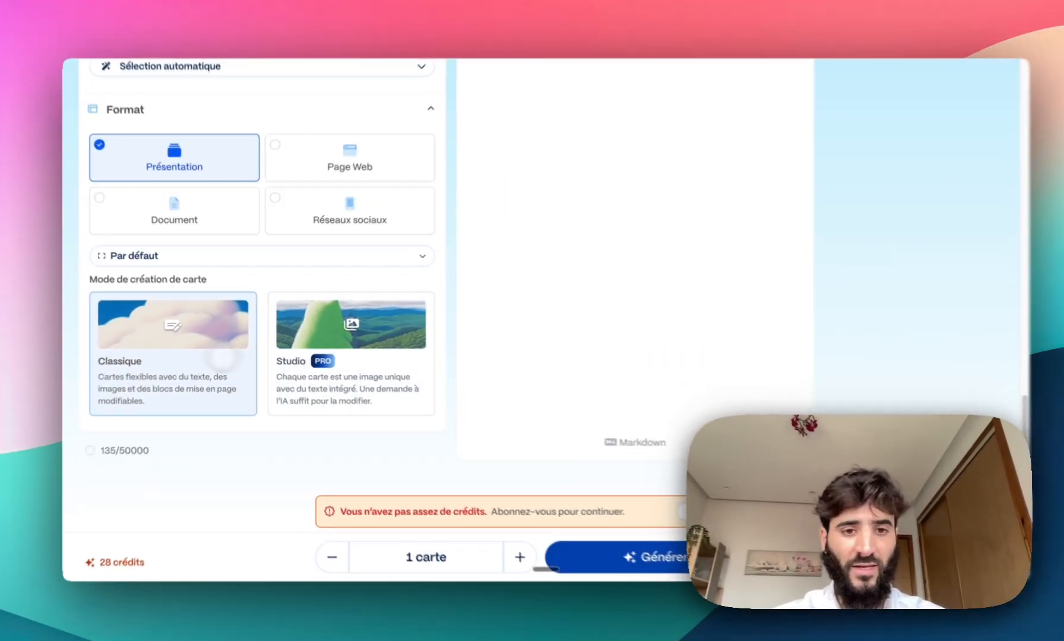
# Switch the content to Carte par carte and add supplementary instructions requesting as many digital marketing images as possible, adapted to the cosmetics sector in France.
pyautogui.scroll(10, 314, 322)
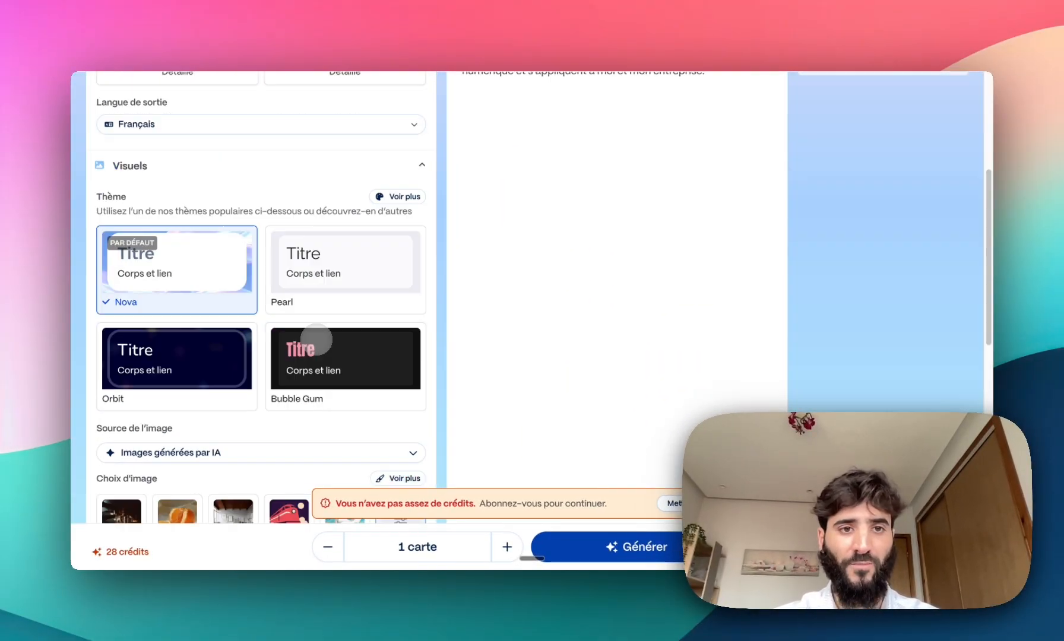
pyautogui.click(646, 159)
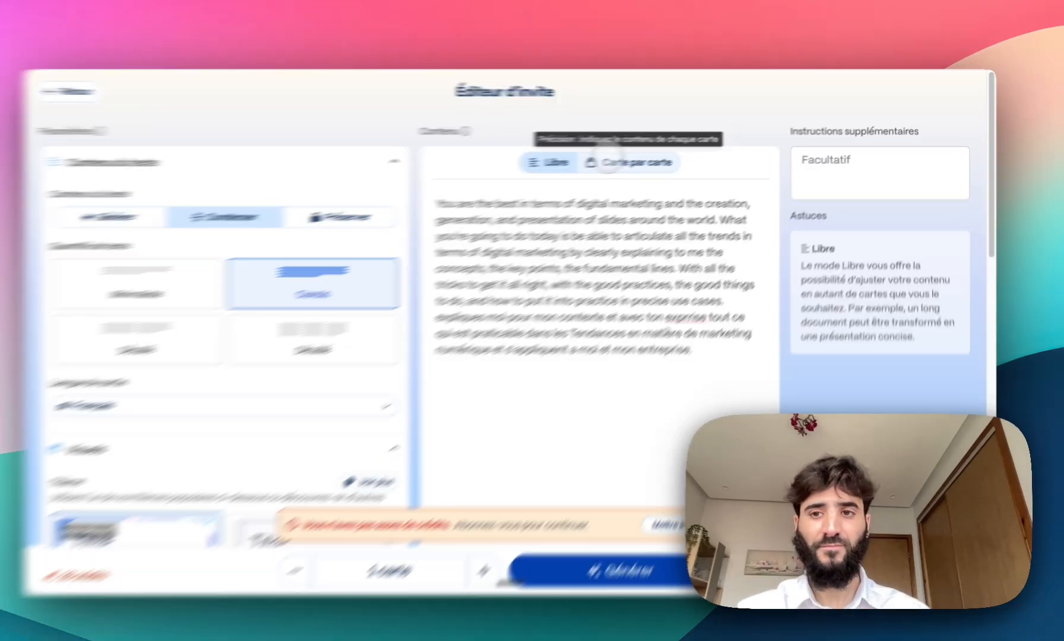
pyautogui.click(732, 188)
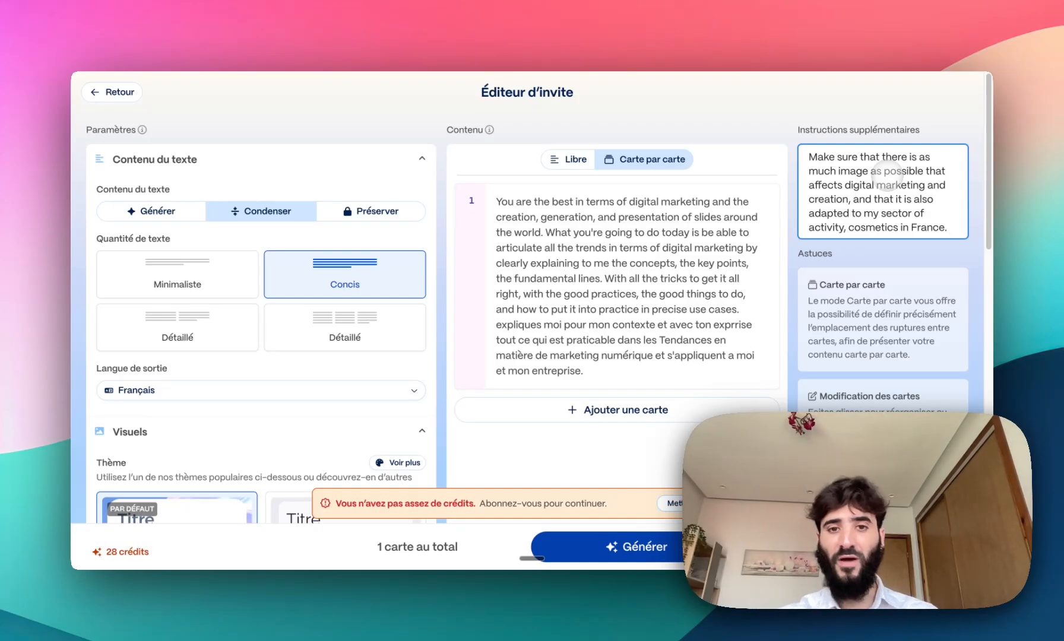
pyautogui.scroll(-8, 701, 325)
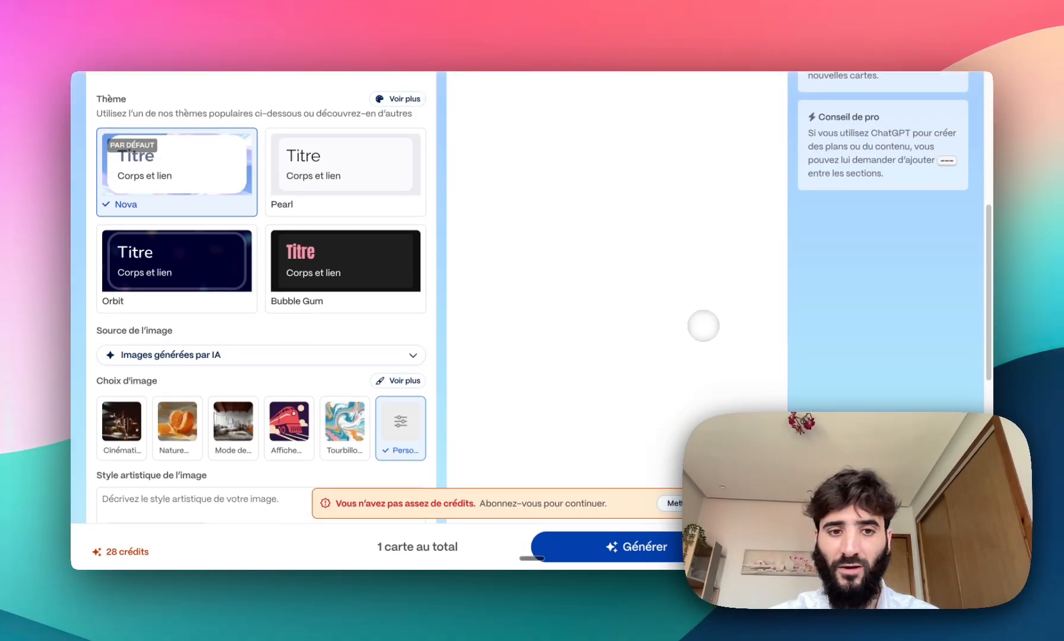
# Leave the prompt editor, switch the creation type to Page Web, and go back to the choice of creation methods.
pyautogui.scroll(8, 701, 326)
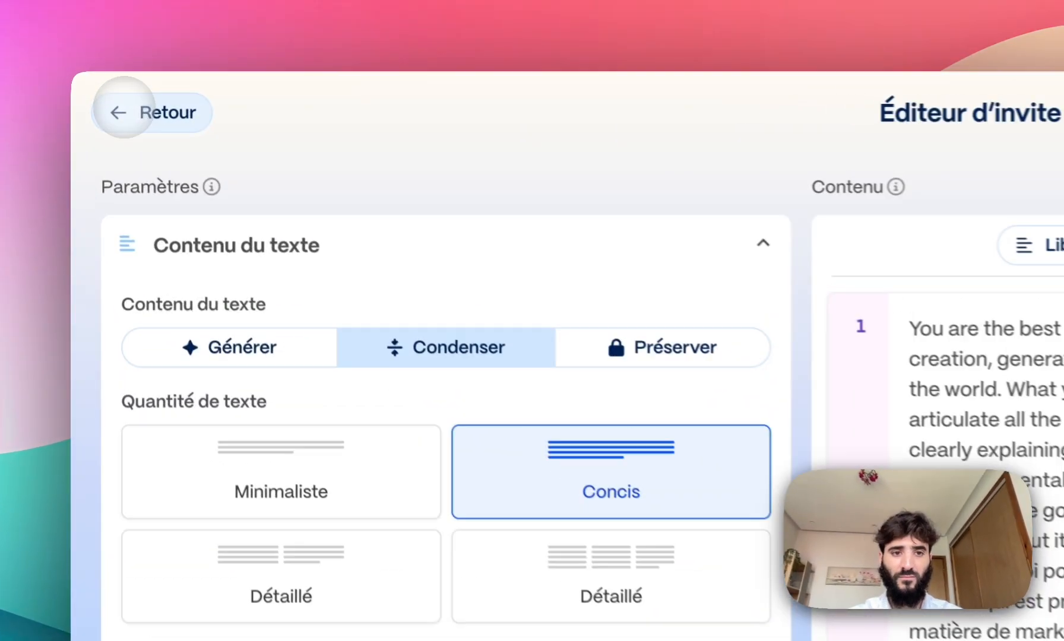
pyautogui.click(101, 93)
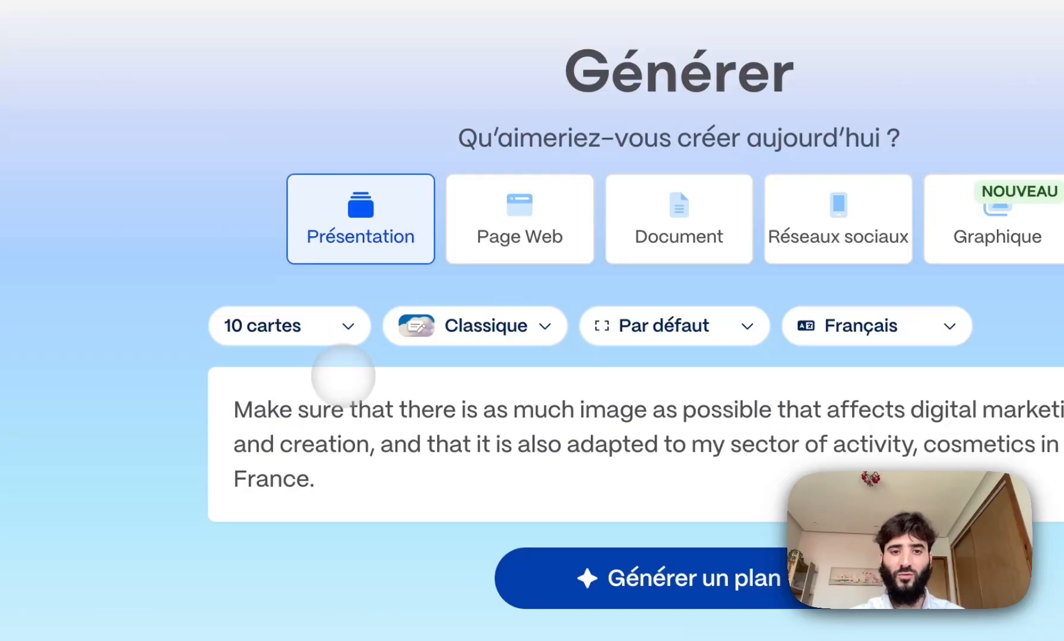
pyautogui.click(544, 235)
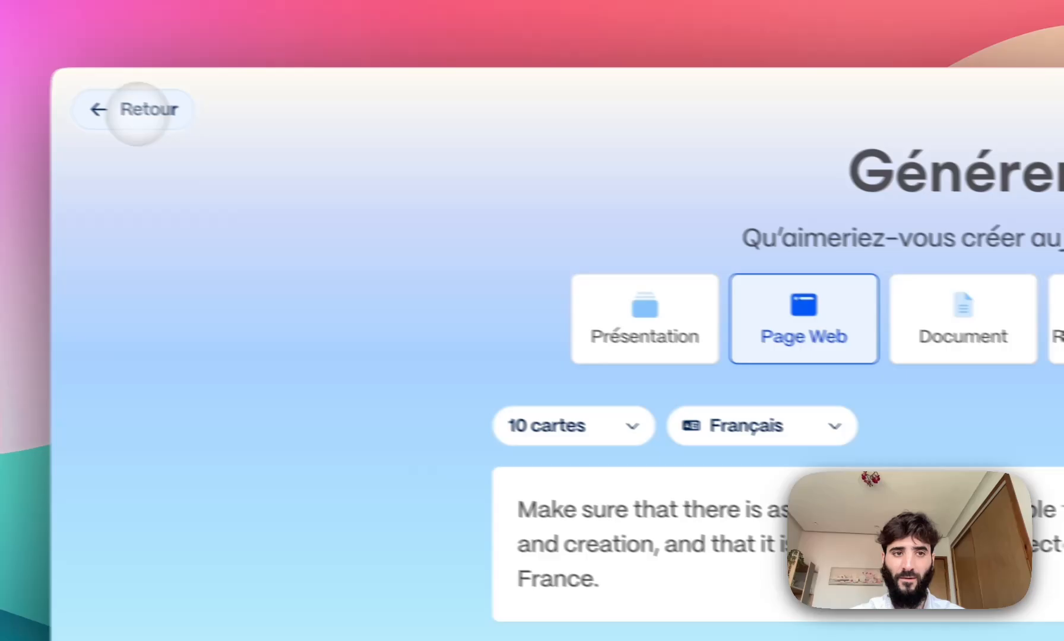
pyautogui.click(137, 111)
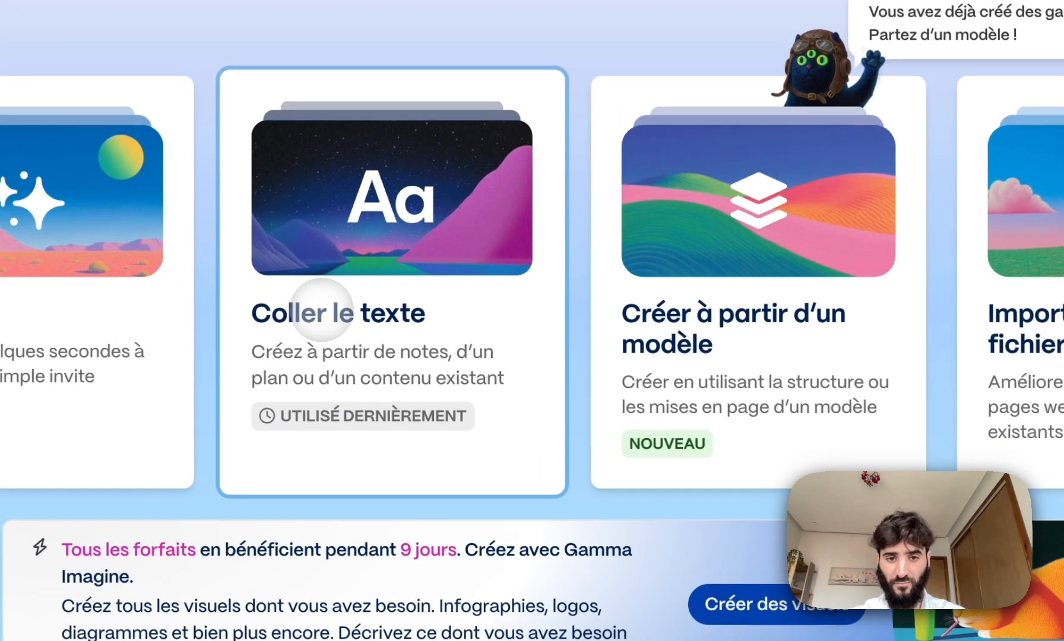
# Open the Coller le texte creation method and examine the example of splitting content into cards with three dashes.
pyautogui.click(399, 336)
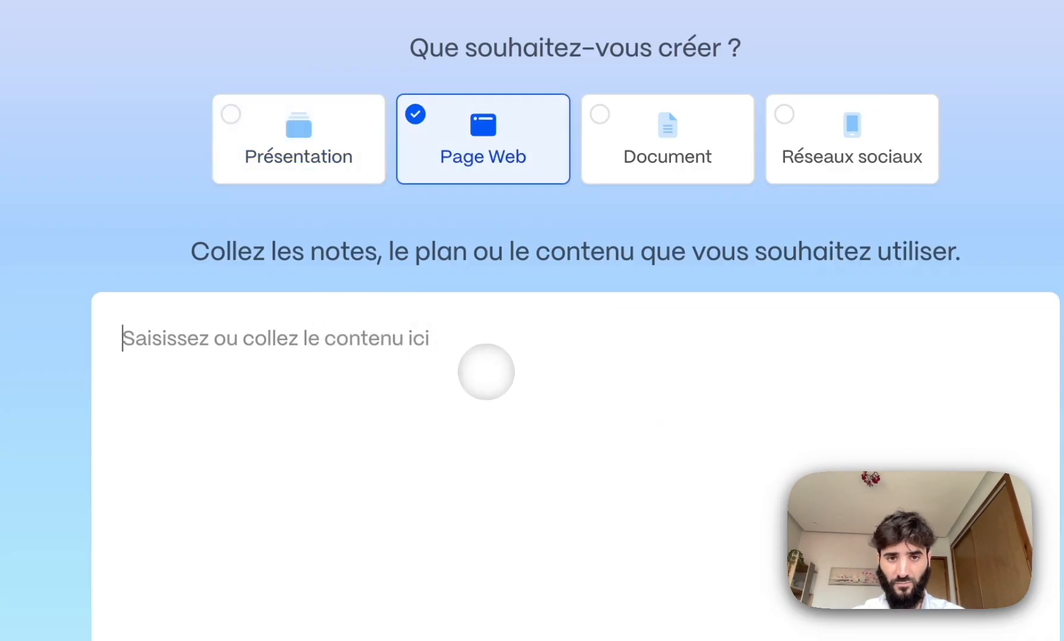
pyautogui.scroll(-10, 561, 366)
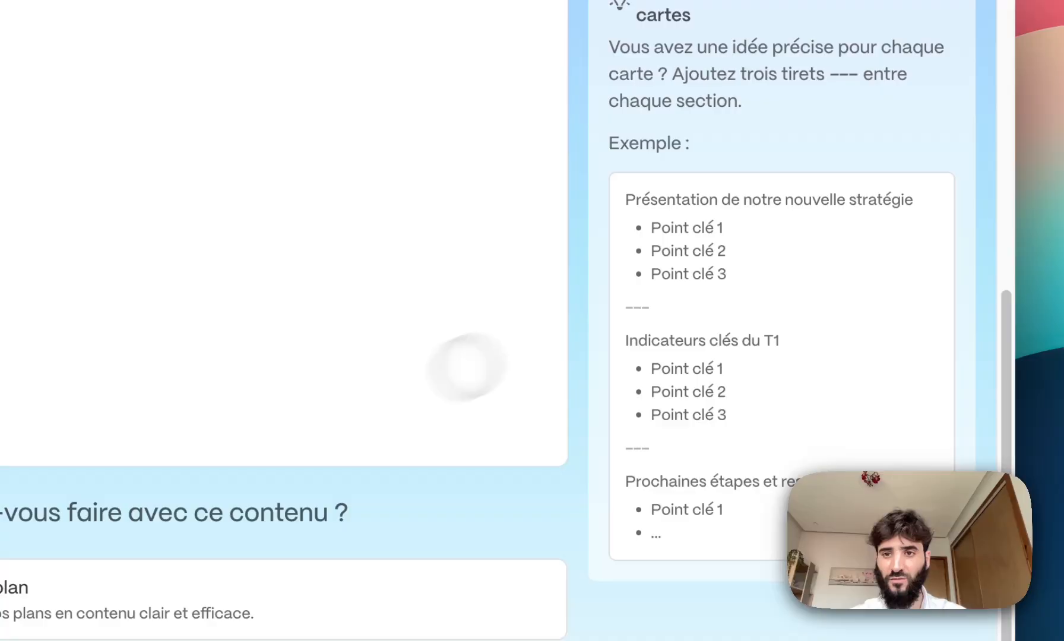
pyautogui.moveTo(620, 201); pyautogui.dragTo(669, 251)
pyautogui.moveTo(647, 212); pyautogui.dragTo(723, 247)
pyautogui.click(644, 315)
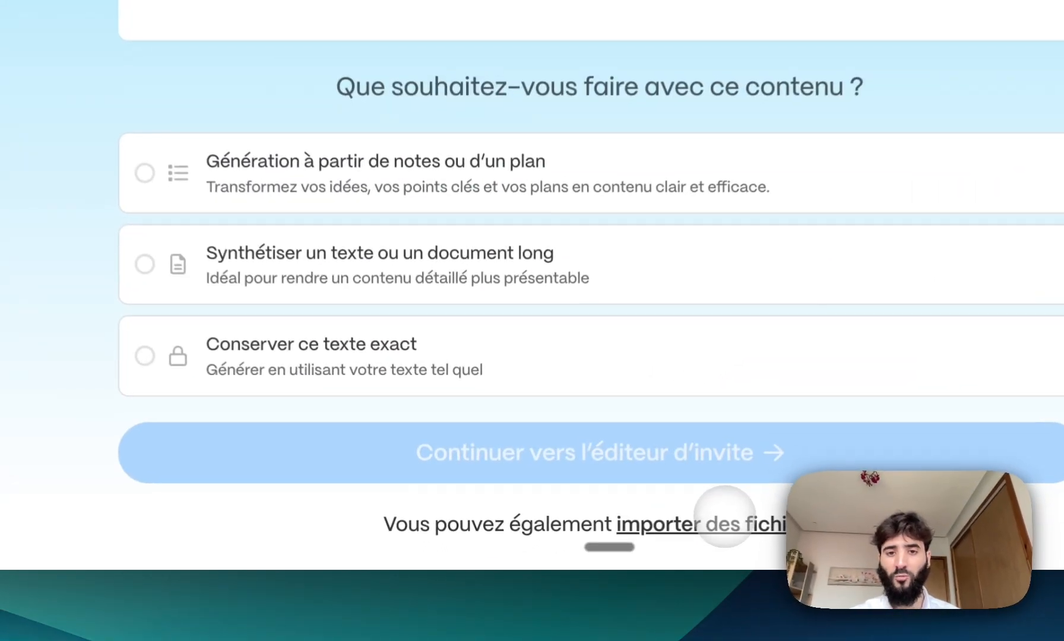
pyautogui.click(590, 546)
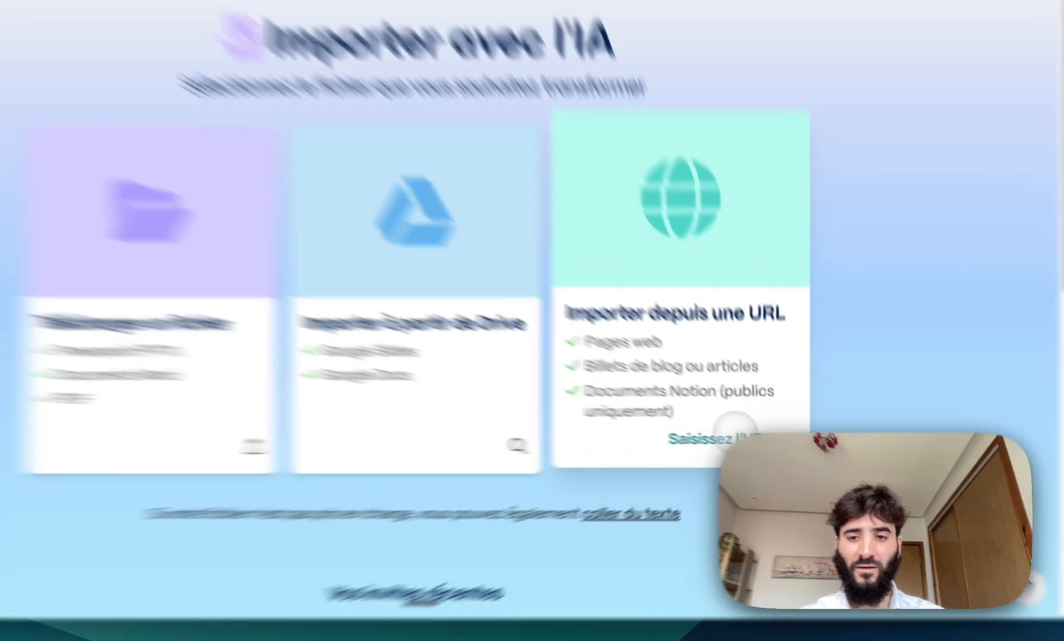
pyautogui.click(756, 443)
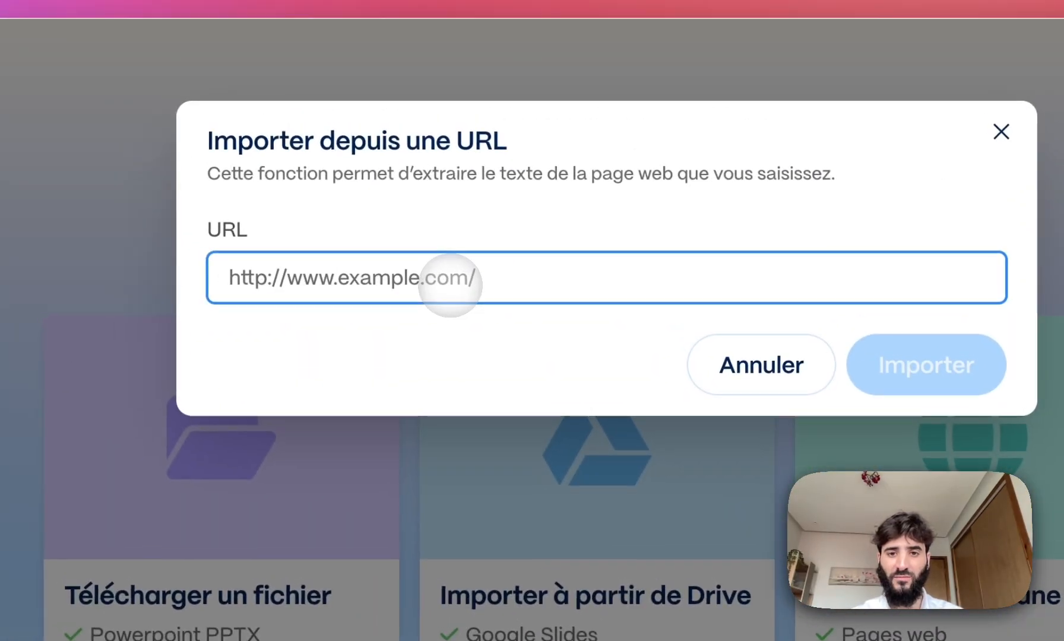
pyautogui.write('www.apple.com')
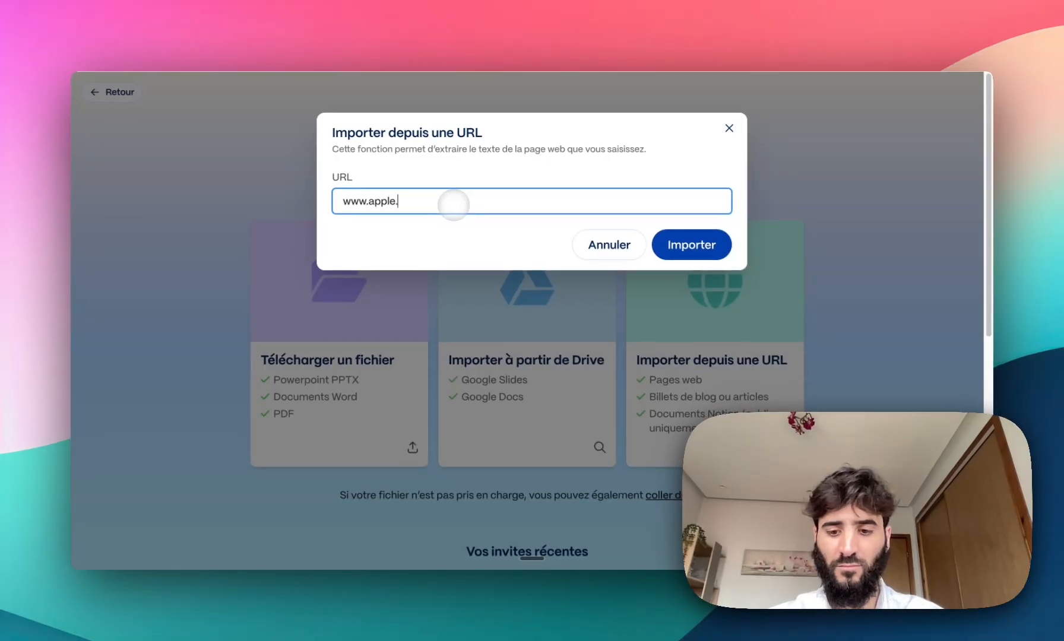
pyautogui.click(683, 243)
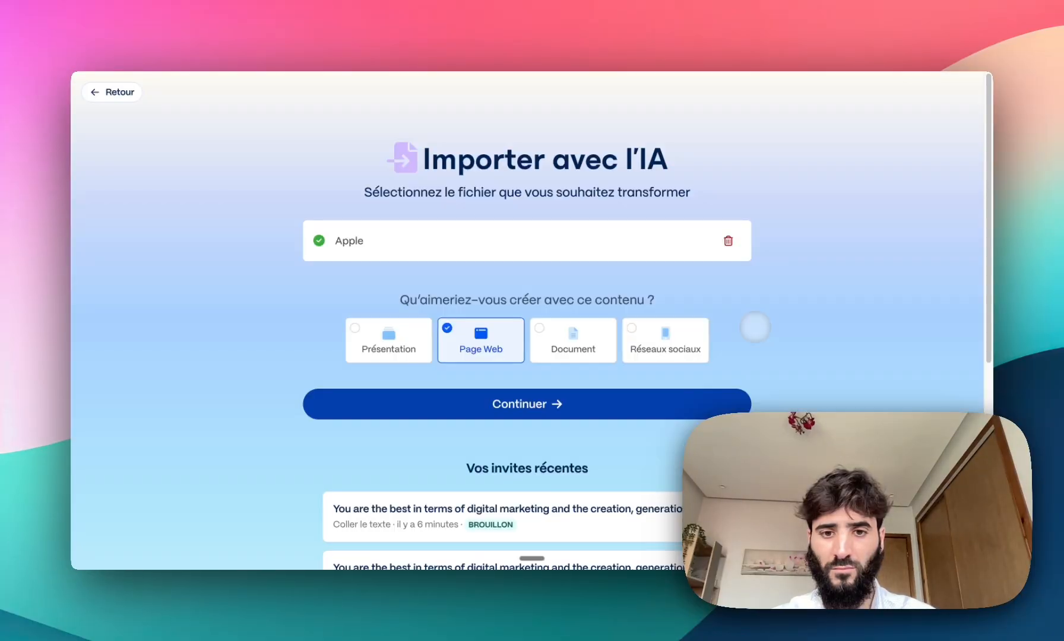
# Review the content types and recent prompts on the import page, and return to the home page.
pyautogui.scroll(-2, 600, 347)
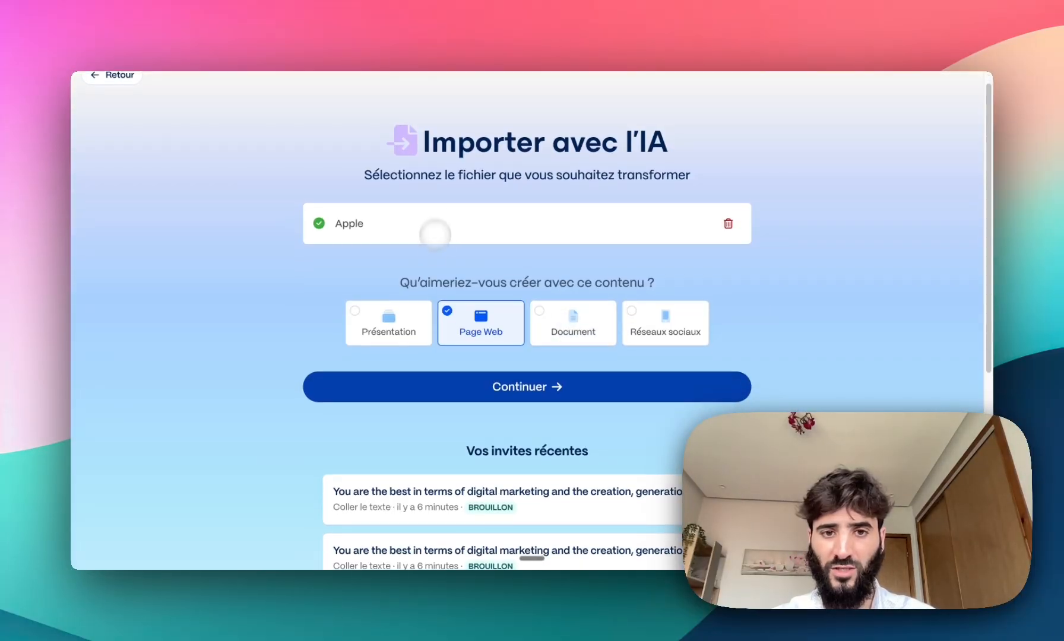
pyautogui.scroll(-5, 435, 234)
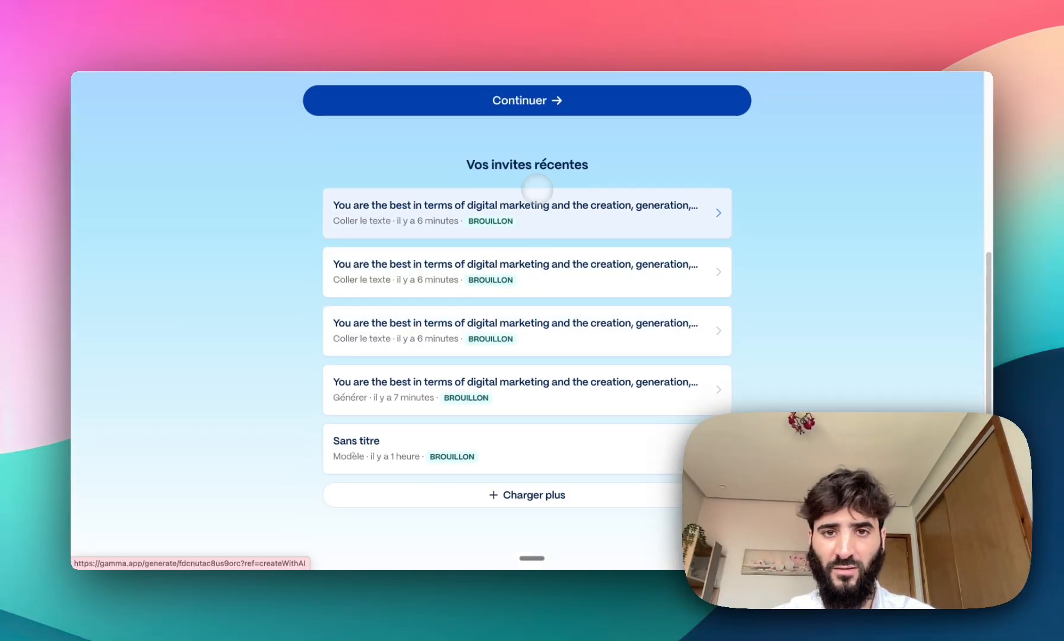
pyautogui.scroll(4, 538, 189)
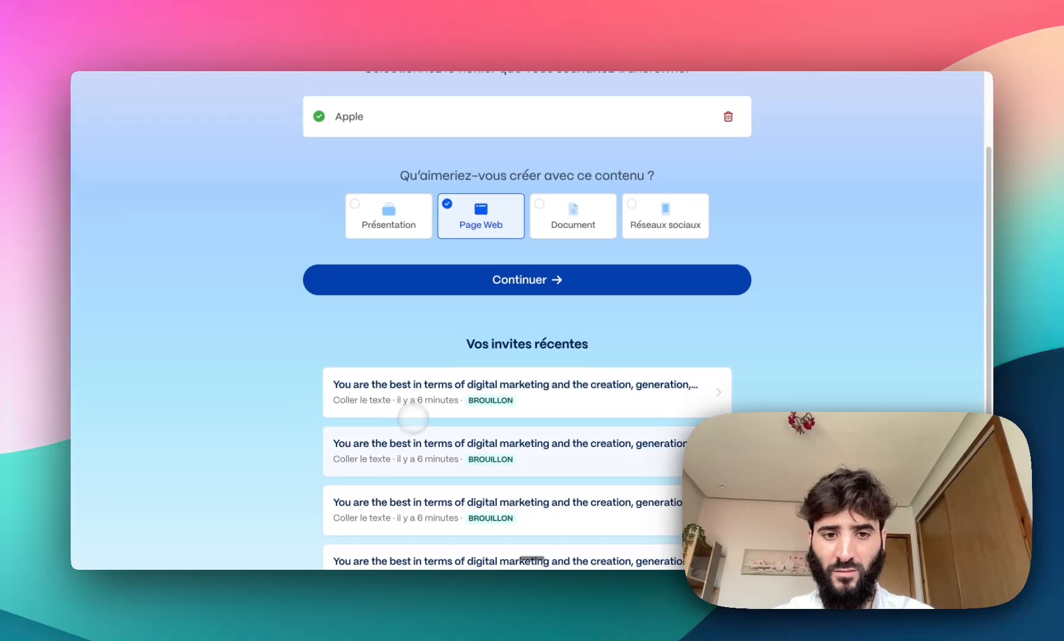
pyautogui.scroll(3, 416, 202)
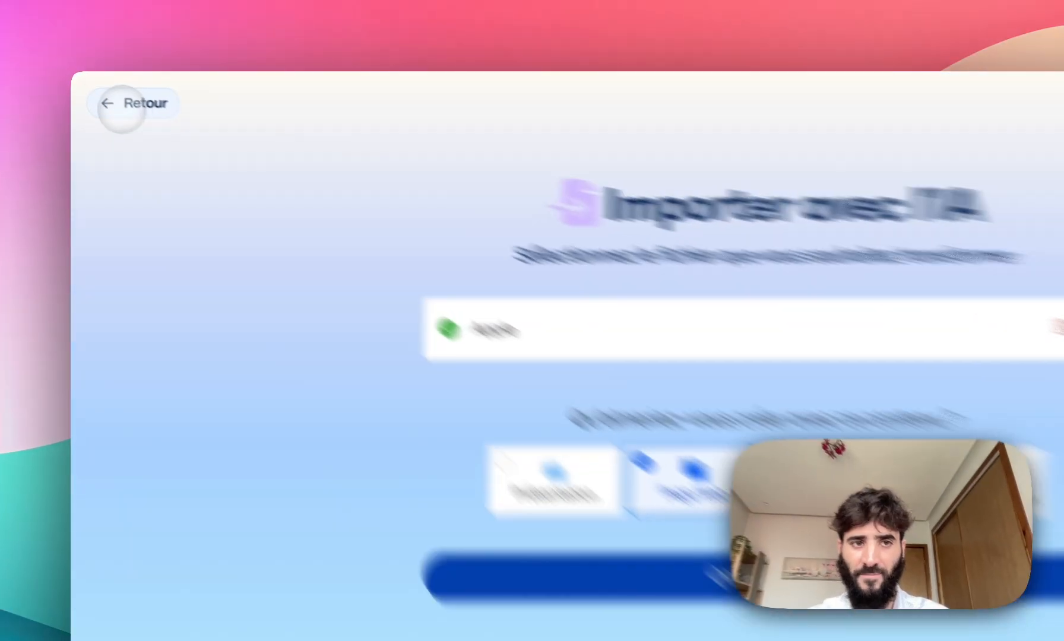
pyautogui.click(112, 92)
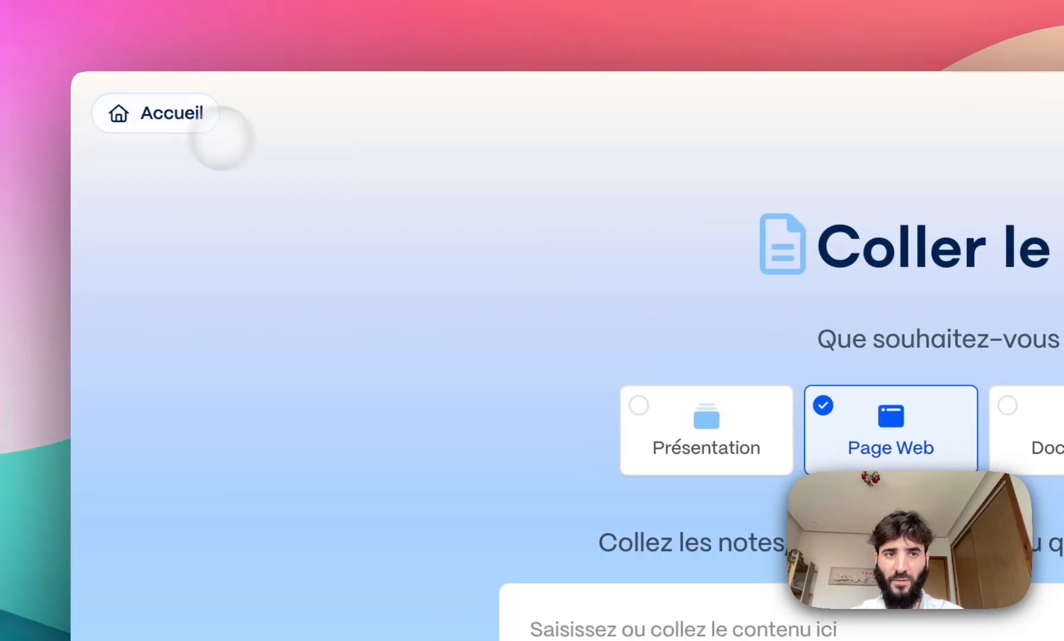
pyautogui.click(161, 113)
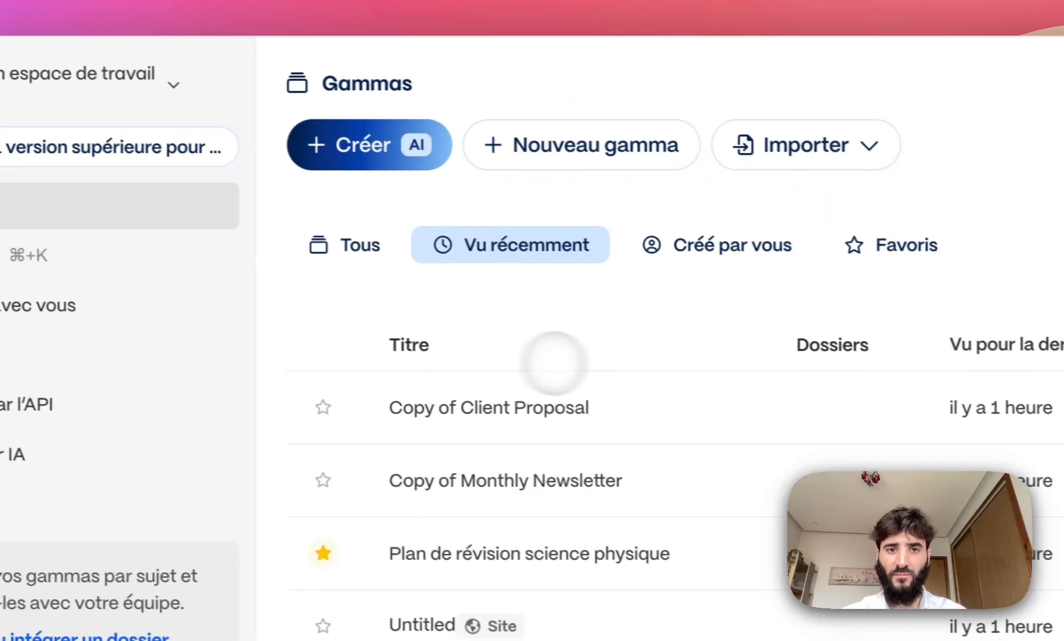
# Start a new AI creation with the Générer method and set the number of cards to 6.
pyautogui.click(380, 162)
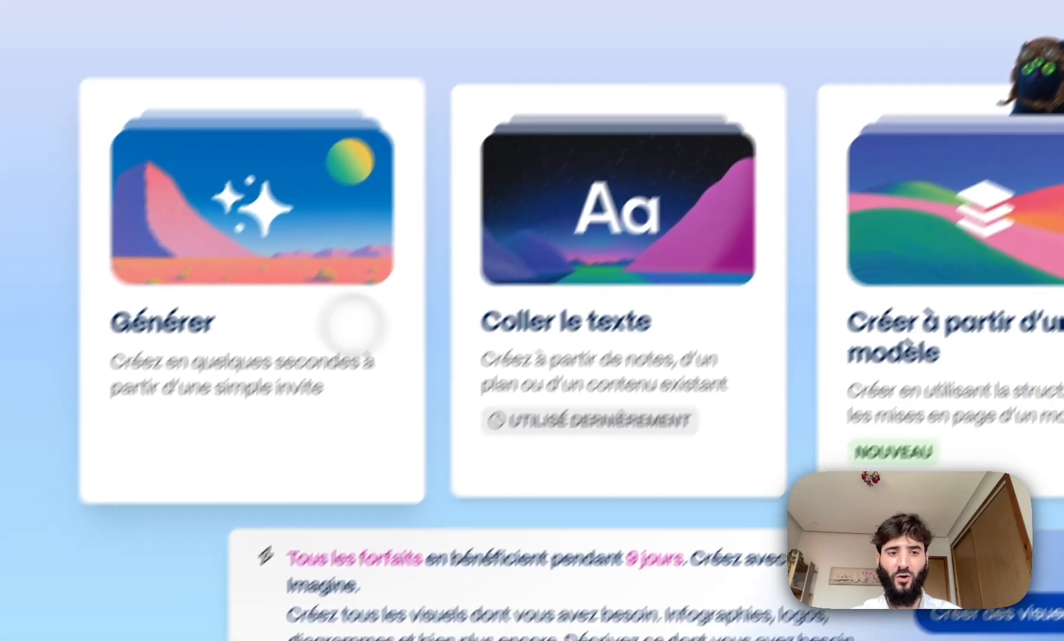
pyautogui.click(256, 323)
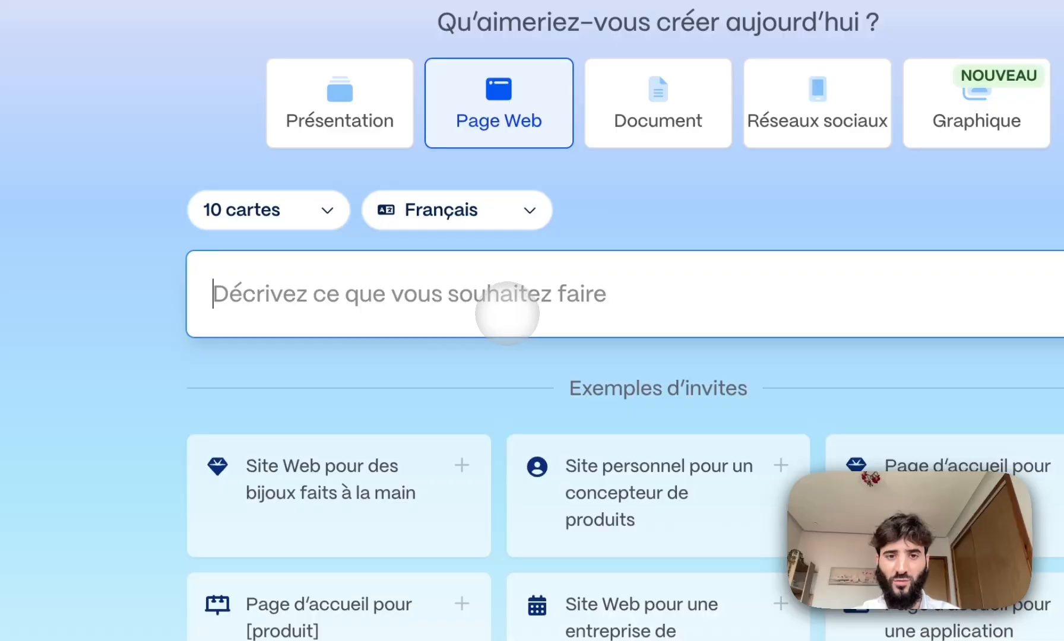
pyautogui.click(327, 210)
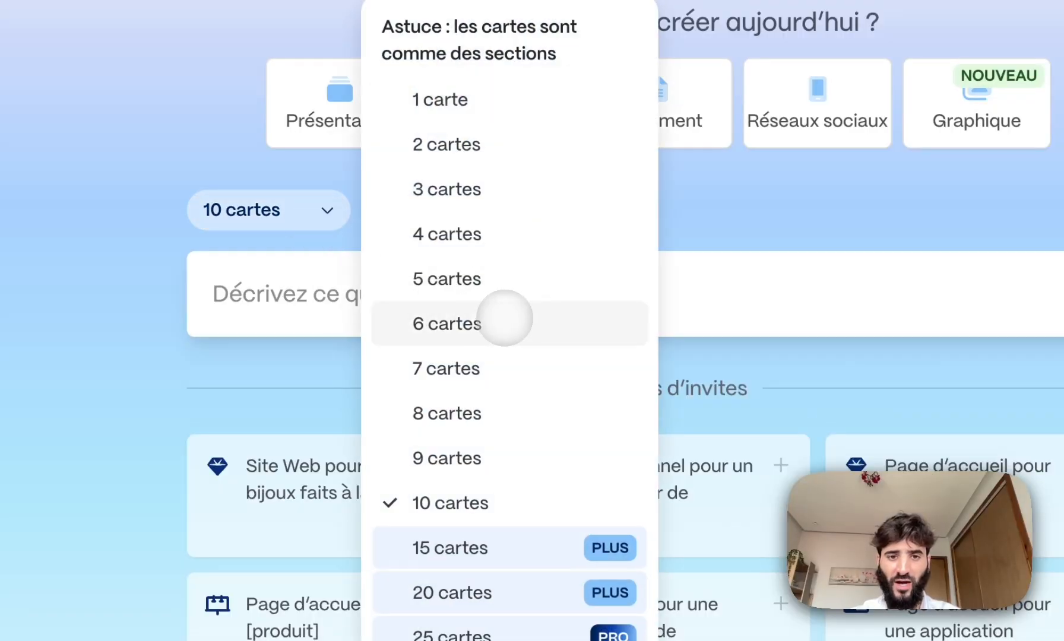
pyautogui.click(504, 316)
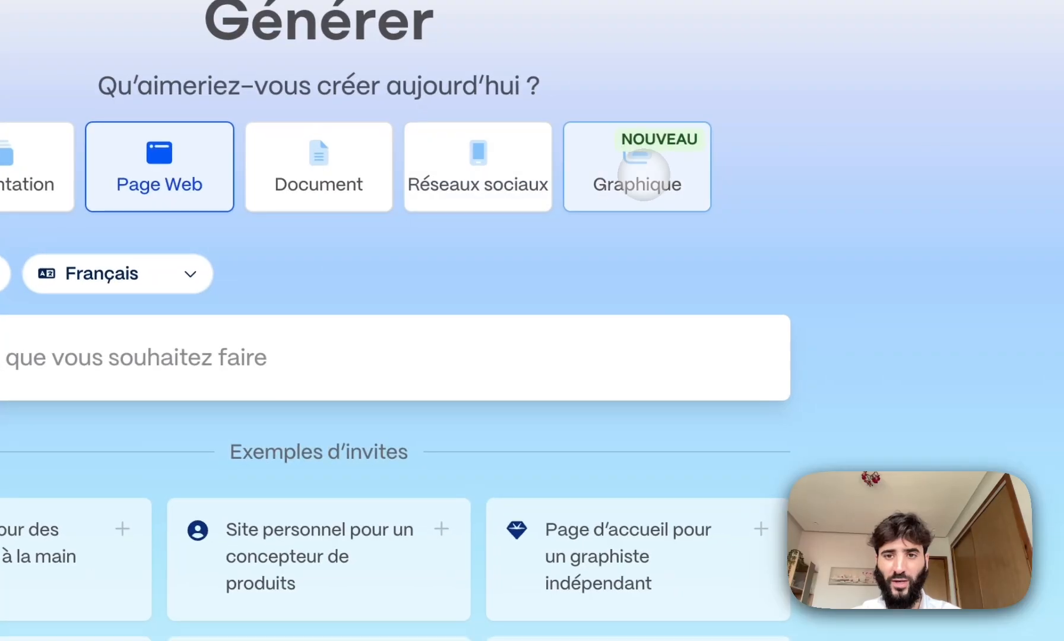
# Try the Graphique and Réseaux sociaux types, loading a shuffled example prompt on marketing psychology and clearing it.
pyautogui.click(945, 309)
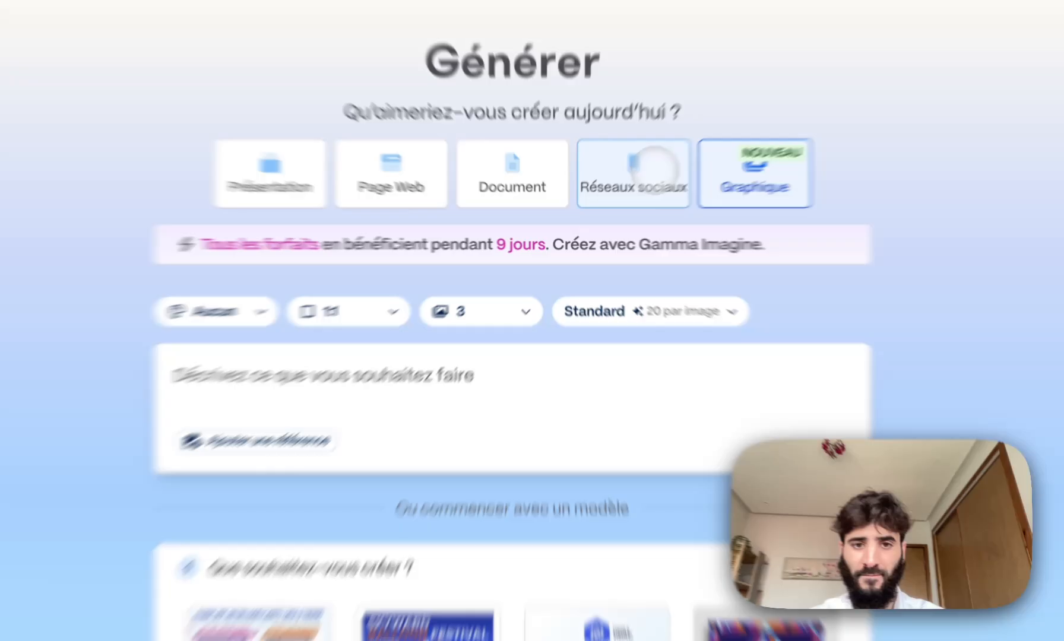
pyautogui.click(621, 193)
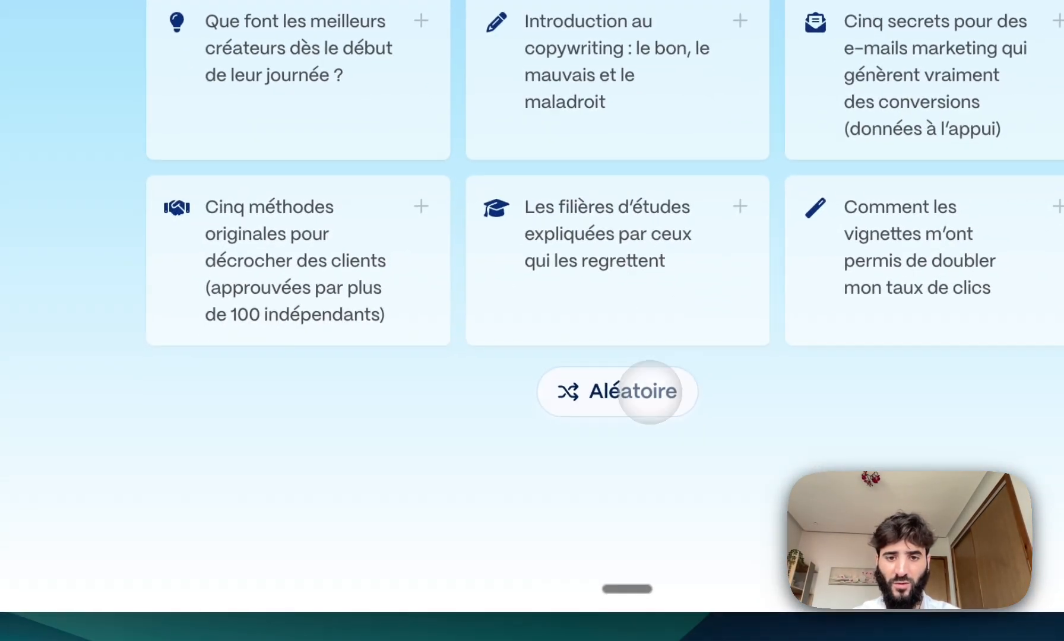
pyautogui.click(648, 392)
pyautogui.click(304, 245)
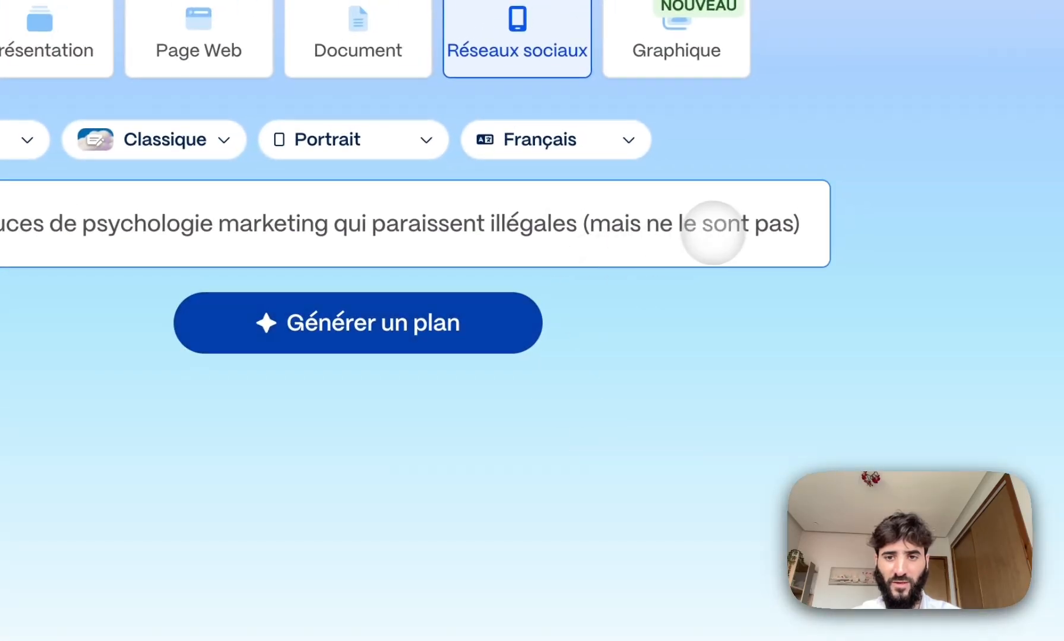
pyautogui.hotkey('ctrl', 'a')
pyautogui.press('BackSpace')
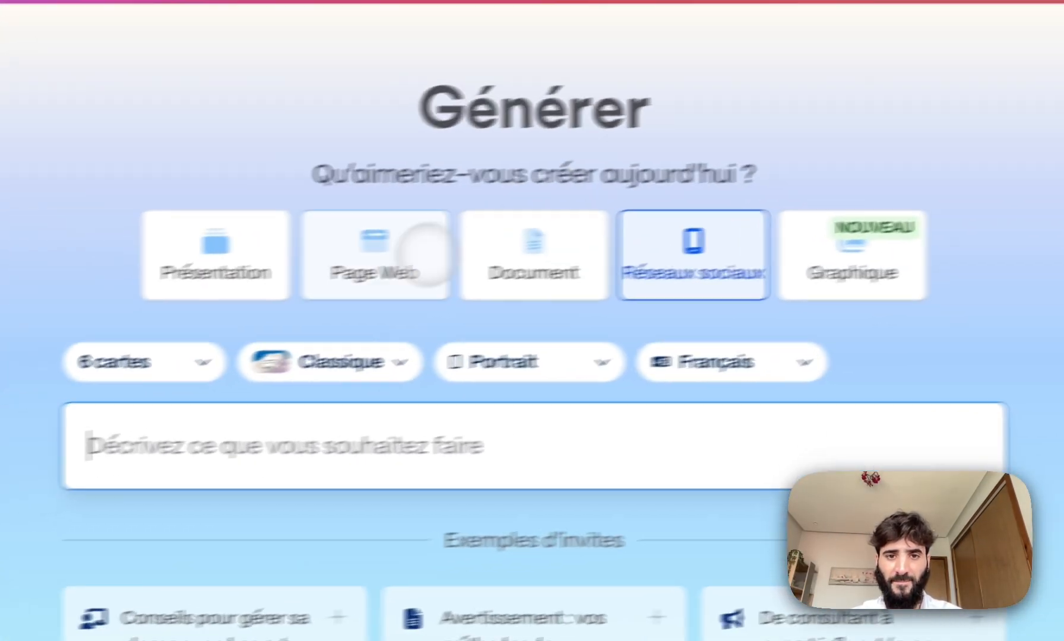
# Switch the type to Page Web and generate an outline from the example prompt "Site Web de portfolio pour un écrivain indépendant".
pyautogui.click(427, 252)
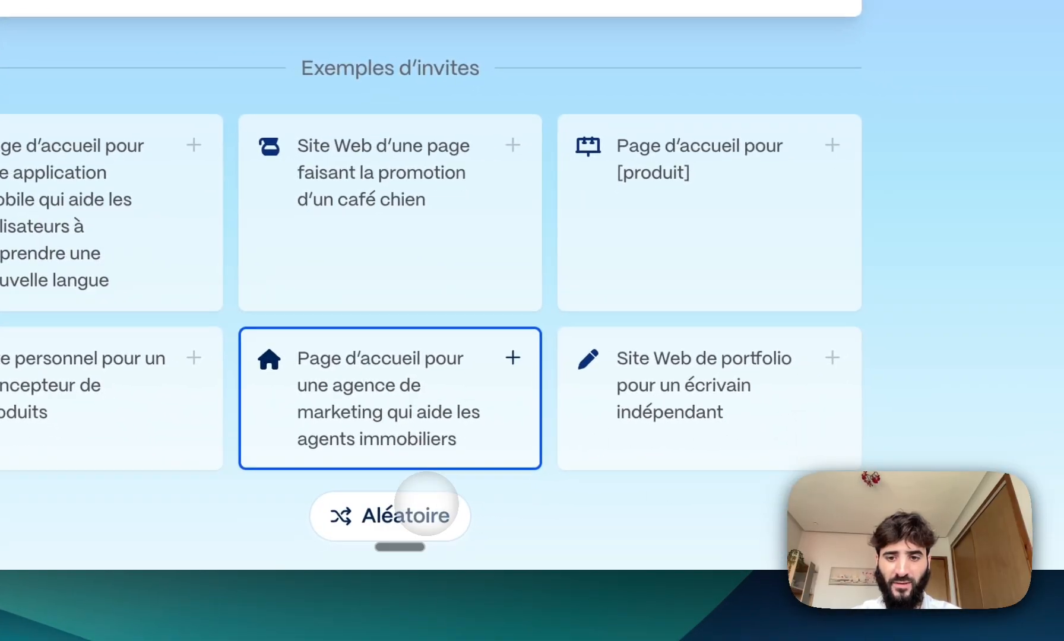
pyautogui.click(668, 407)
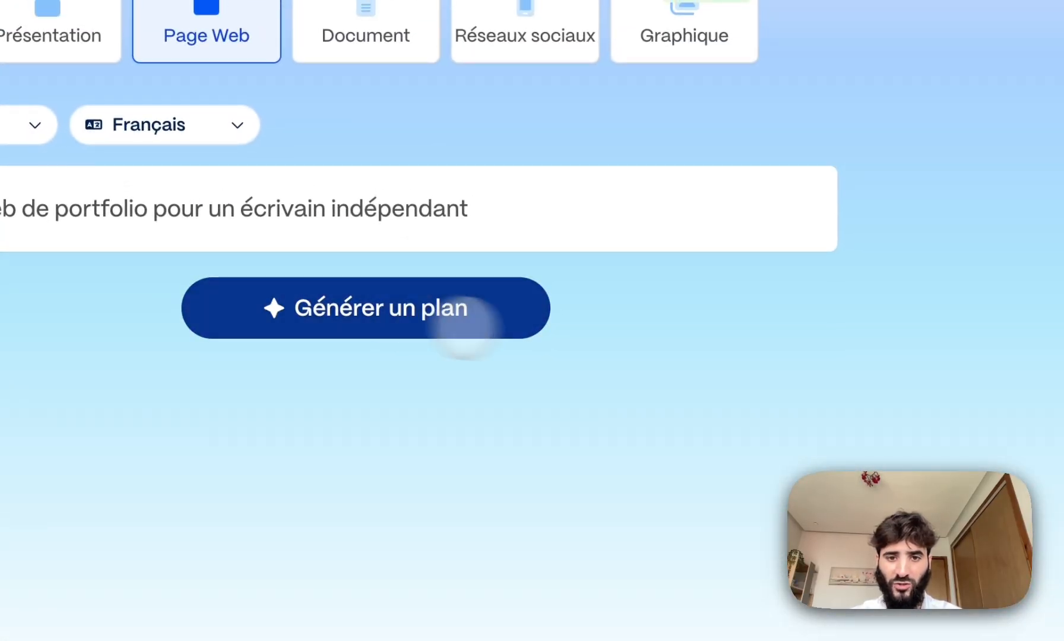
pyautogui.click(463, 318)
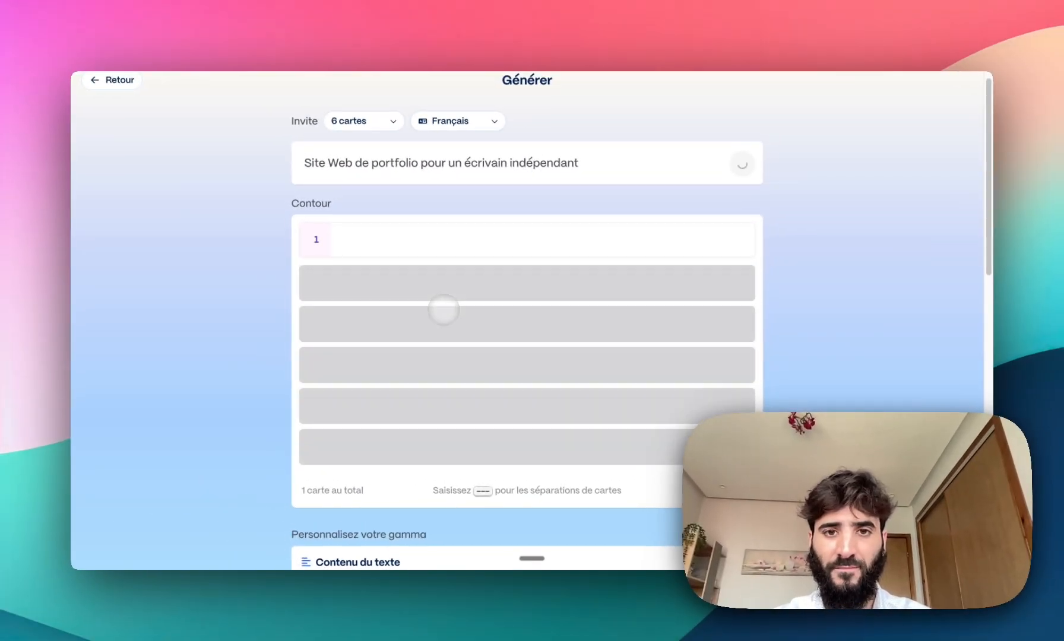
# Examine the generated outline of the writer's portfolio website, card by card, along with the total number of cards.
pyautogui.scroll(-1, 444, 310)
pyautogui.scroll(-2, 443, 310)
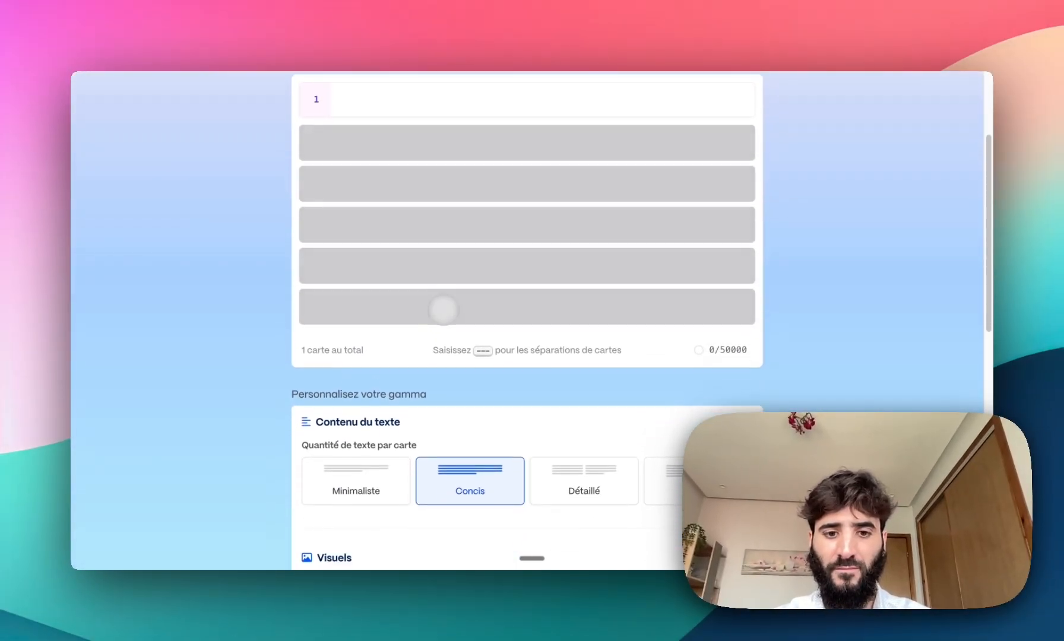
pyautogui.scroll(1, 444, 310)
pyautogui.scroll(1, 444, 310)
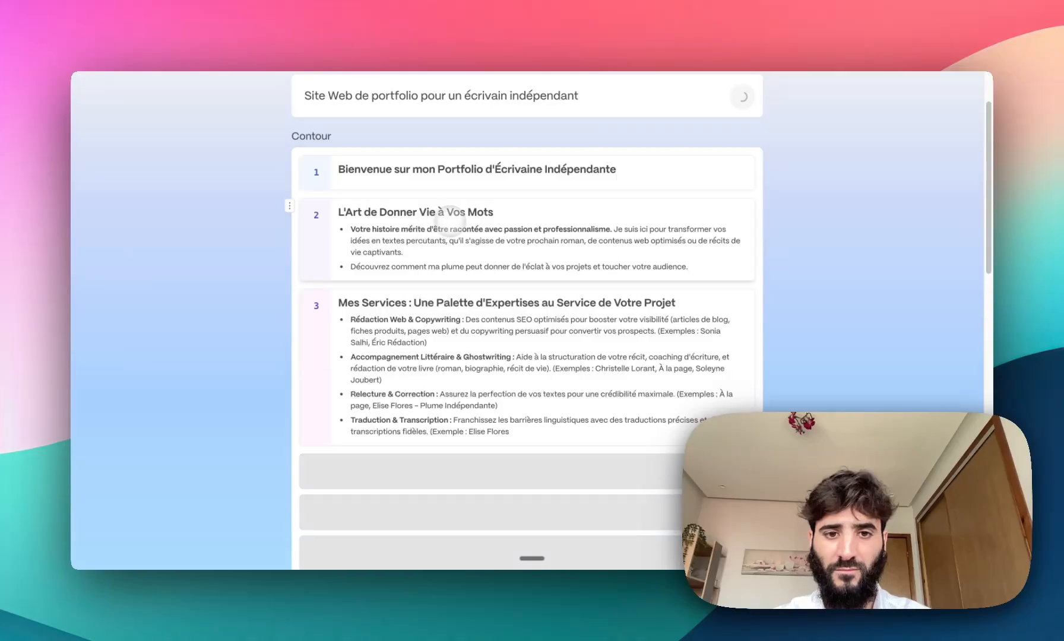
pyautogui.scroll(-1, 443, 322)
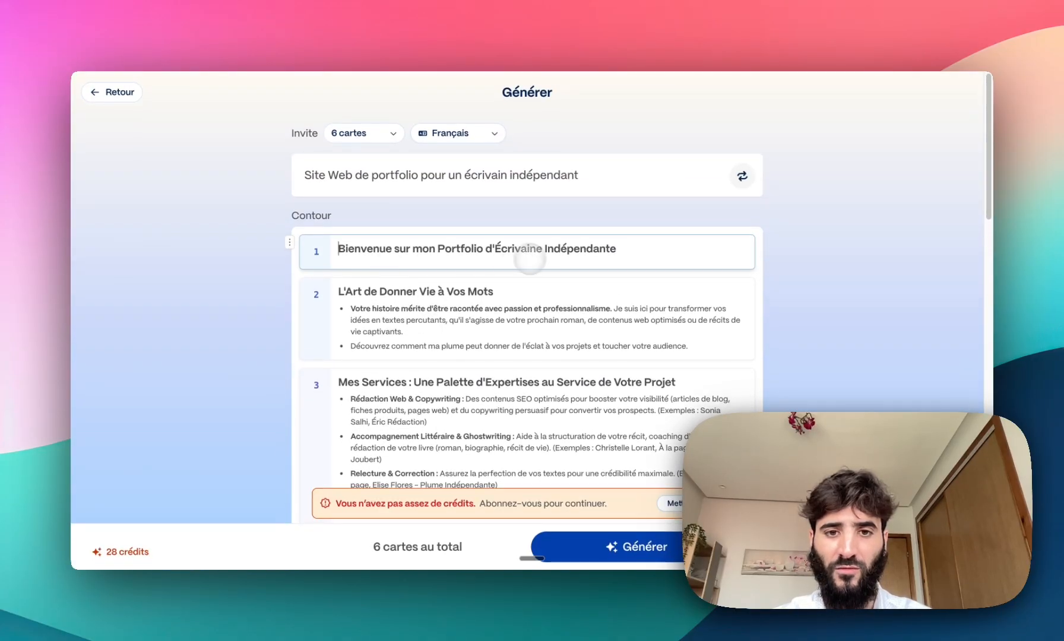
pyautogui.scroll(-1, 471, 307)
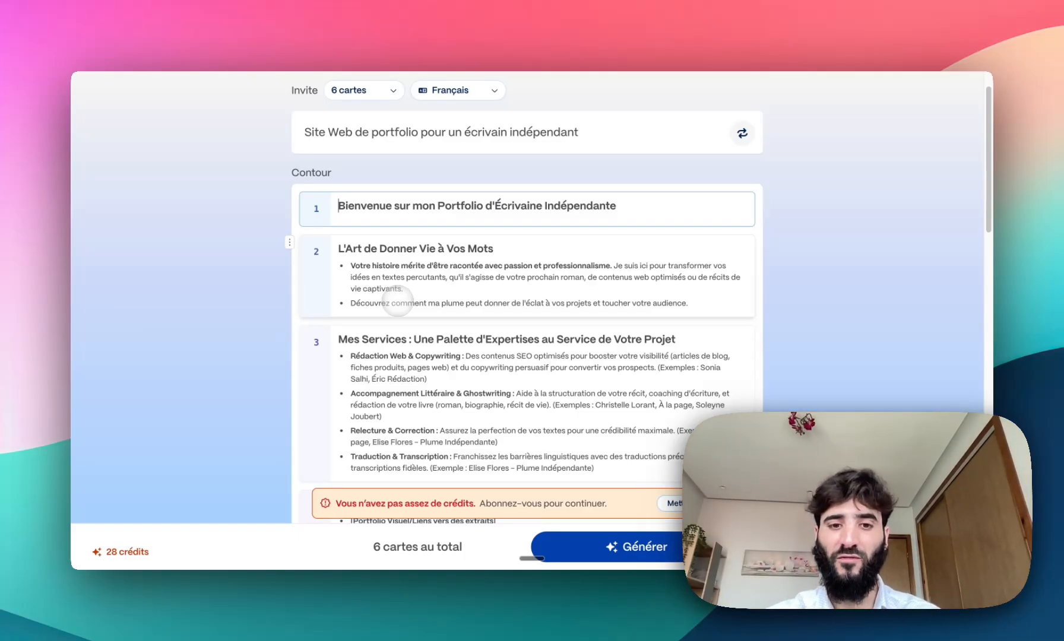
pyautogui.scroll(-2, 498, 369)
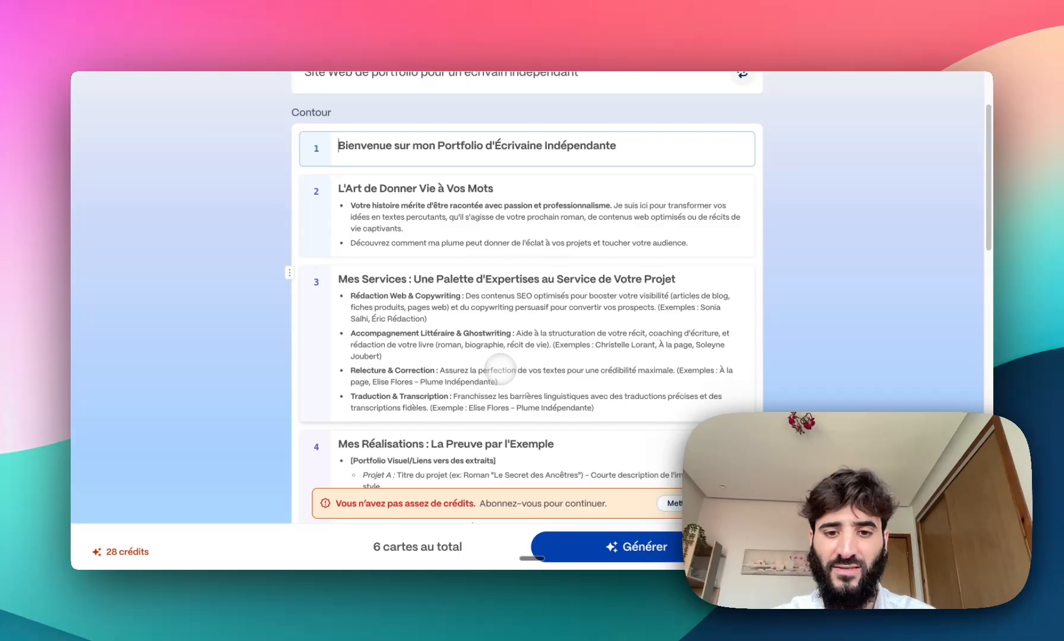
pyautogui.scroll(-1, 500, 369)
pyautogui.moveTo(397, 545)
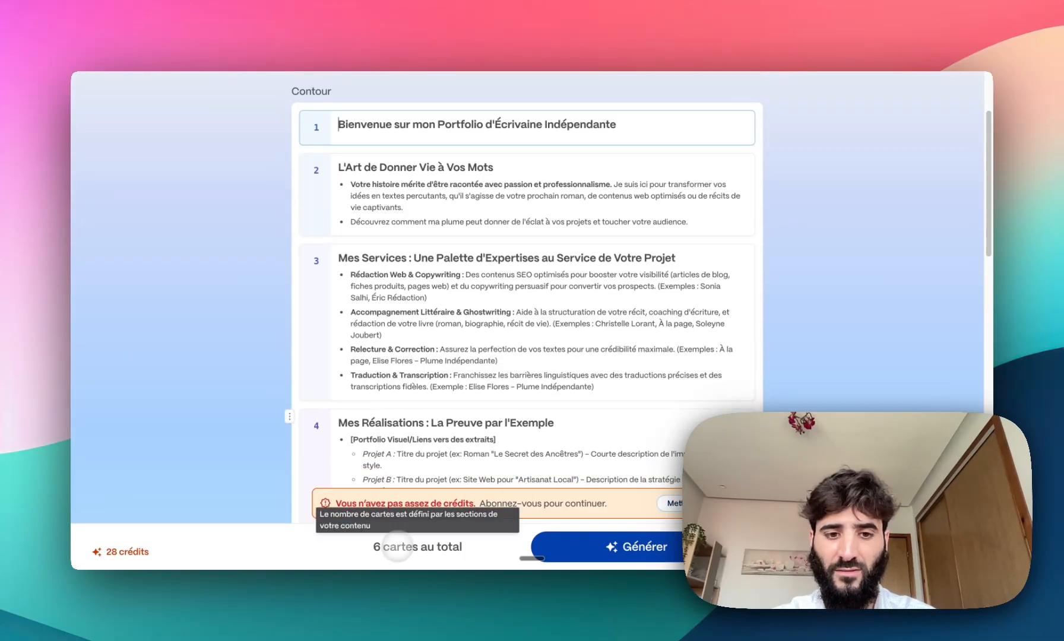
pyautogui.scroll(-5, 501, 322)
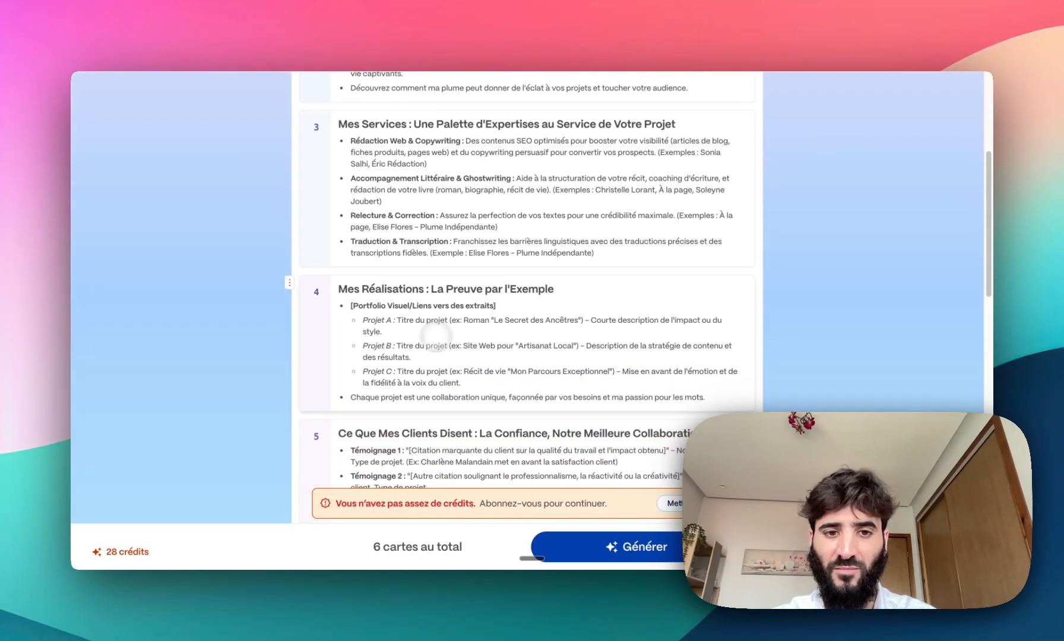
# Read the remaining outline cards on services, achievements, client testimonials and contact.
pyautogui.scroll(-1, 418, 351)
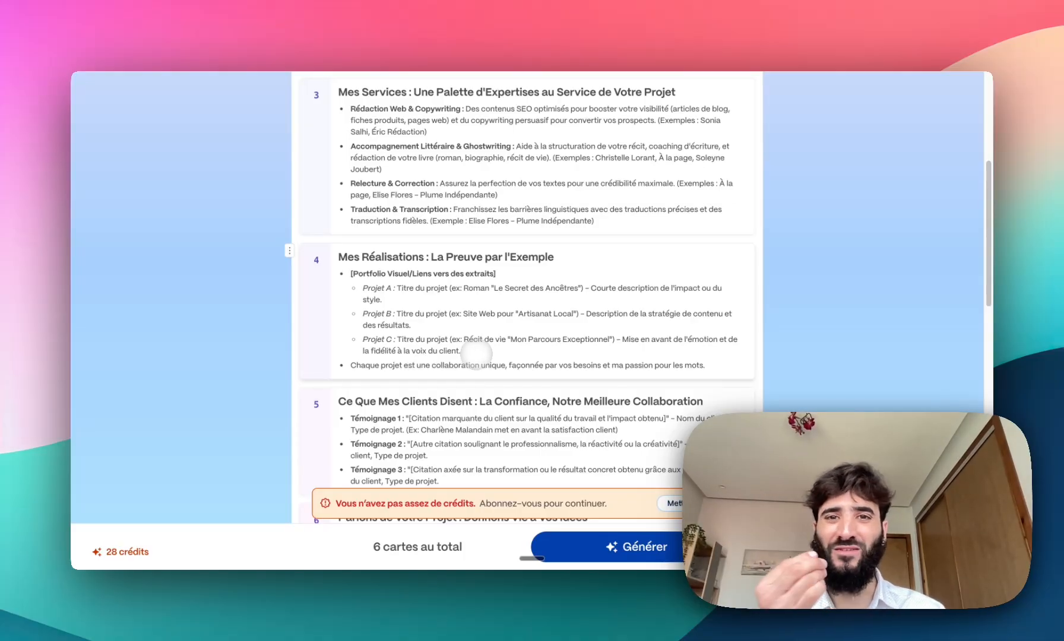
pyautogui.scroll(-5, 476, 354)
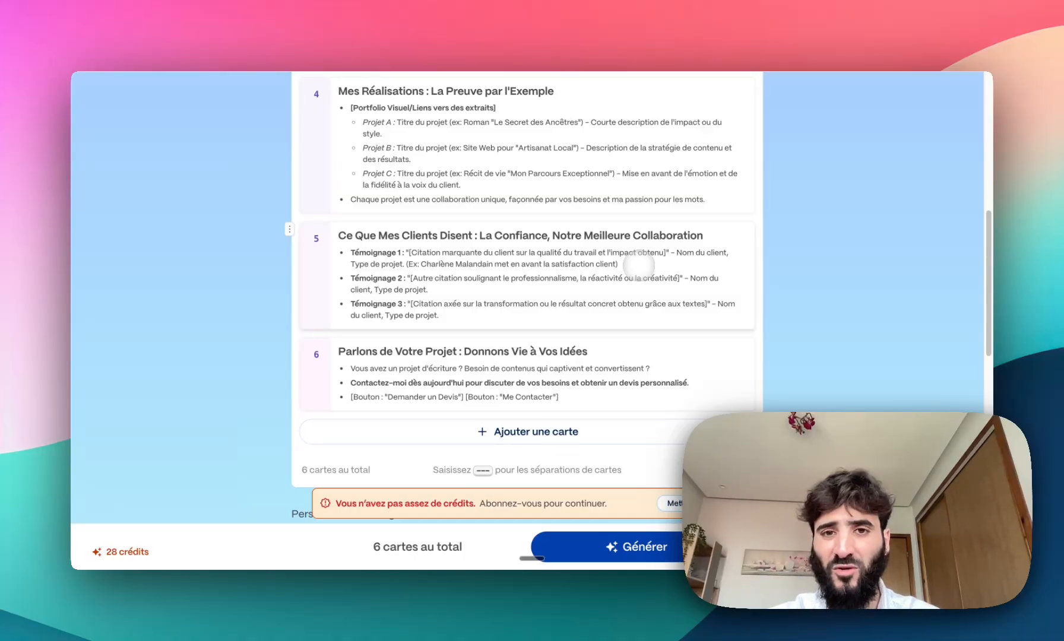
pyautogui.scroll(10, 432, 373)
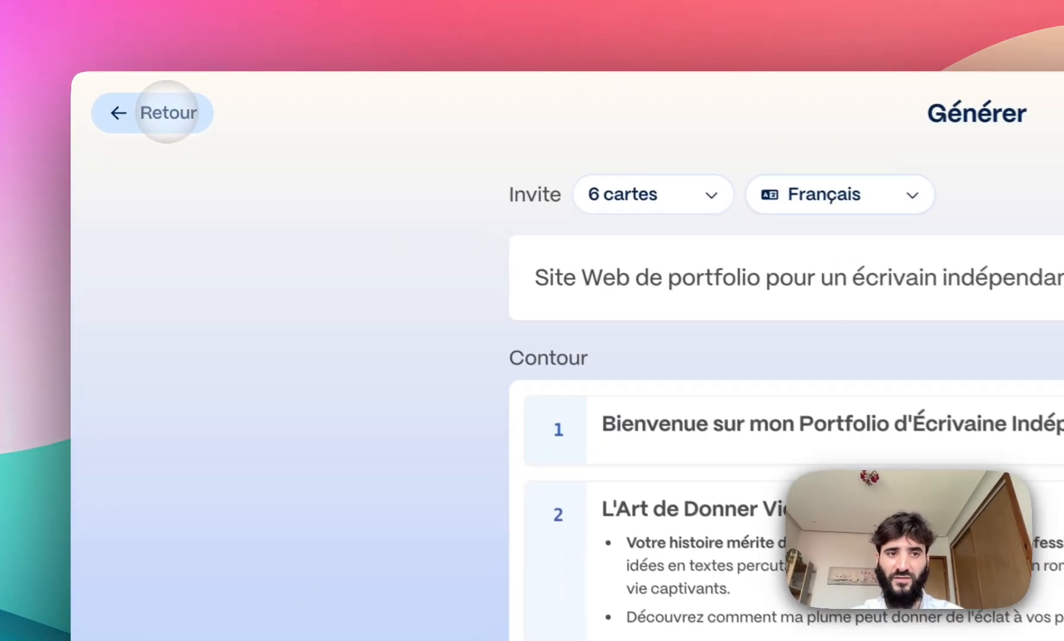
# Return from the outline to the generation setup, keep the Présentation type, and clear the writer's portfolio prompt.
pyautogui.click(112, 91)
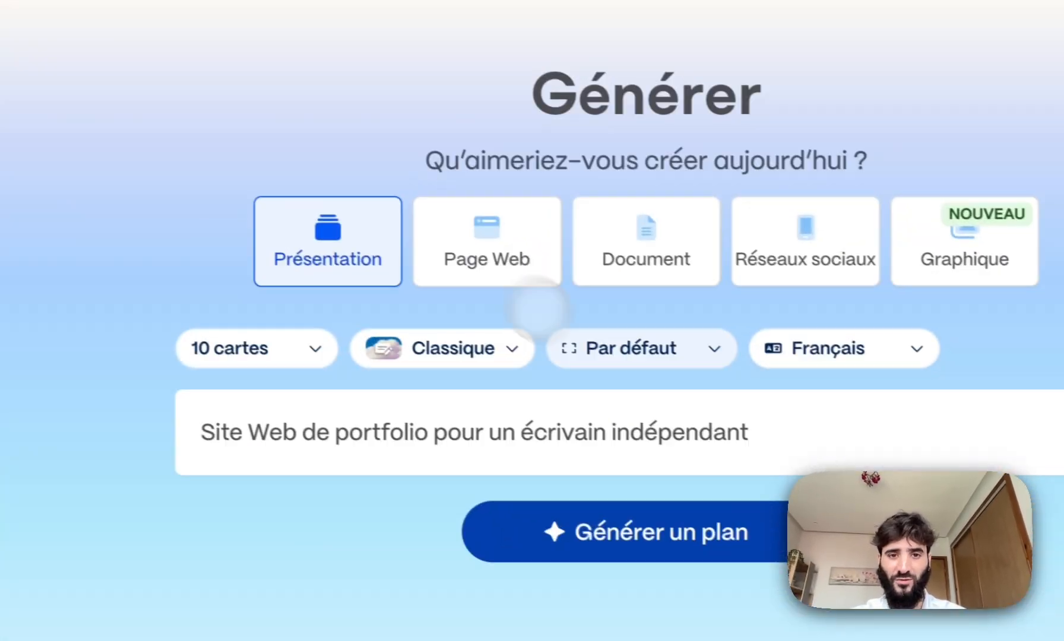
pyautogui.click(479, 240)
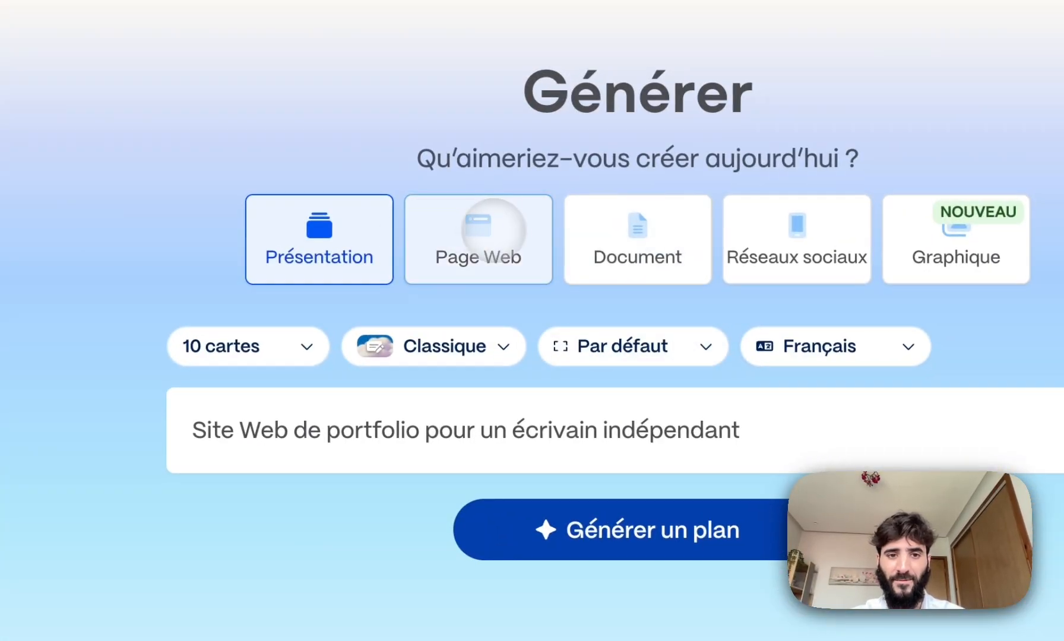
pyautogui.click(320, 254)
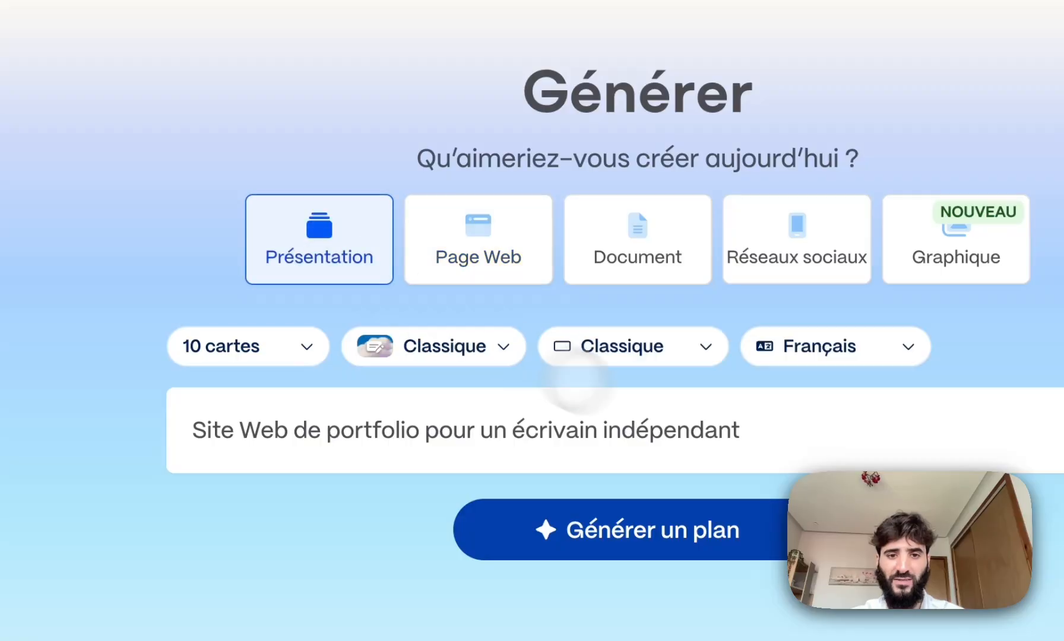
pyautogui.moveTo(761, 430); pyautogui.dragTo(5, 432)
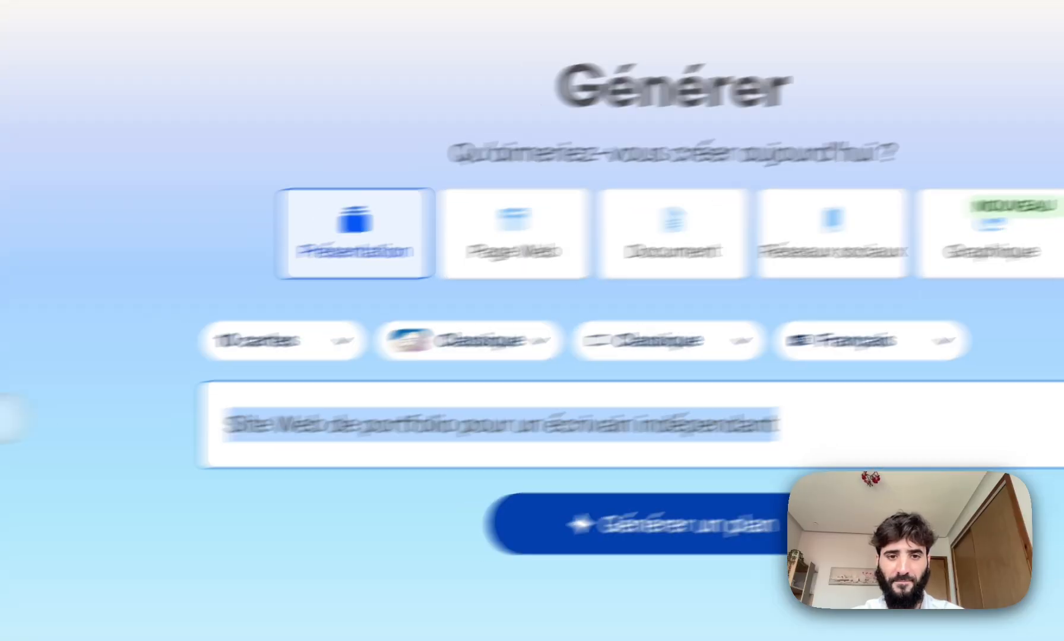
pyautogui.press('BackSpace')
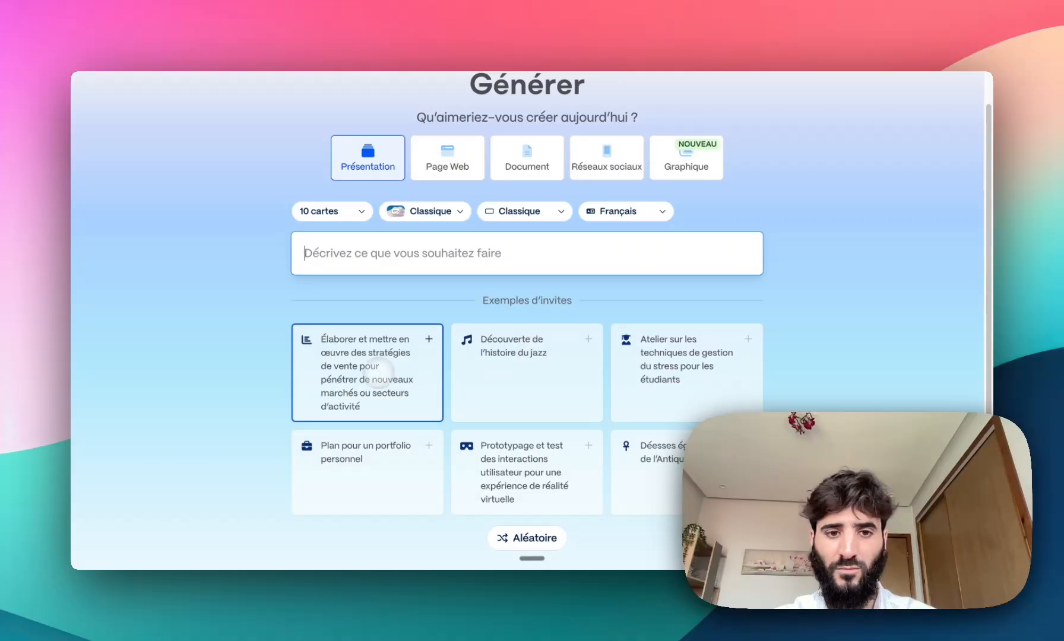
# Try the Page Web, Document, Réseaux sociaux and Graphique types, and return to Présentation.
pyautogui.scroll(-1, 343, 395)
pyautogui.scroll(1, 344, 396)
pyautogui.click(466, 193)
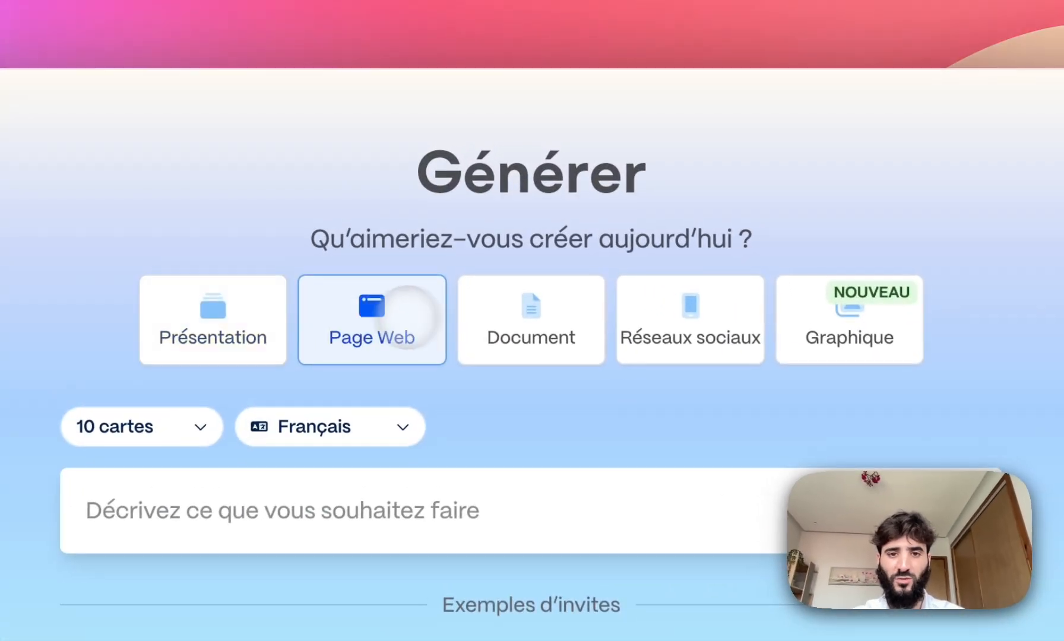
pyautogui.click(510, 196)
pyautogui.click(652, 305)
pyautogui.click(810, 306)
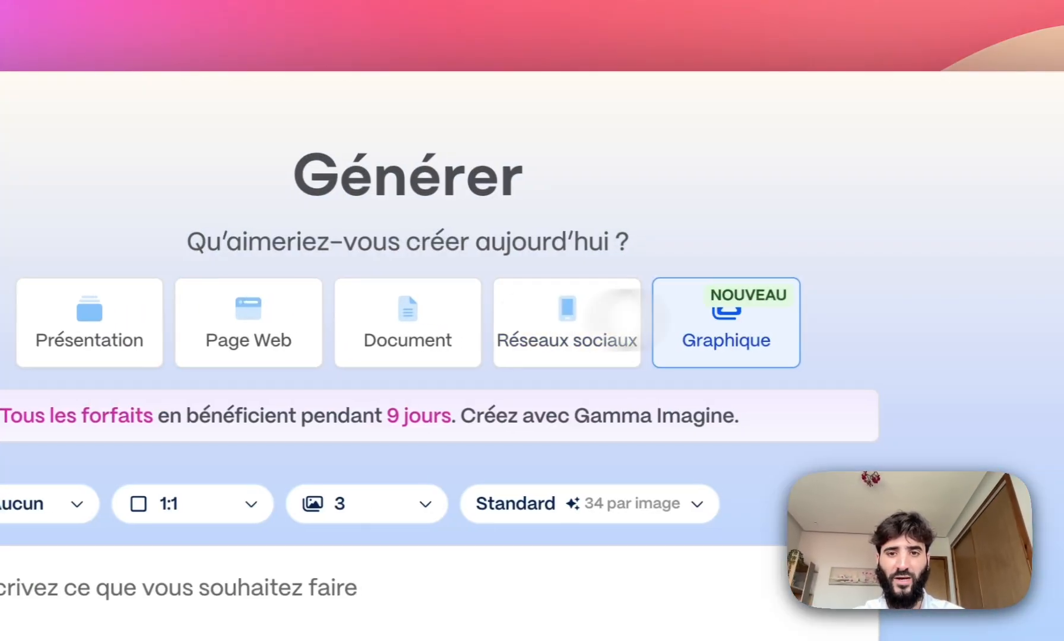
pyautogui.click(528, 321)
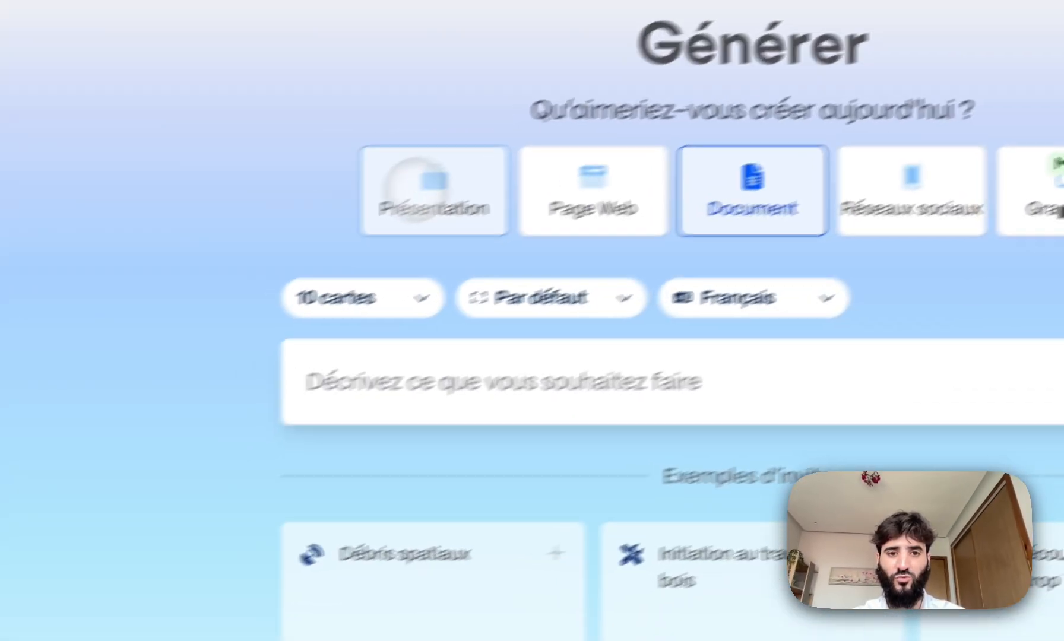
pyautogui.click(417, 189)
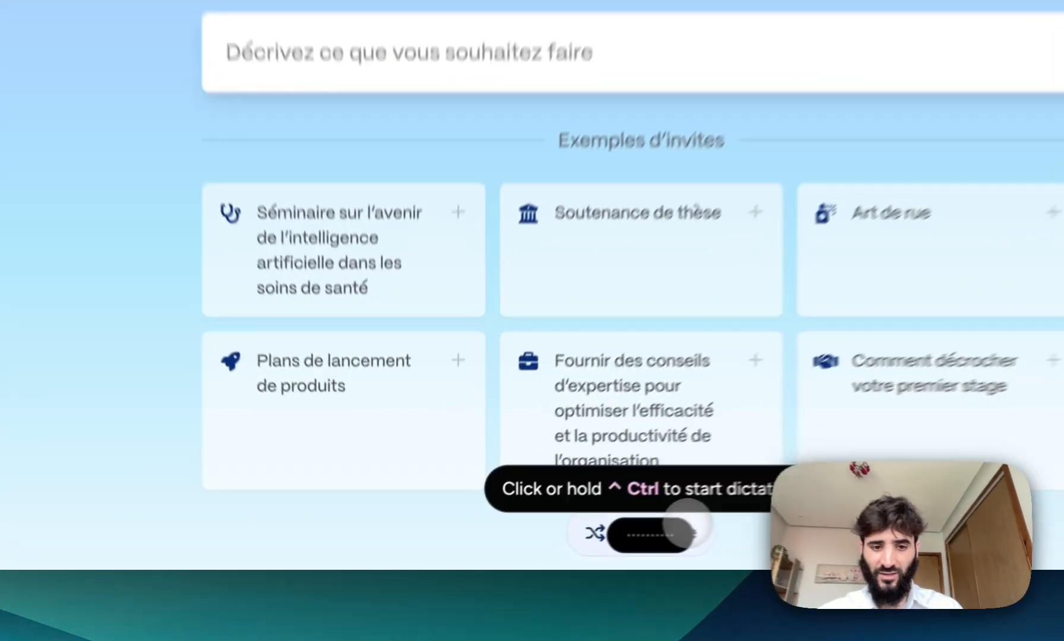
# Shuffle the examples, generate an outline from "Identifier et prospecter de nouveaux clients potentiels afin de générer des opportunités de vente", and choose 8 cards.
pyautogui.click(545, 550)
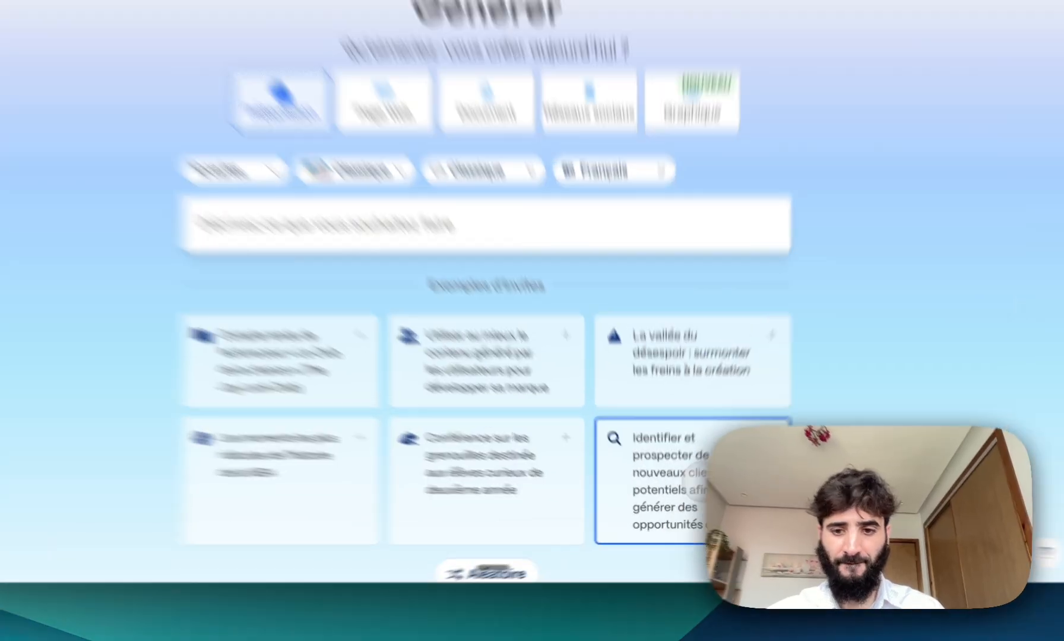
pyautogui.click(692, 485)
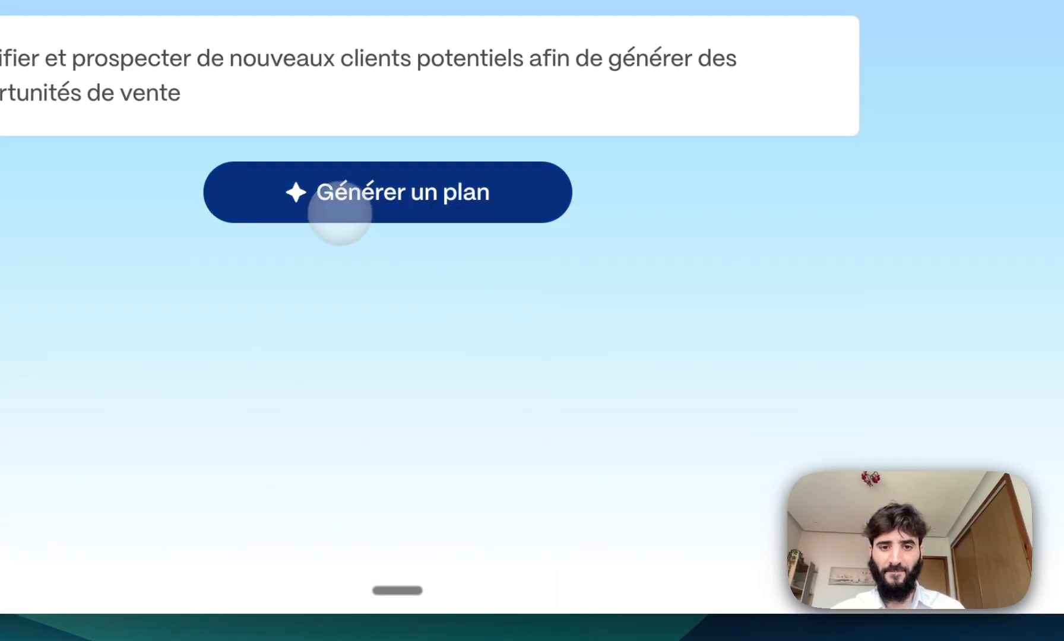
pyautogui.click(475, 186)
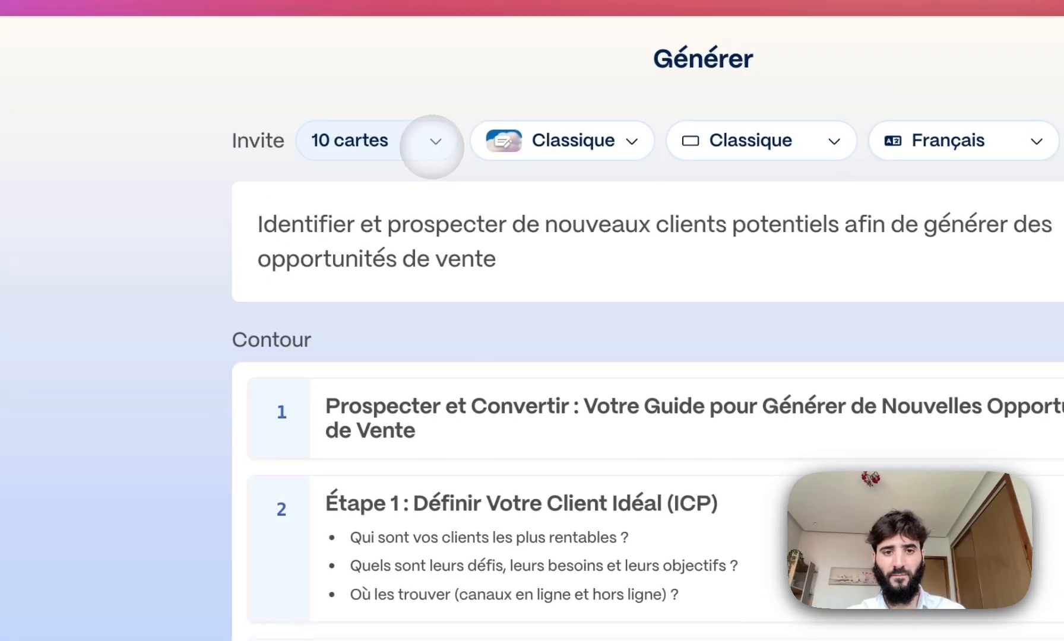
pyautogui.click(350, 87)
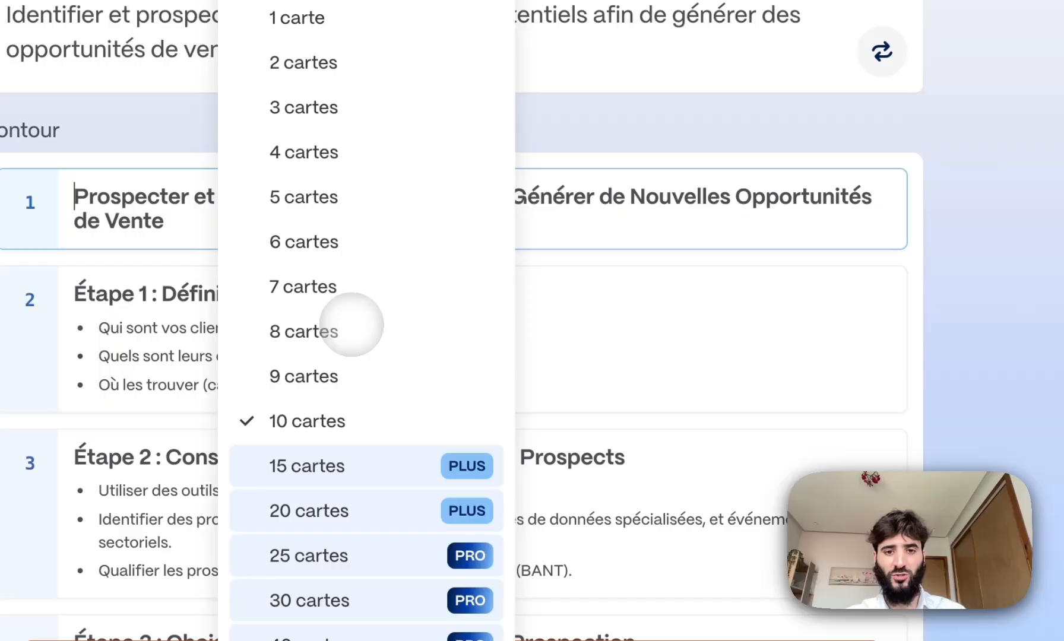
pyautogui.click(604, 536)
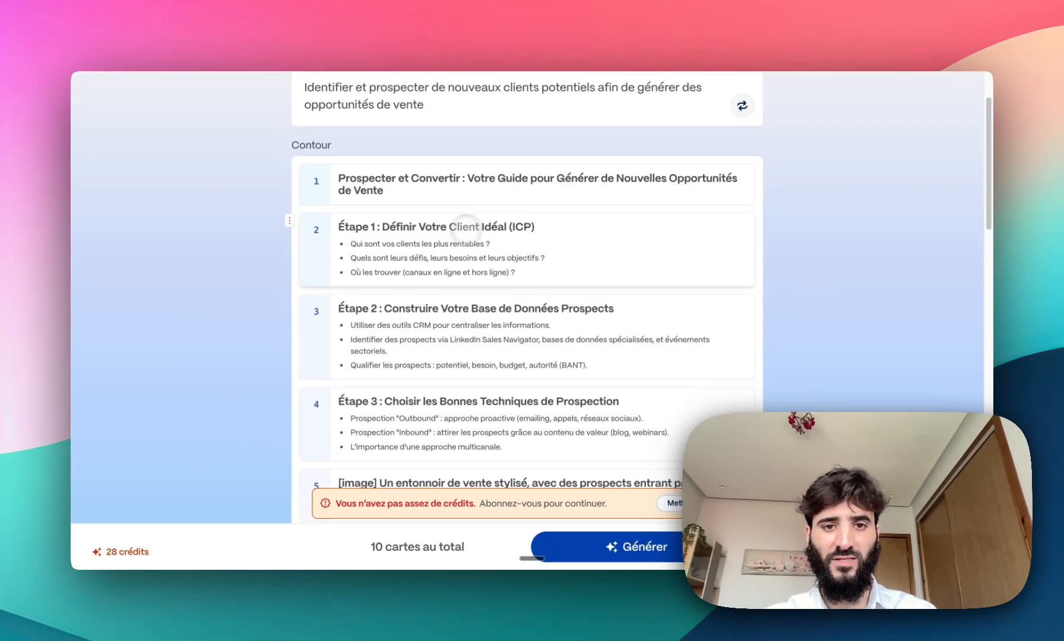
# Examine the generated client prospecting outline card by card, from the ideal client definition to the conclusion.
pyautogui.scroll(-2, 466, 227)
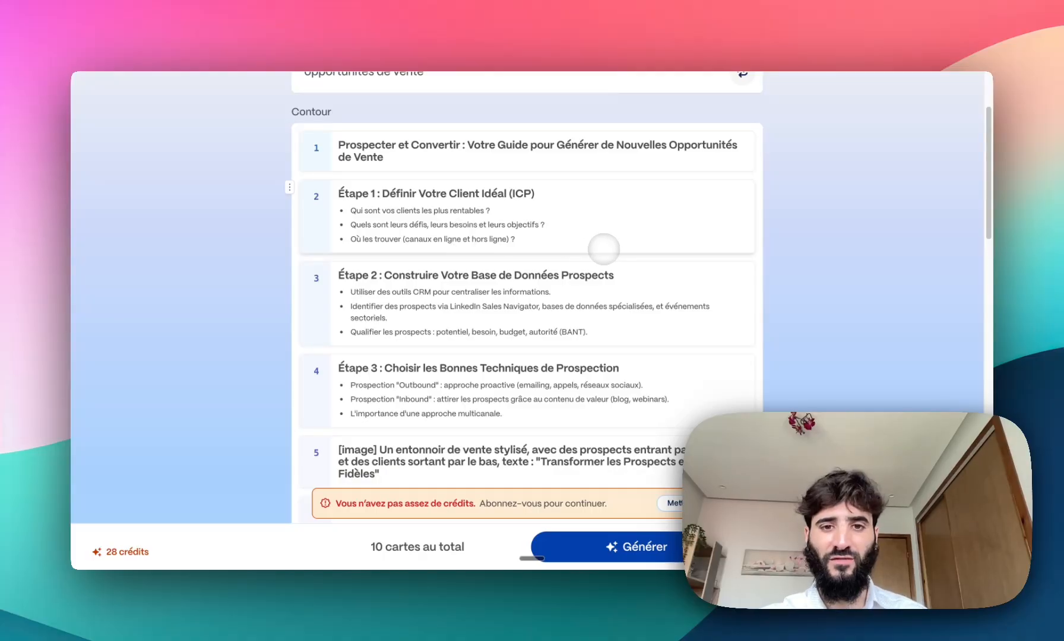
pyautogui.scroll(-3, 604, 249)
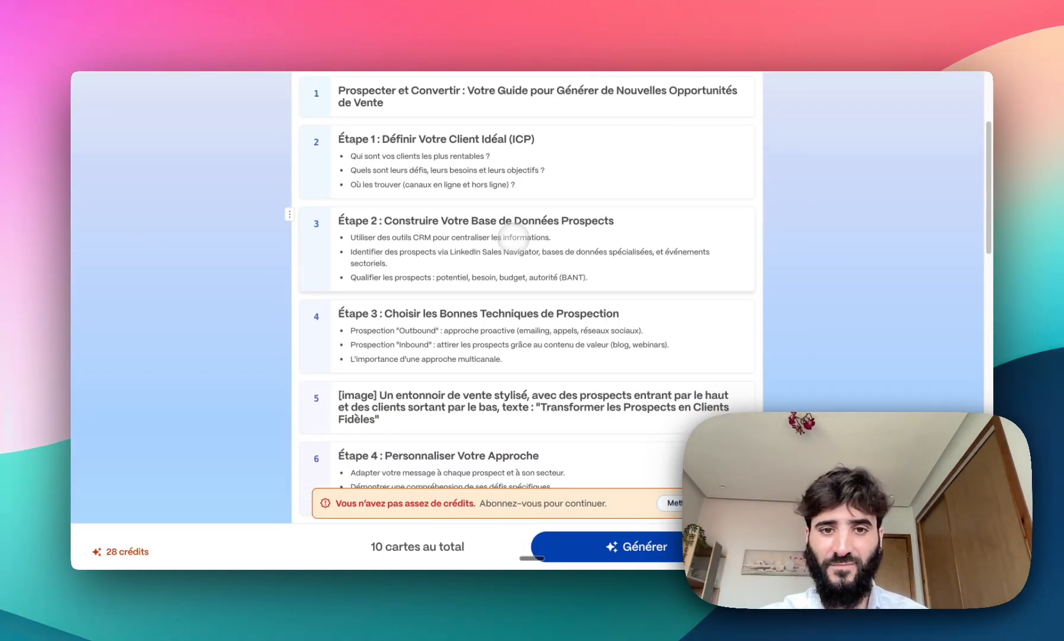
pyautogui.scroll(-2, 514, 236)
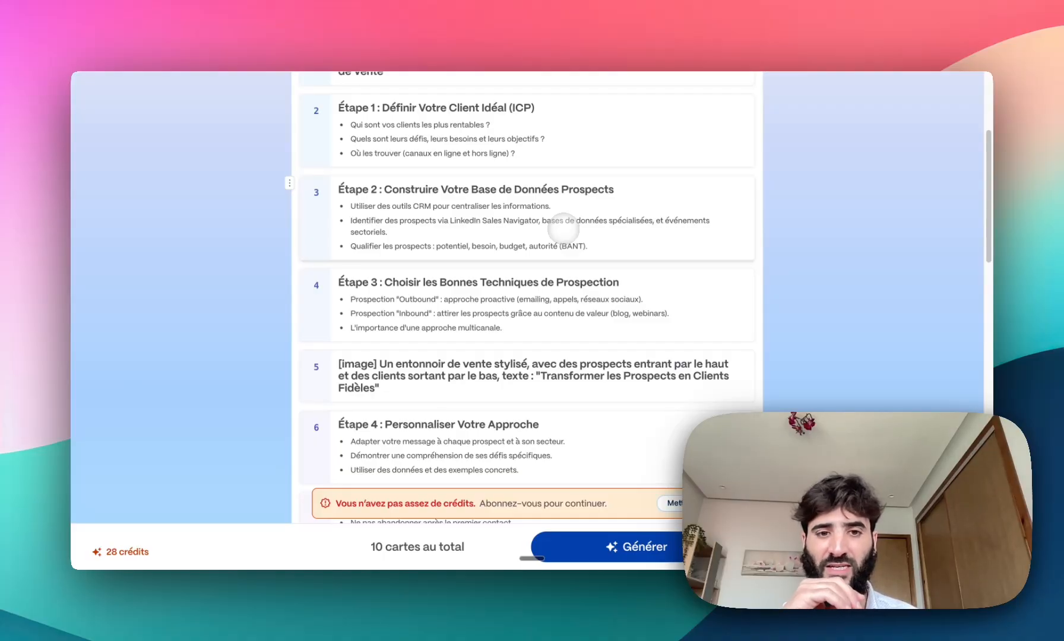
pyautogui.scroll(-5, 464, 244)
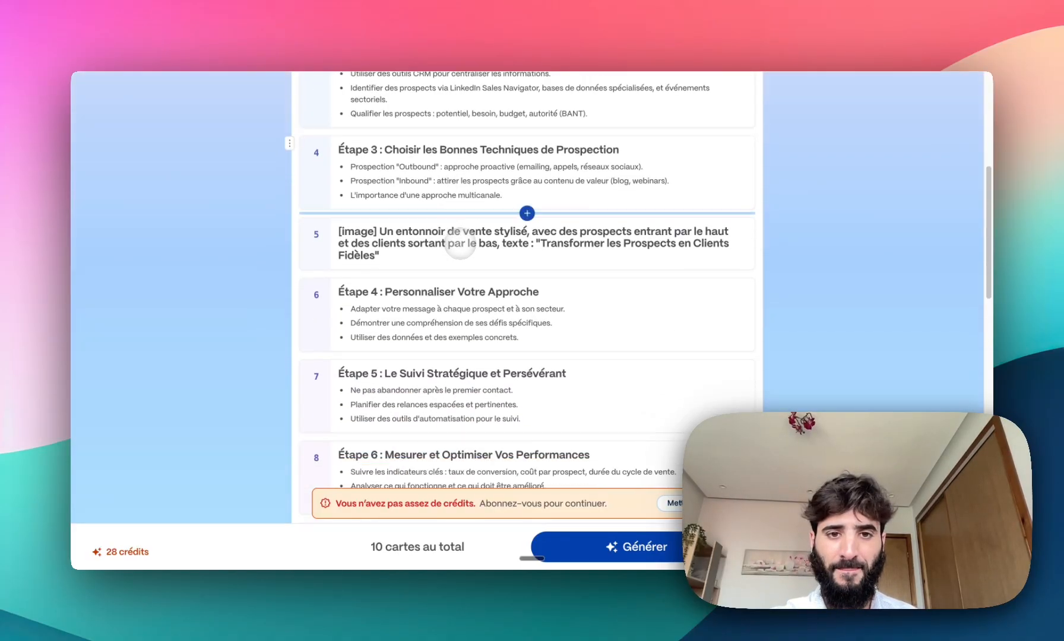
pyautogui.scroll(-5, 455, 179)
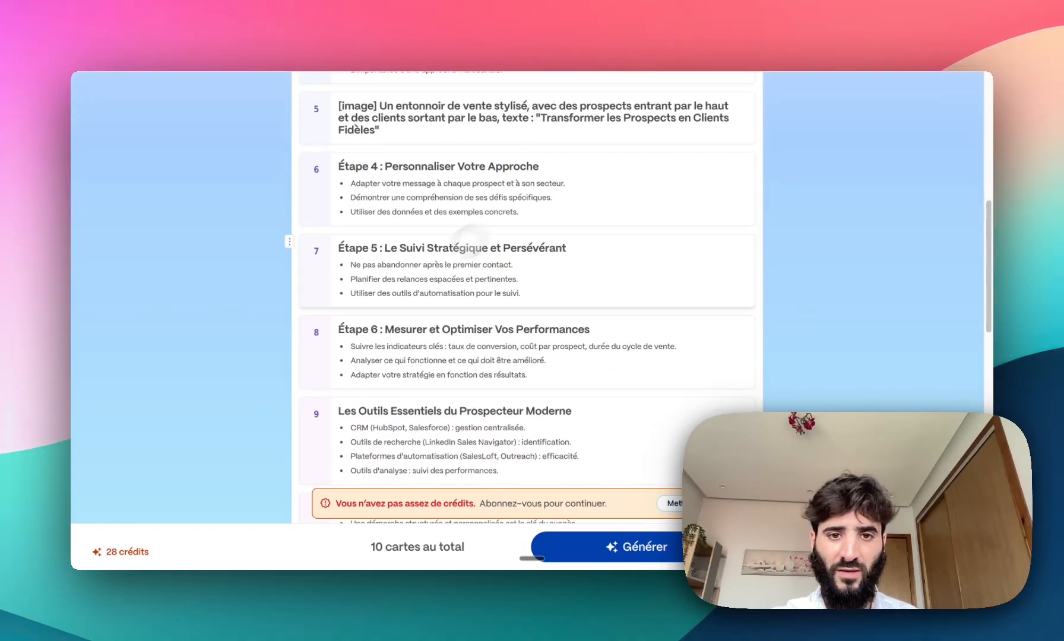
pyautogui.scroll(-2, 582, 249)
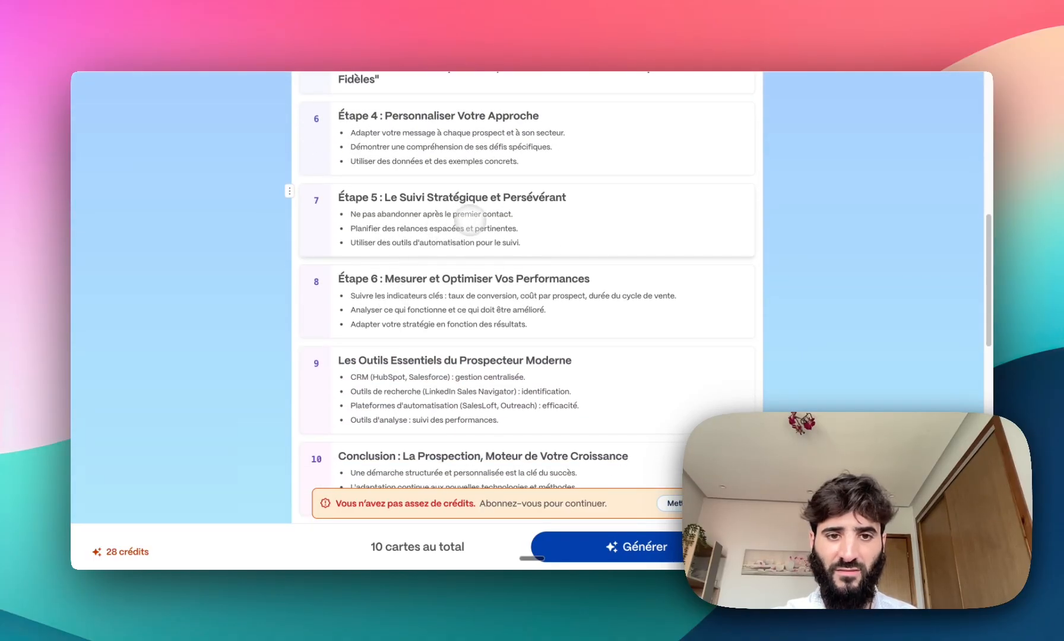
pyautogui.scroll(-4, 628, 314)
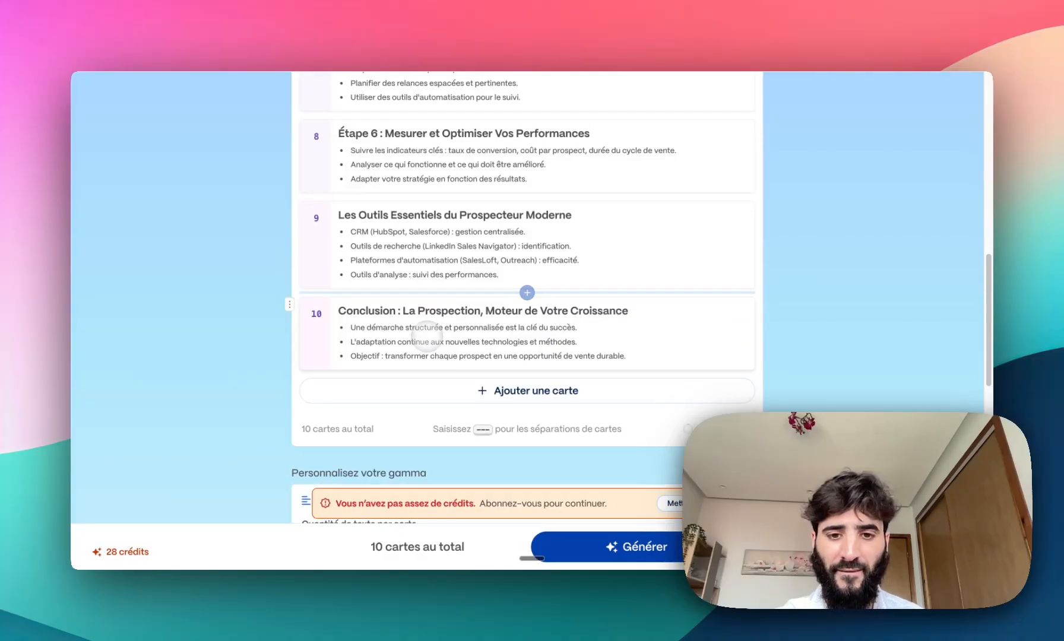
pyautogui.scroll(15, 525, 297)
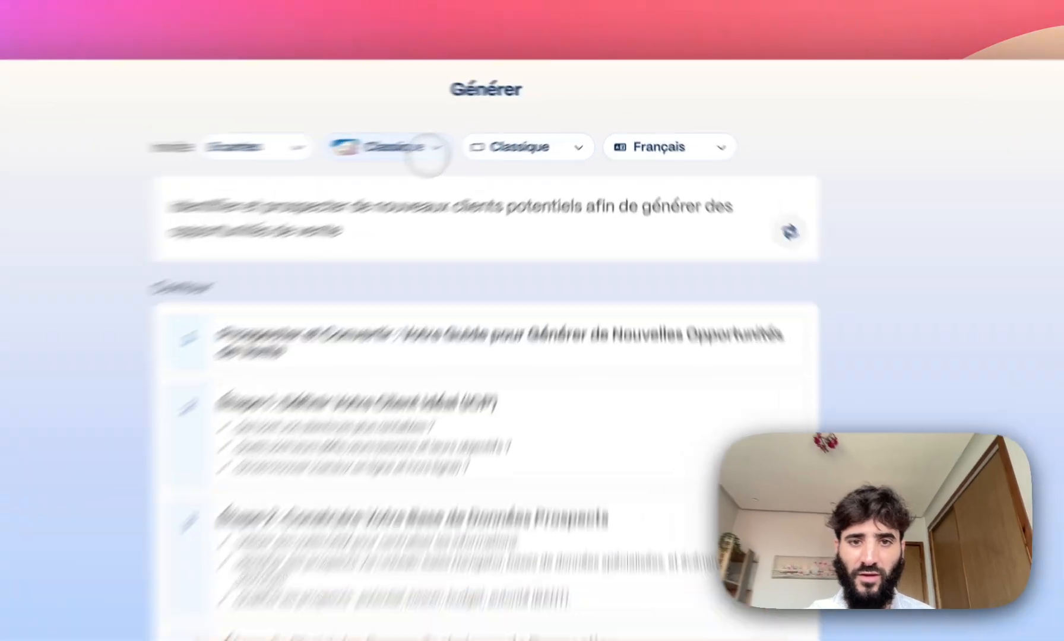
# Check the available card creation modes, and set the presentation's language to Deutsch.
pyautogui.click(439, 141)
pyautogui.click(534, 166)
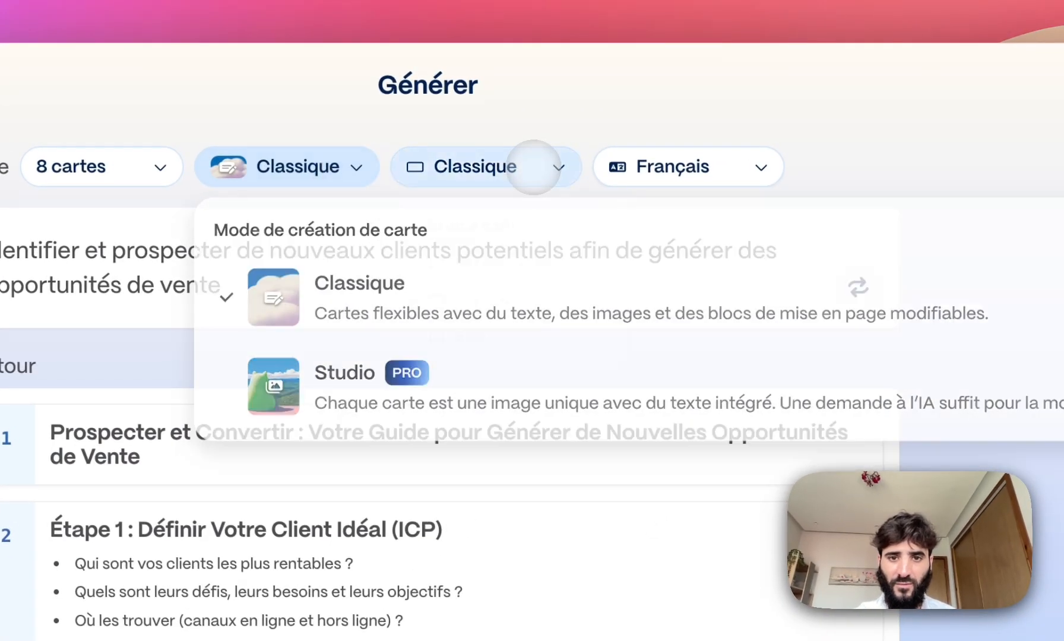
pyautogui.click(728, 168)
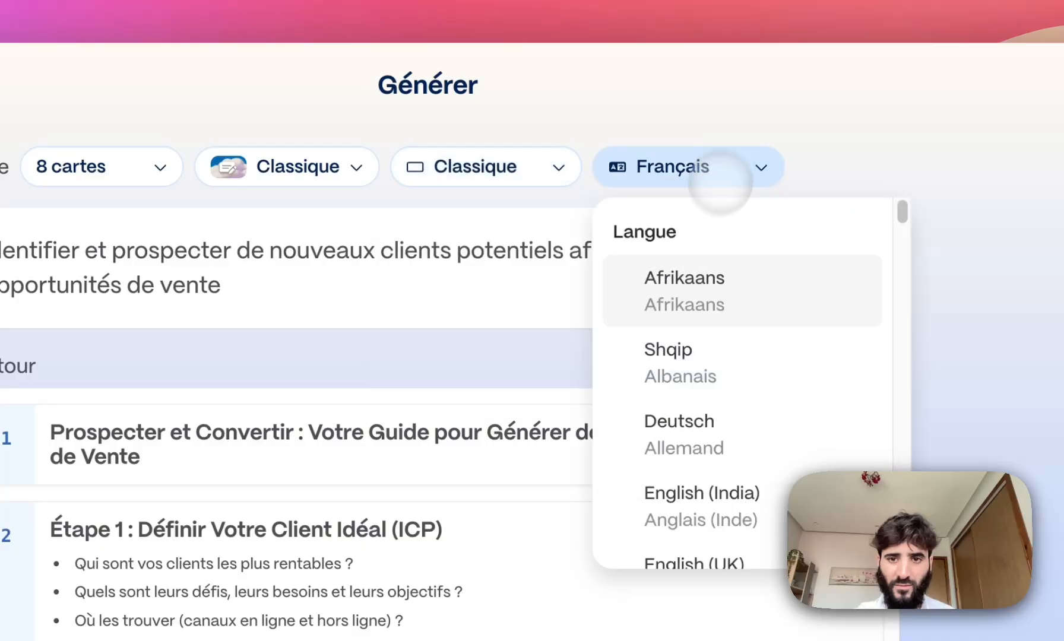
pyautogui.click(717, 438)
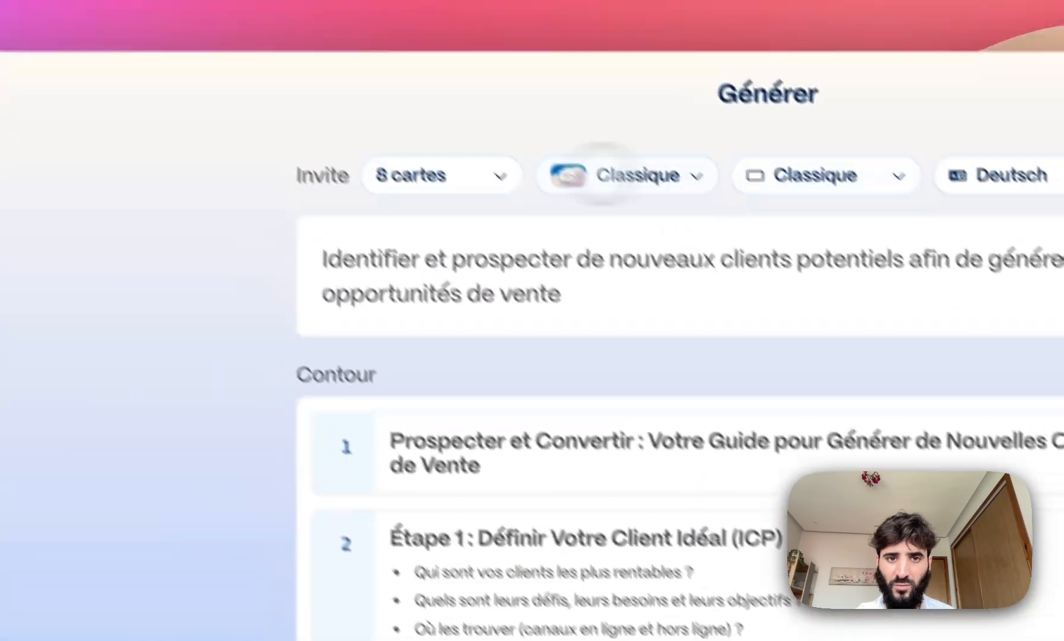
# Go back to the generation setup, set the number of cards to 8, and generate the German outline.
pyautogui.click(157, 117)
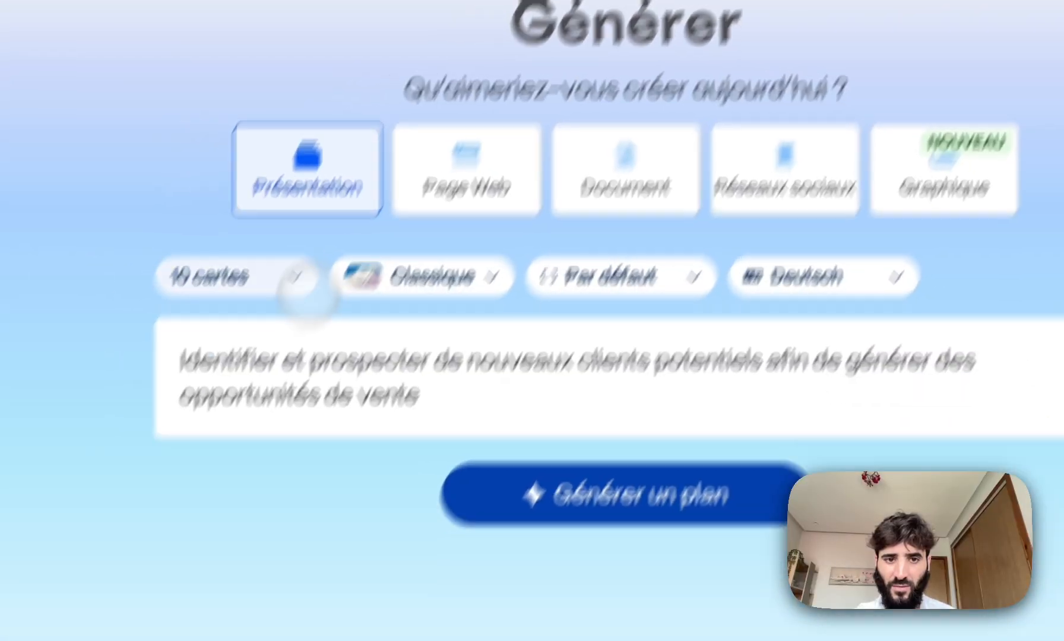
pyautogui.click(296, 277)
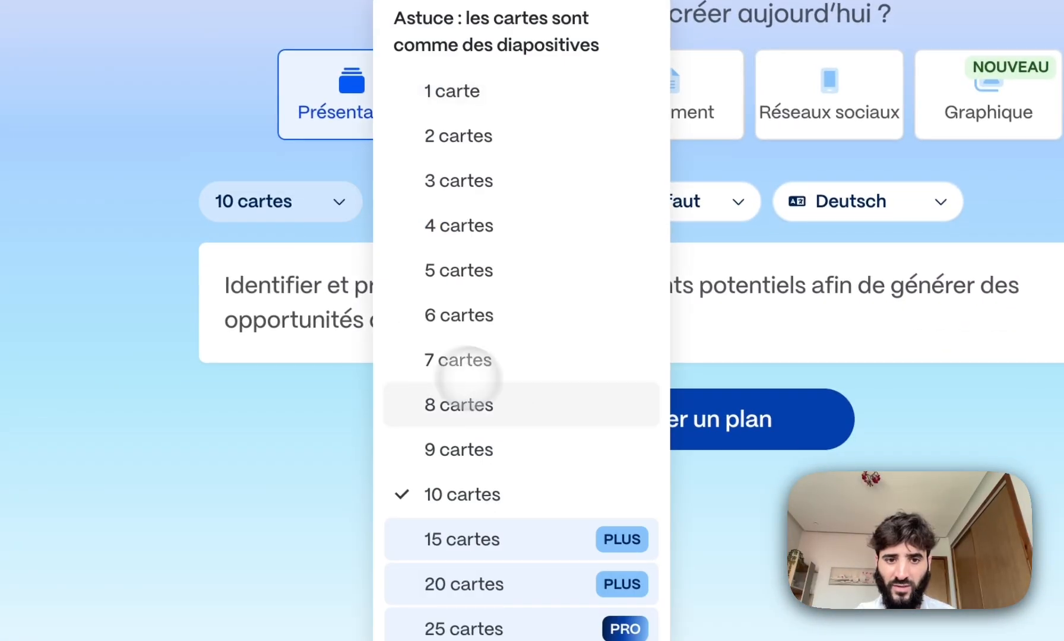
pyautogui.click(534, 415)
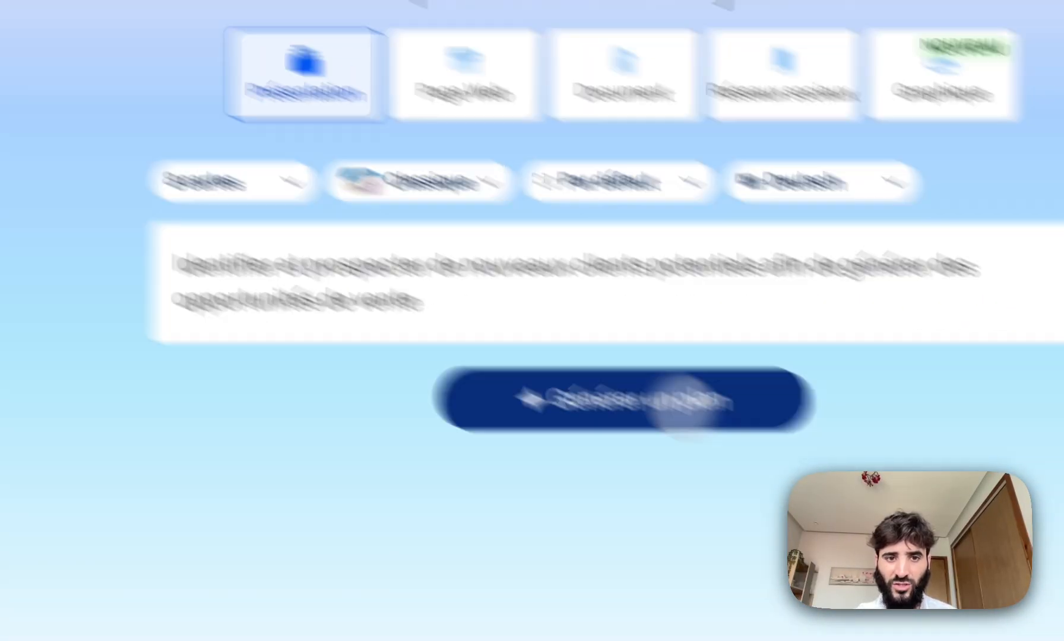
pyautogui.click(692, 421)
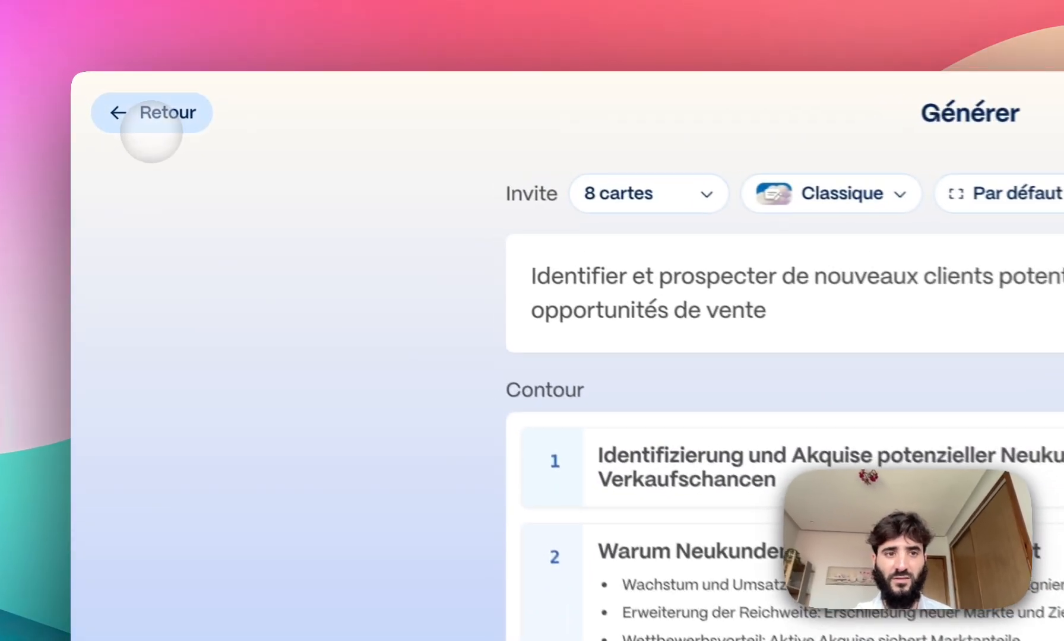
# Return from the German outline to the generation setup and switch the type to Page Web.
pyautogui.click(107, 98)
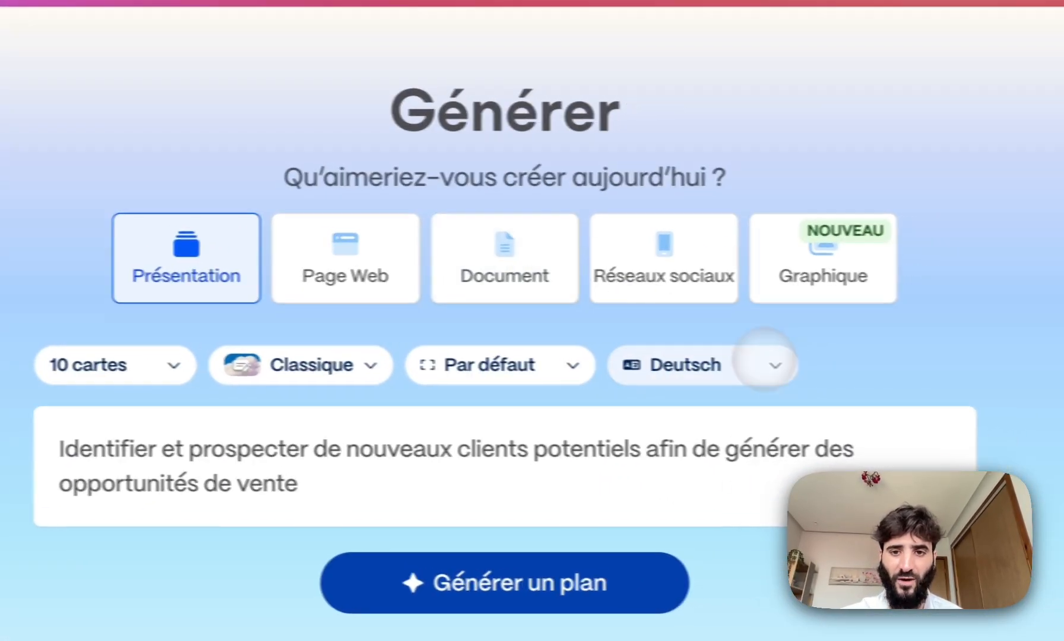
pyautogui.click(867, 362)
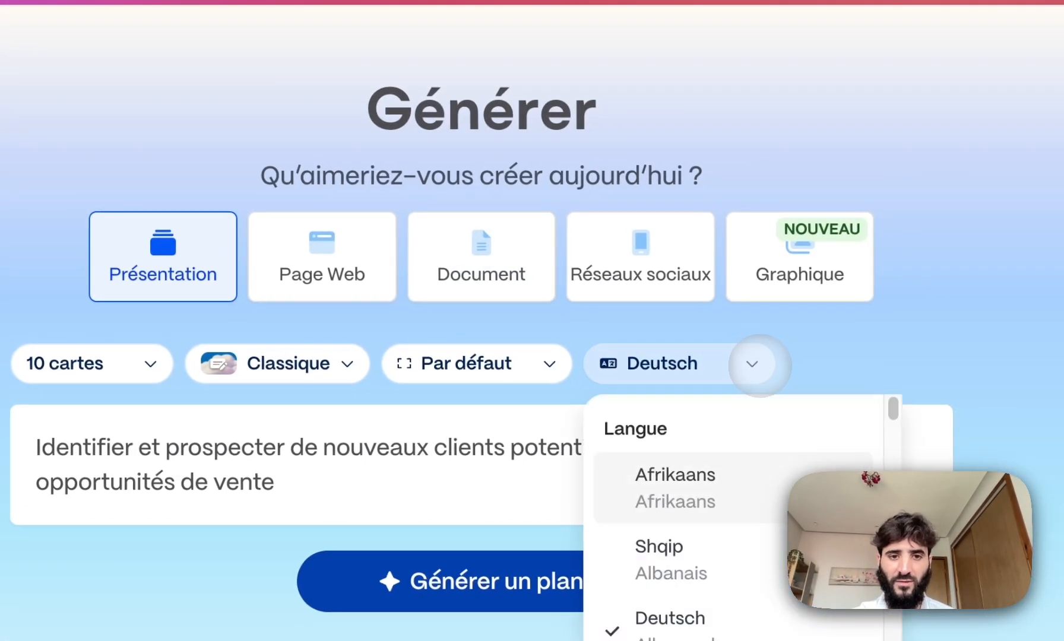
pyautogui.click(320, 269)
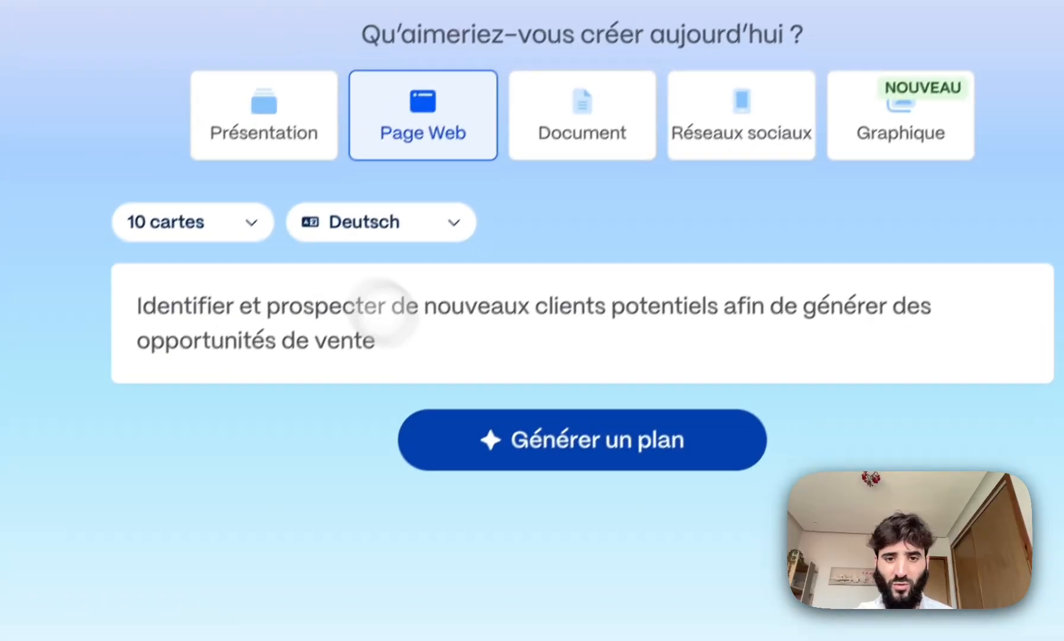
# Clear the client prospecting prompt from the web page description.
pyautogui.click(594, 354)
pyautogui.press('super+a')
pyautogui.press('BackSpace')
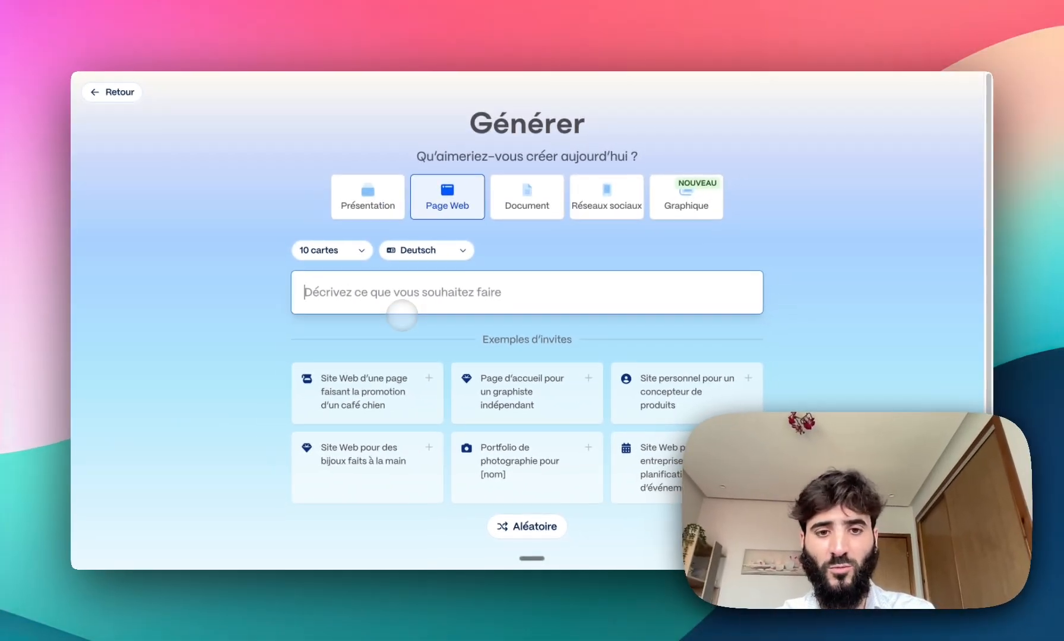
pyautogui.write('f')
pyautogui.press('BackSpace')
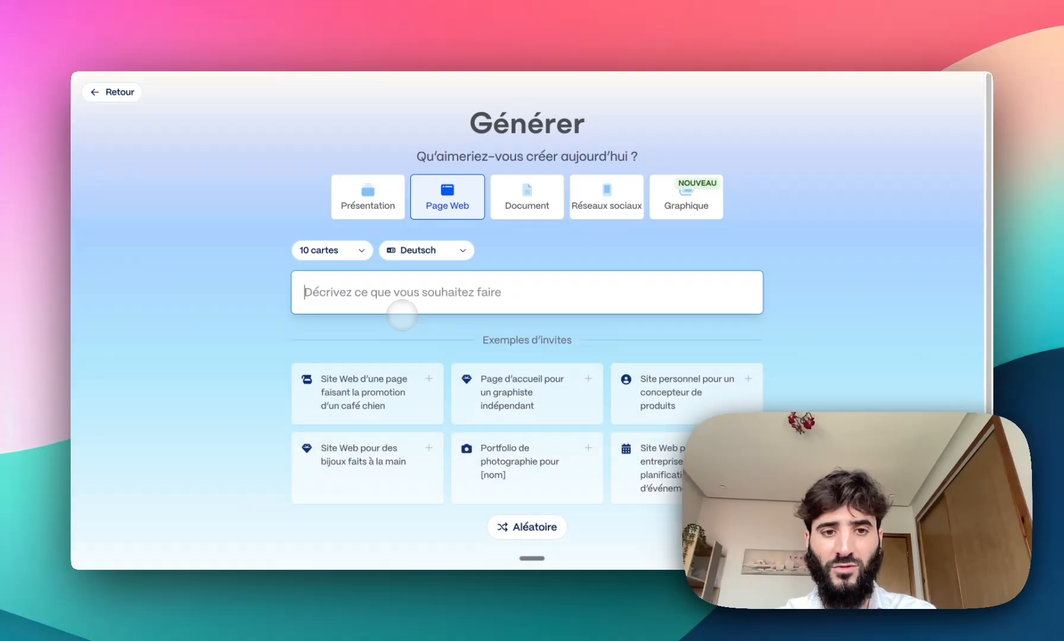
pyautogui.write('d')
pyautogui.press('BackSpace')
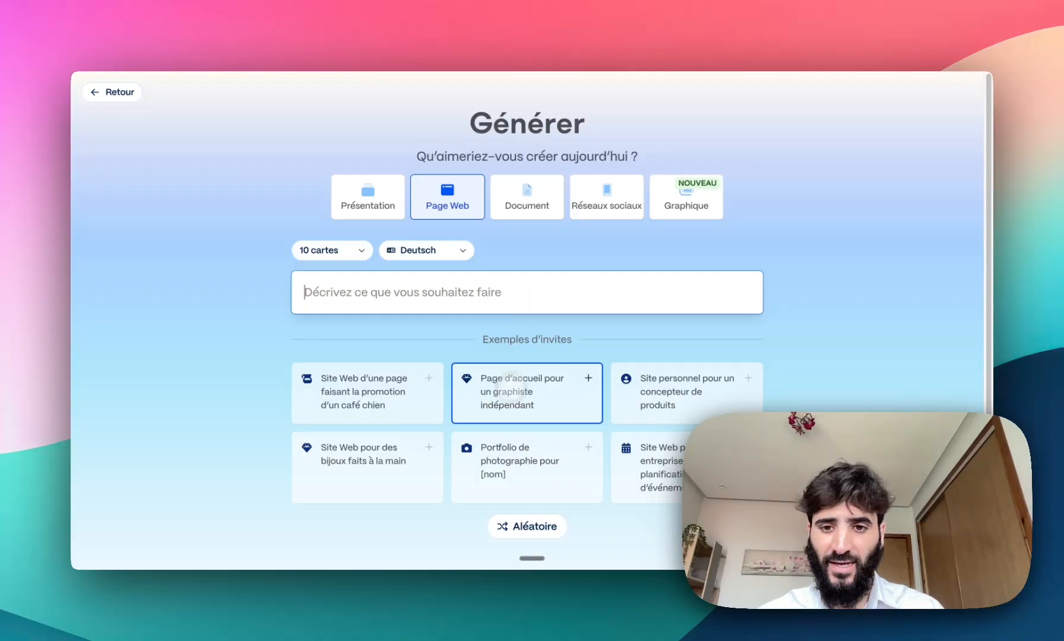
# Shuffle the web page example prompts several times and choose "Page d'accueil pour un graphiste indépendant".
pyautogui.click(531, 526)
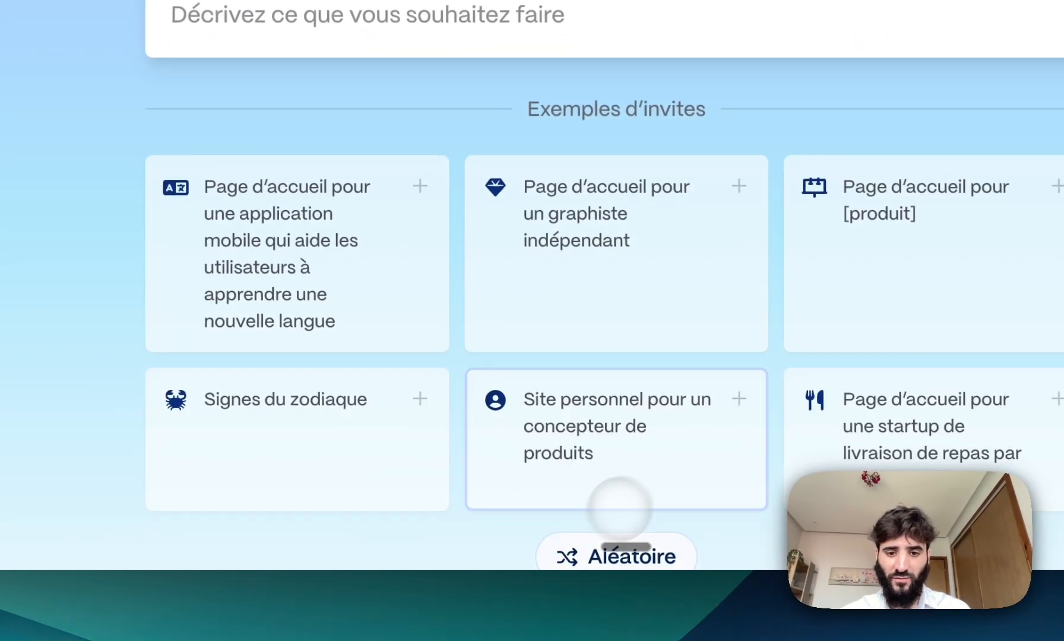
pyautogui.scroll(-2, 589, 392)
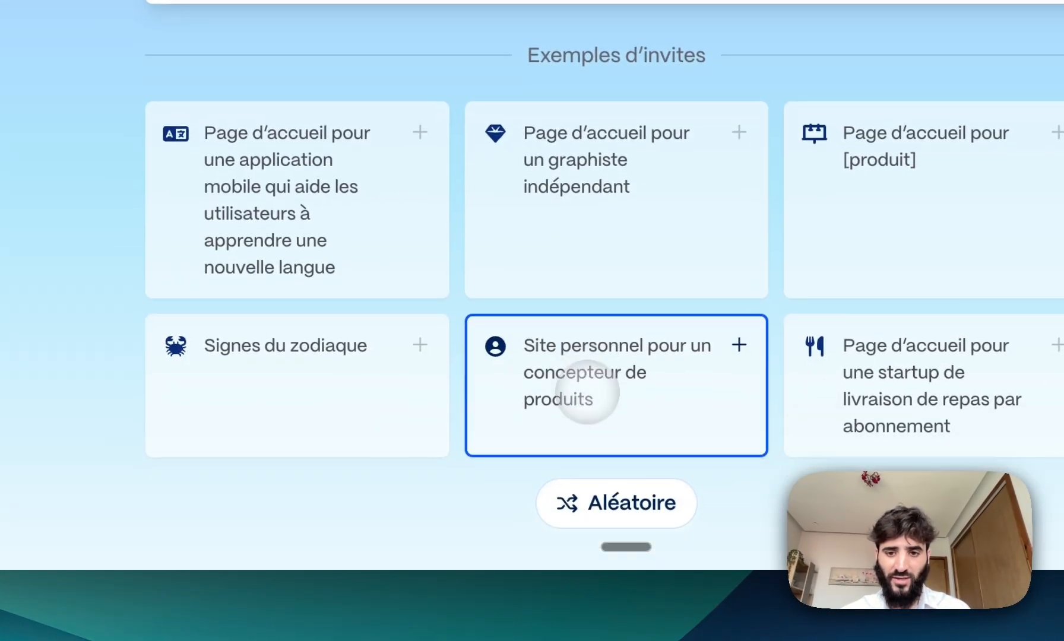
pyautogui.click(587, 486)
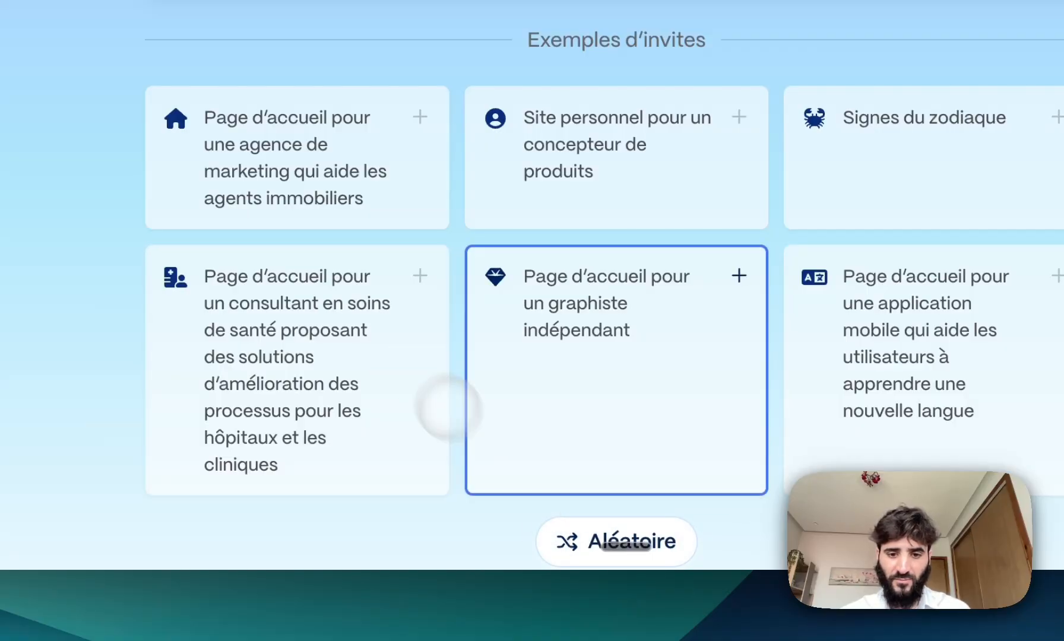
pyautogui.click(556, 531)
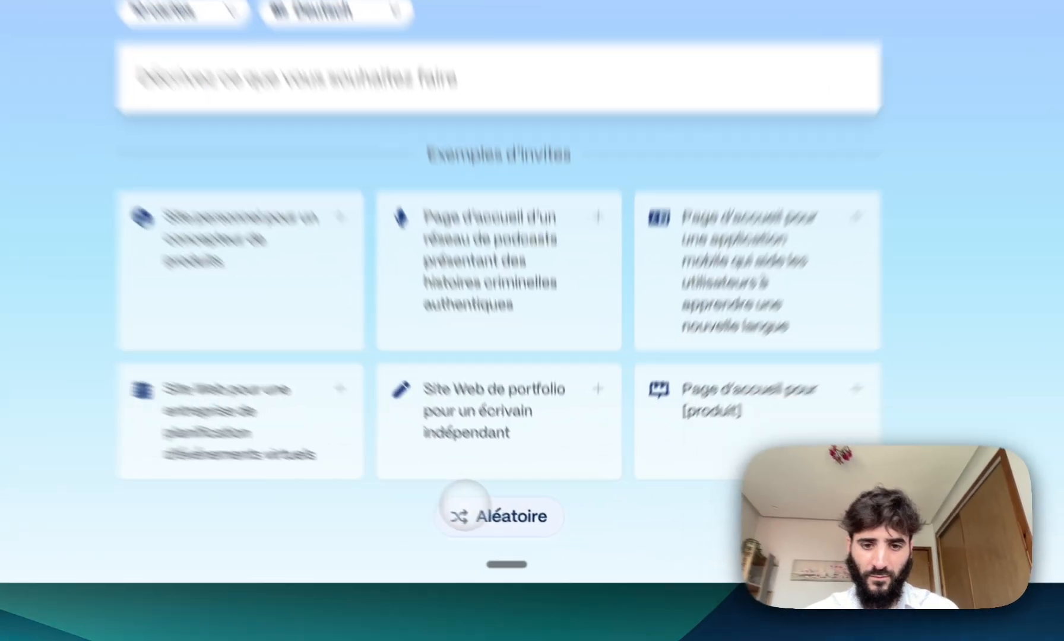
pyautogui.click(507, 527)
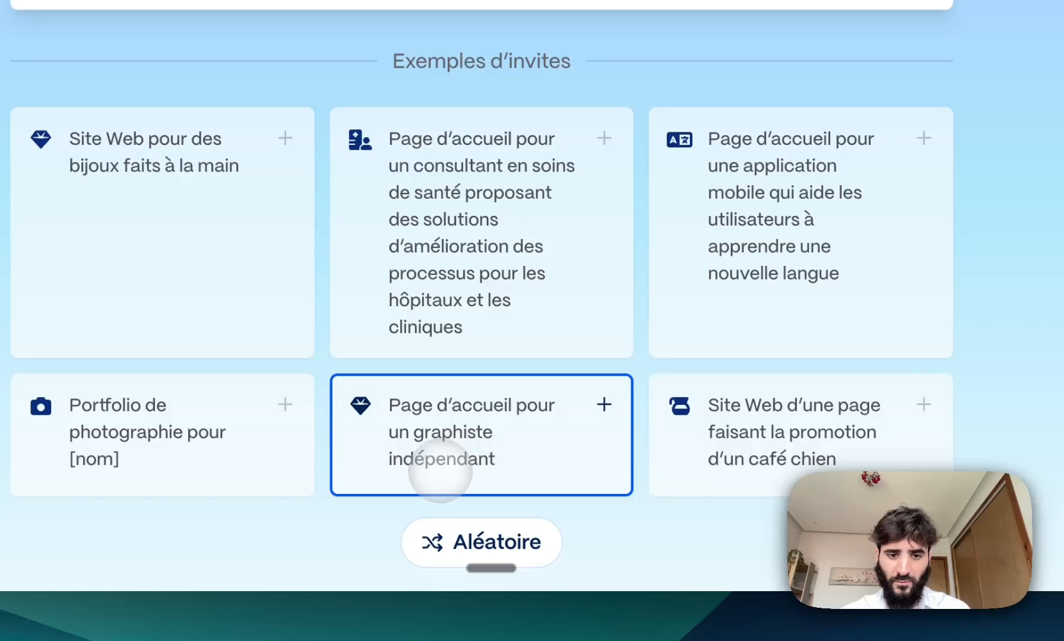
pyautogui.click(440, 469)
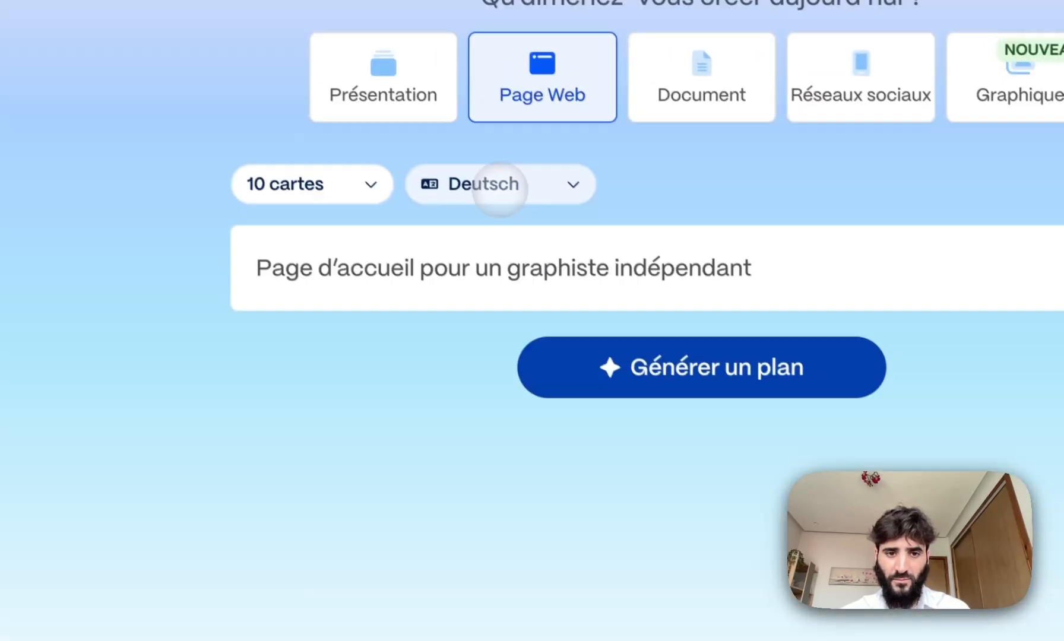
# Set the web page's language to English (UK) and the number of cards to 7, and generate the outline.
pyautogui.click(499, 188)
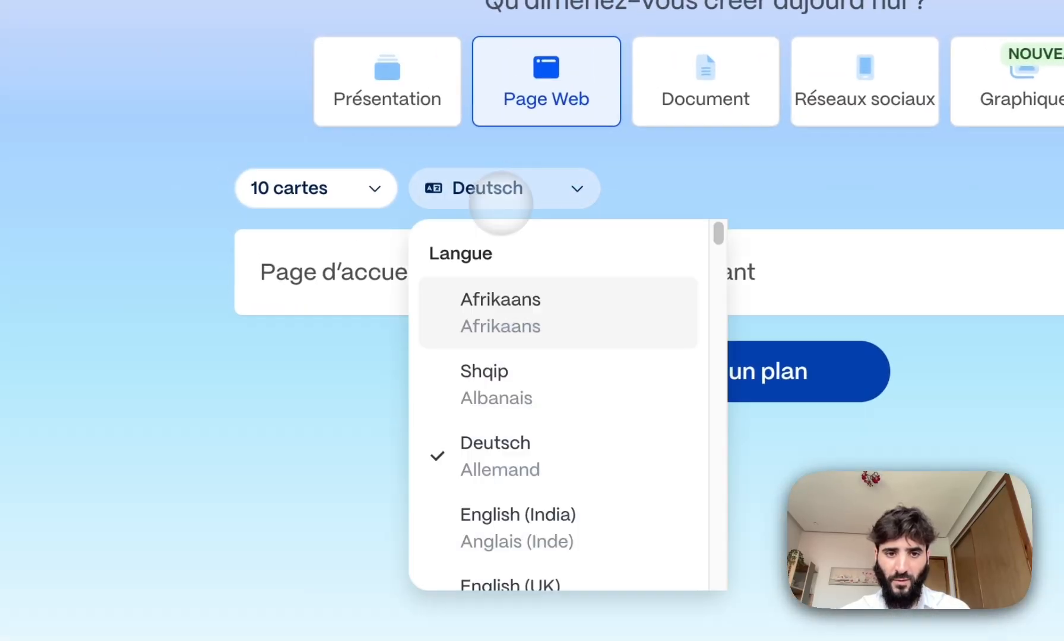
pyautogui.scroll(-3, 516, 374)
pyautogui.click(561, 379)
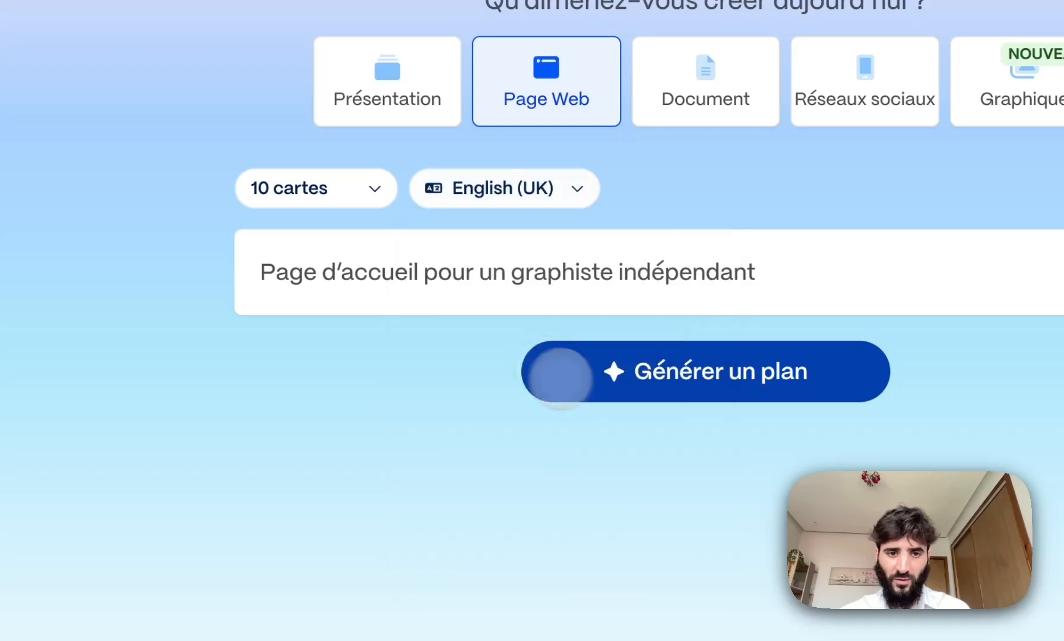
pyautogui.click(360, 196)
pyautogui.click(592, 359)
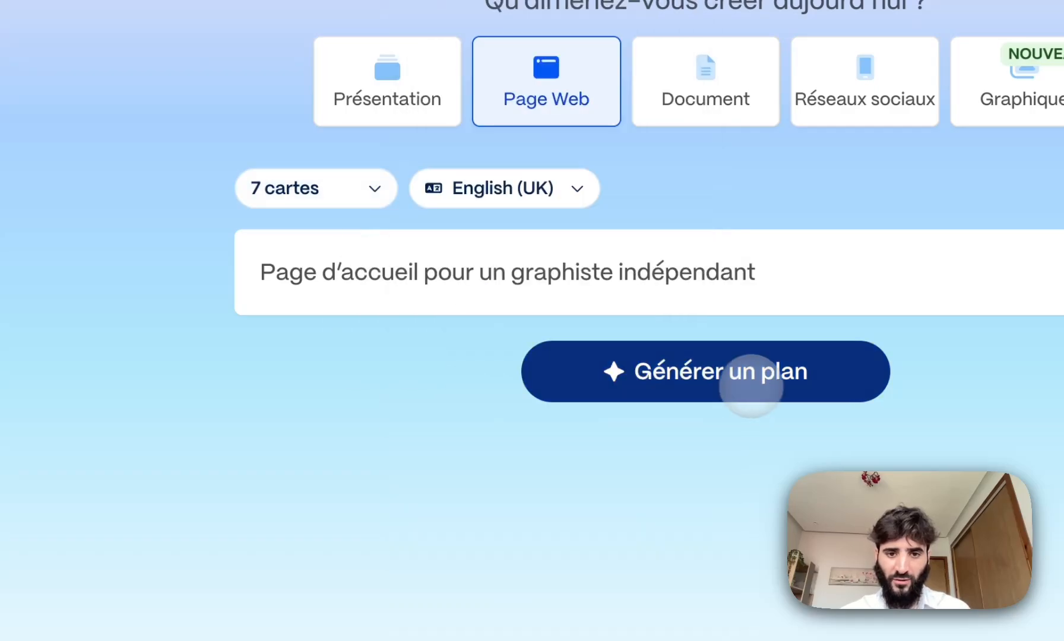
pyautogui.click(749, 380)
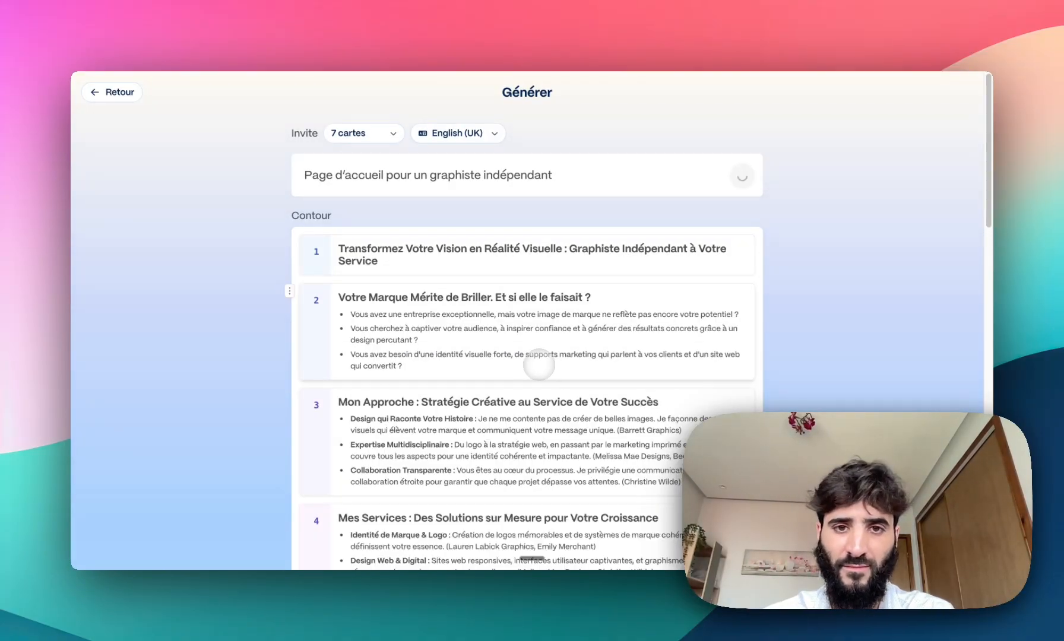
# Examine the freelance graphic designer outline card by card, from the headline through the services and testimonials to the last card.
pyautogui.scroll(-5, 539, 363)
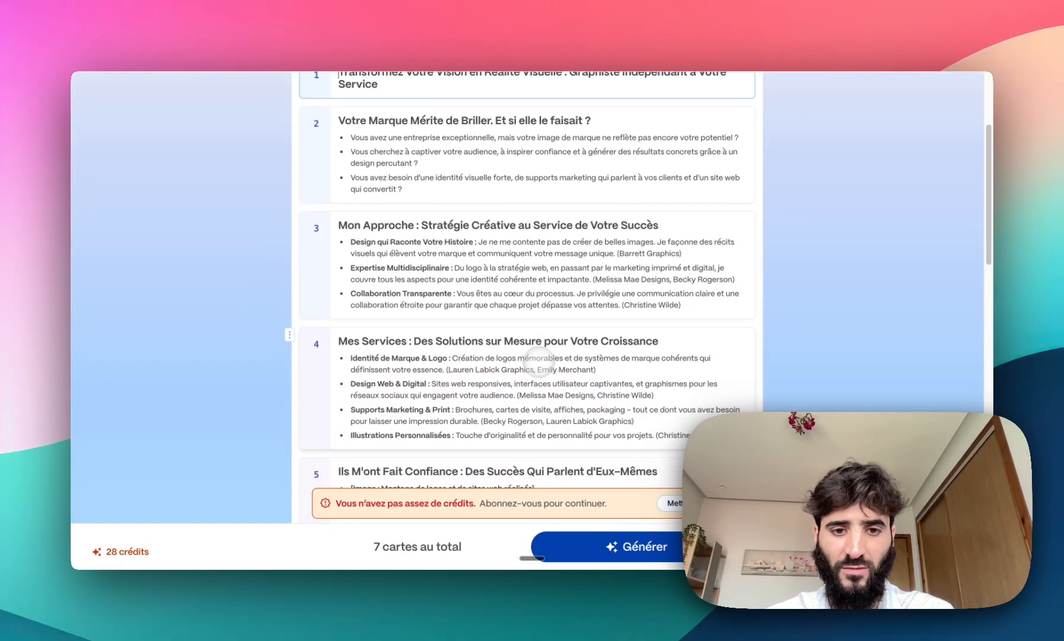
pyautogui.scroll(5, 539, 363)
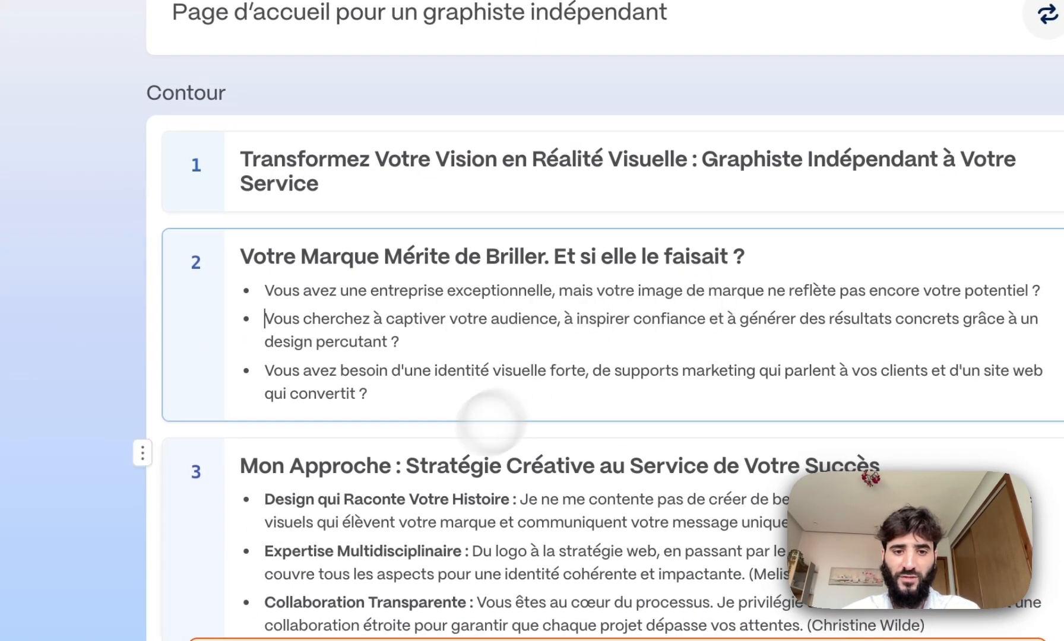
pyautogui.scroll(-4, 491, 422)
pyautogui.scroll(-5, 511, 445)
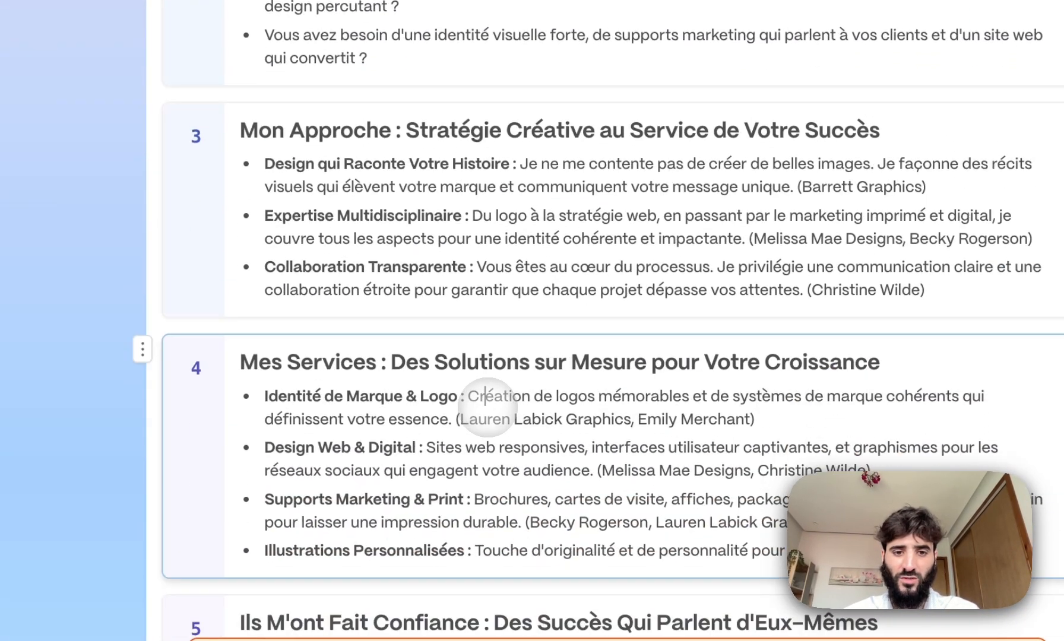
pyautogui.scroll(-10, 486, 407)
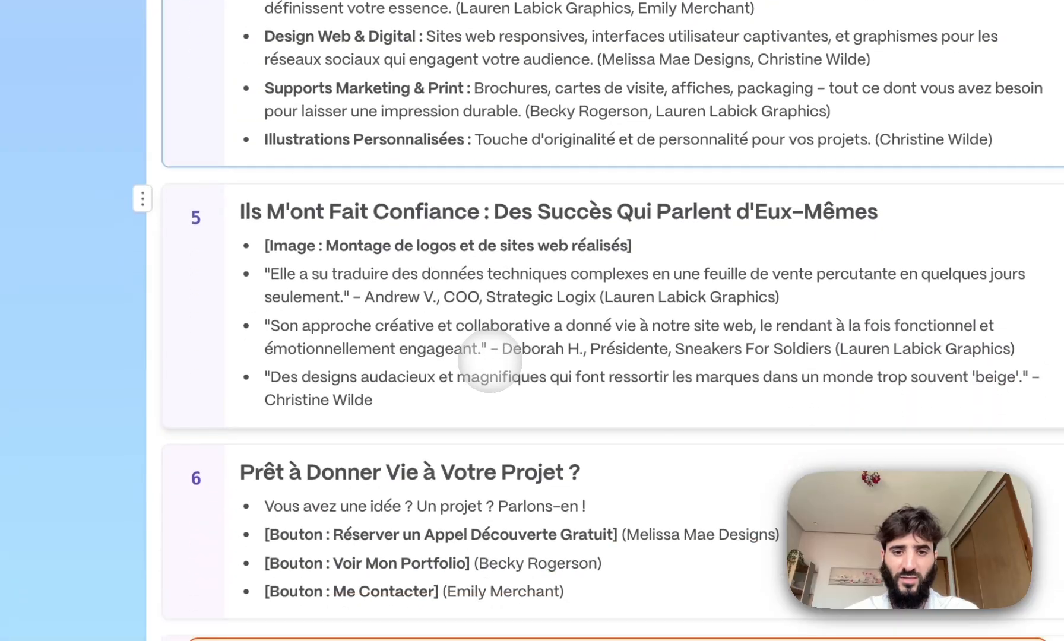
pyautogui.scroll(-2, 490, 361)
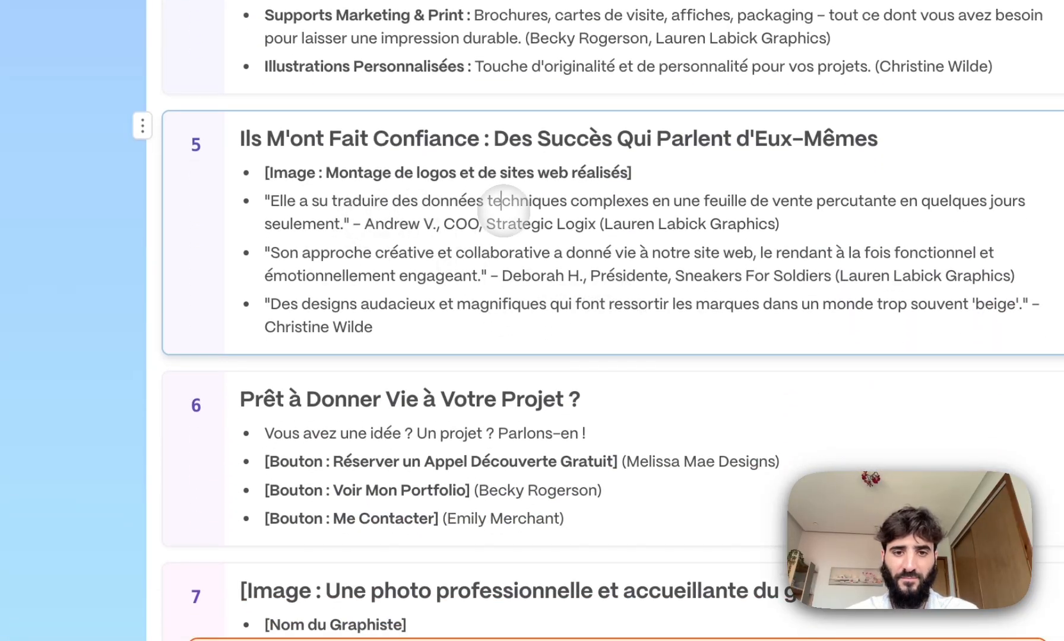
pyautogui.scroll(-7, 430, 422)
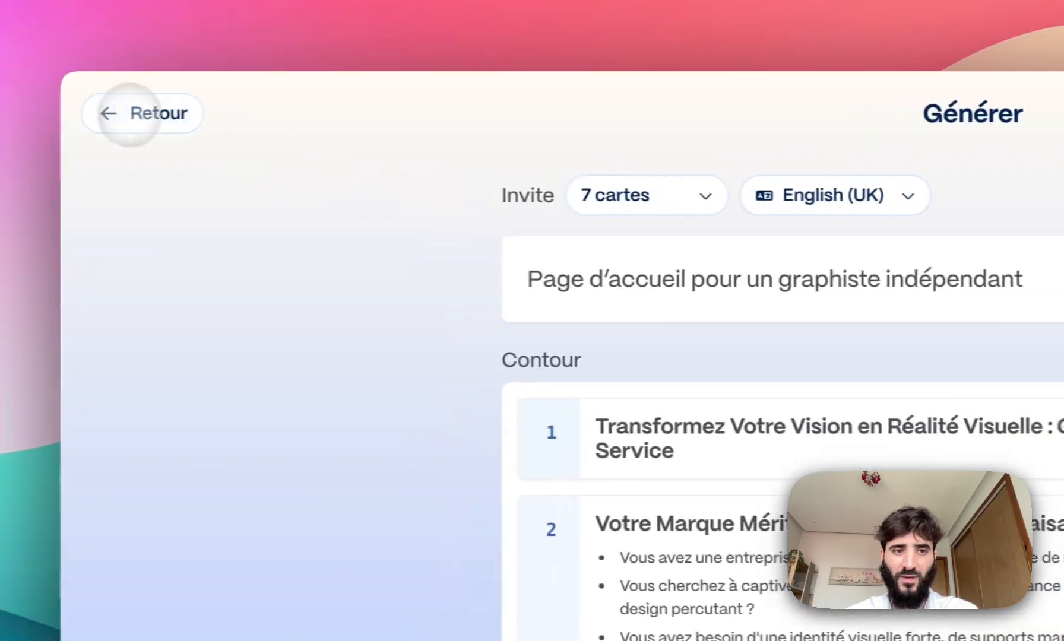
# Return from the graphic designer outline to the generation setup and switch the type to Document.
pyautogui.click(129, 114)
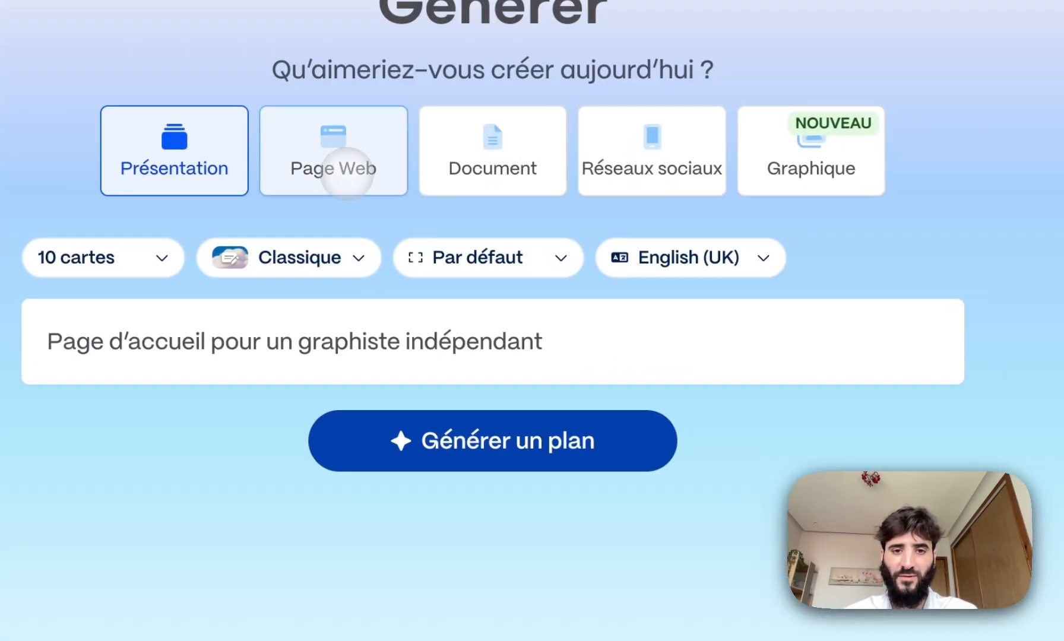
pyautogui.click(347, 174)
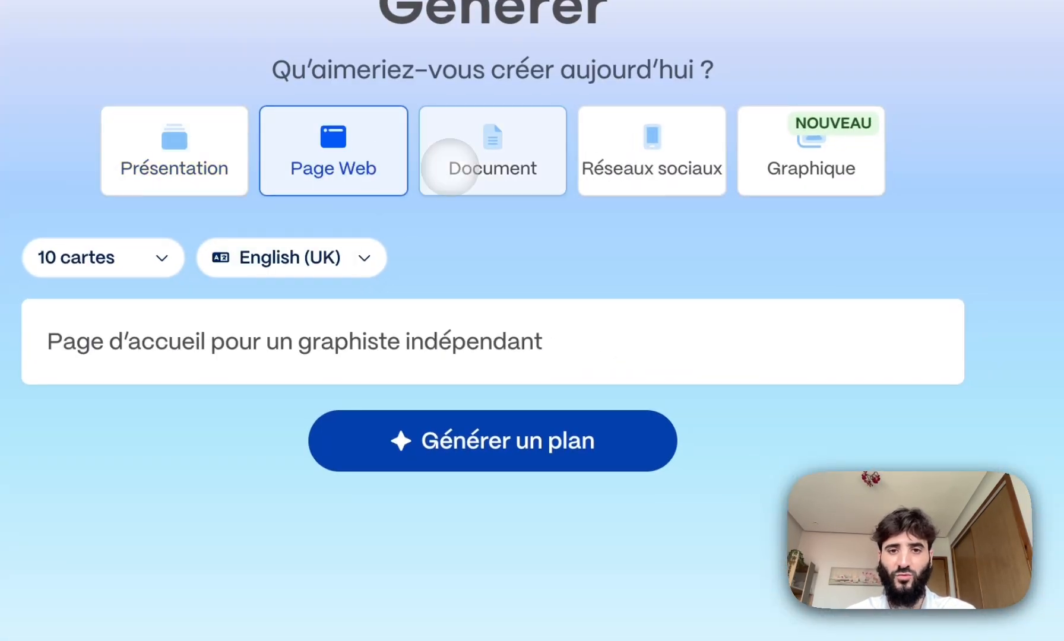
pyautogui.click(447, 173)
# Set the document's language to Français and the number of cards to 5.
pyautogui.click(521, 257)
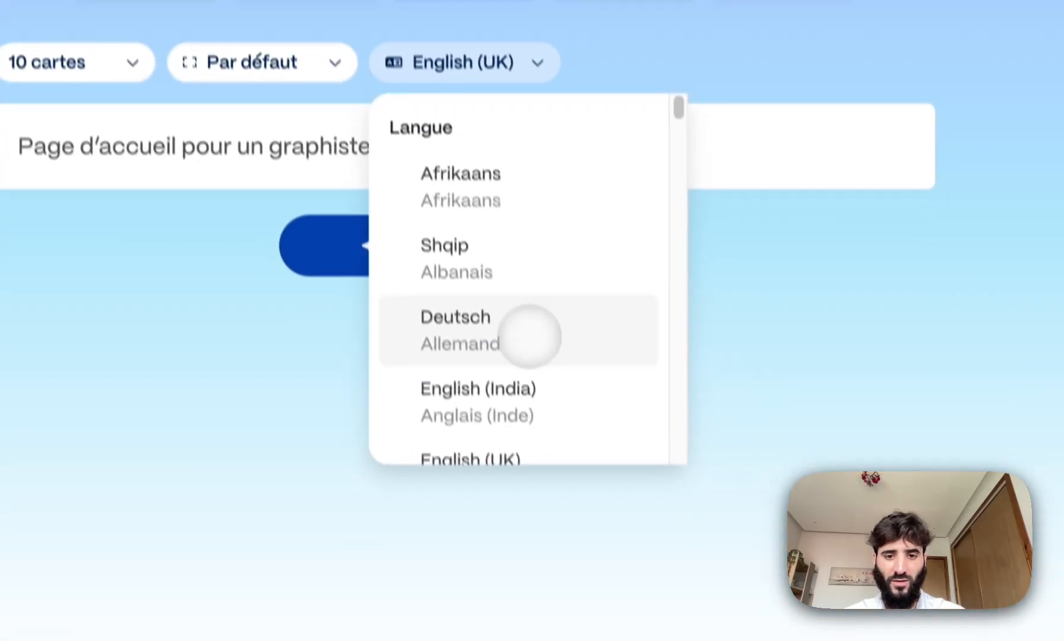
pyautogui.scroll(-5, 529, 337)
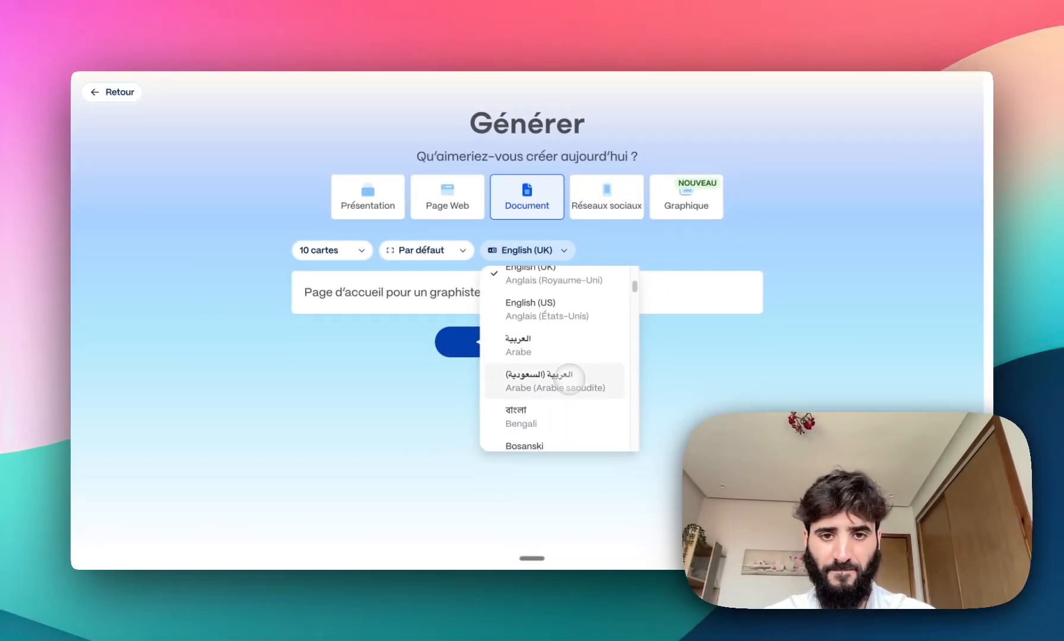
pyautogui.scroll(-10, 569, 378)
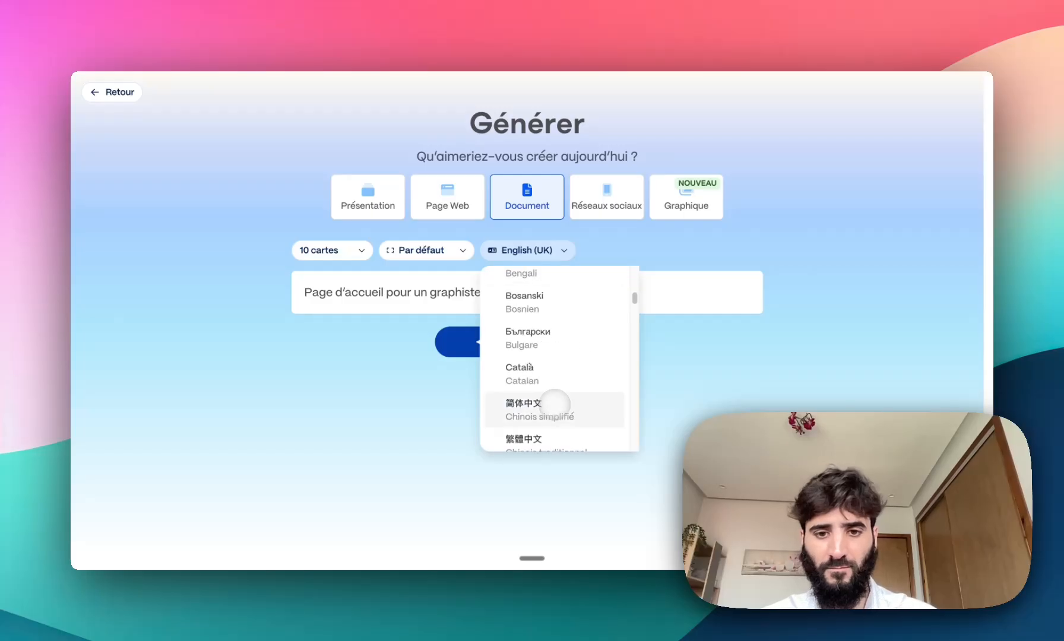
pyautogui.scroll(5, 554, 406)
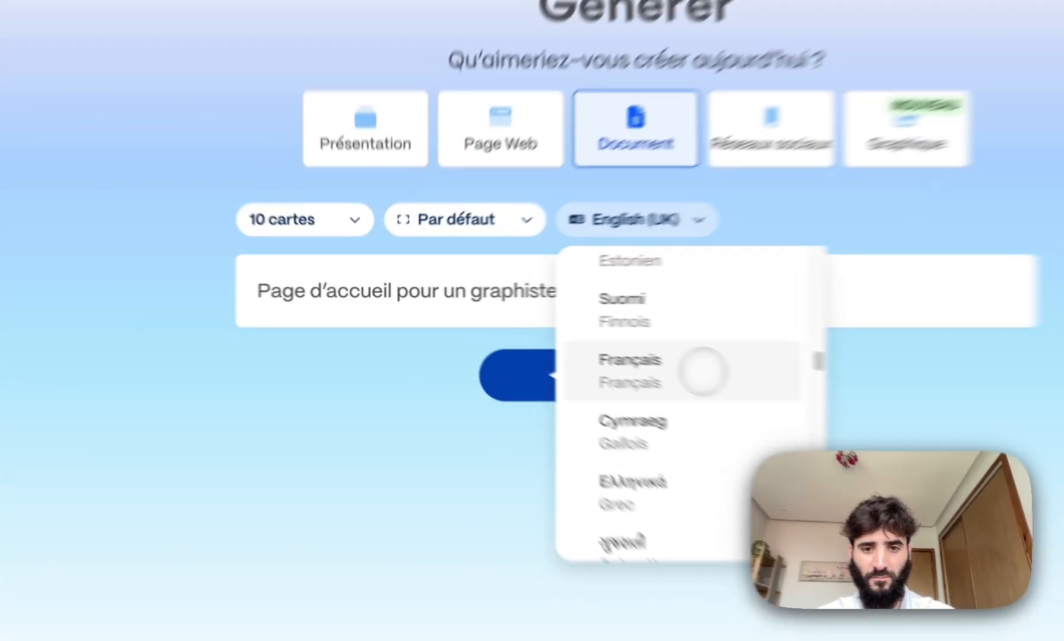
pyautogui.click(567, 337)
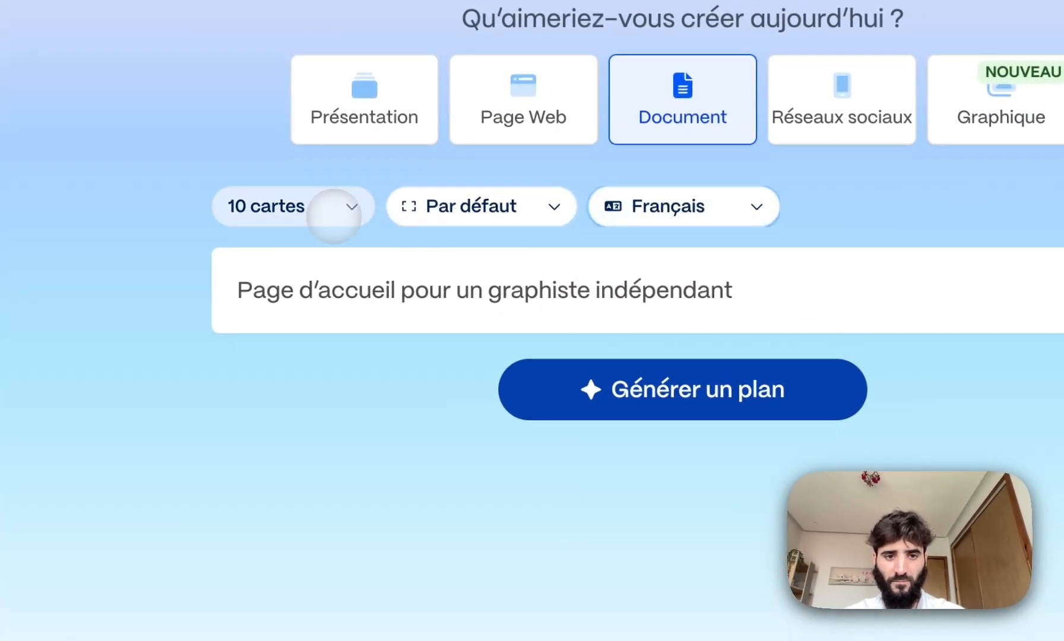
pyautogui.click(357, 252)
pyautogui.click(633, 267)
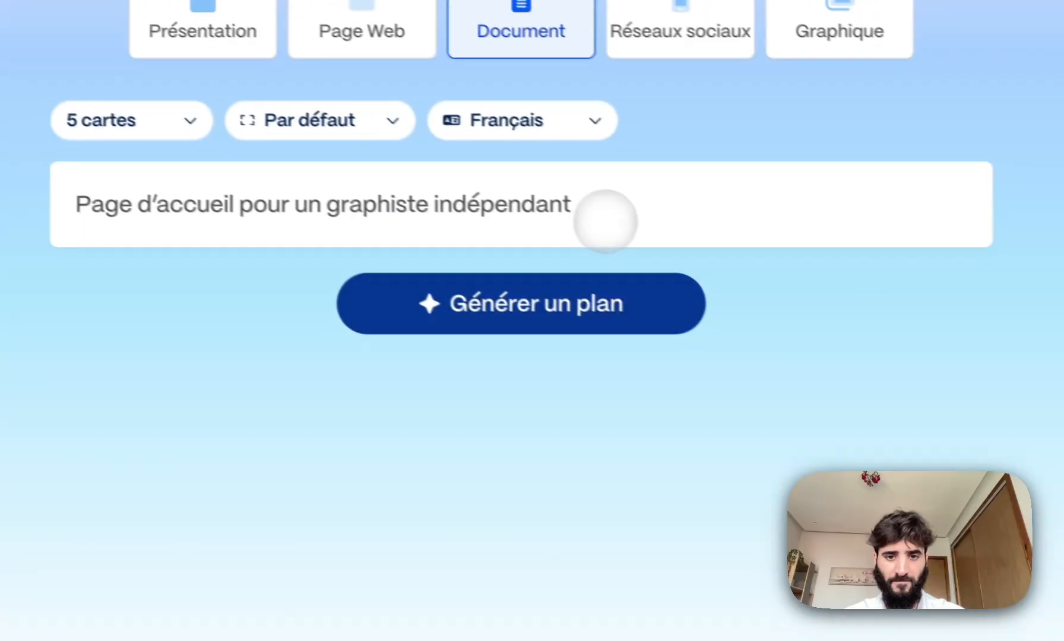
# Replace the prompt with the example "L'avenir de l'exploration spatiale" and generate the document outline.
pyautogui.click(606, 221)
pyautogui.hotkey('ctrl', 'a')
pyautogui.press('BackSpace')
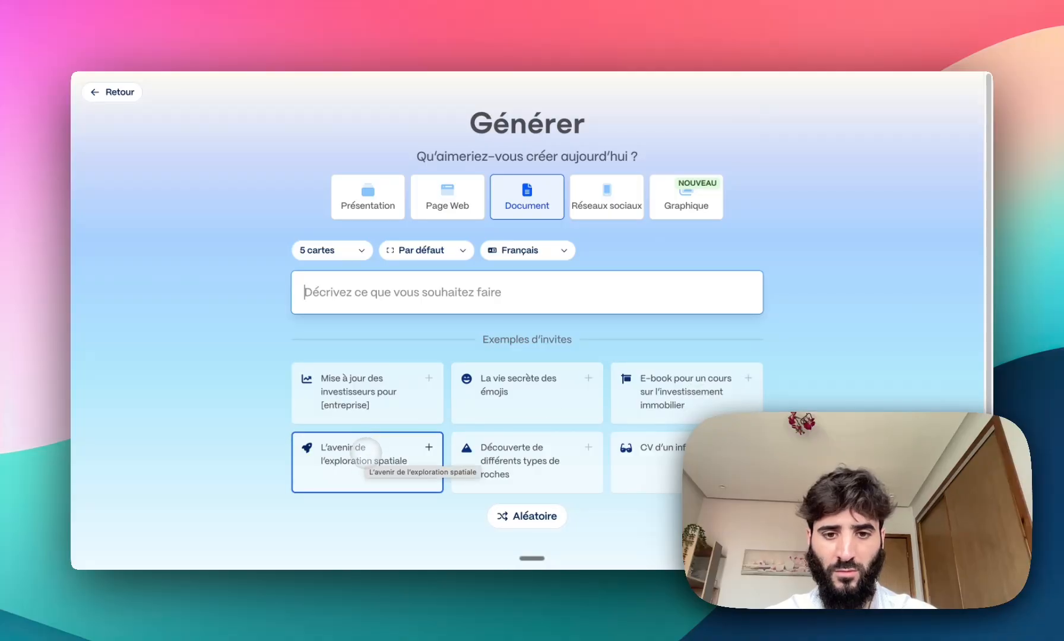
pyautogui.click(410, 460)
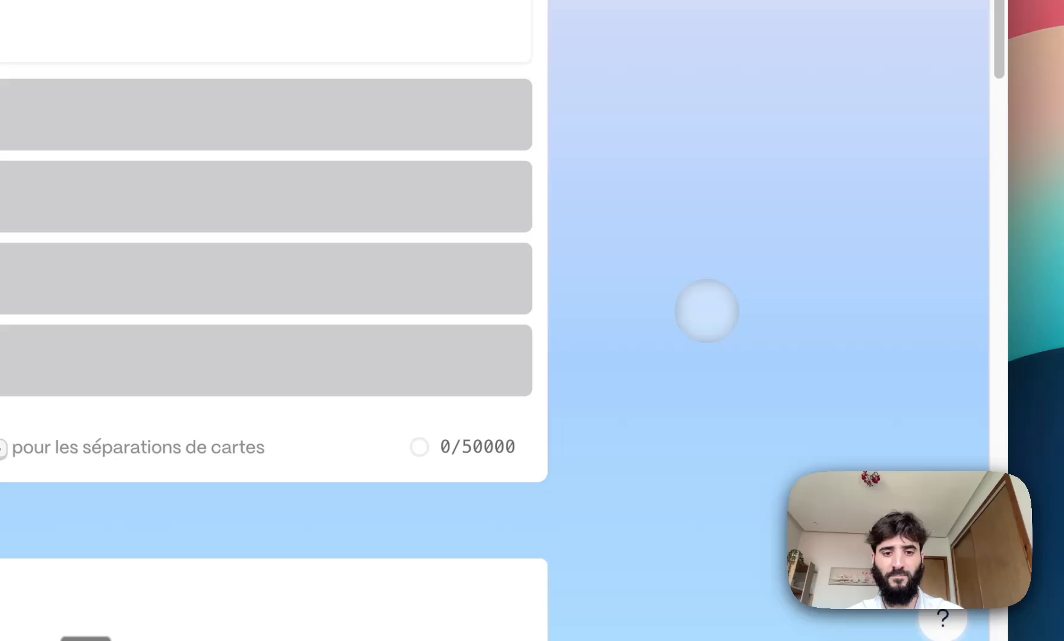
# Examine the space exploration outline and highlight the Horizon 2061 item under the scientific and technological objectives.
pyautogui.scroll(-2, 360, 341)
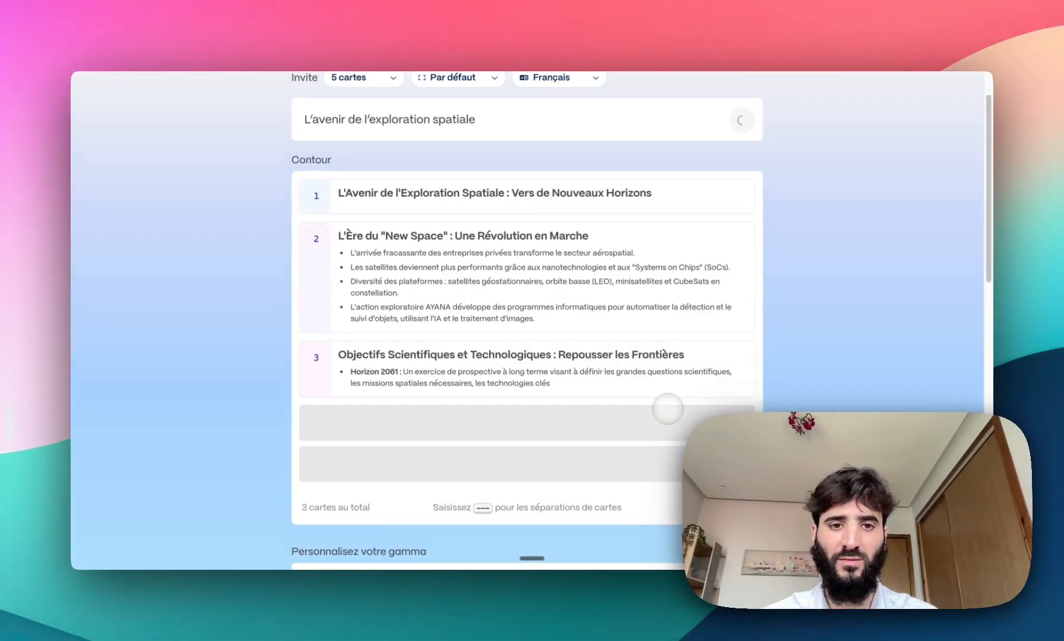
pyautogui.scroll(2, 668, 409)
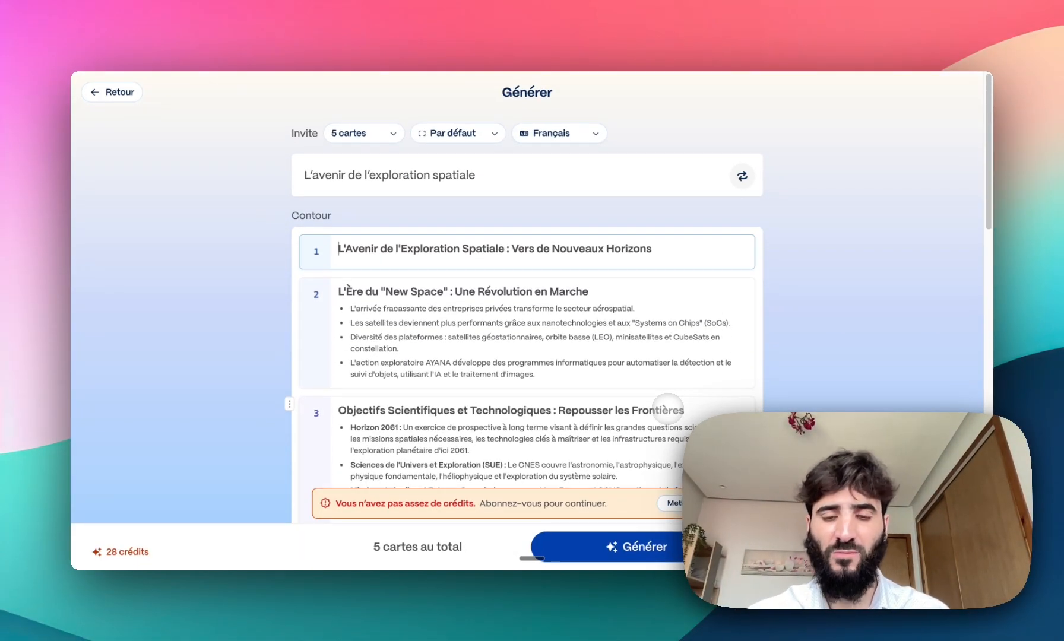
pyautogui.scroll(-1, 669, 409)
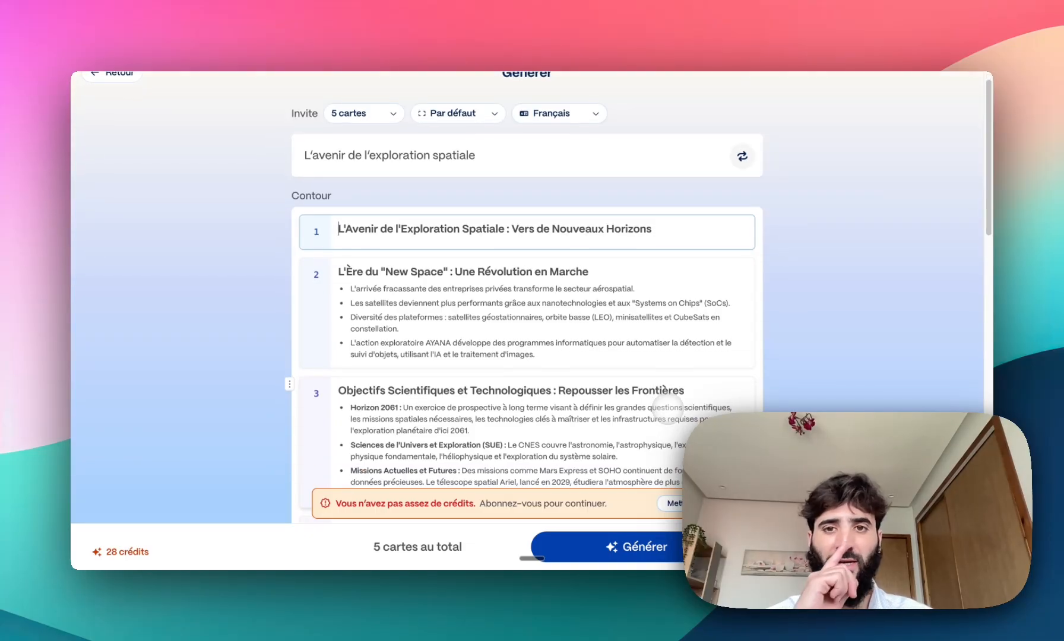
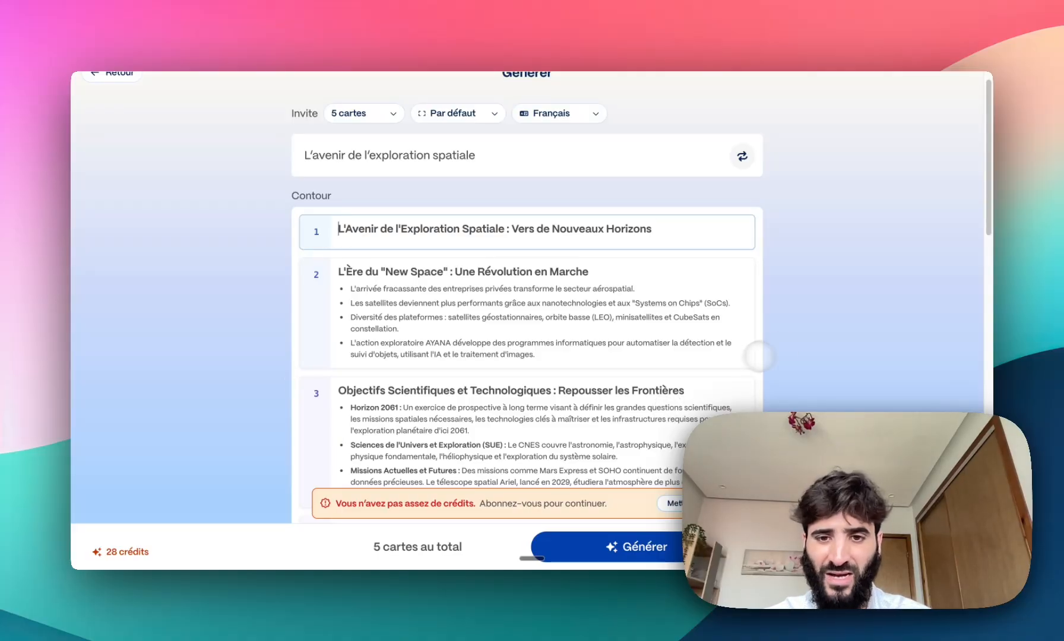
pyautogui.scroll(-5, 732, 336)
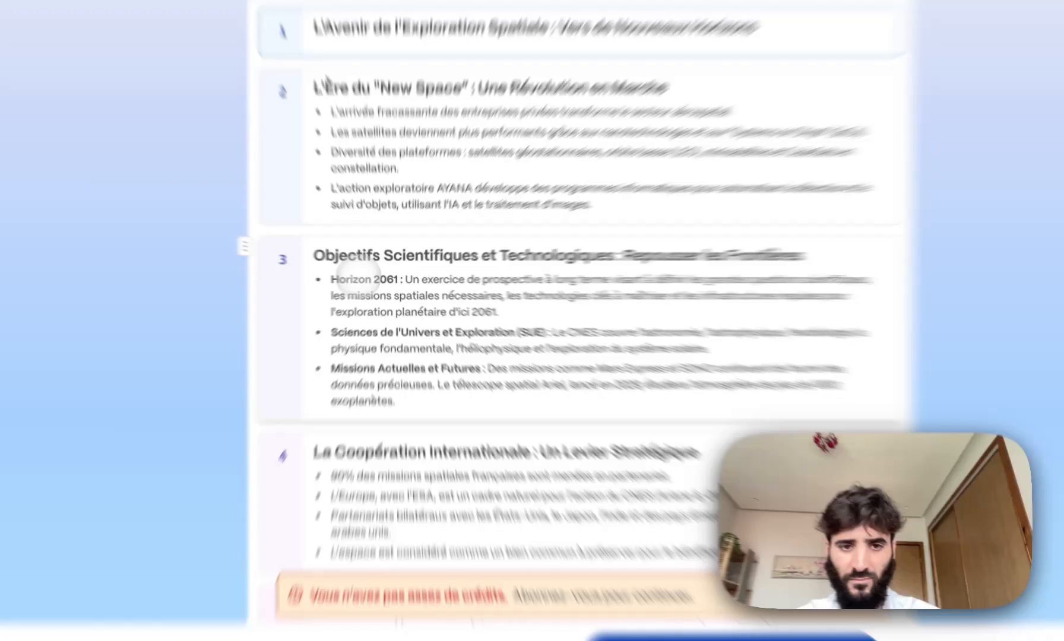
pyautogui.moveTo(370, 279); pyautogui.dragTo(528, 306)
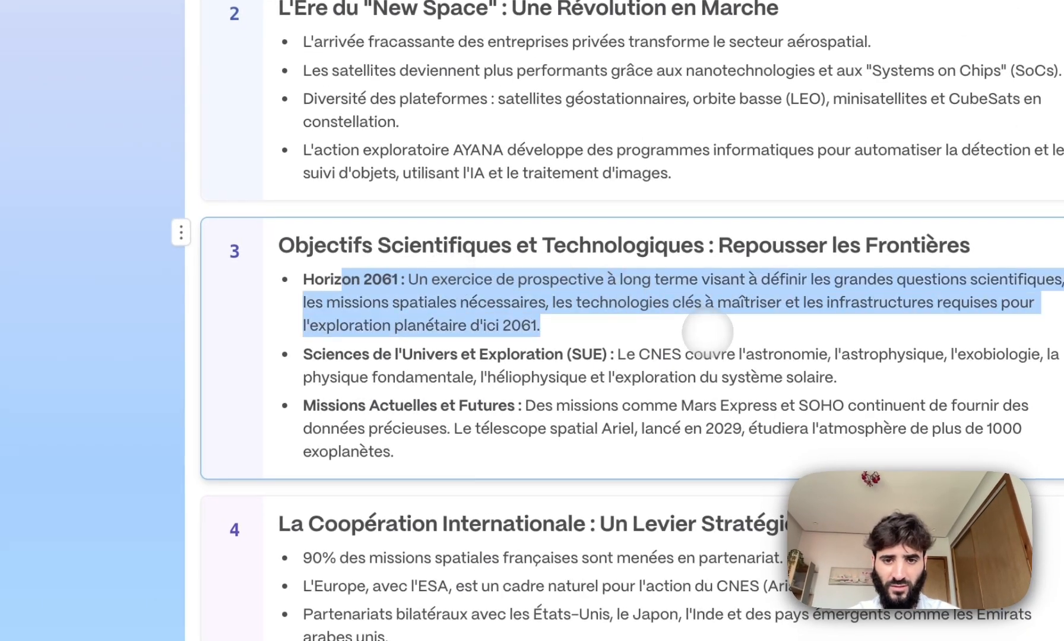
# Examine the outline's scientific objectives, international cooperation and French and European vision cards, highlighting the SUE item and the cooperation points.
pyautogui.click(438, 367)
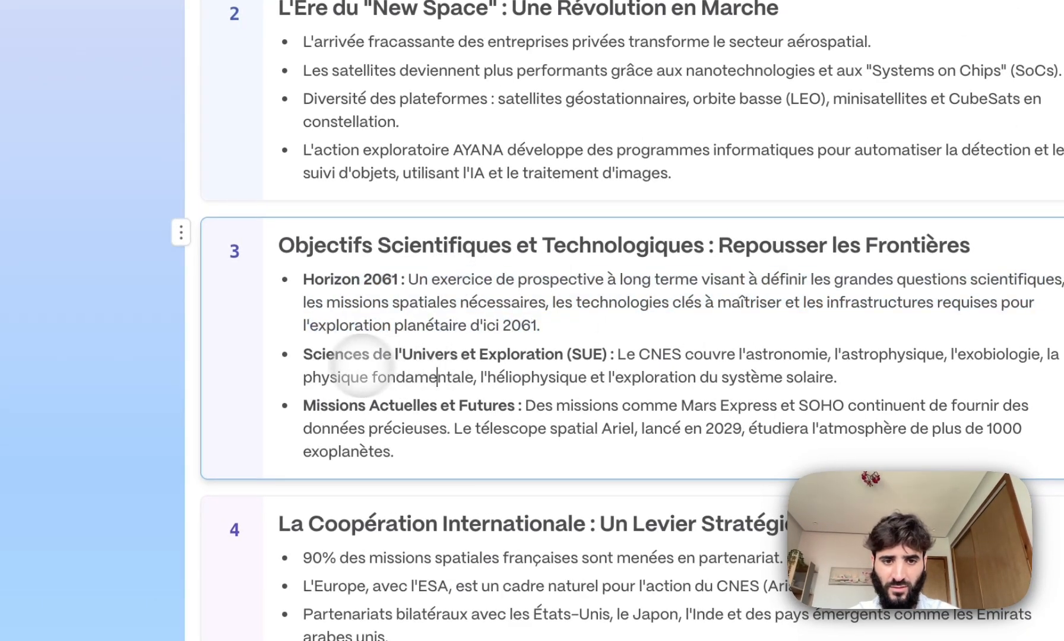
pyautogui.moveTo(280, 353); pyautogui.dragTo(837, 354)
pyautogui.moveTo(462, 306); pyautogui.dragTo(393, 341)
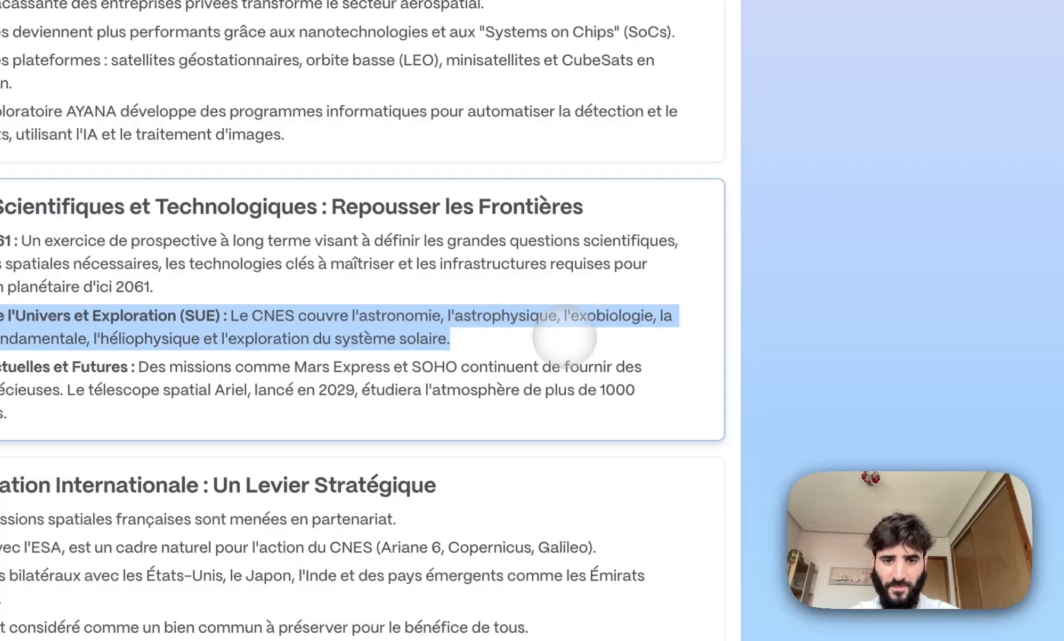
pyautogui.click(751, 338)
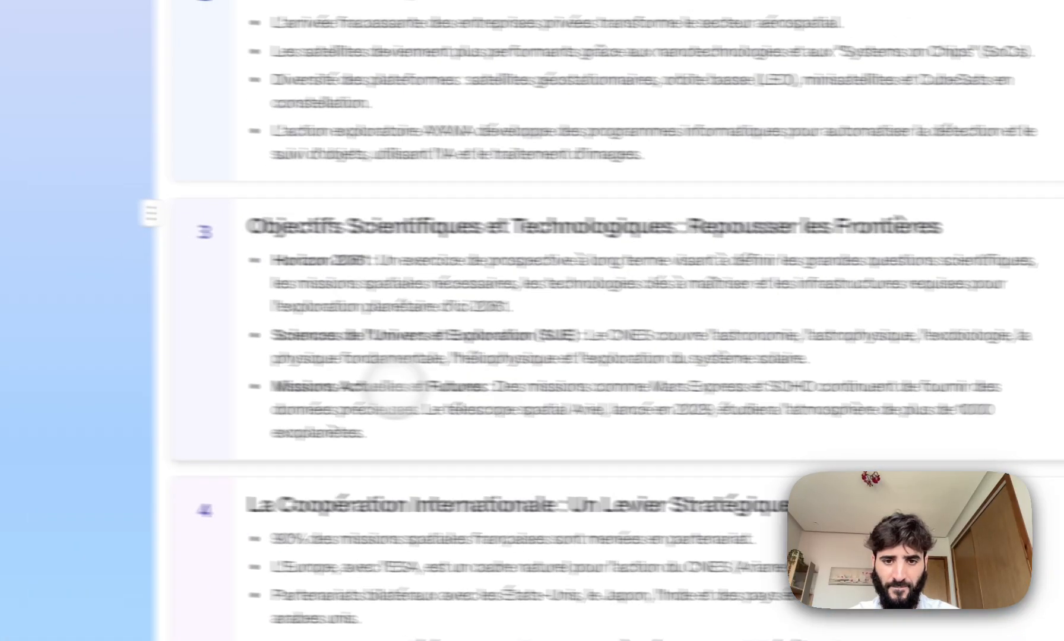
pyautogui.scroll(-4, 479, 406)
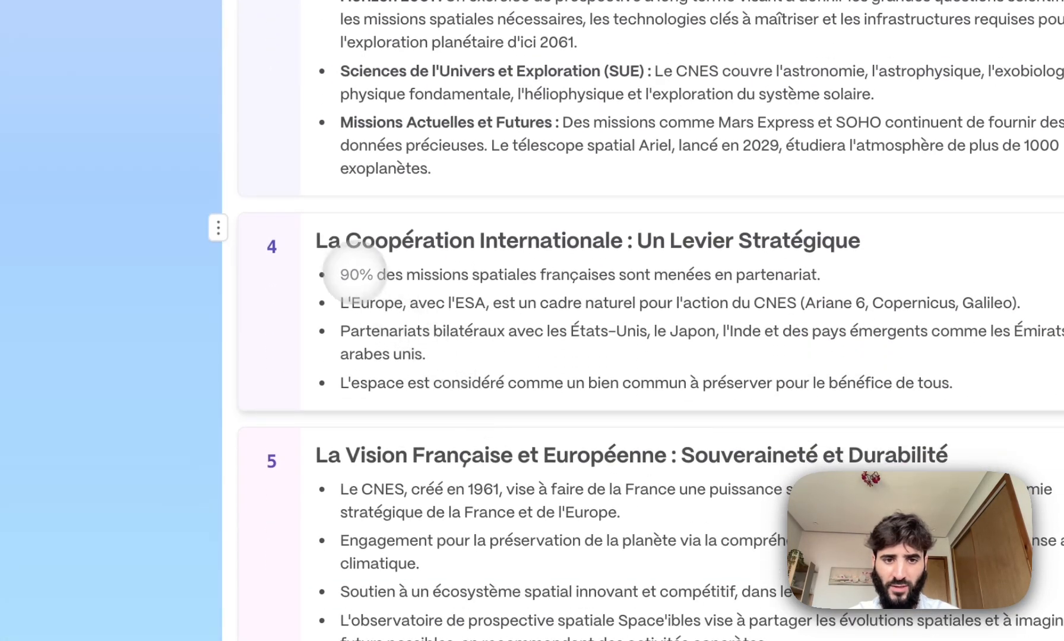
pyautogui.moveTo(355, 272); pyautogui.dragTo(961, 318)
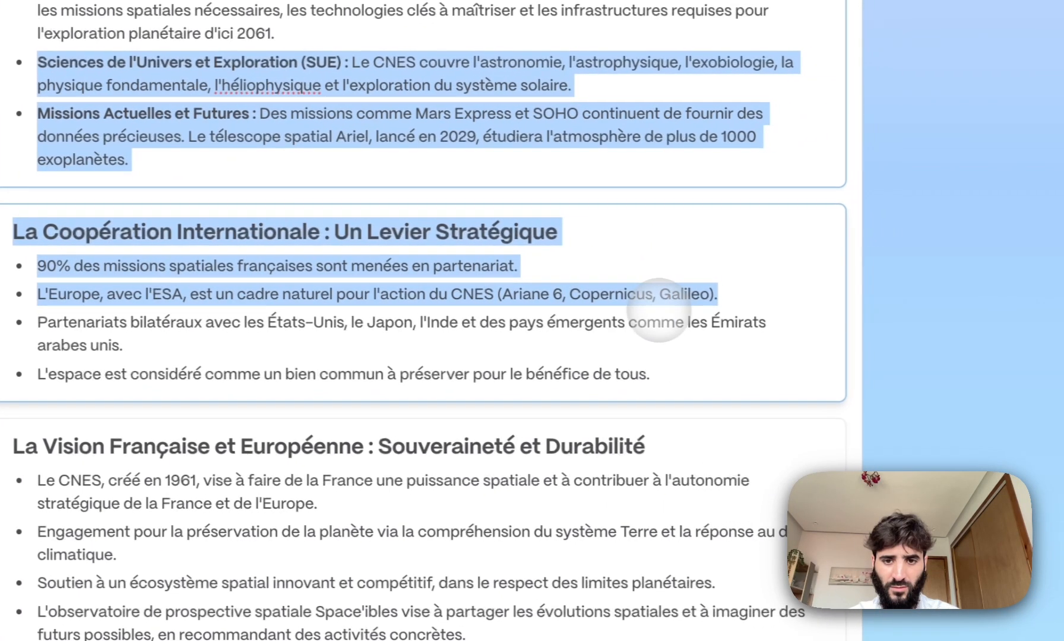
pyautogui.moveTo(658, 310); pyautogui.dragTo(753, 348)
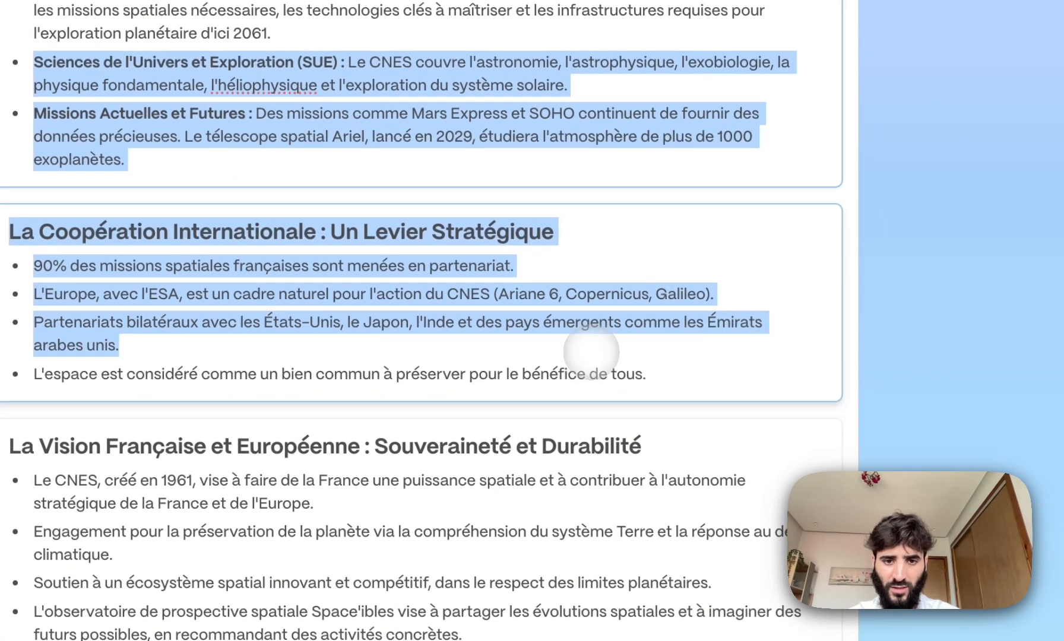
pyautogui.click(591, 352)
pyautogui.scroll(-1, 582, 351)
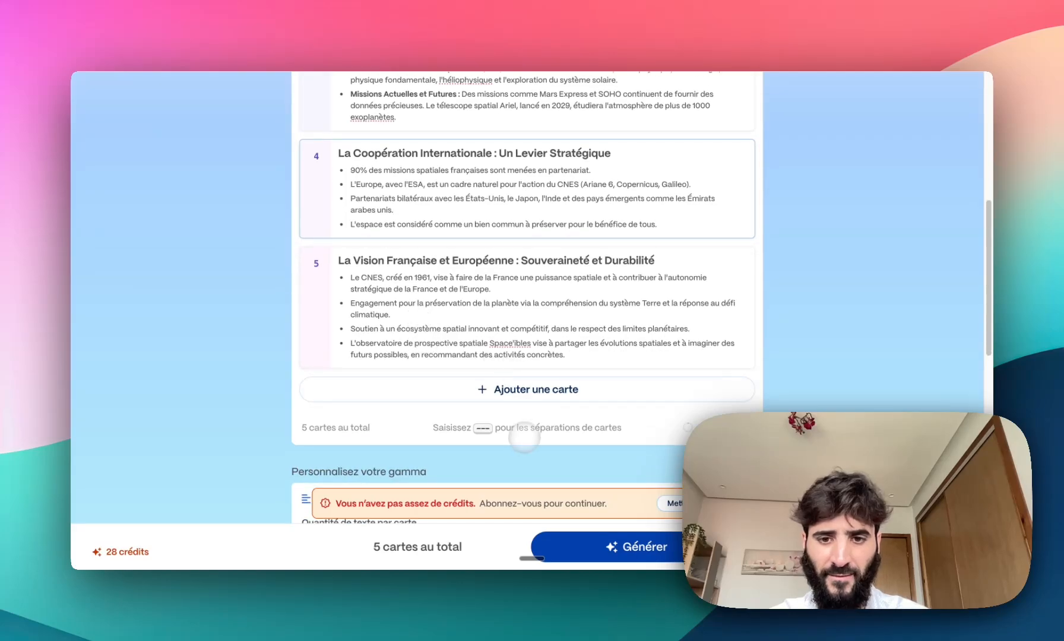
pyautogui.scroll(-5, 524, 439)
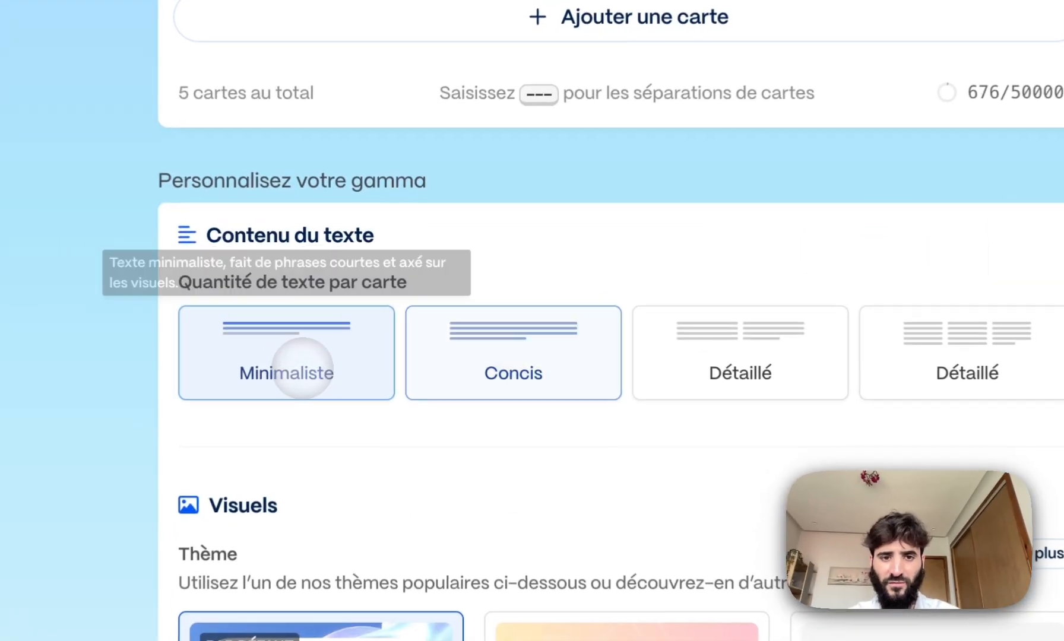
pyautogui.scroll(8, 689, 288)
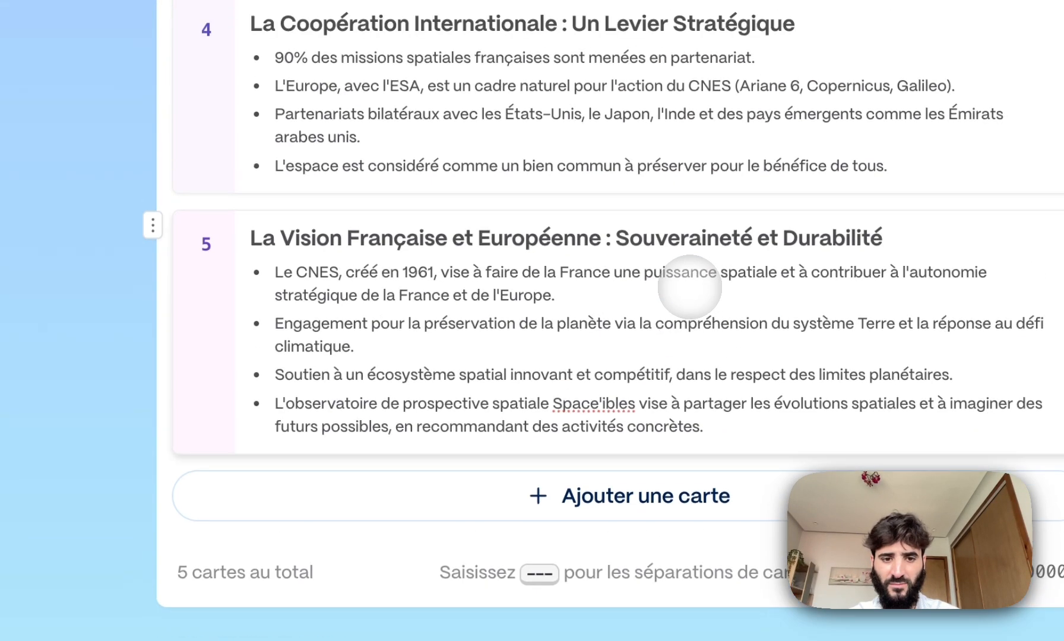
# Try the amounts of text per card and keep the densest Détaillé option.
pyautogui.scroll(-10, 690, 288)
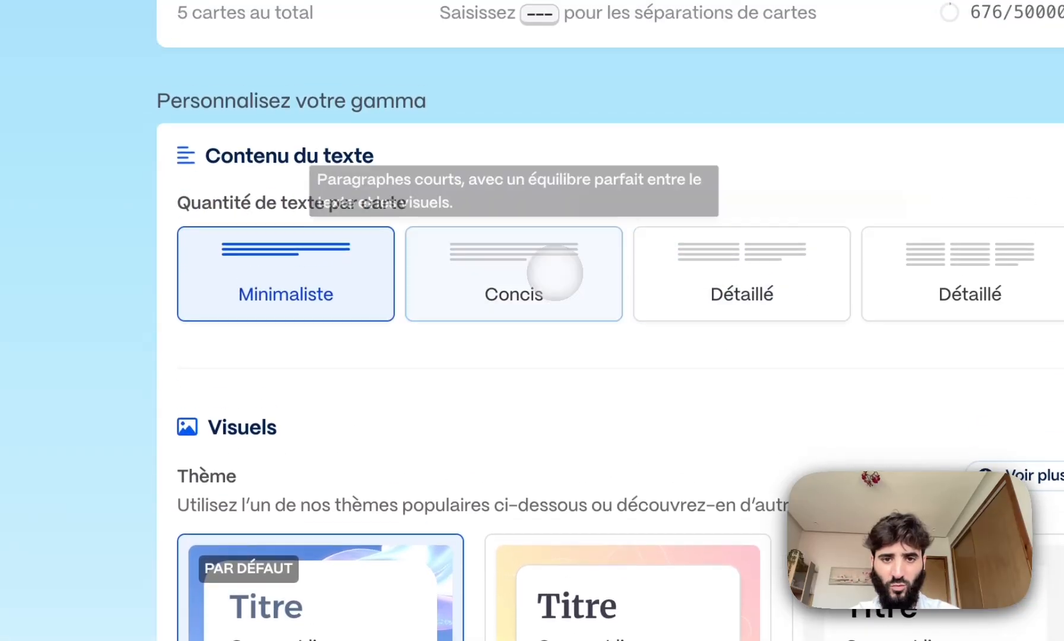
pyautogui.click(558, 114)
pyautogui.click(791, 115)
pyautogui.click(966, 106)
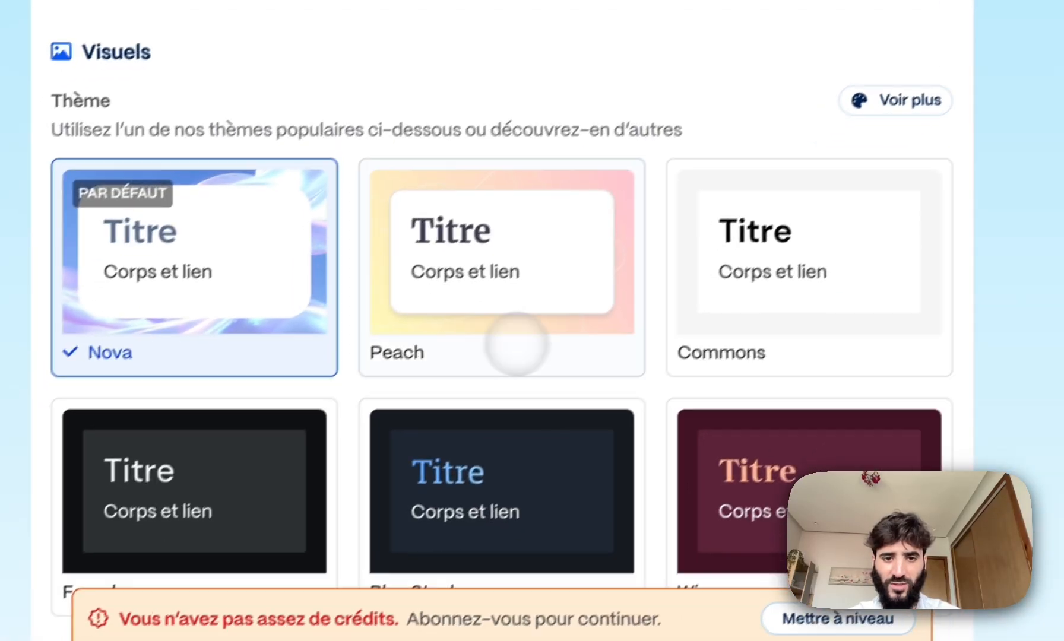
# Try several of the popular visual themes, including Commons, and select Blue Steel.
pyautogui.click(433, 575)
pyautogui.click(666, 633)
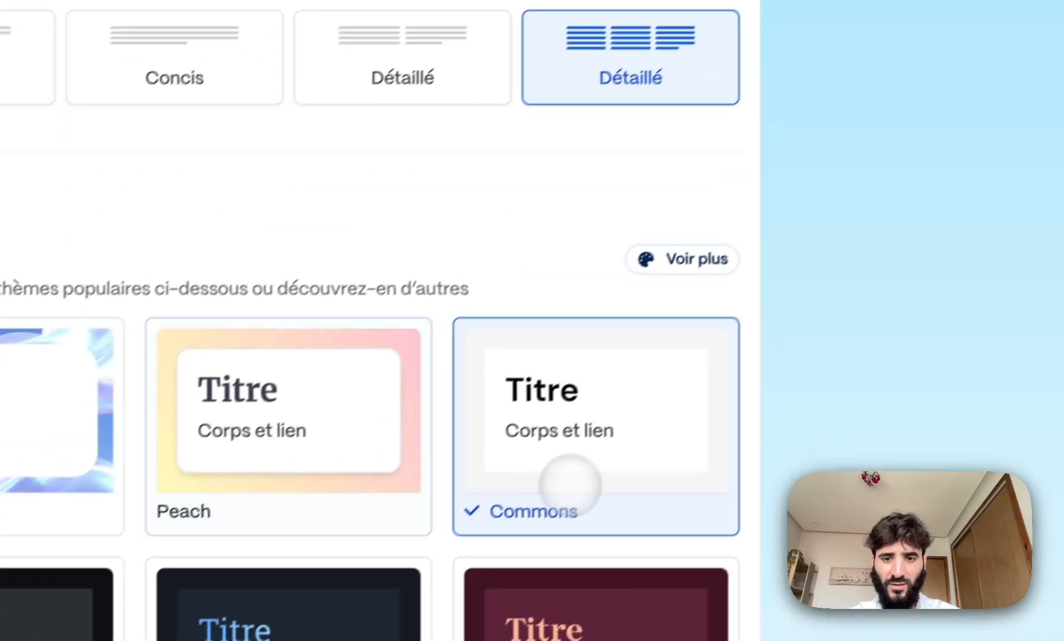
pyautogui.click(555, 634)
pyautogui.click(399, 636)
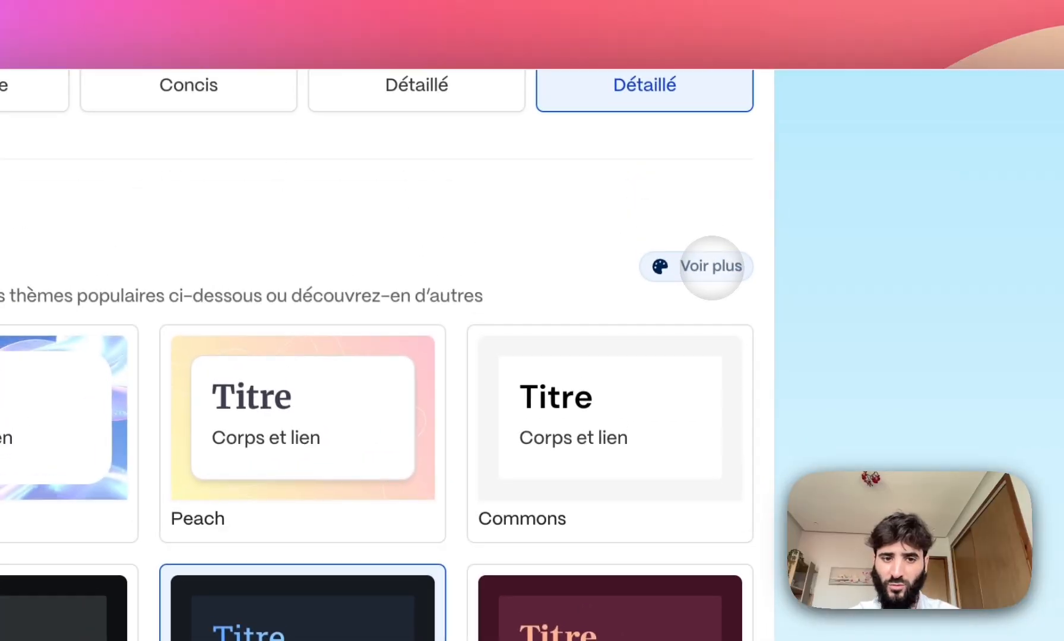
# Open the full theme gallery, search it for "espace" and clear the search.
pyautogui.click(701, 268)
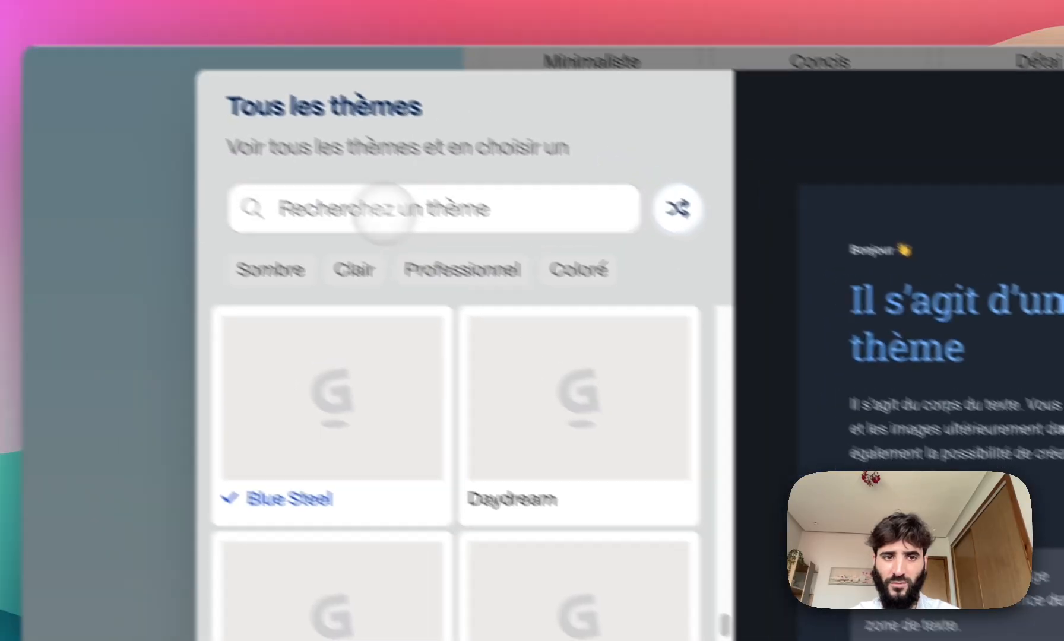
pyautogui.click(292, 159)
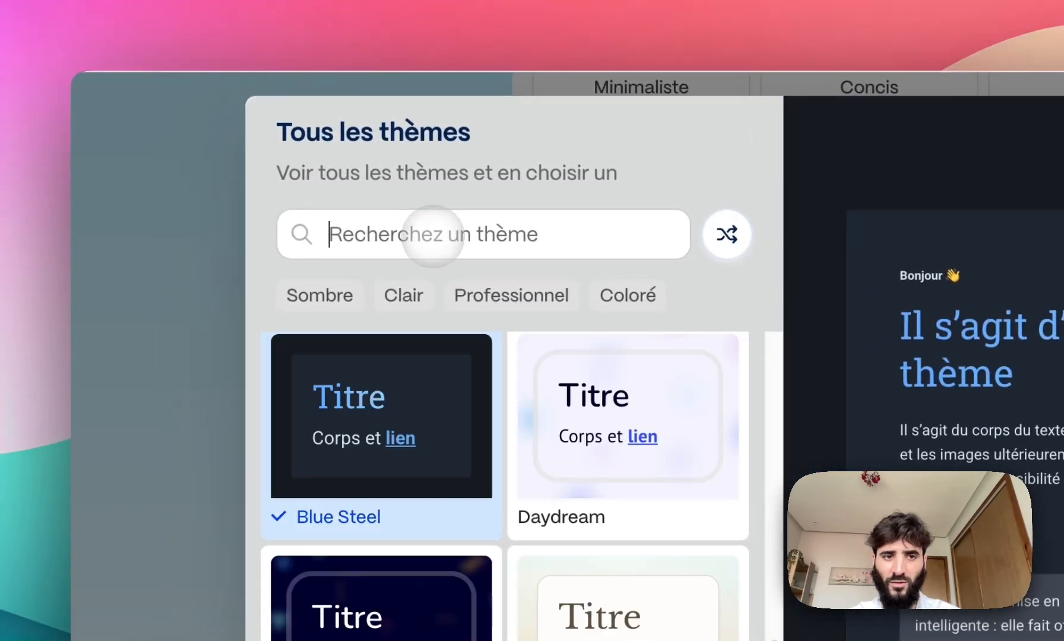
pyautogui.scroll(-2, 433, 236)
pyautogui.write('espa')
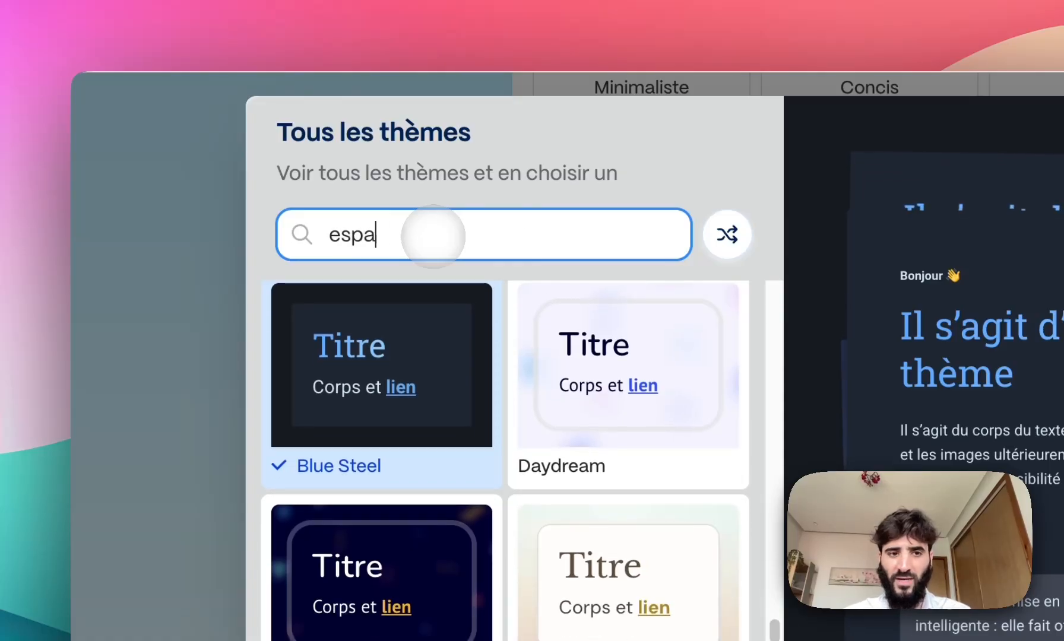
pyautogui.write('ce')
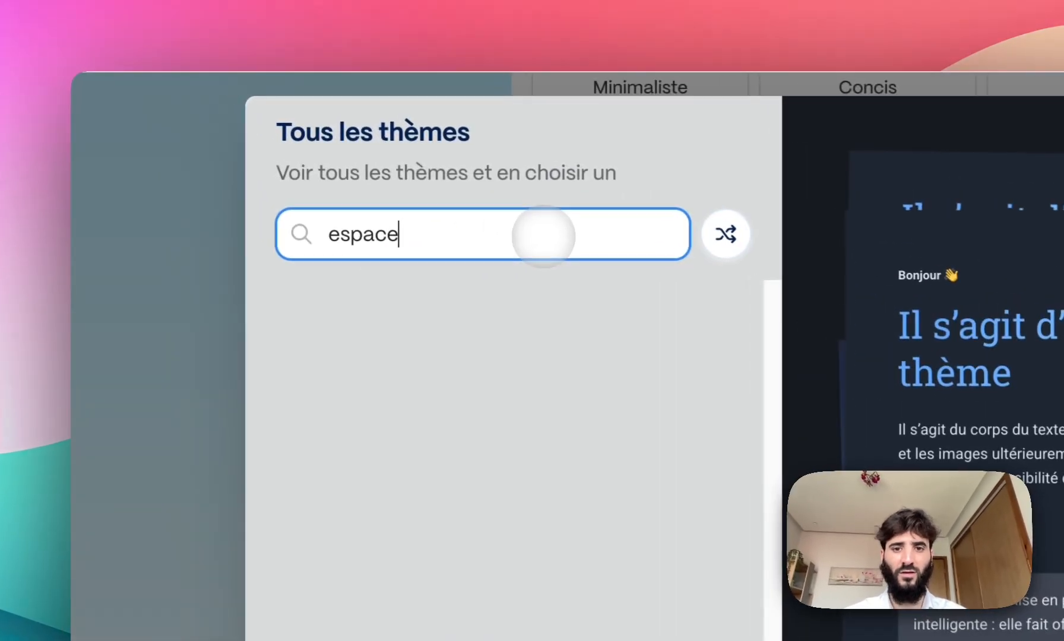
pyautogui.press('BackSpace')
pyautogui.press('BackSpace')
pyautogui.press('BackSpace')
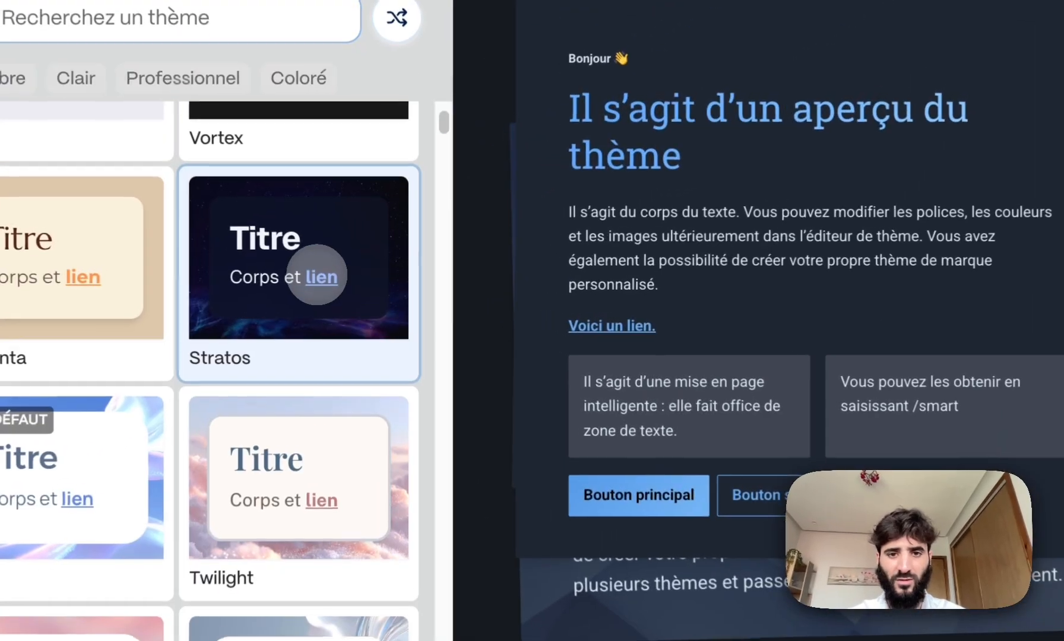
# Preview the Stratos and Orbit themes and leave the gallery without applying a theme.
pyautogui.click(334, 316)
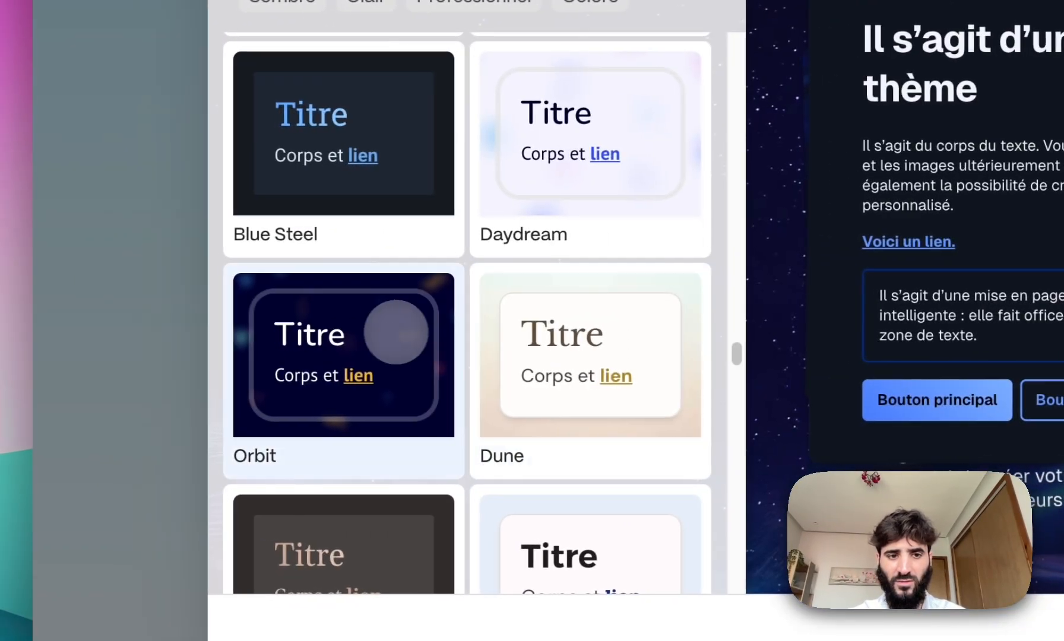
pyautogui.scroll(-2, 392, 332)
pyautogui.click(378, 303)
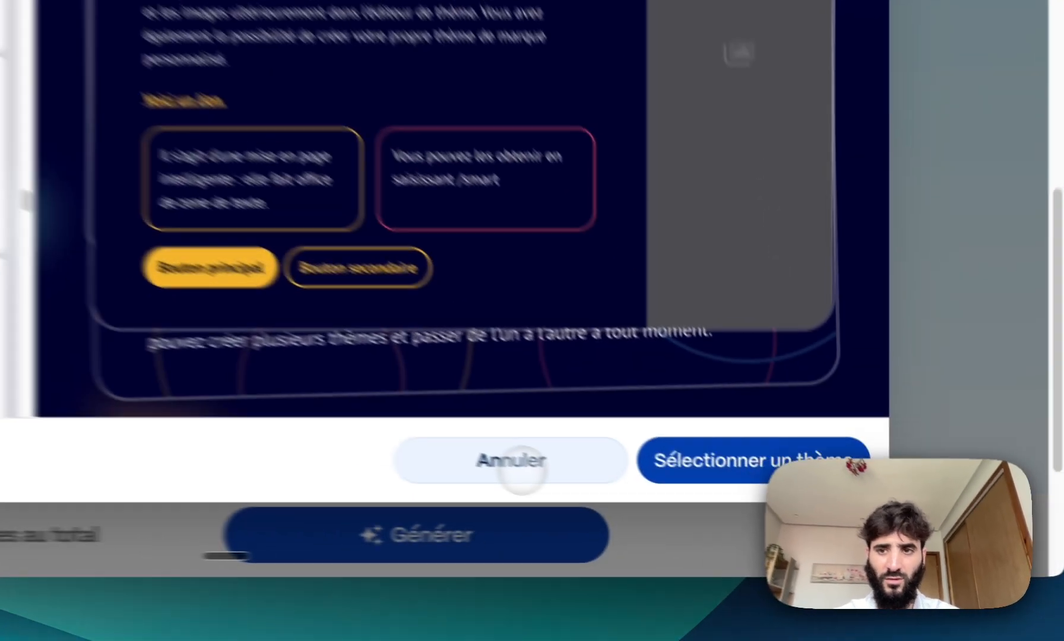
pyautogui.click(683, 508)
# Try the Verre liquide, Maillage and Cinématique image styles and select Mode de vie.
pyautogui.scroll(-6, 602, 215)
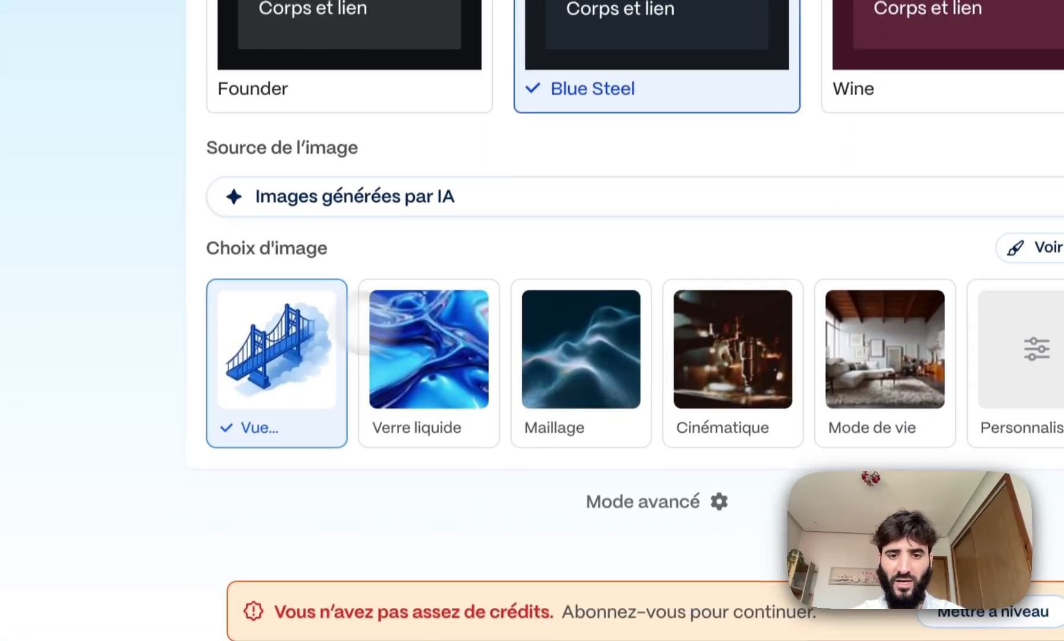
pyautogui.click(484, 359)
pyautogui.click(588, 363)
pyautogui.click(722, 363)
pyautogui.click(865, 365)
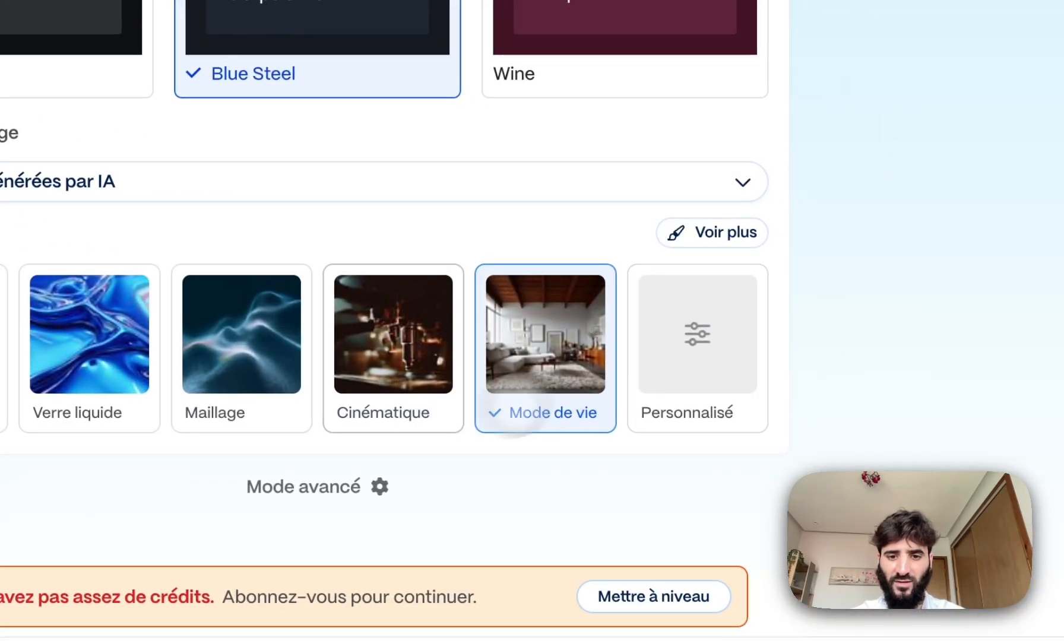
# Switch to the advanced mode and look through the prompt editor's parameters and card content.
pyautogui.click(367, 487)
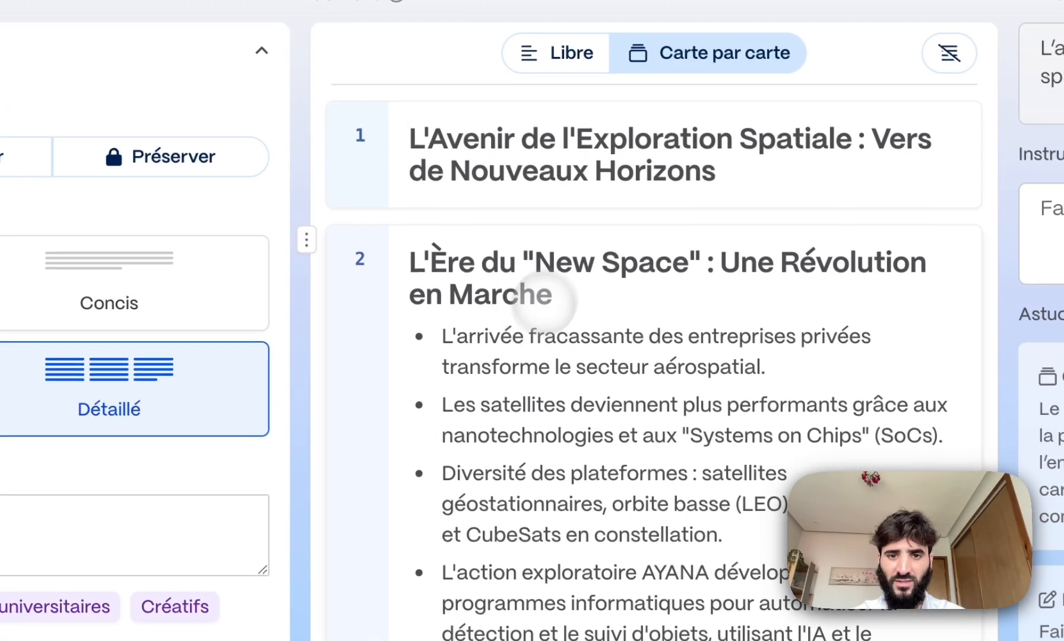
pyautogui.scroll(-10, 502, 297)
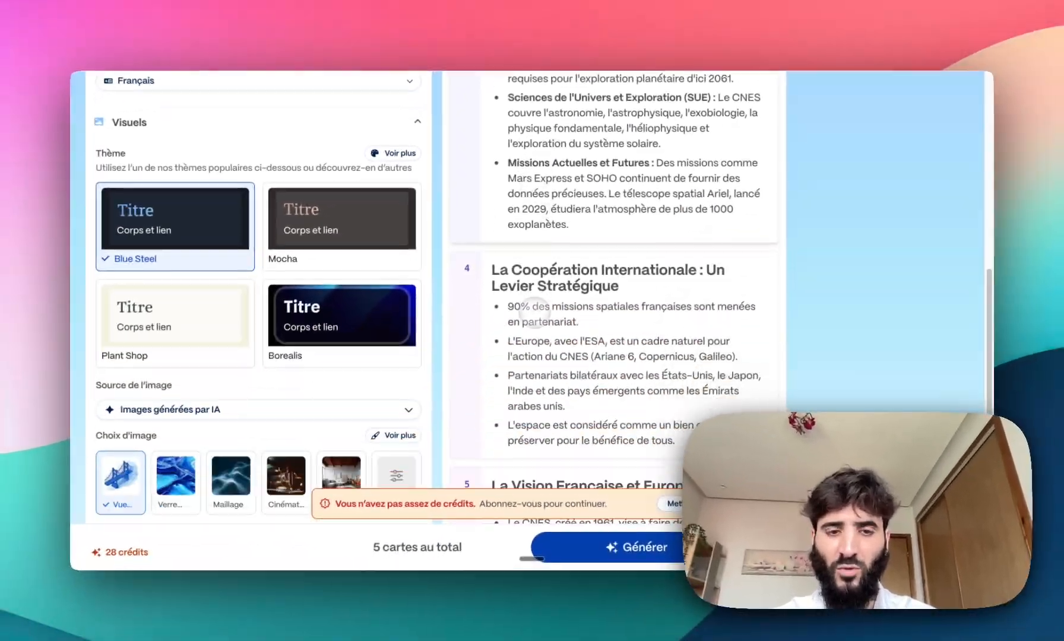
pyautogui.scroll(-3, 525, 328)
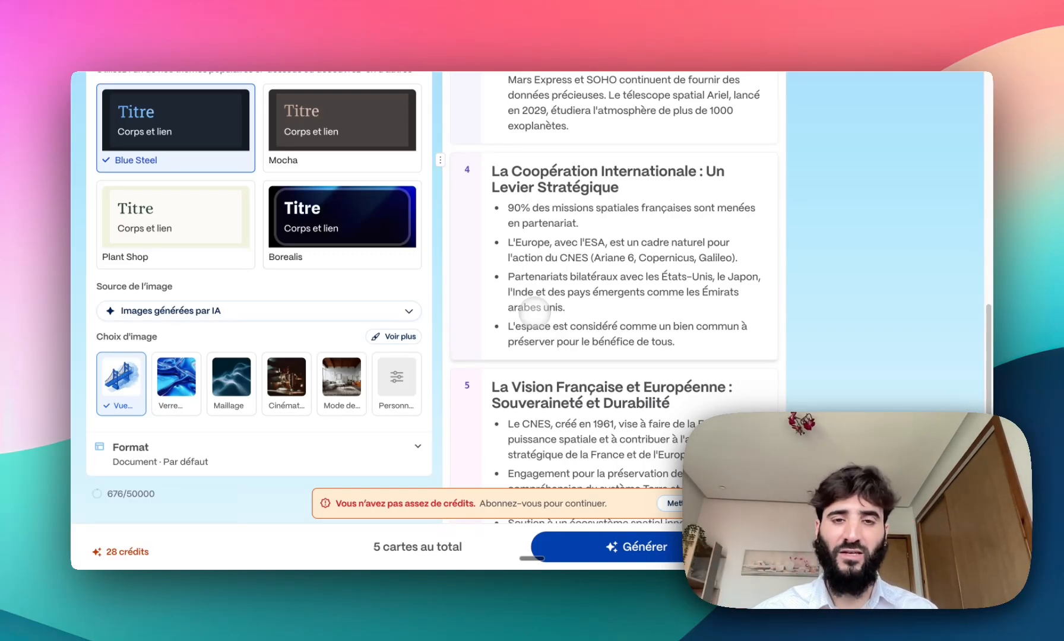
pyautogui.scroll(15, 569, 300)
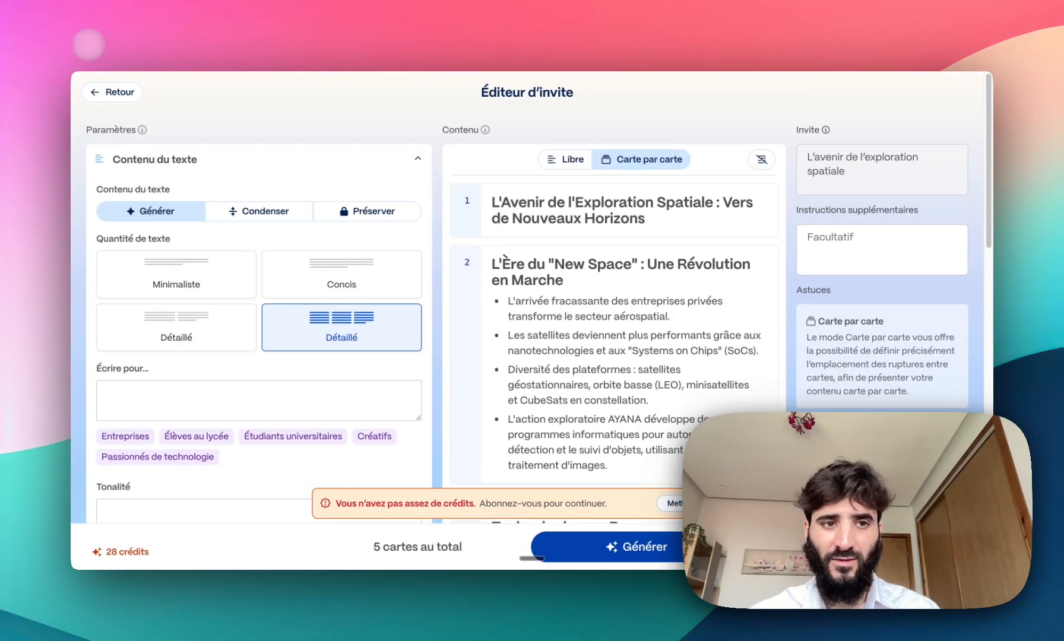
# Collapse the text content and visuals sections in the prompt editor's parameters.
pyautogui.click(103, 158)
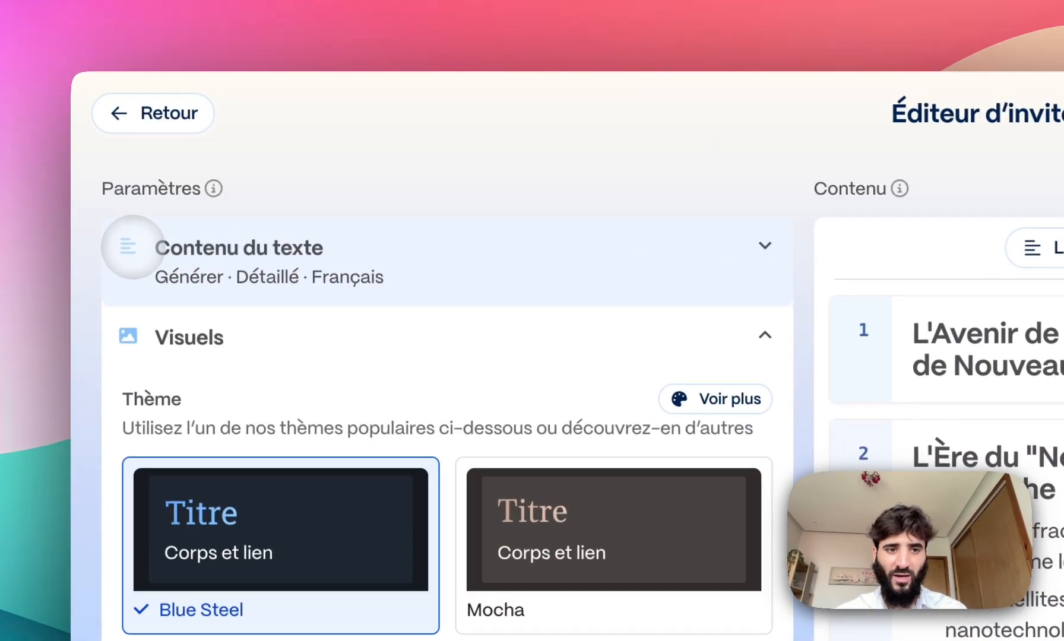
pyautogui.click(133, 247)
pyautogui.click(747, 248)
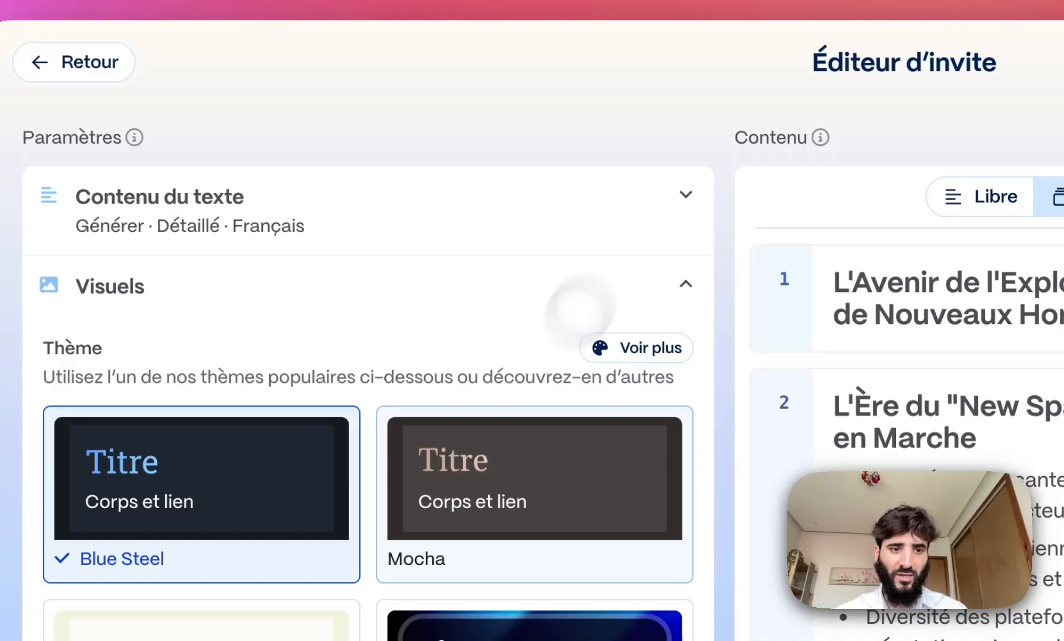
pyautogui.scroll(-3, 534, 368)
pyautogui.click(685, 144)
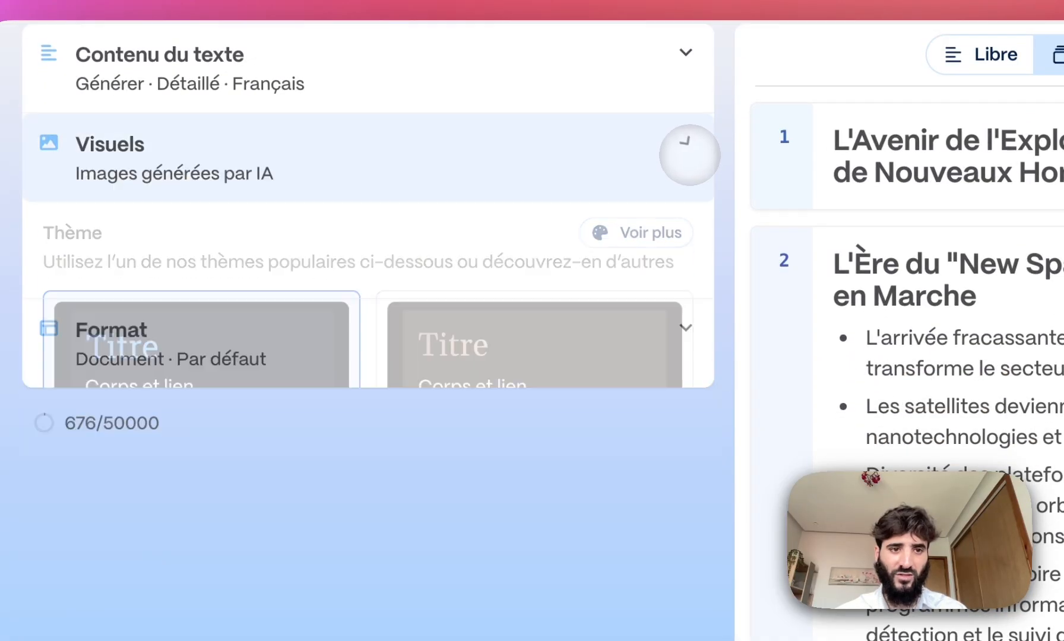
pyautogui.scroll(3, 411, 257)
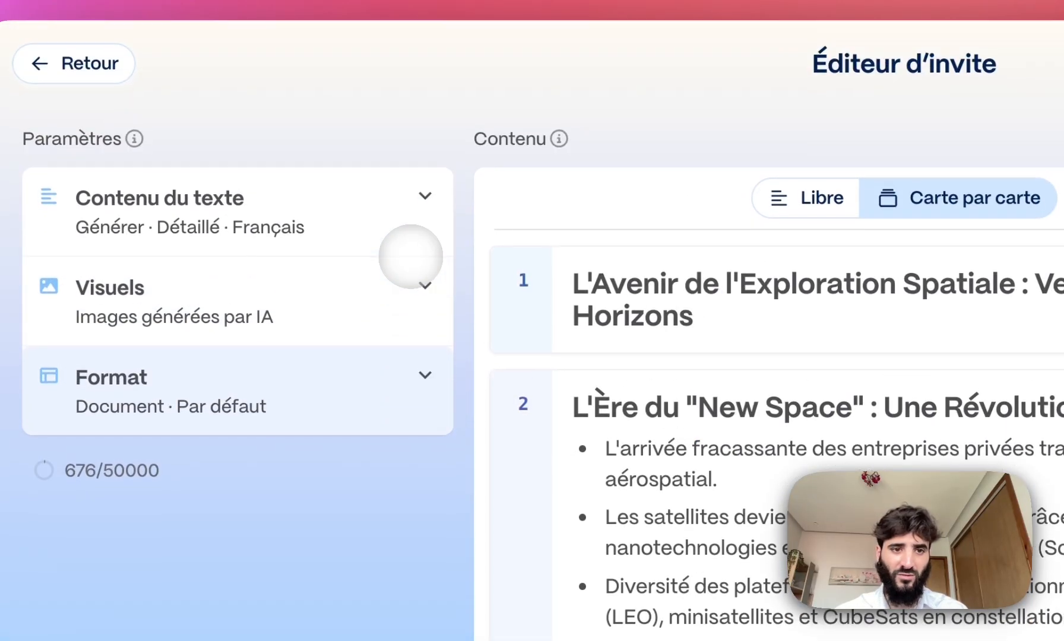
# Briefly reopen the text content and visuals sections, collapse them again and expand the Format section.
pyautogui.click(409, 209)
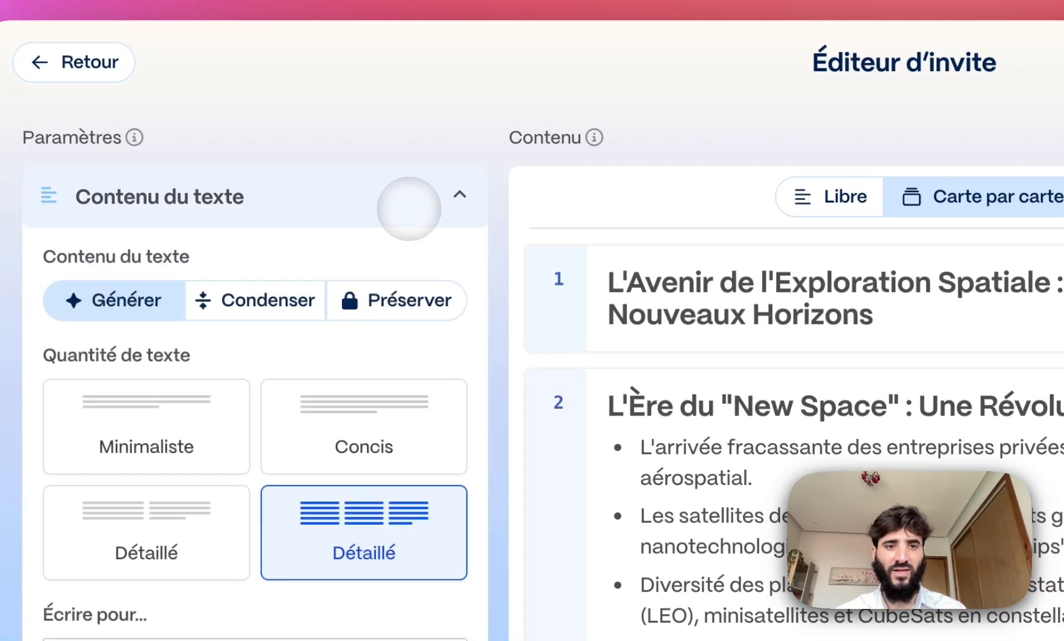
pyautogui.click(408, 208)
pyautogui.click(413, 314)
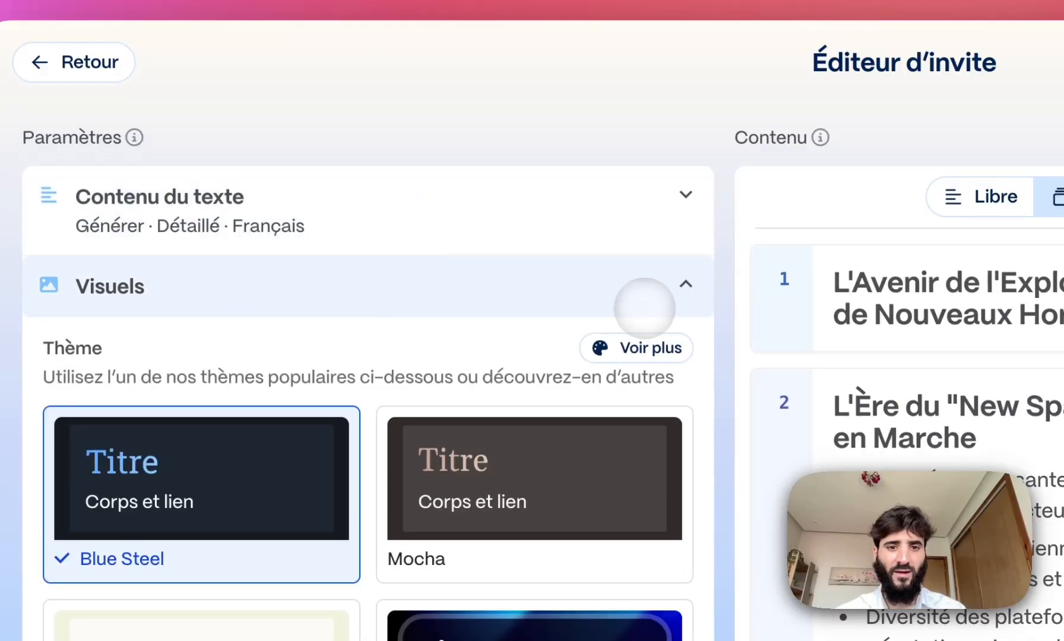
pyautogui.click(640, 303)
pyautogui.click(409, 393)
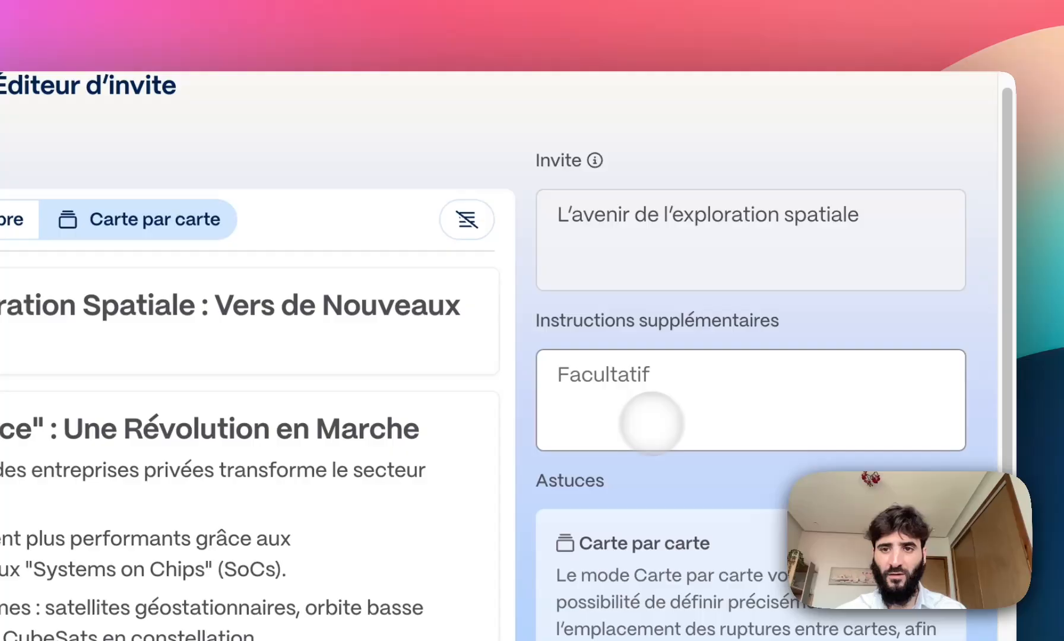
# Inspect the supplementary instructions field, the original prompt and the information about the prompt.
pyautogui.click(668, 408)
pyautogui.click(675, 213)
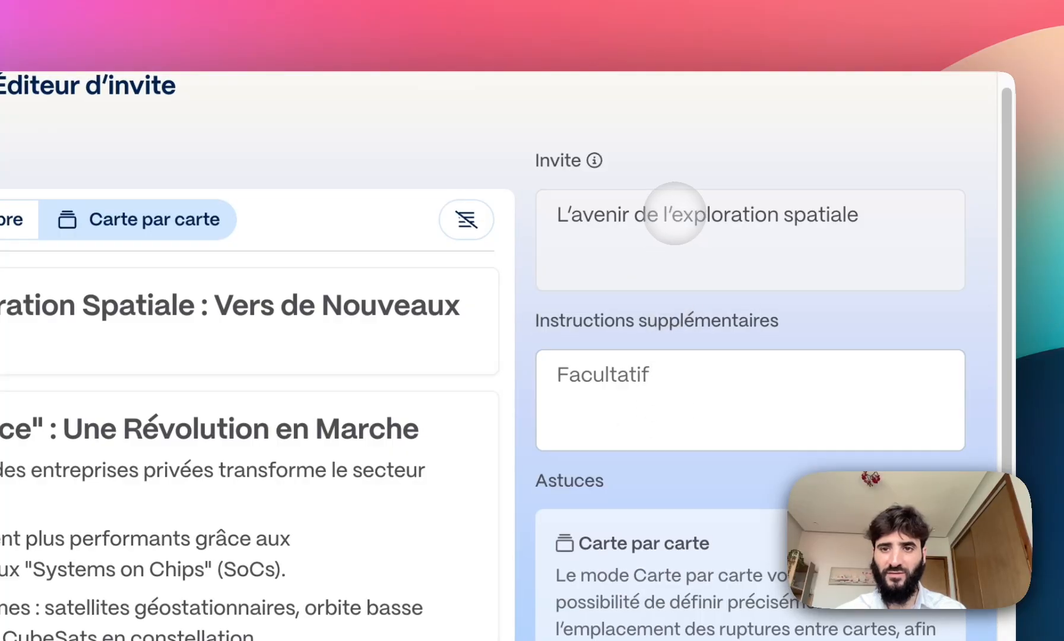
pyautogui.moveTo(594, 160)
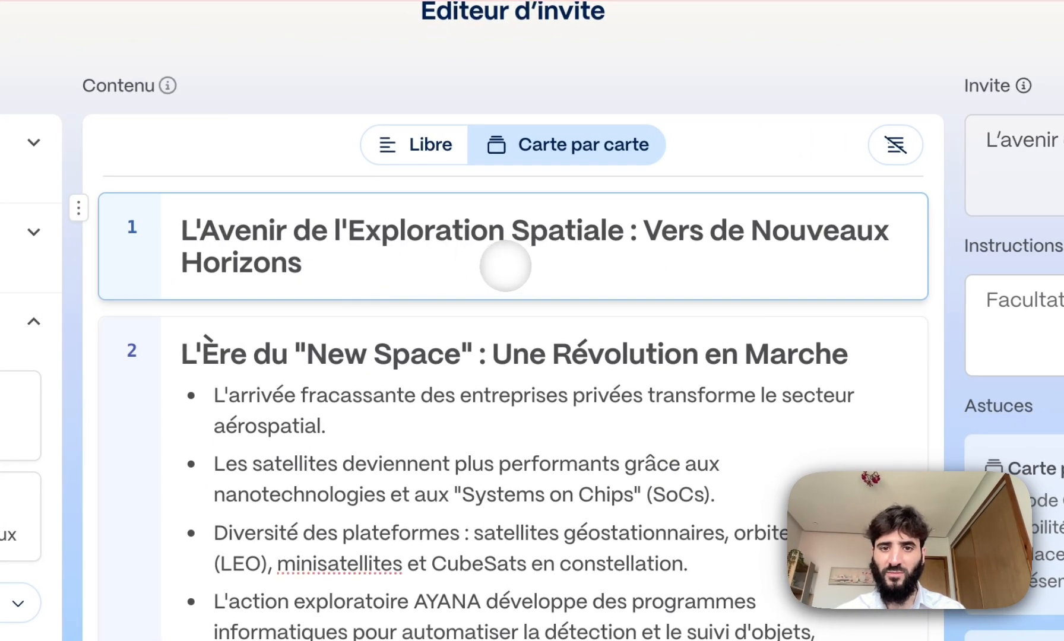
# Change the first card's title to "L'Avenir de l'Exploration terrestre".
pyautogui.moveTo(506, 266); pyautogui.dragTo(506, 236)
pyautogui.write('ter')
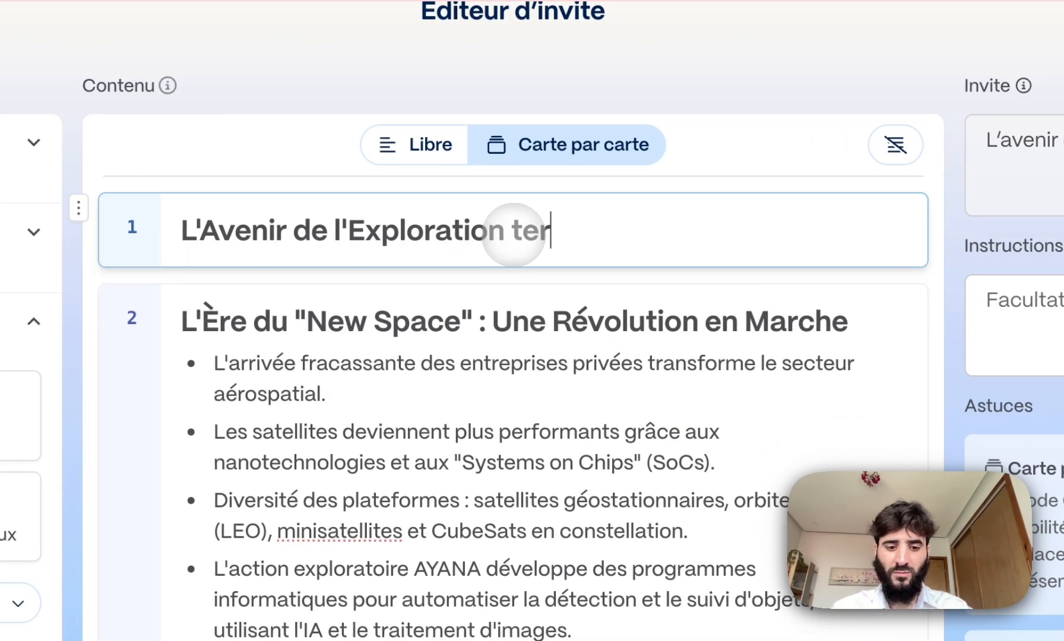
pyautogui.write('restr')
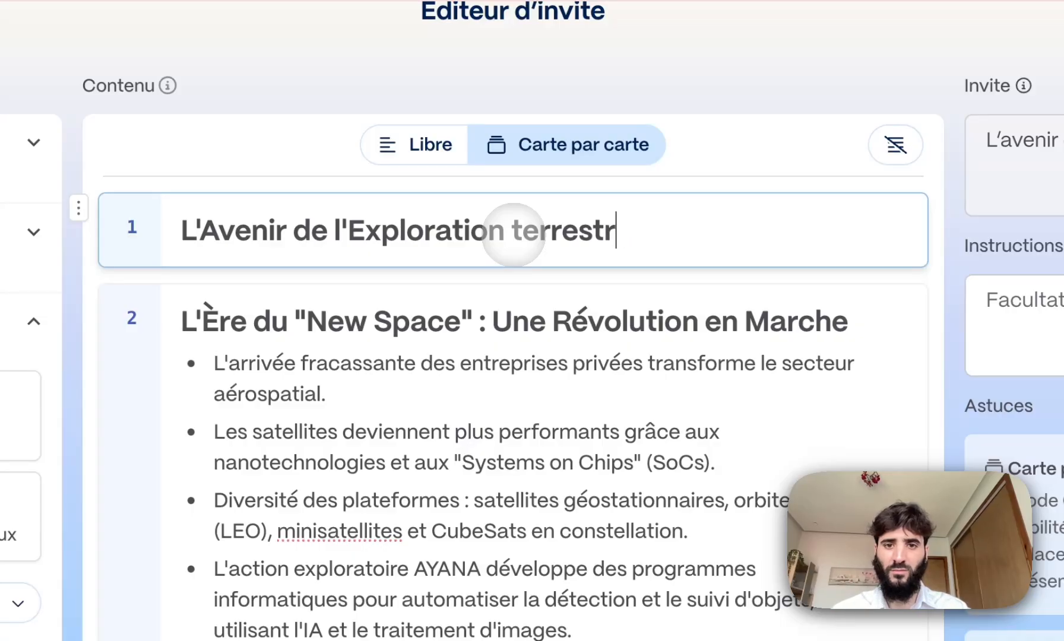
pyautogui.write('e')
# Extend the first bullet of the second card with "en 2026 et plus." after "aérospatial", correcting the typo.
pyautogui.click(712, 364)
pyautogui.click(572, 364)
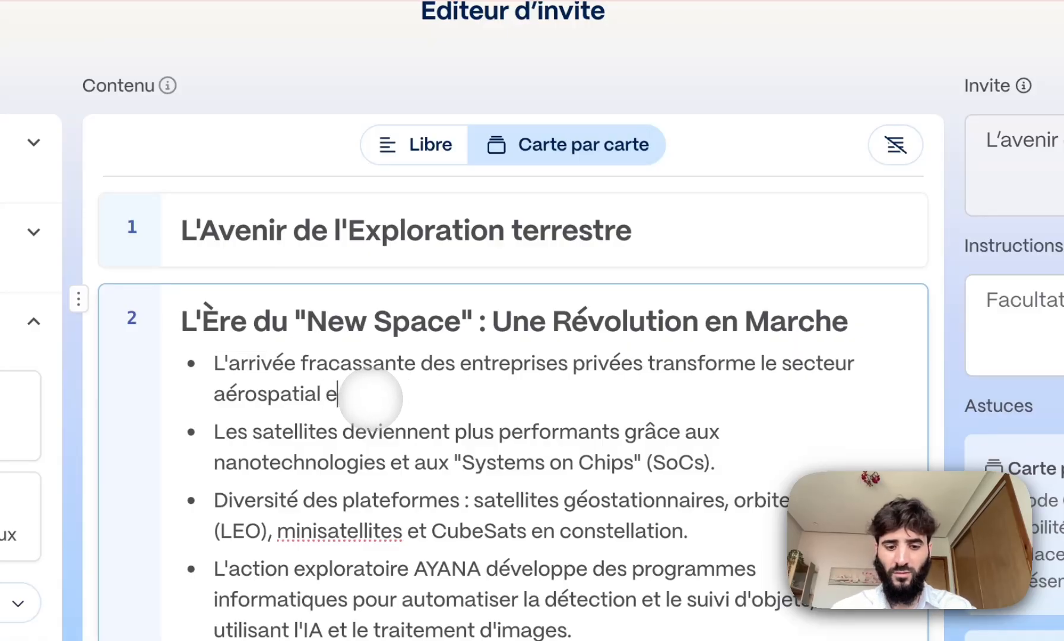
pyautogui.write('6 et plus.')
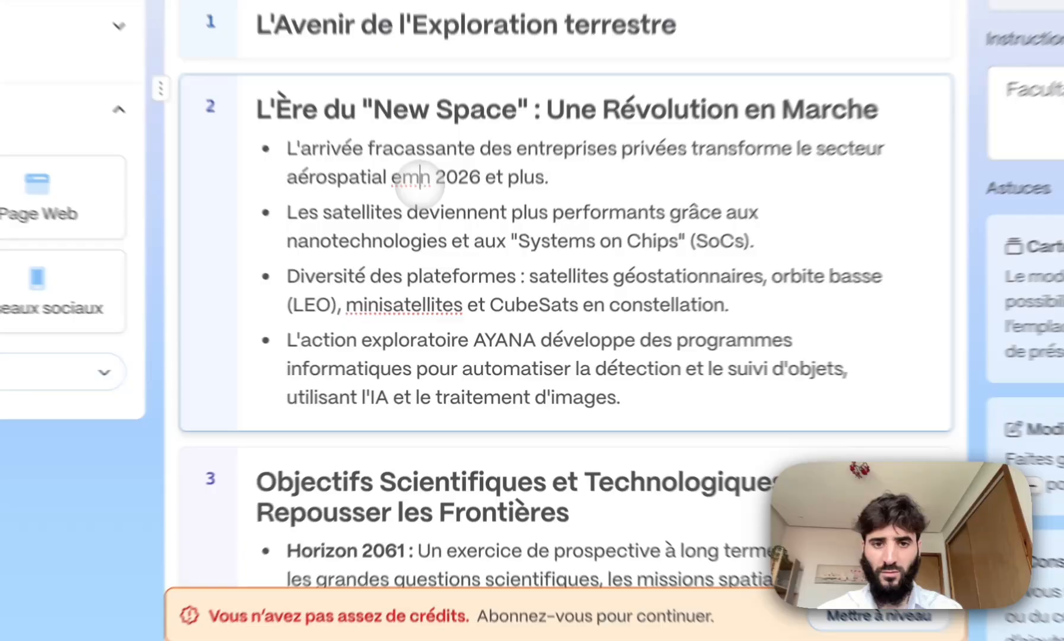
pyautogui.click(449, 269)
pyautogui.press('BackSpace')
# Add two empty cards at the end of the outline and delete the seventh one.
pyautogui.scroll(-15, 540, 200)
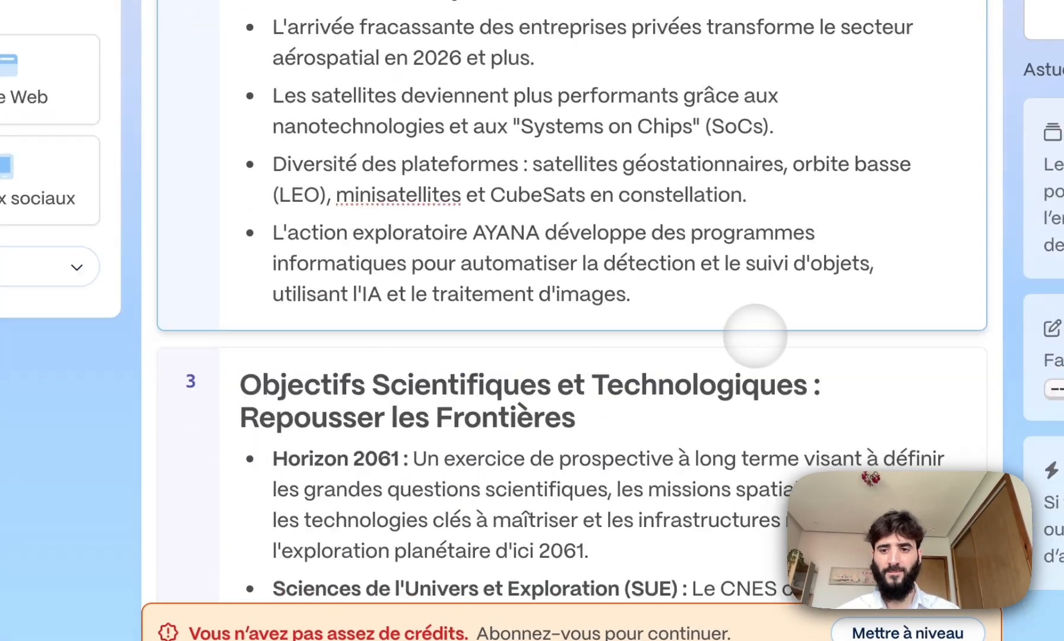
pyautogui.scroll(-5, 579, 453)
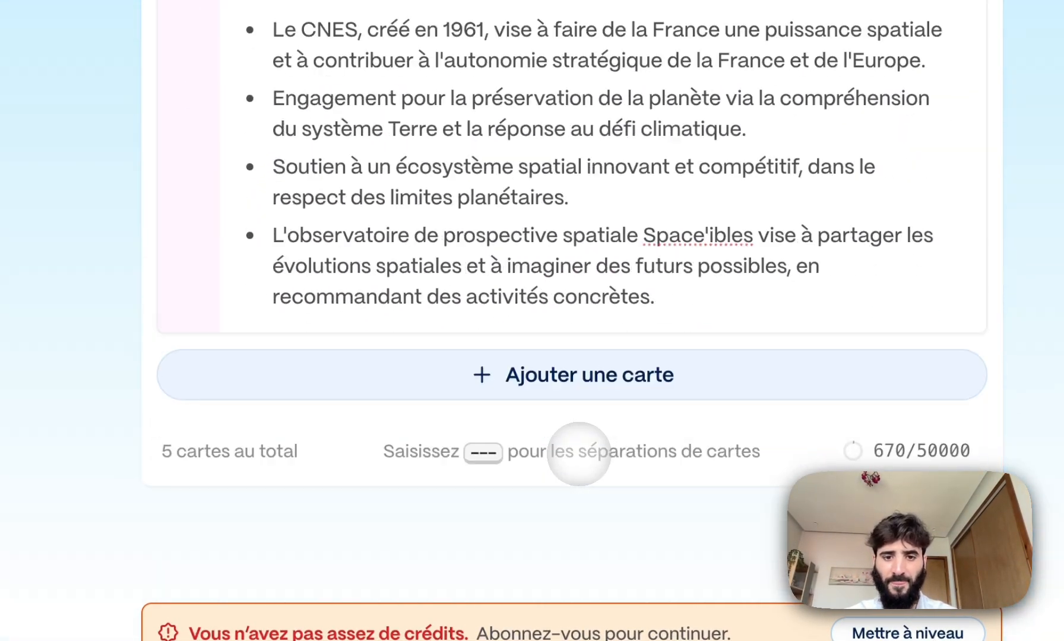
pyautogui.click(613, 423)
pyautogui.scroll(-2, 606, 386)
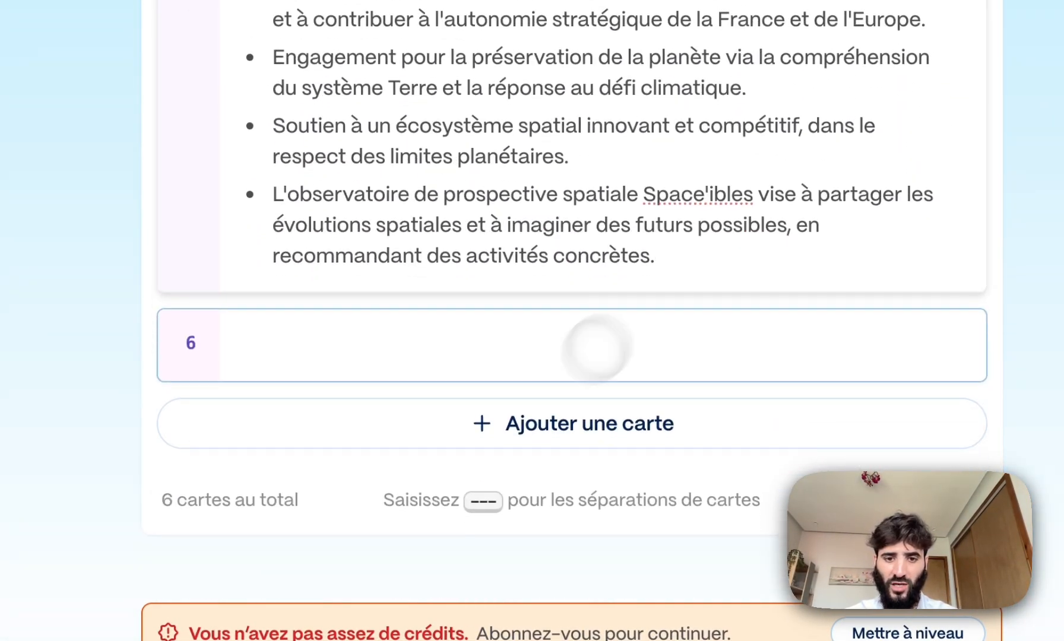
pyautogui.click(504, 428)
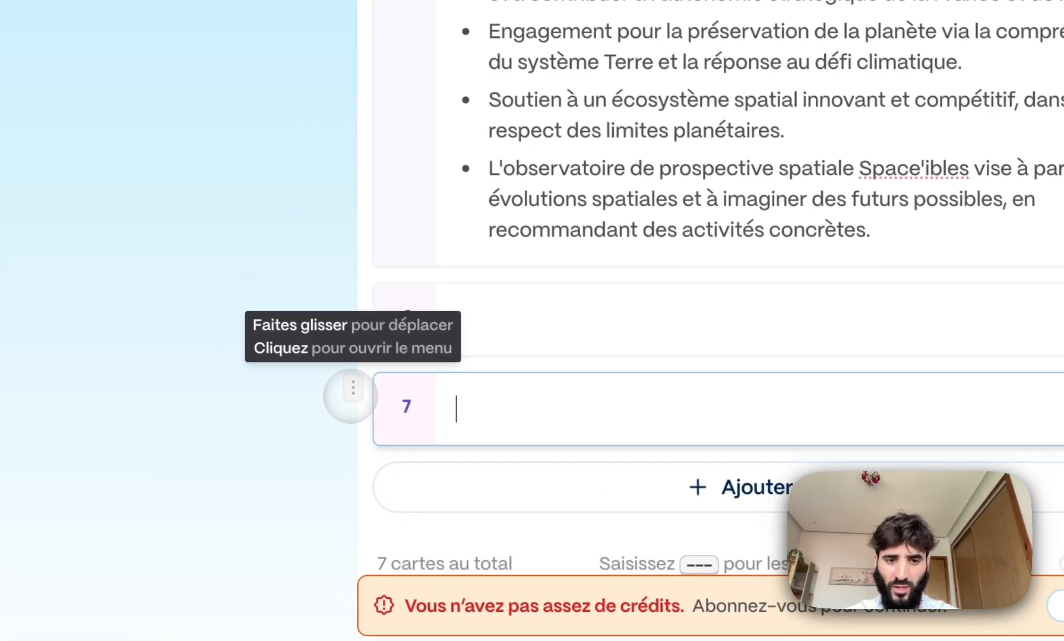
pyautogui.click(187, 408)
pyautogui.click(396, 336)
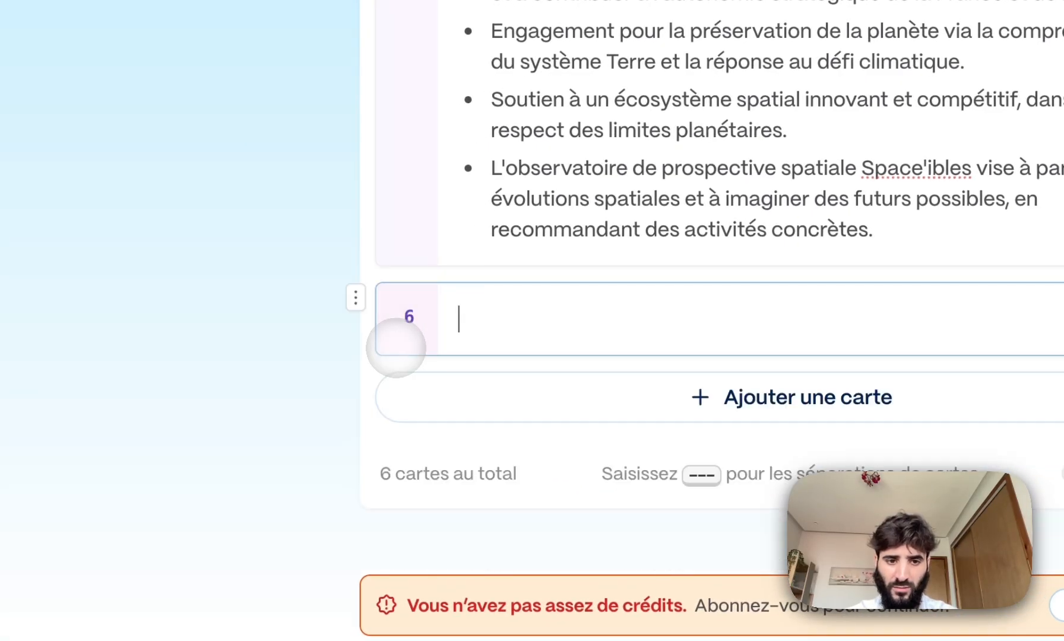
# Move the empty sixth card up and check the order of the outline's cards.
pyautogui.click(352, 298)
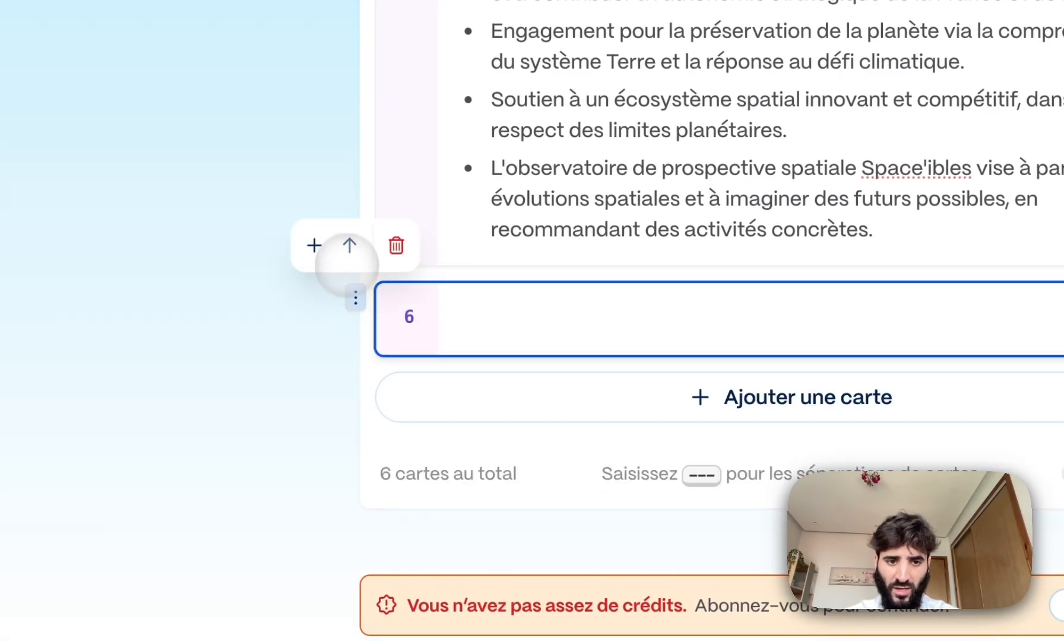
pyautogui.click(348, 246)
pyautogui.scroll(15, 556, 181)
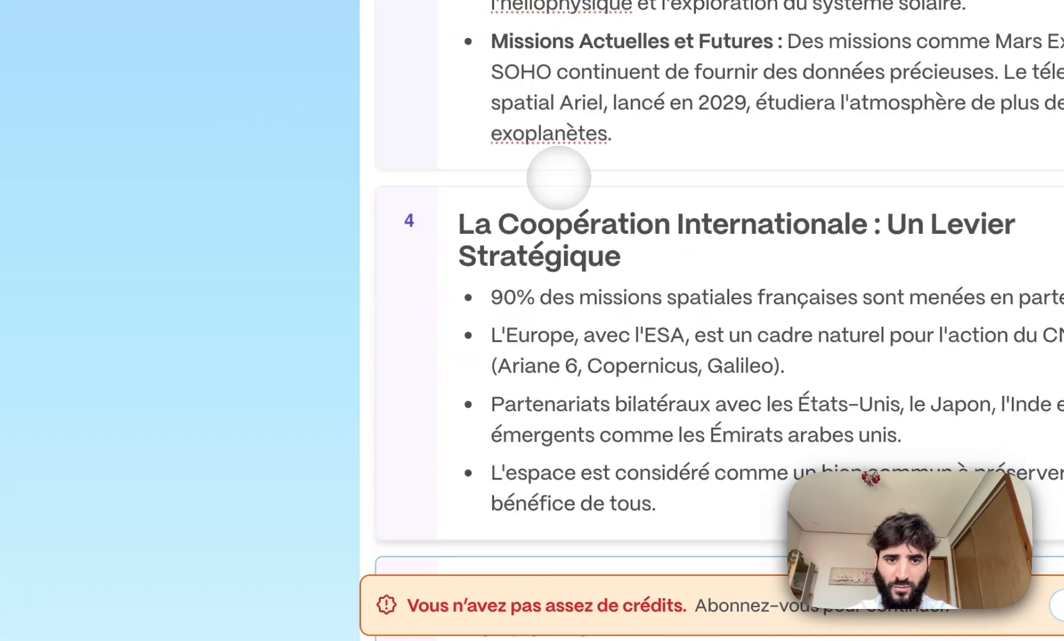
pyautogui.scroll(-15, 558, 178)
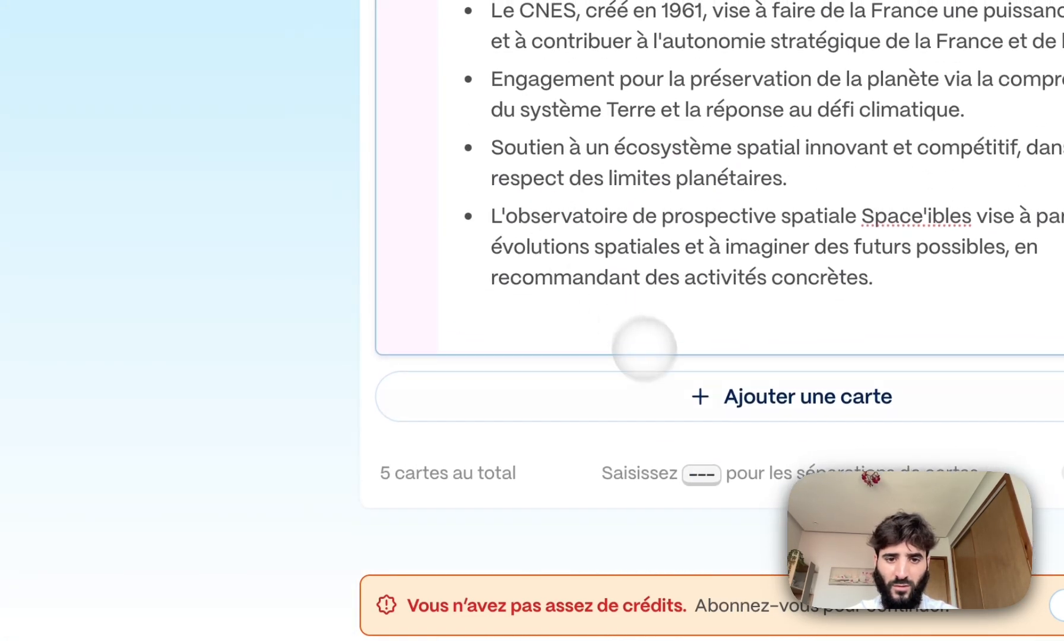
# Add an empty sixth card at the end of the outline and insert another card below it.
pyautogui.click(653, 395)
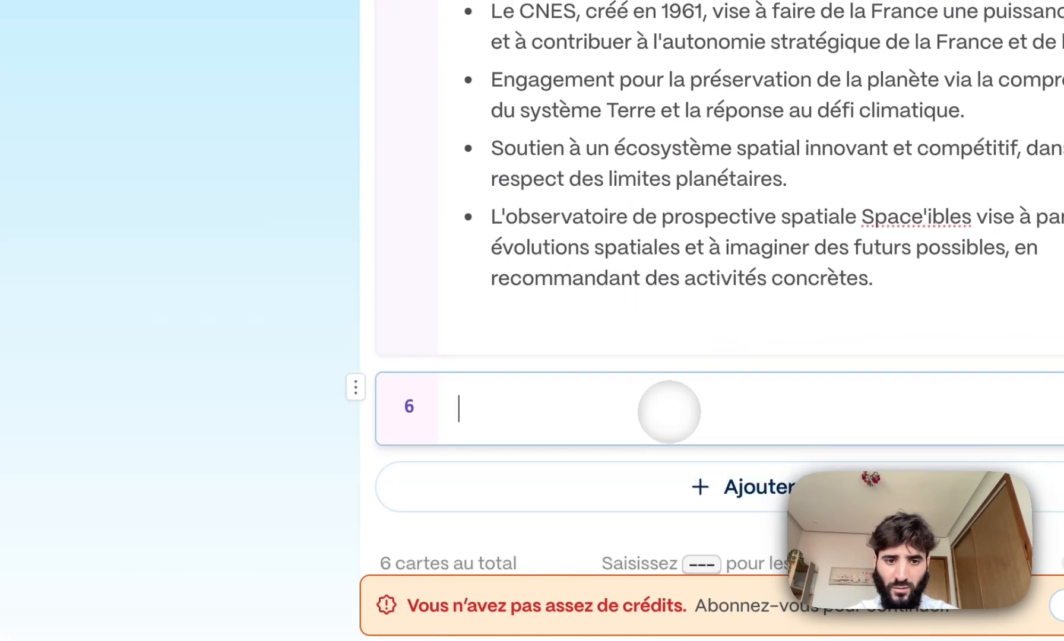
pyautogui.click(358, 395)
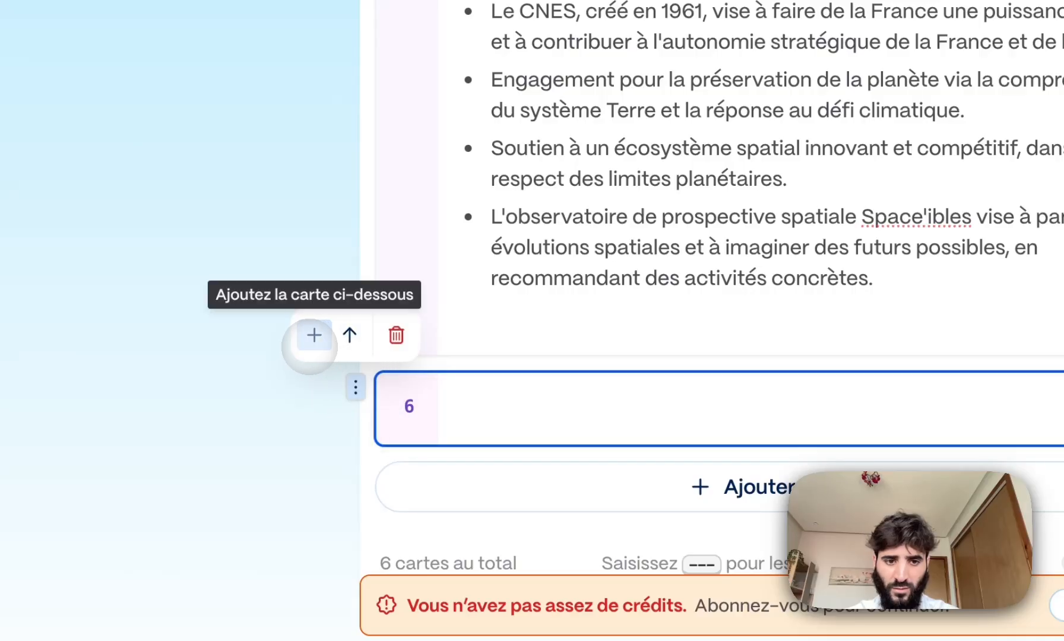
pyautogui.click(311, 346)
pyautogui.click(804, 181)
# Leave the prompt editor and return to the overview of AI creation methods.
pyautogui.scroll(15, 742, 263)
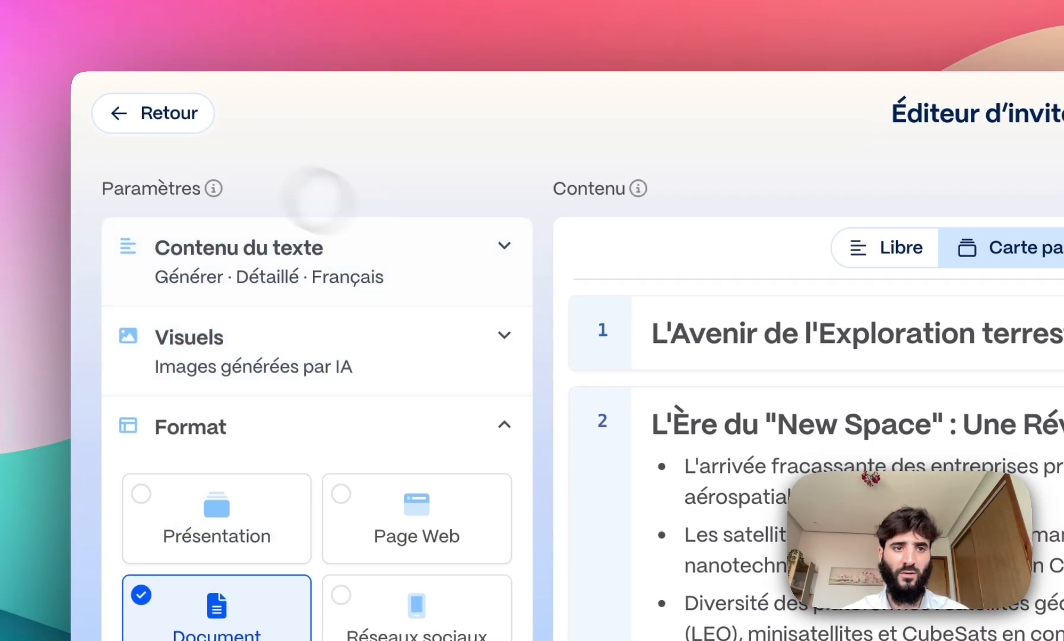
pyautogui.click(177, 112)
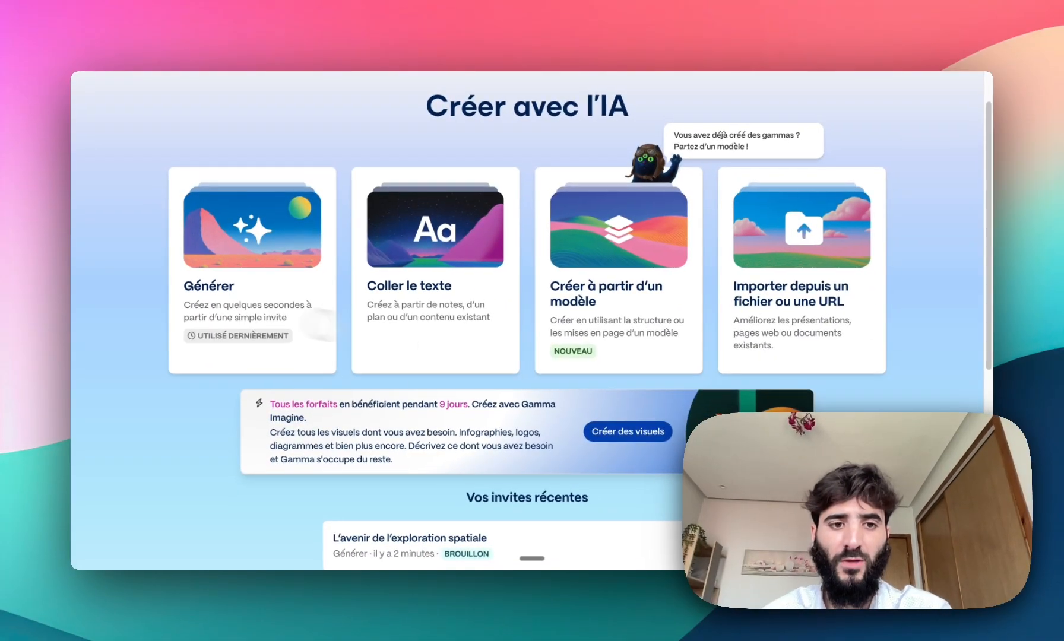
pyautogui.scroll(2, 245, 288)
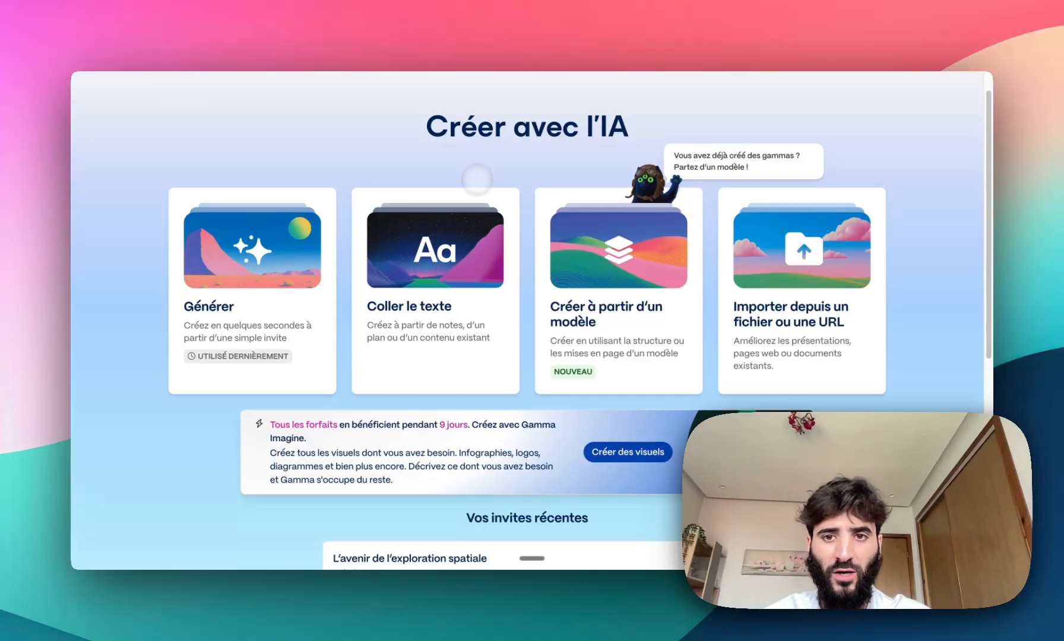
pyautogui.scroll(3, 440, 169)
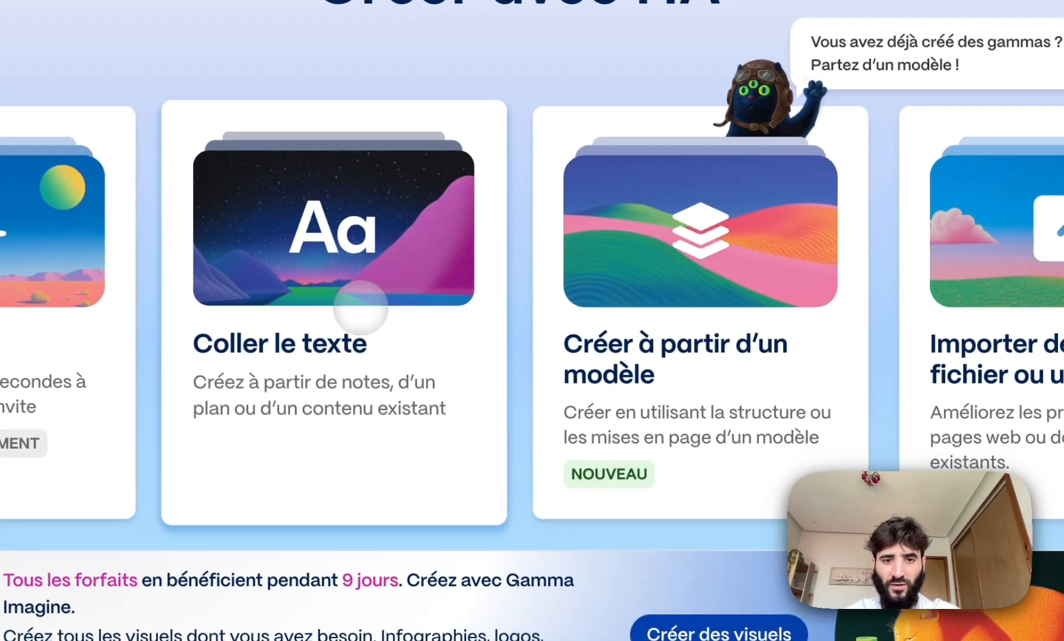
# Open the Coller le texte method and try each output format, finishing with Réseaux sociaux.
pyautogui.click(449, 315)
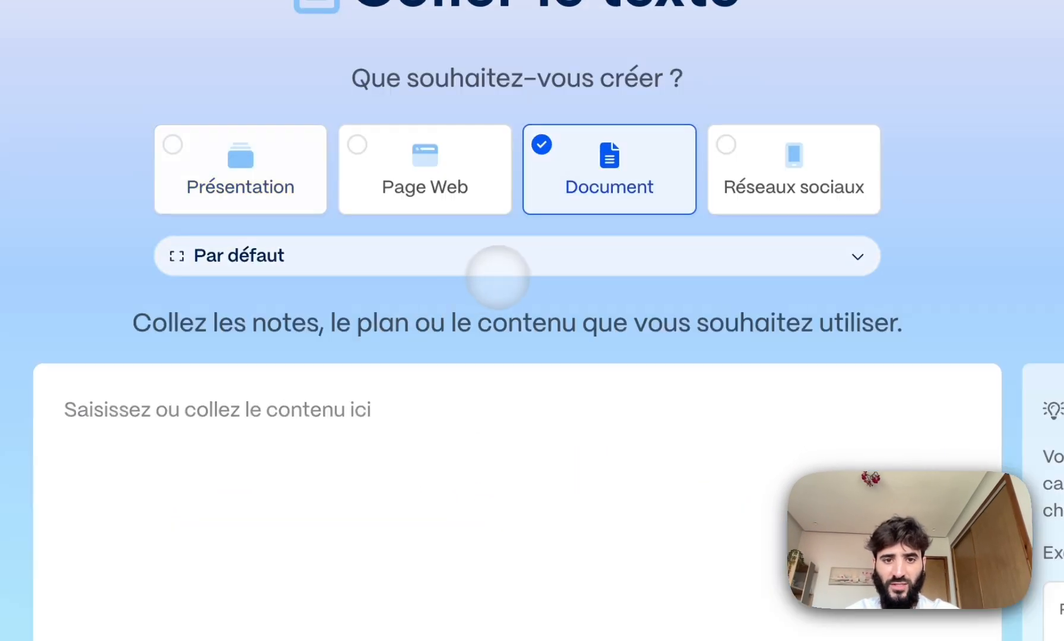
pyautogui.click(387, 479)
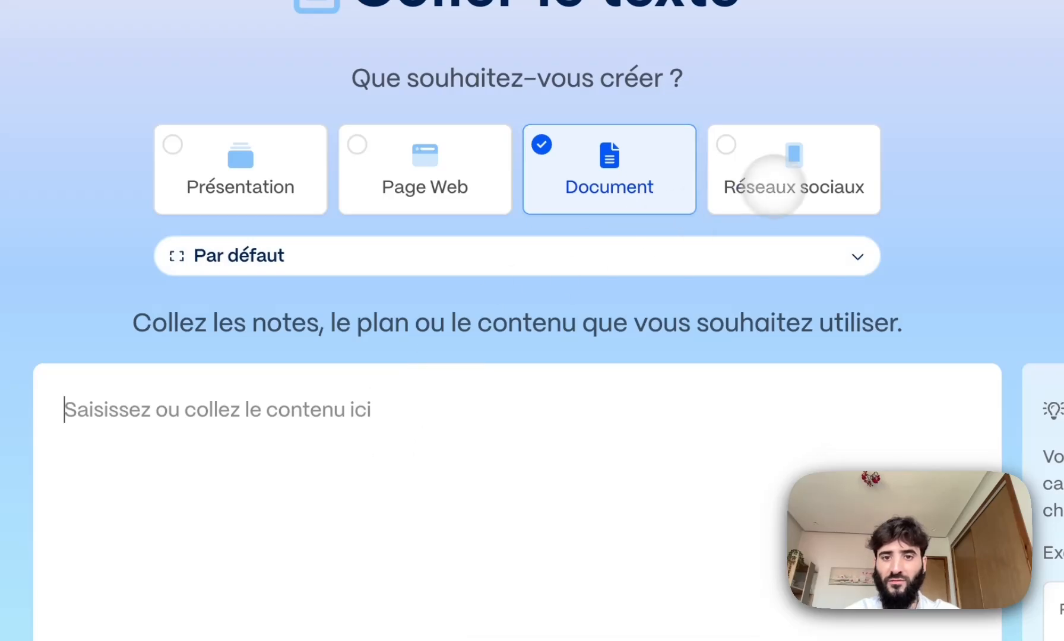
pyautogui.click(774, 185)
pyautogui.click(425, 175)
pyautogui.click(183, 185)
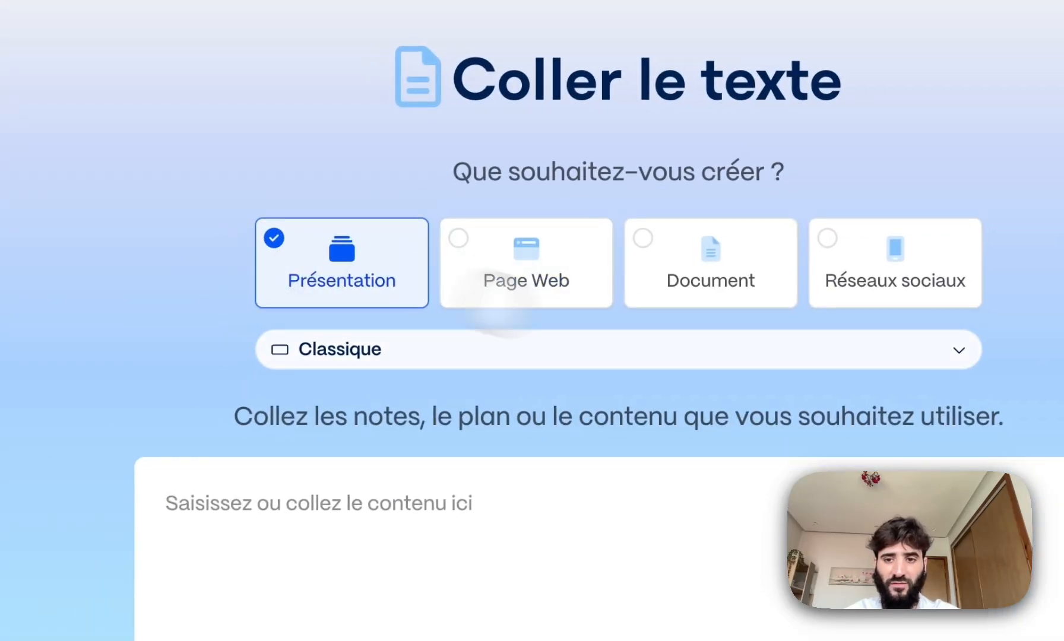
pyautogui.click(499, 260)
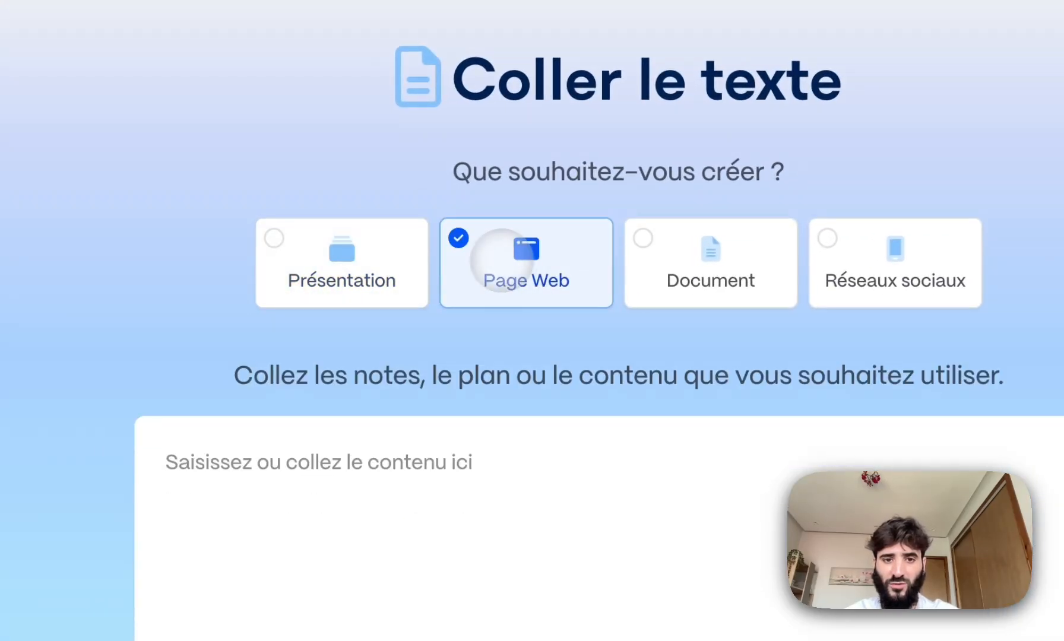
pyautogui.click(673, 268)
pyautogui.click(842, 264)
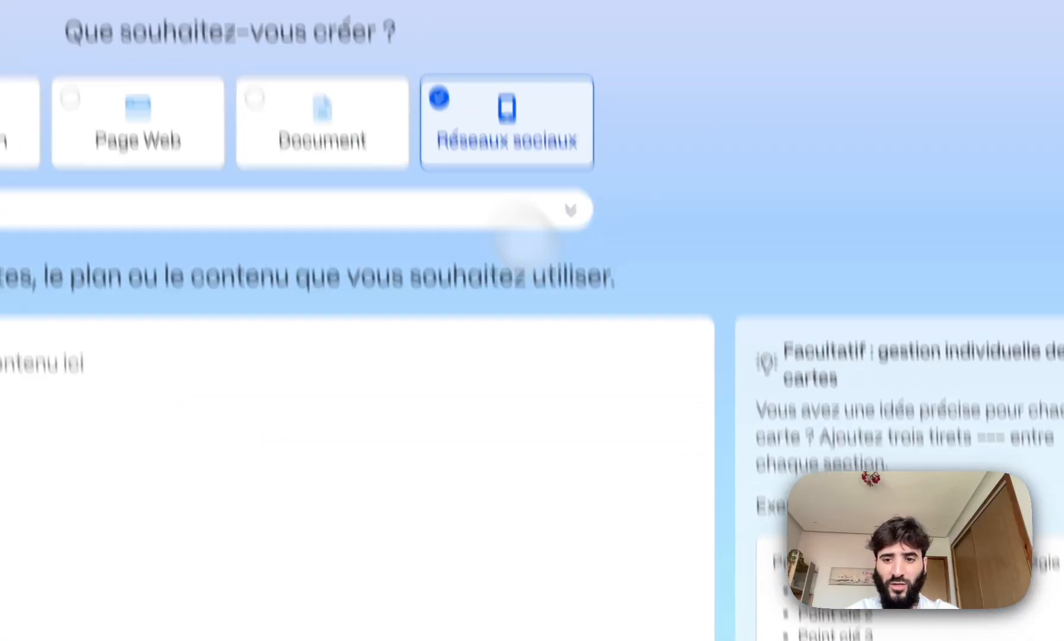
# Look through the options for handling pasted content, return to the creation methods and briefly open the Générer method.
pyautogui.scroll(-6, 760, 392)
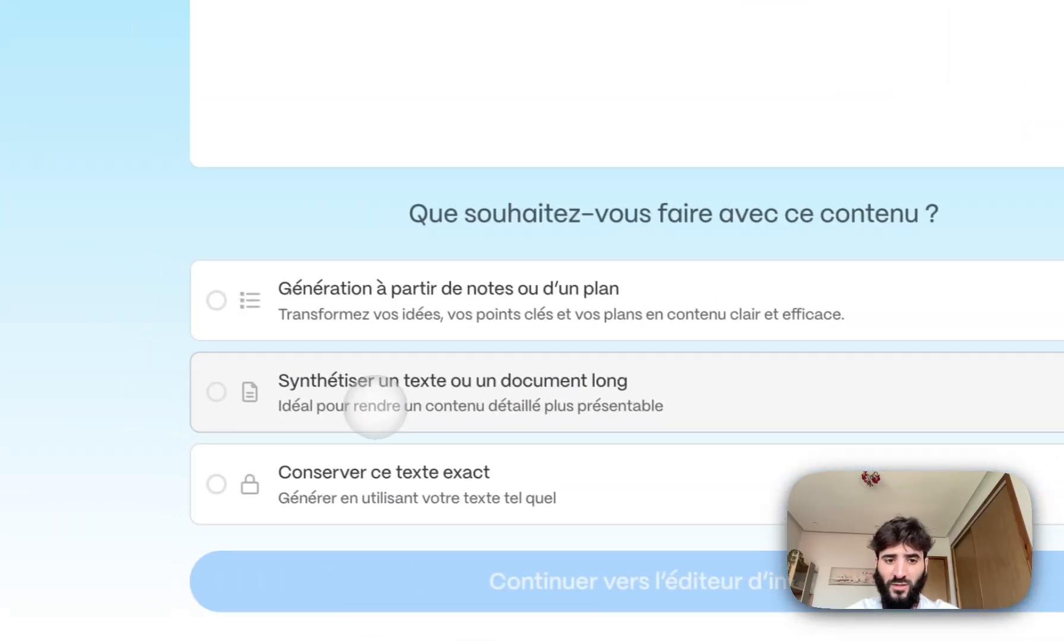
pyautogui.scroll(8, 411, 351)
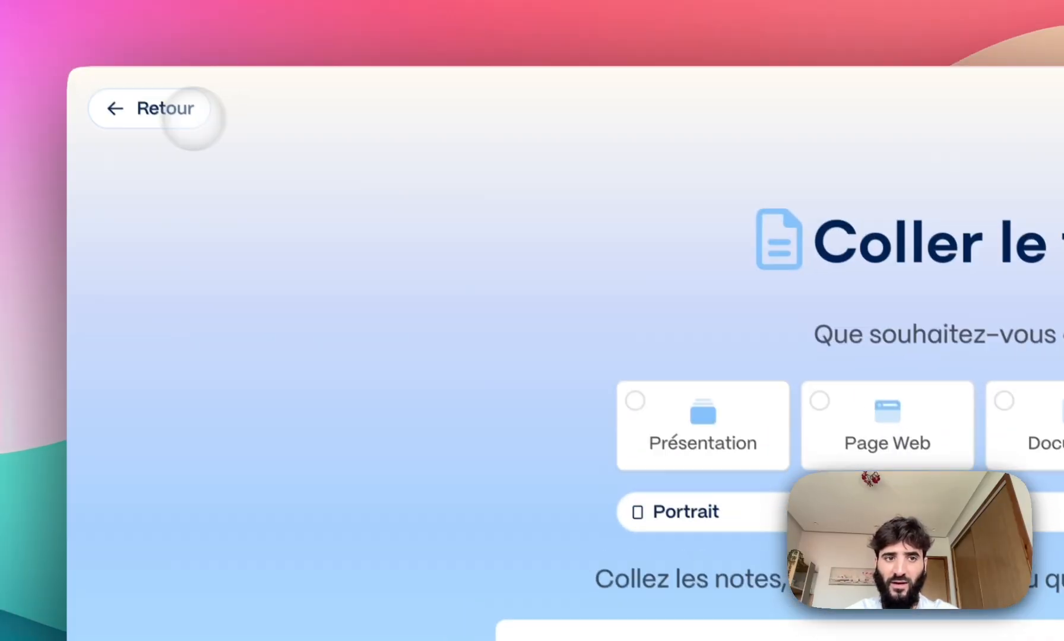
pyautogui.click(191, 116)
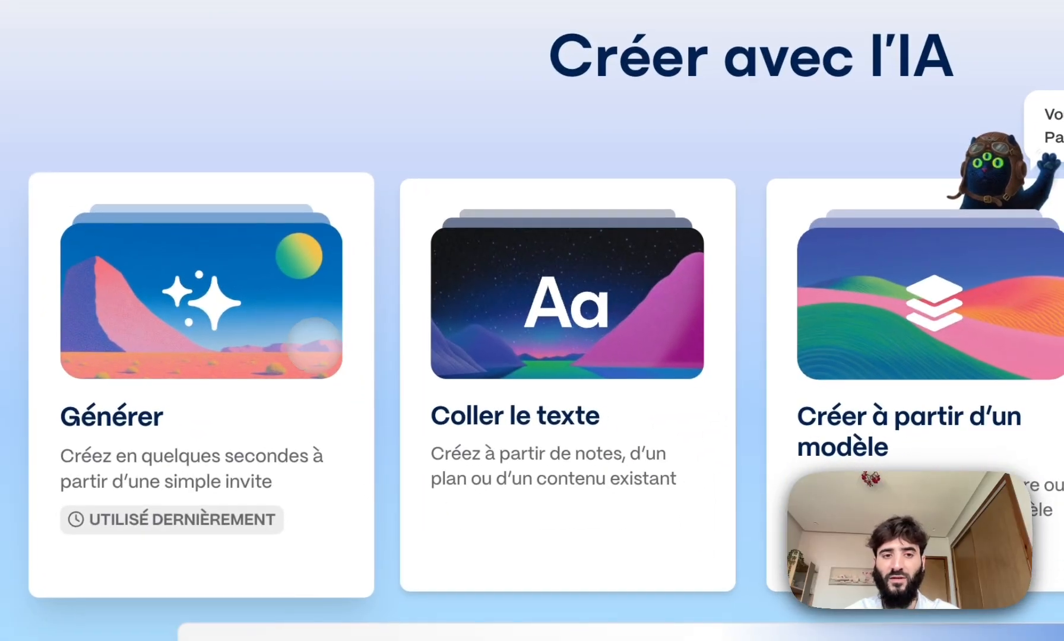
pyautogui.click(314, 345)
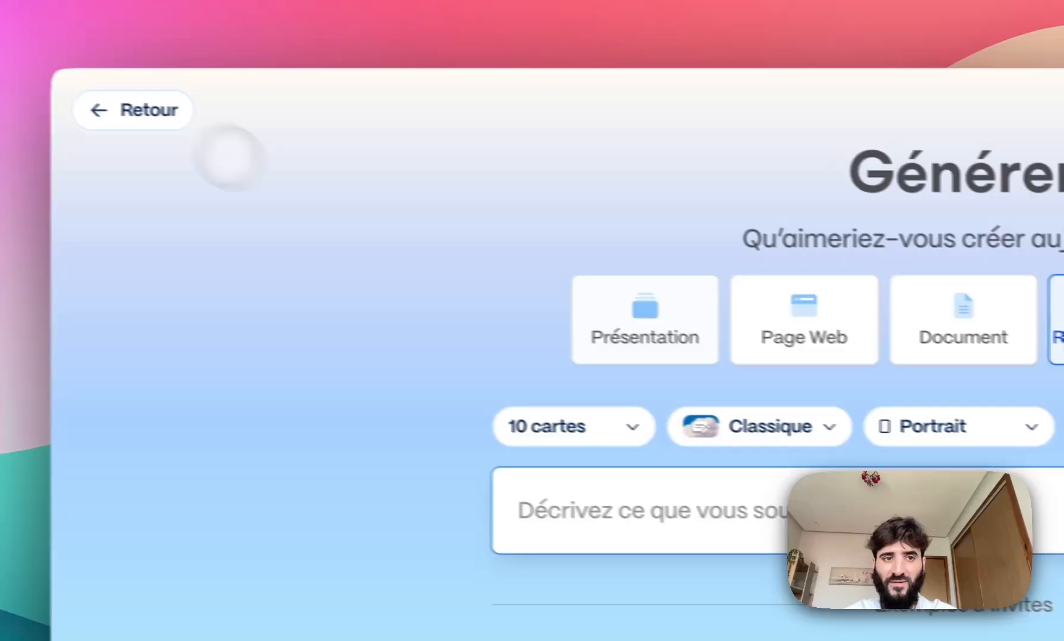
pyautogui.click(154, 112)
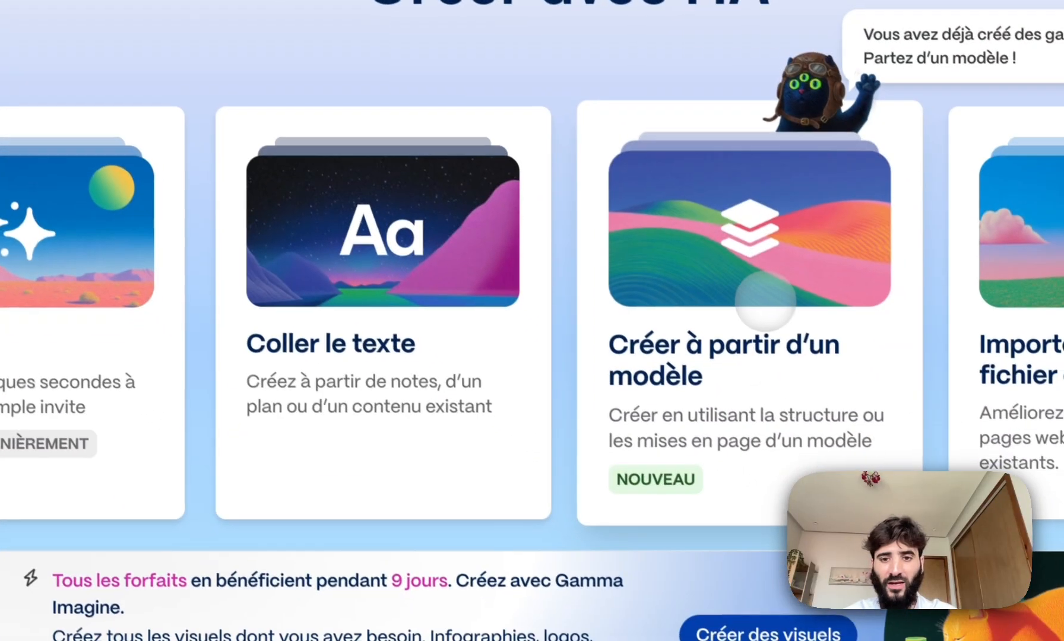
# Filter the template gallery by Marketing and look through the cards of the Concept de campagne template.
pyautogui.click(762, 295)
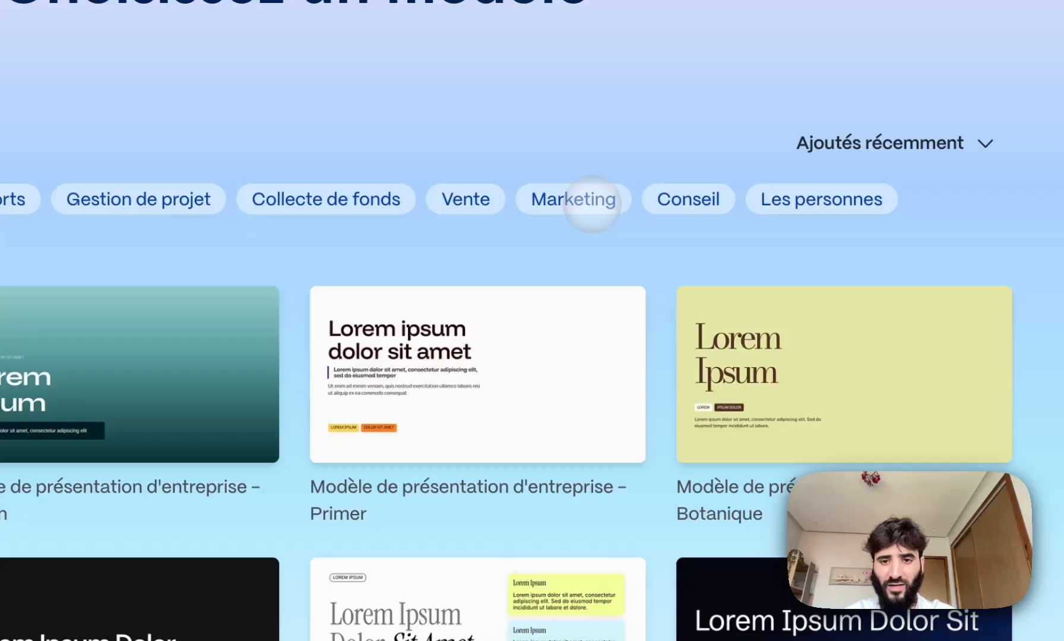
pyautogui.click(1056, 287)
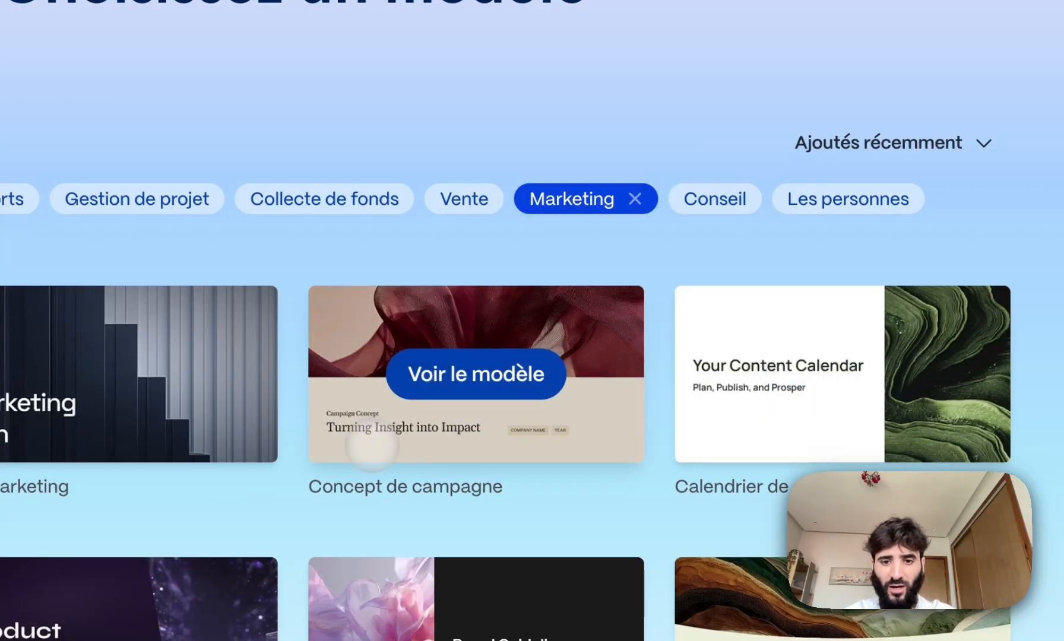
pyautogui.click(372, 446)
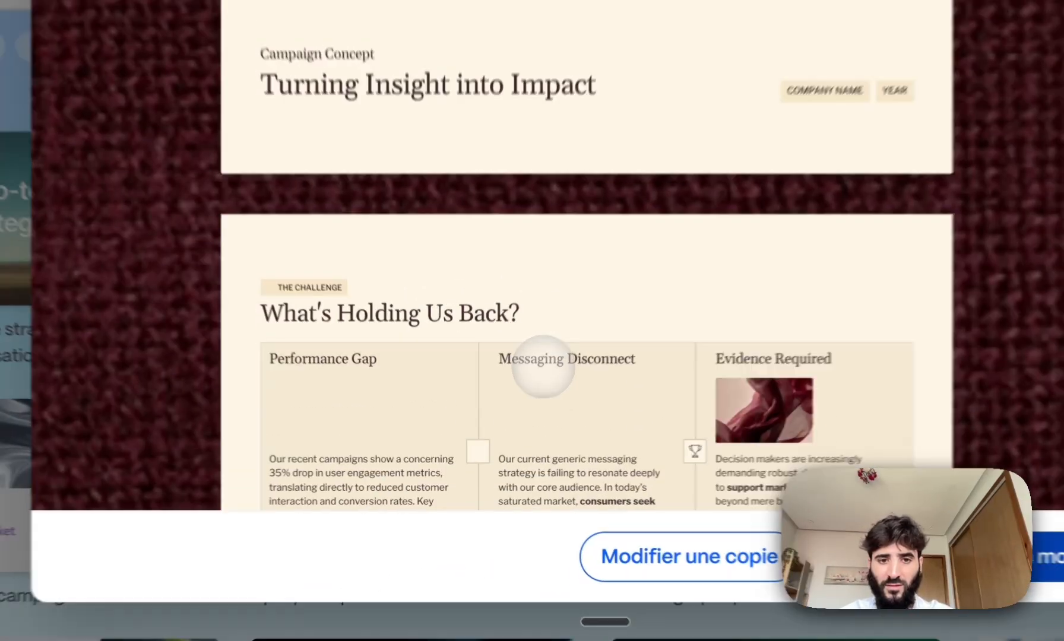
pyautogui.scroll(-10, 475, 374)
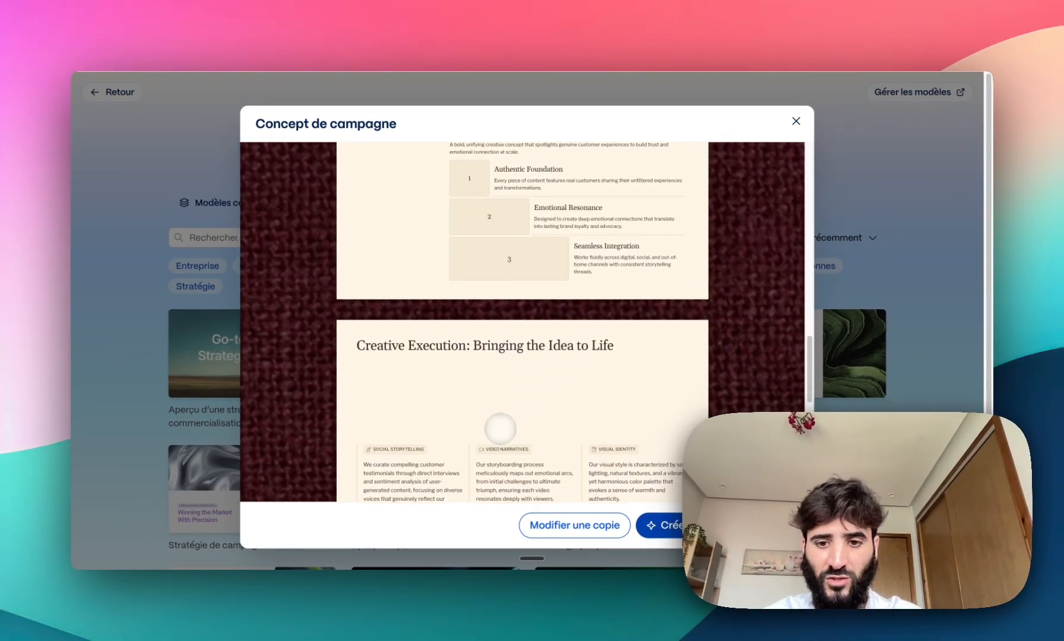
pyautogui.scroll(-10, 500, 428)
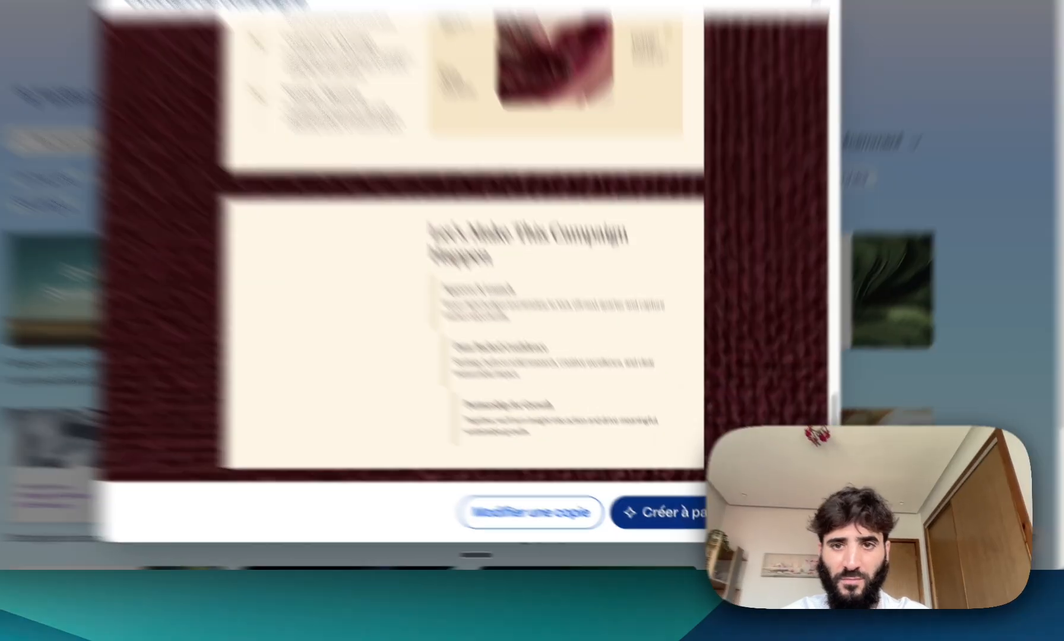
# Start a creation from the Concept de campagne template and activate its empty prompt field.
pyautogui.click(736, 525)
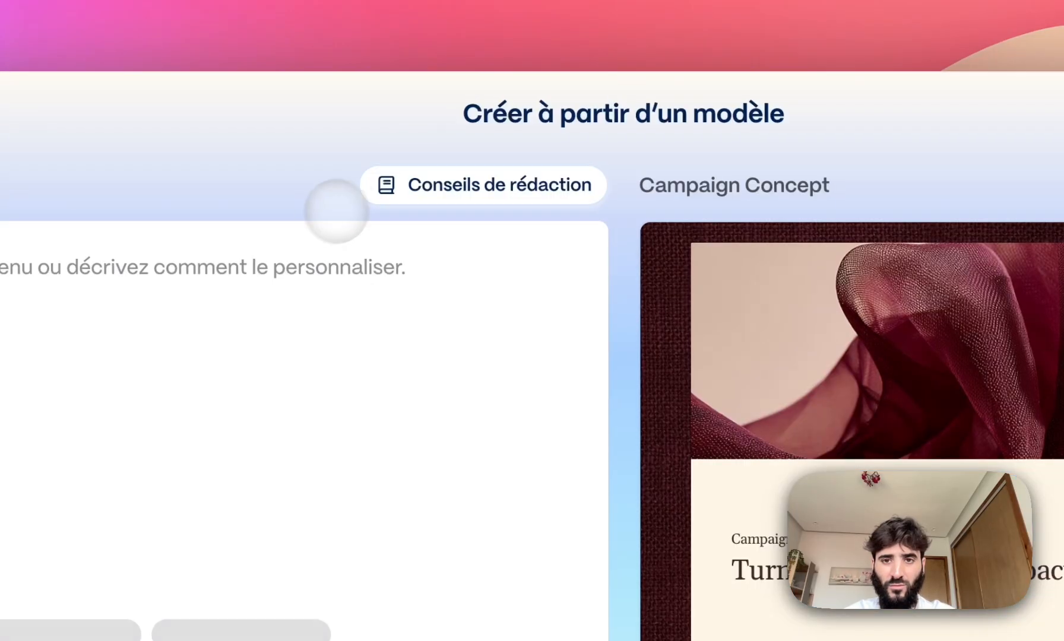
pyautogui.scroll(-1, 626, 392)
pyautogui.click(43, 231)
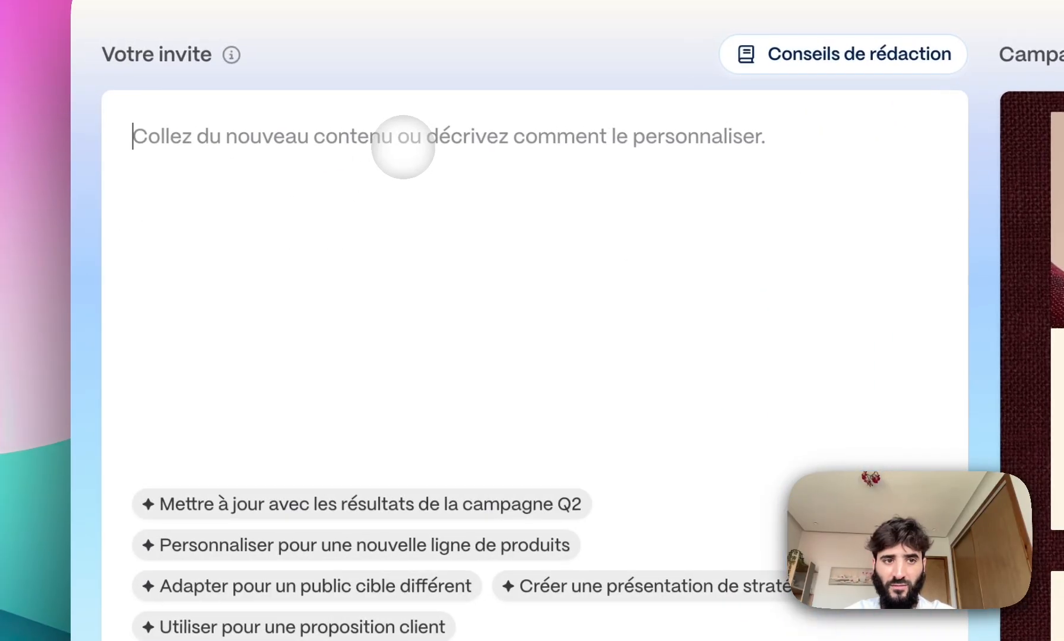
# Fill the prompt with the suggestion Adapter pour un public cible différent and look over its four bracketed placeholders.
pyautogui.scroll(-3, 368, 444)
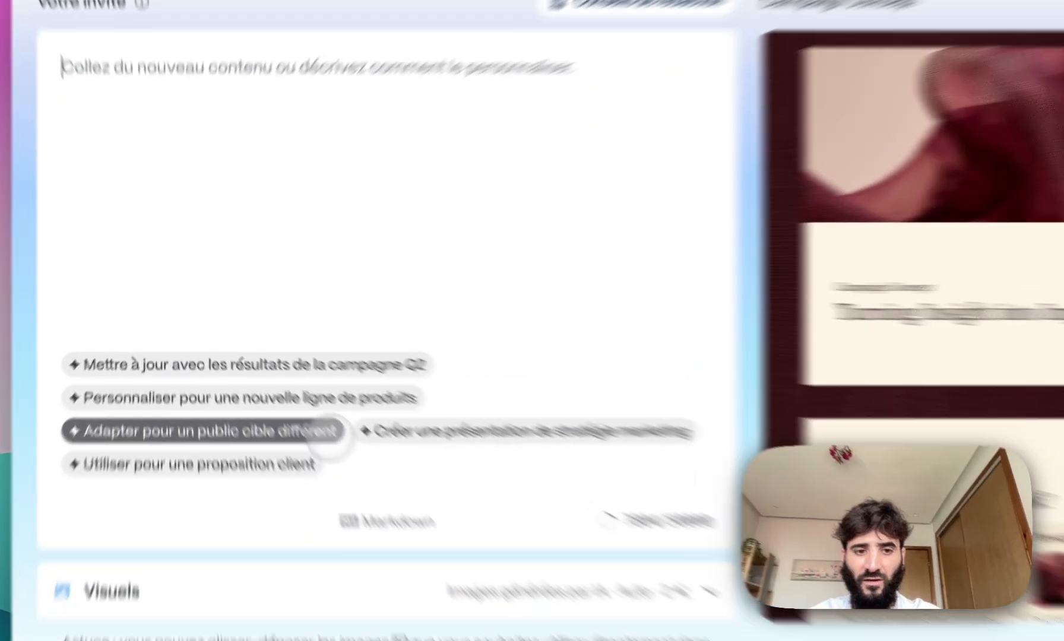
pyautogui.click(272, 370)
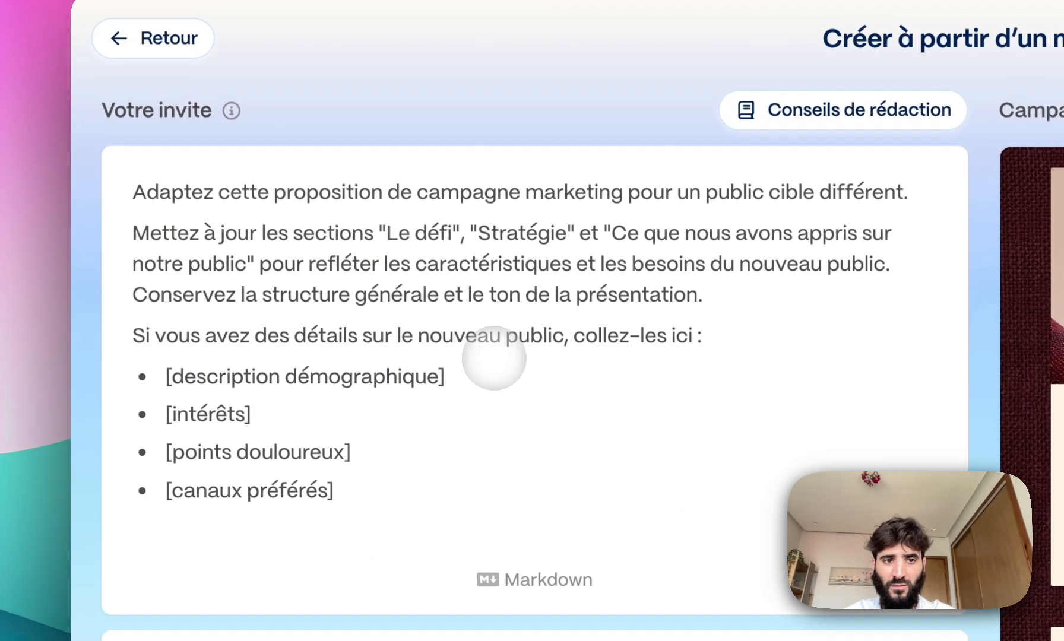
pyautogui.click(492, 121)
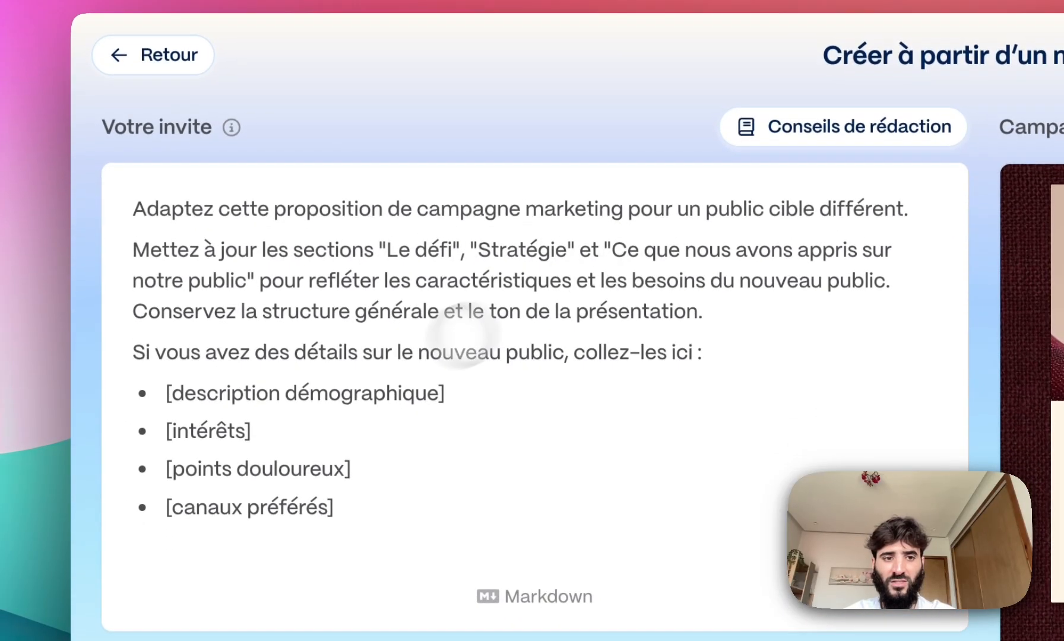
pyautogui.click(466, 450)
pyautogui.moveTo(468, 391); pyautogui.dragTo(168, 392)
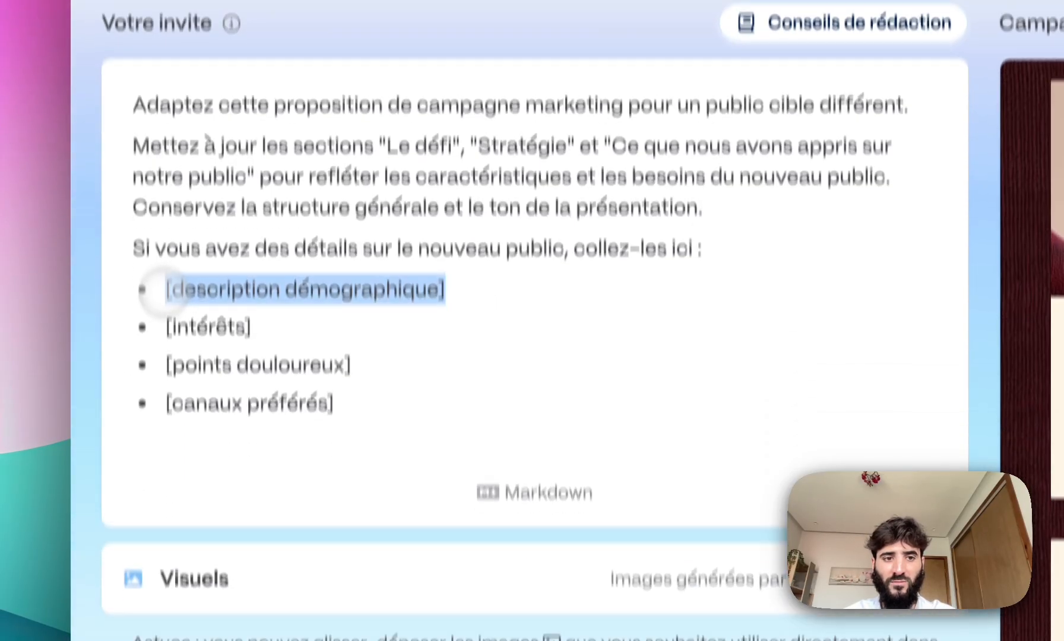
pyautogui.click(246, 429)
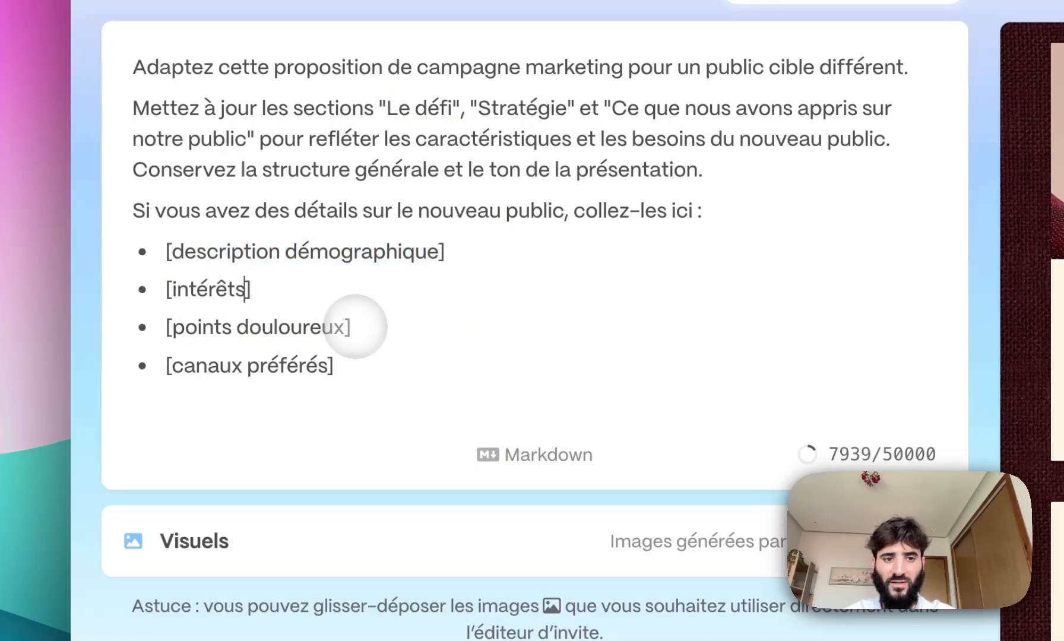
pyautogui.click(350, 327)
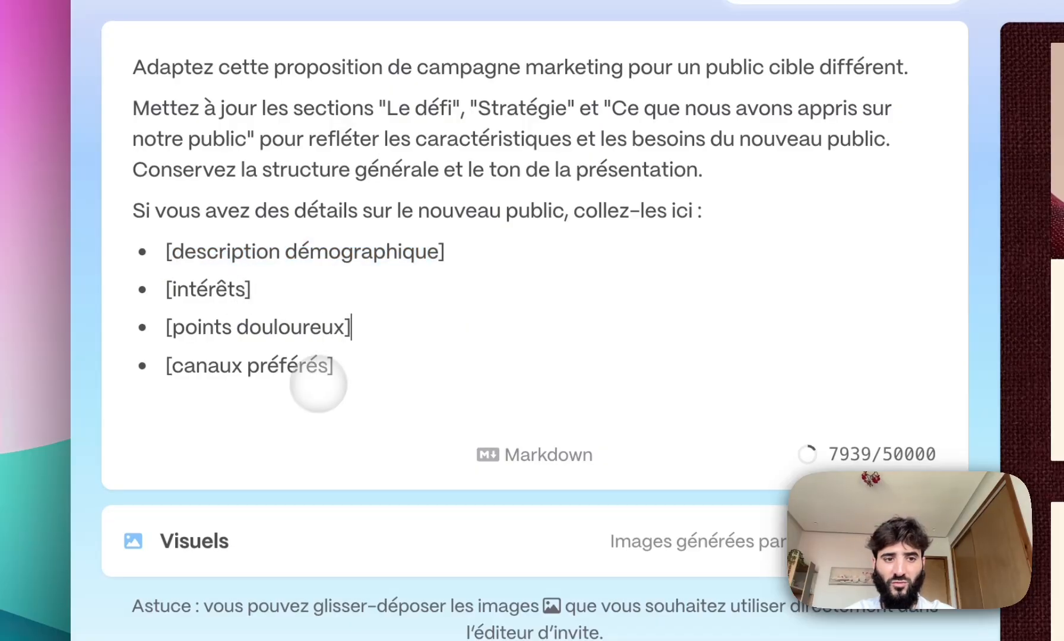
pyautogui.click(331, 370)
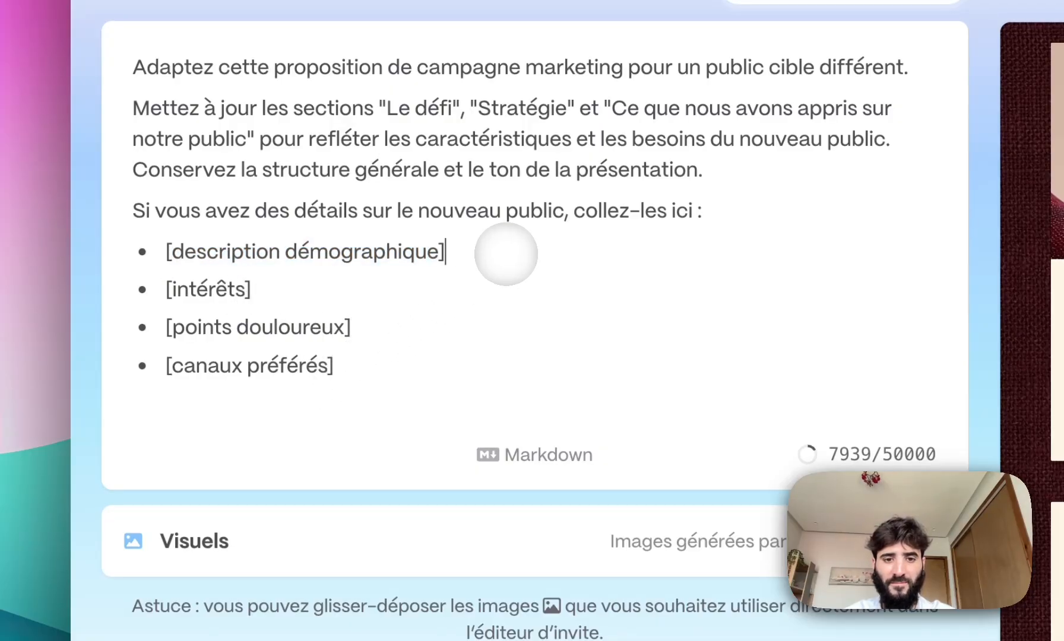
# Dictate the audience details over [description démographique] and copy their favorite channels sentence in place of [canaux préférés].
pyautogui.moveTo(506, 254); pyautogui.dragTo(161, 255)
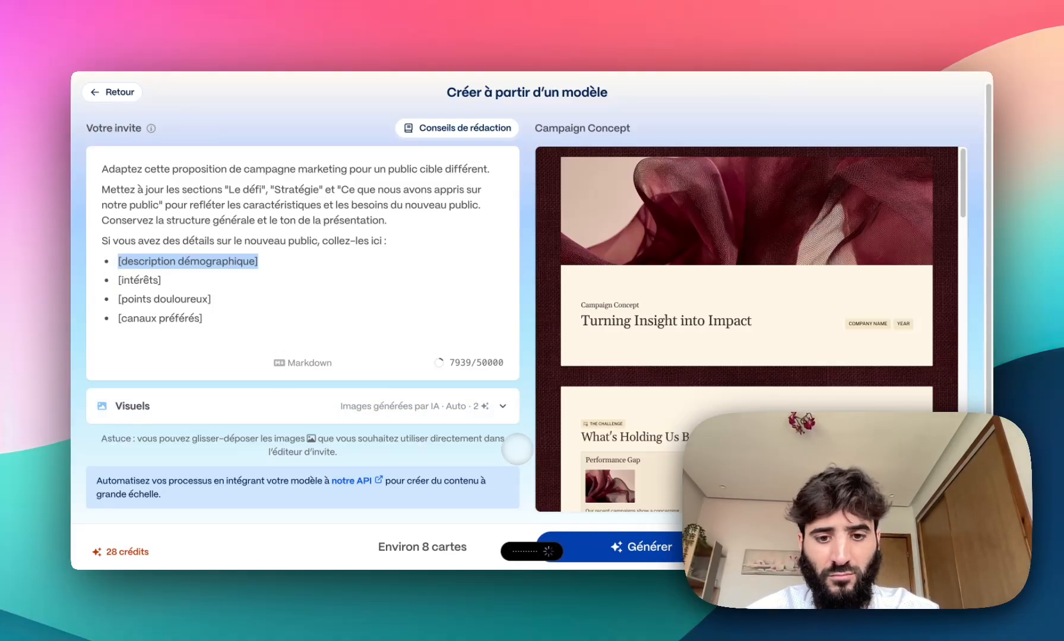
pyautogui.click(384, 304)
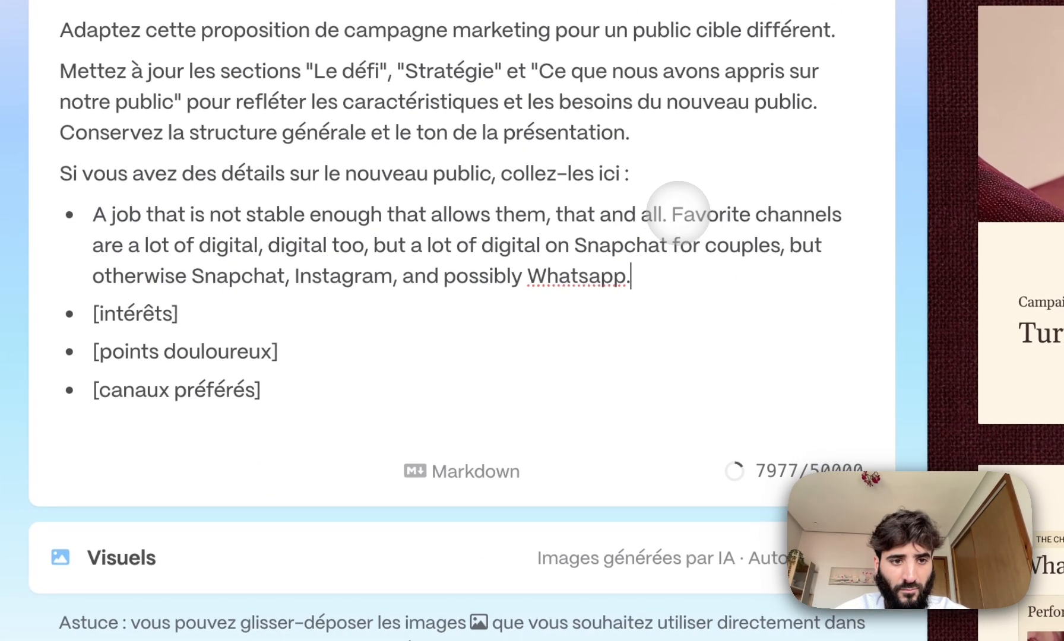
pyautogui.moveTo(683, 214); pyautogui.dragTo(636, 284)
pyautogui.press('super+c')
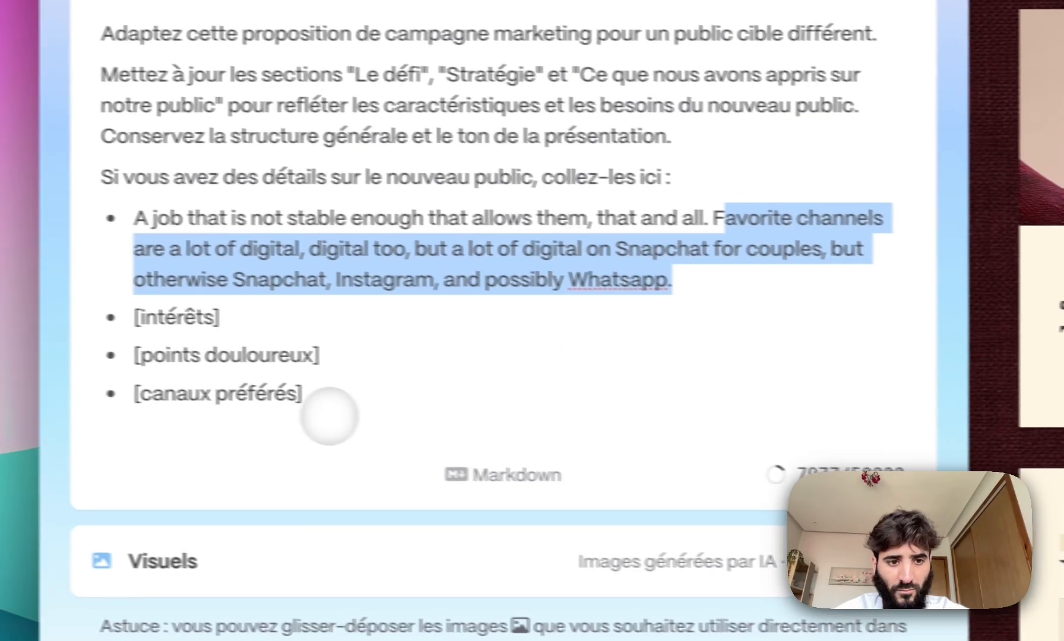
pyautogui.moveTo(264, 392); pyautogui.dragTo(95, 395)
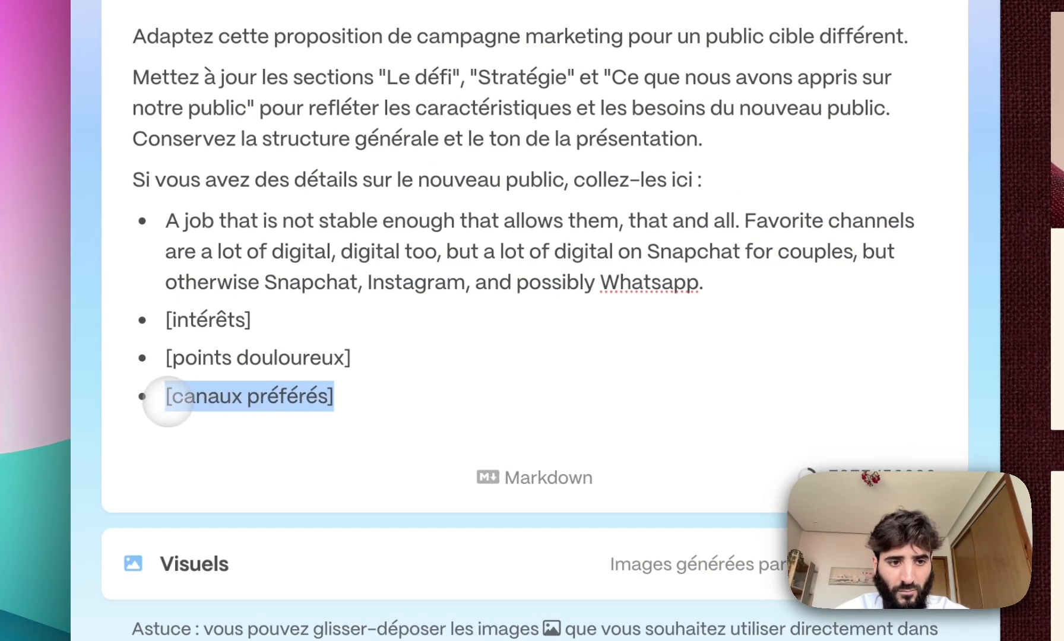
pyautogui.press('super+v')
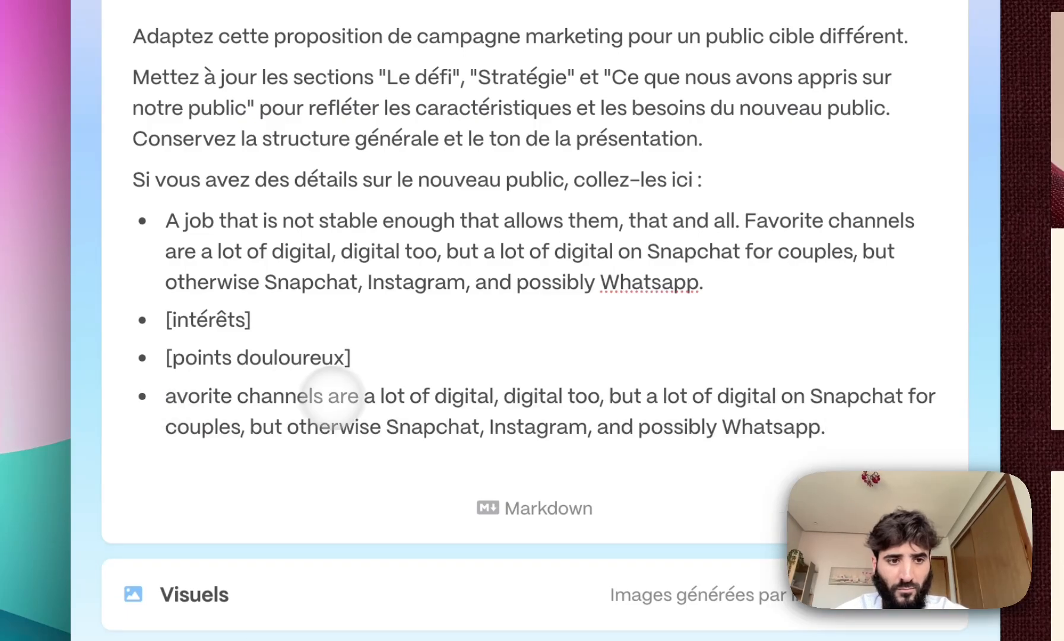
pyautogui.click(164, 398)
pyautogui.write('f')
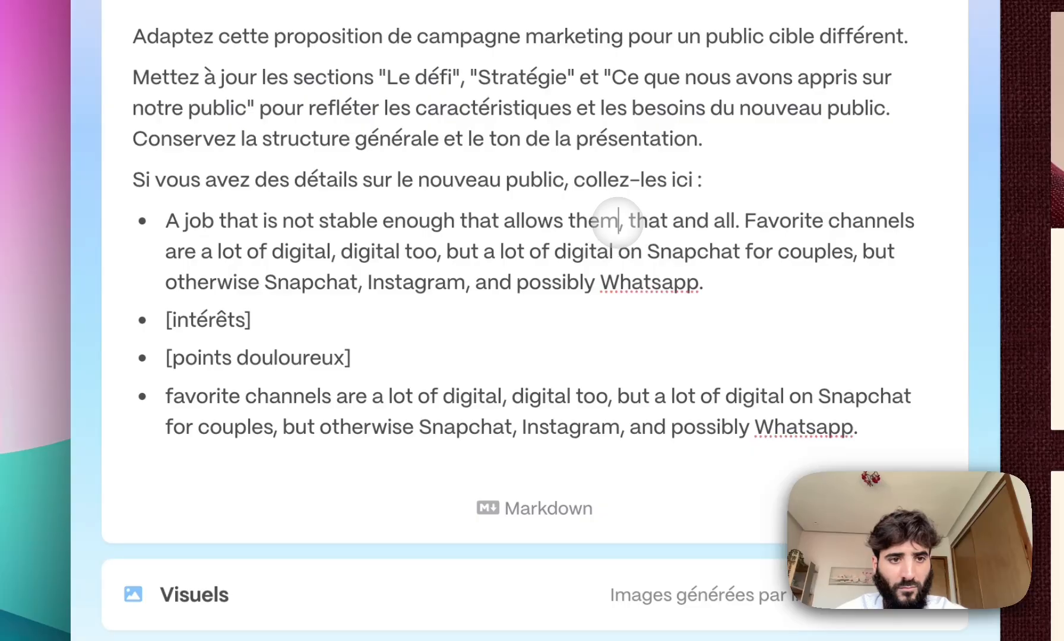
# Rewrite the first three bullets: "des couples de 20 a 35 ans", interest "faire le tour du monde", and "le monde du travail ne leur permet pas cela".
pyautogui.scroll(2, 707, 297)
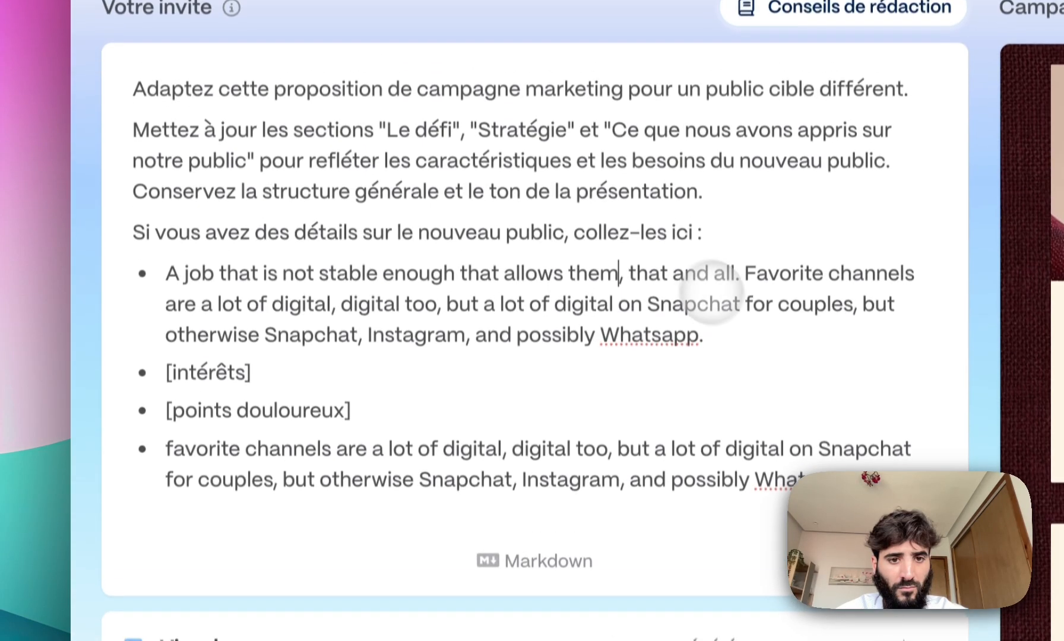
pyautogui.moveTo(704, 346); pyautogui.dragTo(467, 346)
pyautogui.scroll(-2, 606, 350)
pyautogui.moveTo(606, 350); pyautogui.dragTo(156, 171)
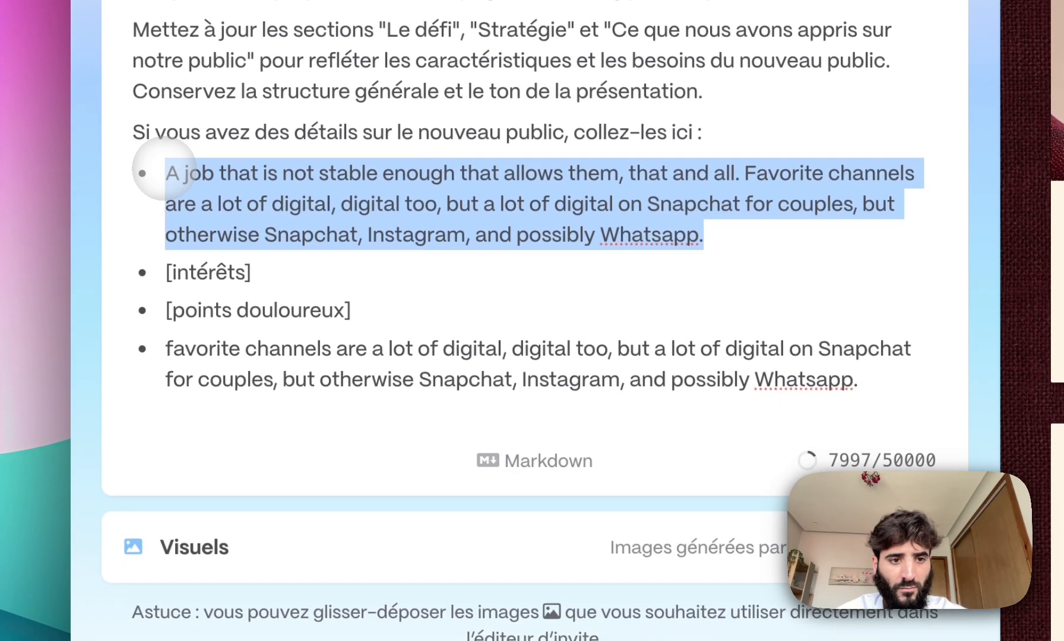
pyautogui.press('BackSpace')
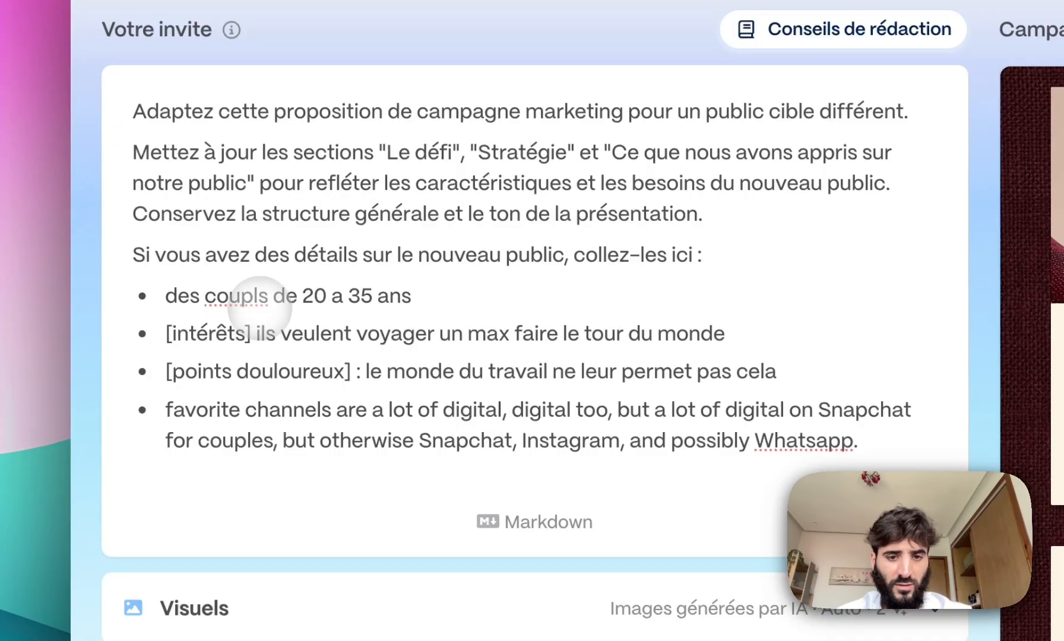
pyautogui.click(257, 313)
pyautogui.write('e')
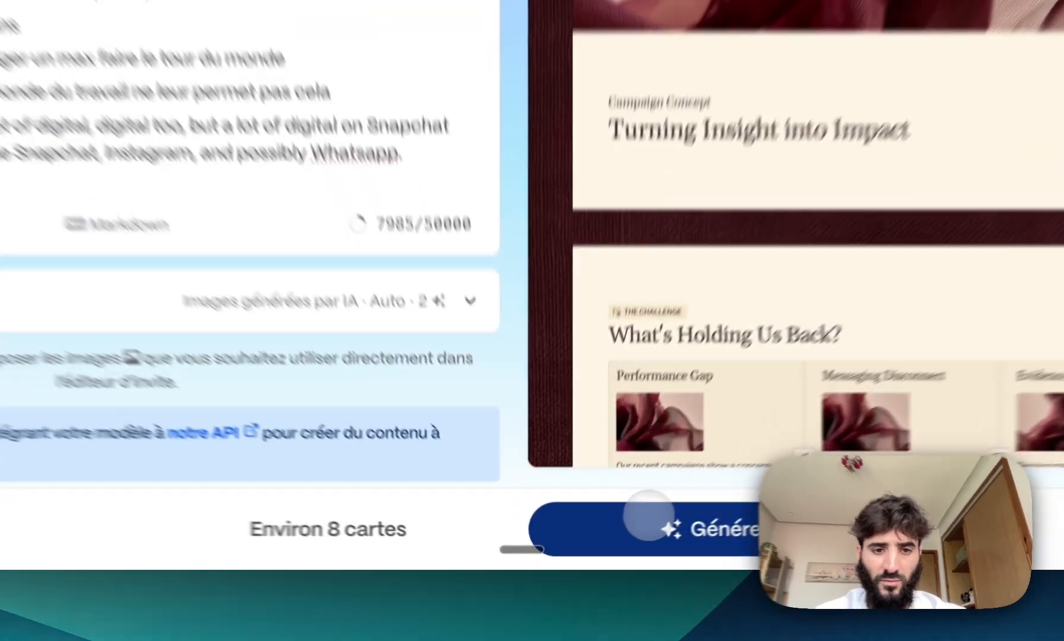
# Generate the presentation from the completed prompt and look through the resulting cards, including the challenge and strategy cards.
pyautogui.click(604, 540)
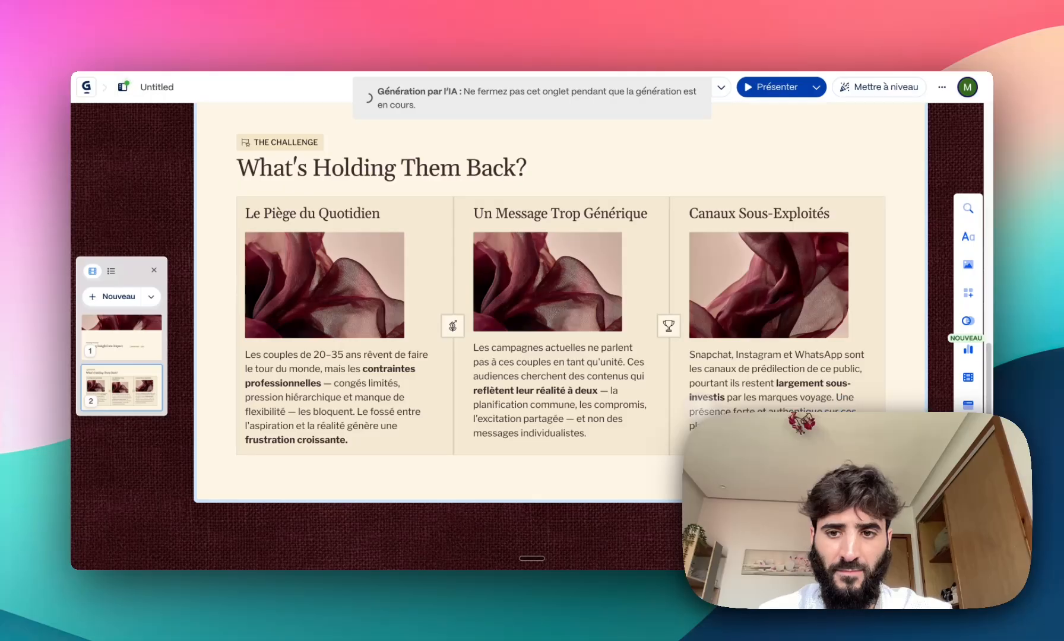
pyautogui.scroll(1, 469, 221)
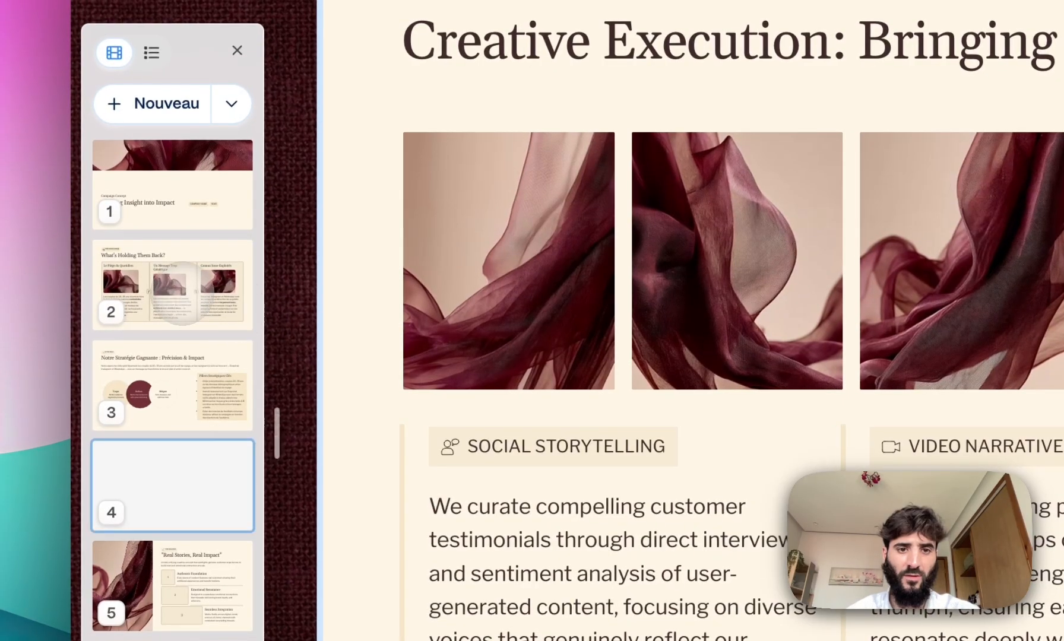
pyautogui.click(186, 321)
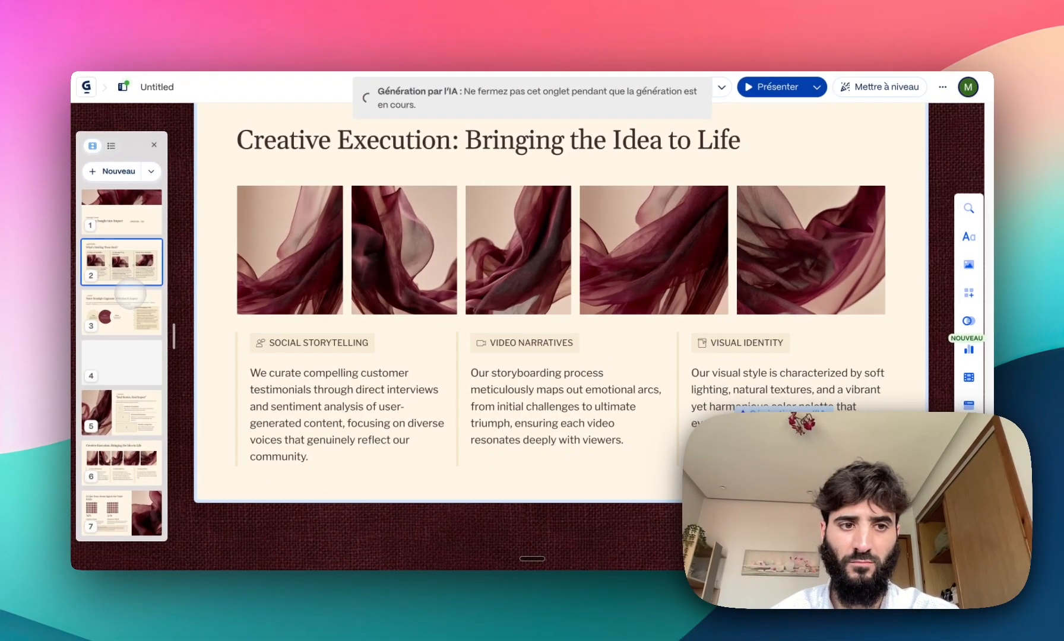
pyautogui.click(189, 350)
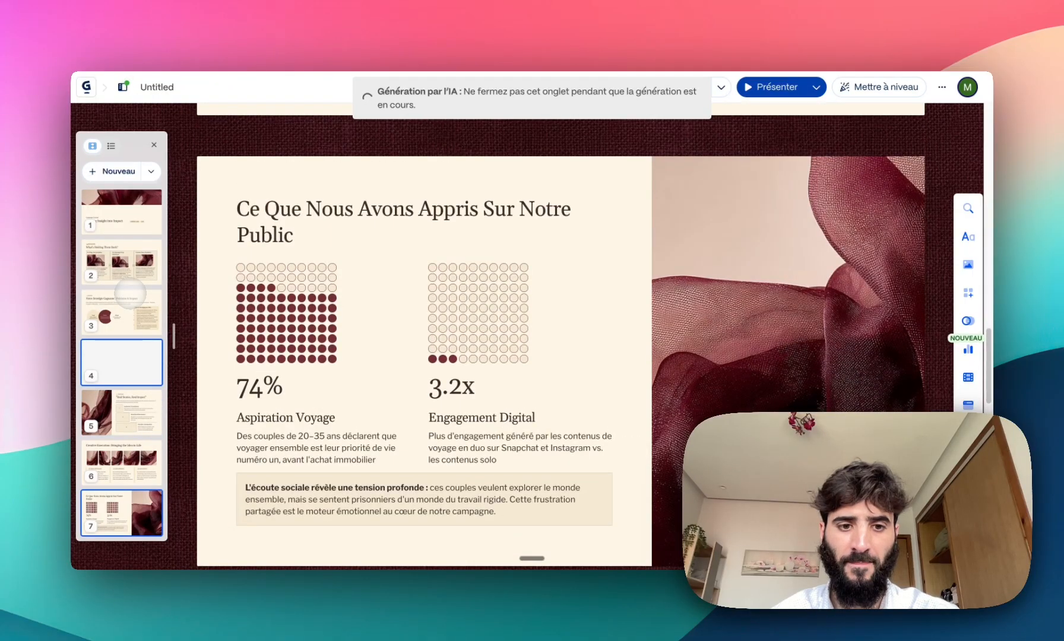
pyautogui.click(130, 294)
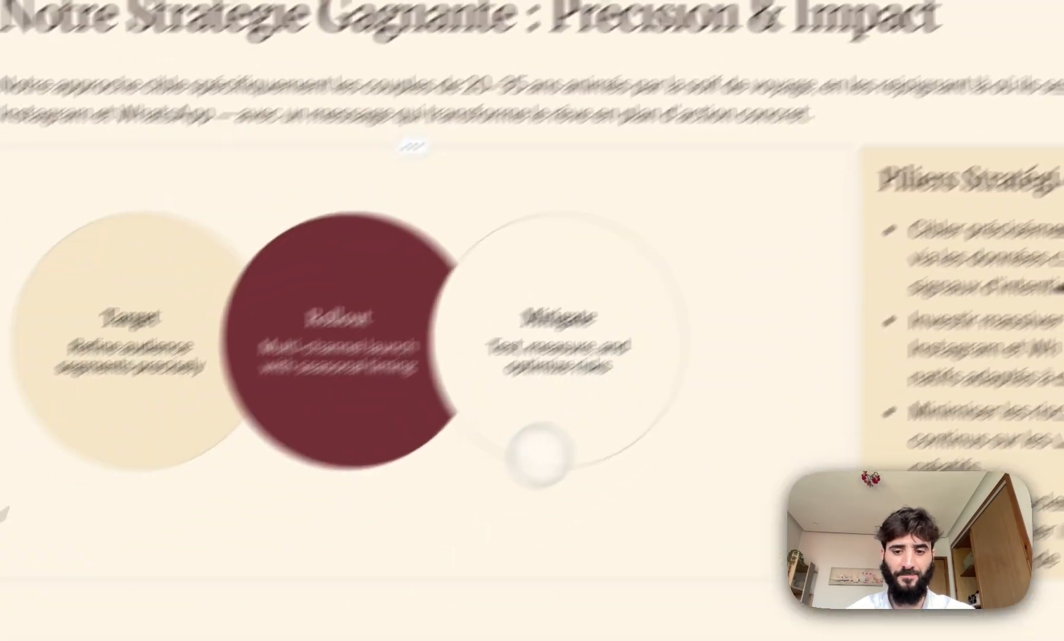
pyautogui.scroll(10, 587, 434)
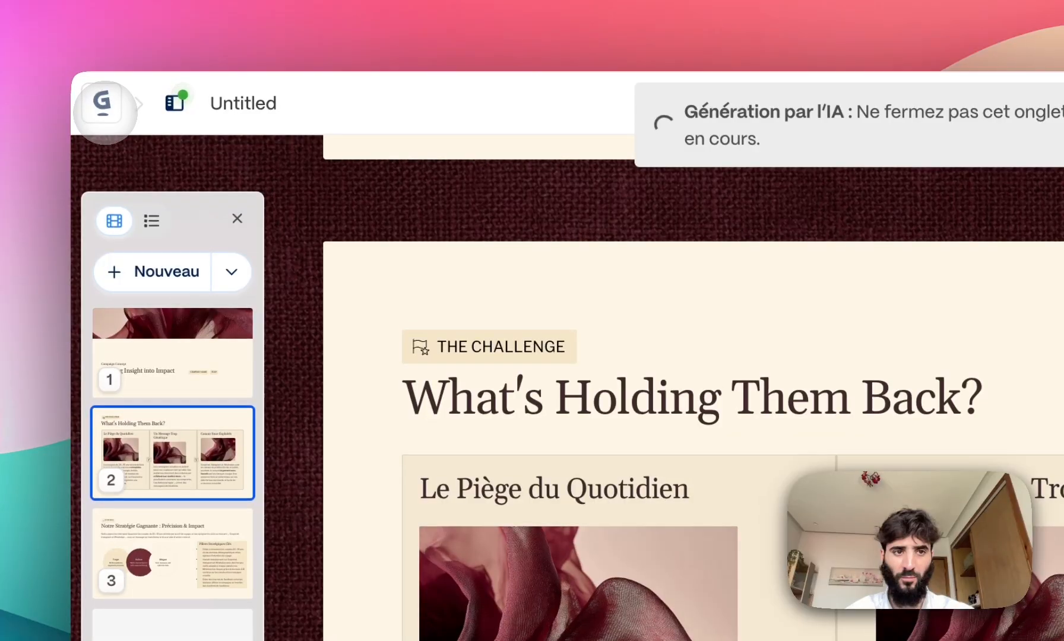
# Leave the presentation, start another AI creation and briefly view the Importer depuis un fichier ou une URL method.
pyautogui.click(104, 108)
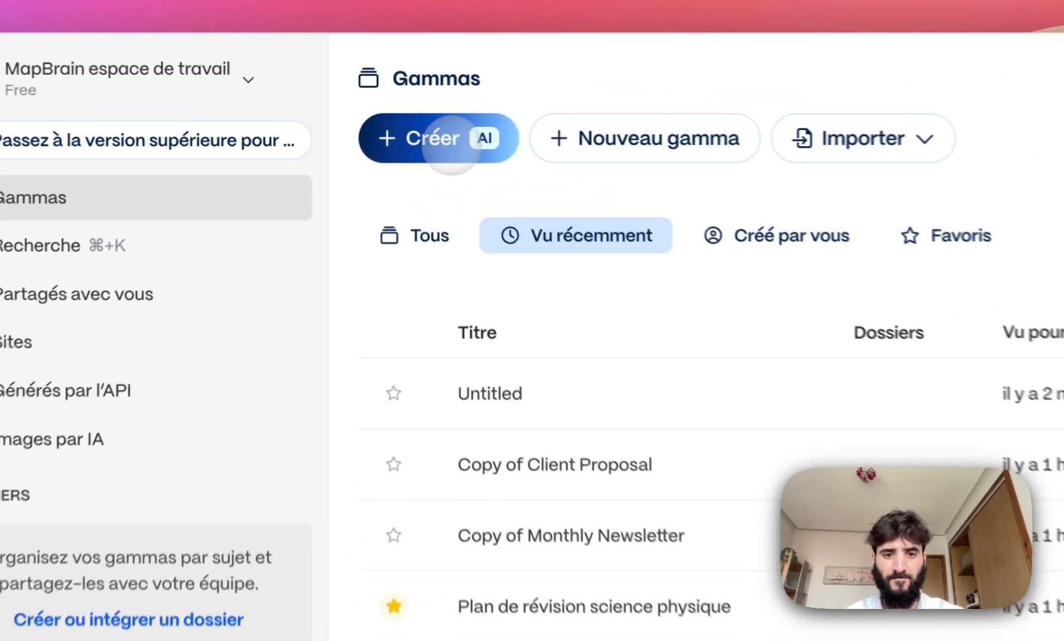
pyautogui.click(384, 126)
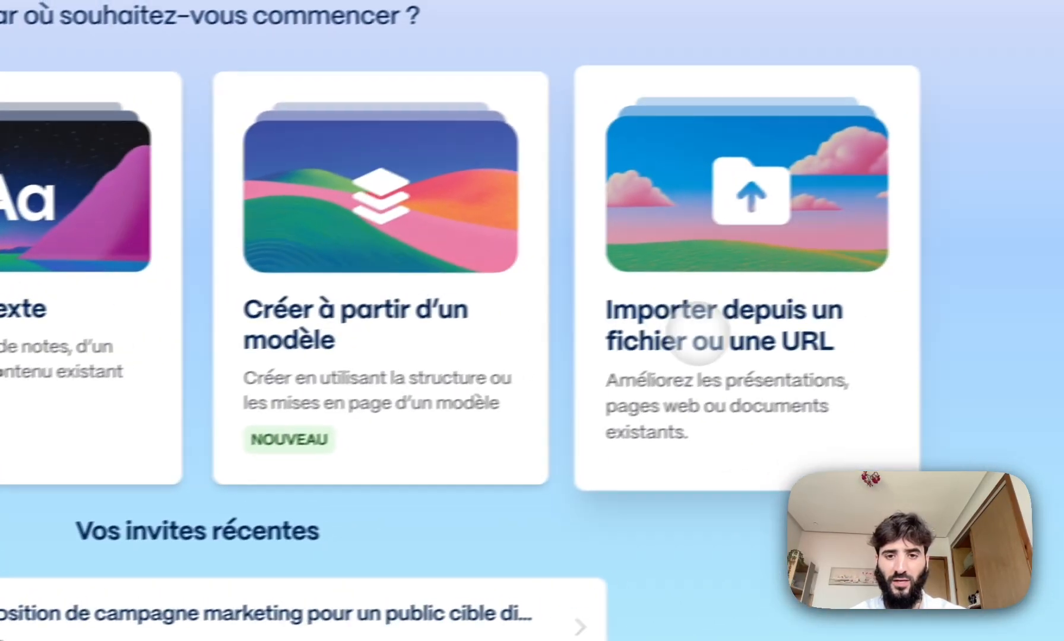
pyautogui.click(710, 316)
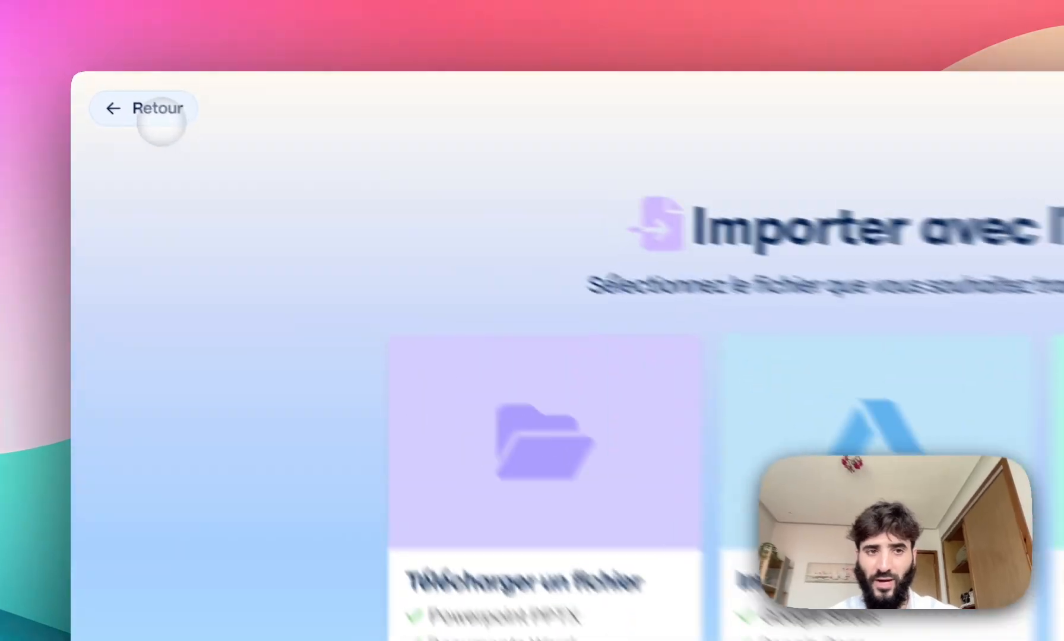
pyautogui.click(119, 92)
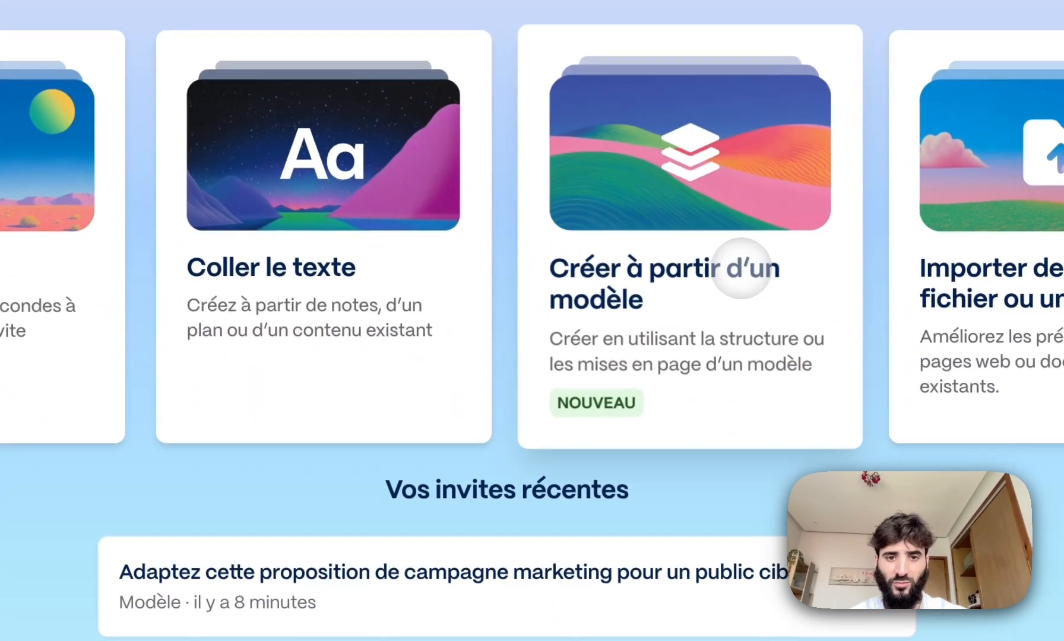
# Open the template gallery from Créer à partir d'un modèle and browse the Éducation templates.
pyautogui.click(741, 269)
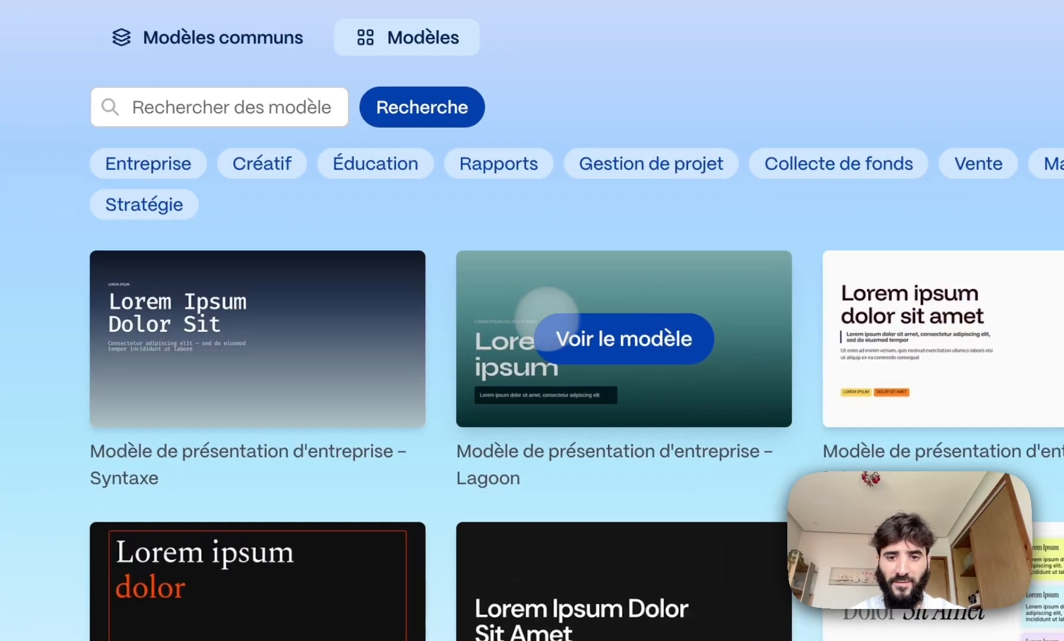
pyautogui.click(375, 164)
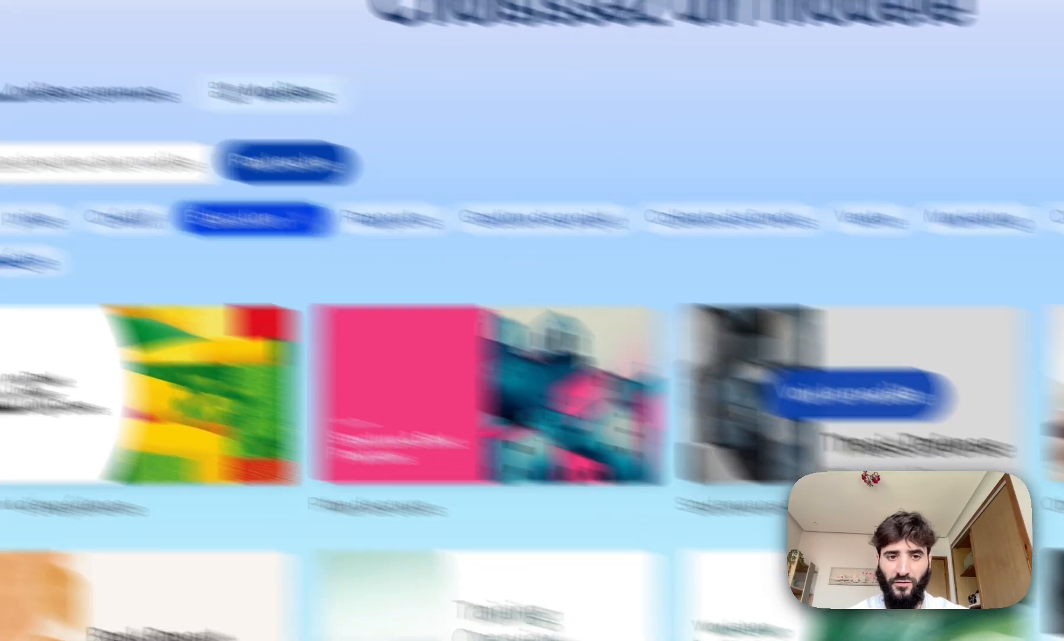
pyautogui.scroll(-5, 673, 406)
pyautogui.scroll(7, 673, 416)
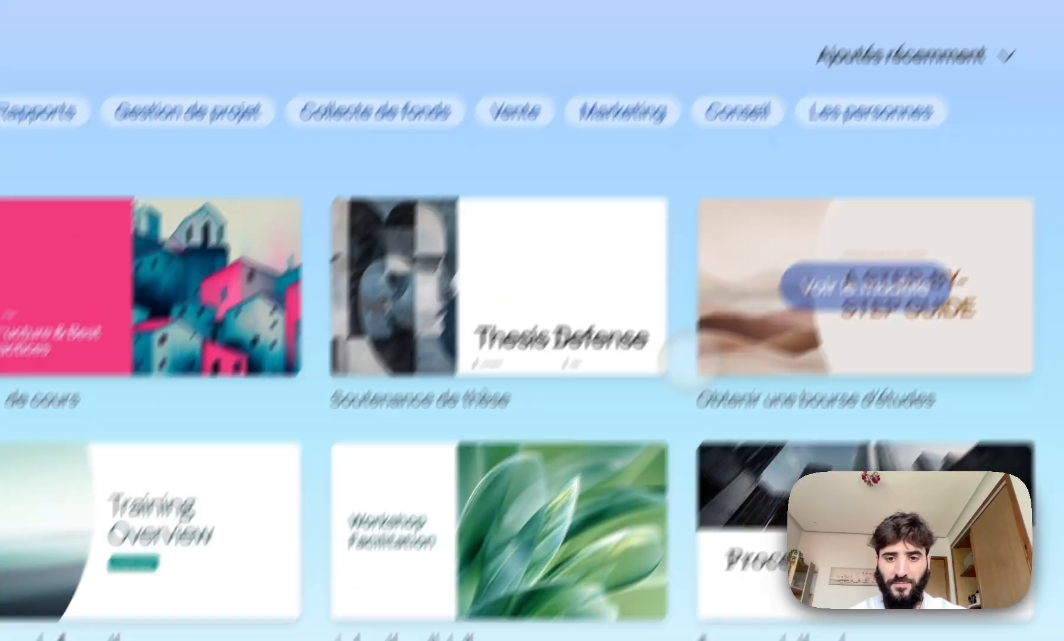
# Switch the gallery filter to Les personnes and browse its templates.
pyautogui.click(750, 271)
pyautogui.scroll(-3, 352, 357)
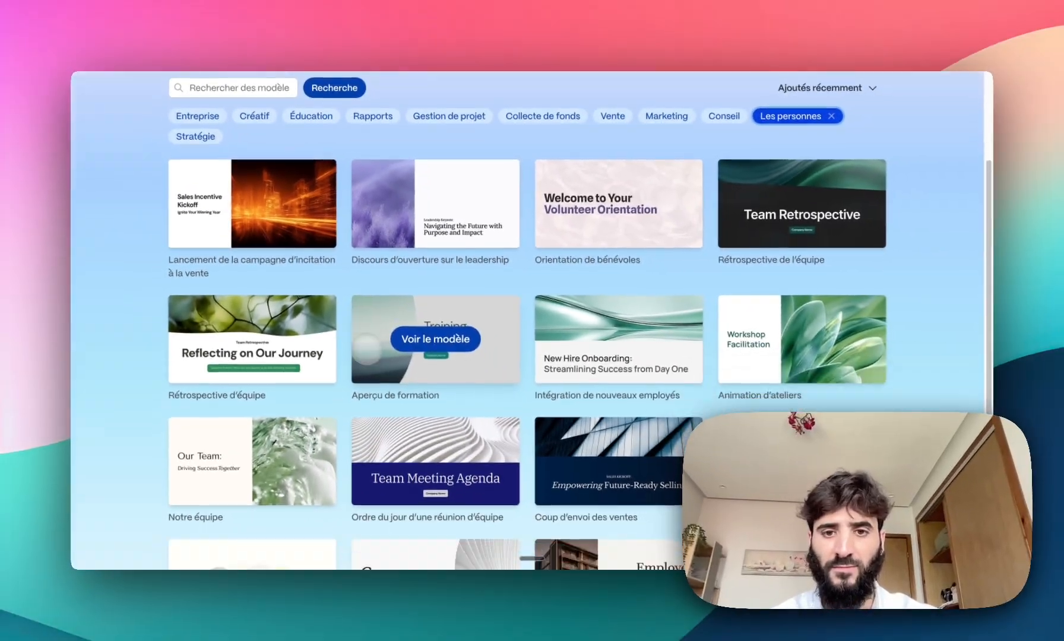
pyautogui.scroll(-2, 354, 425)
pyautogui.scroll(-3, 367, 349)
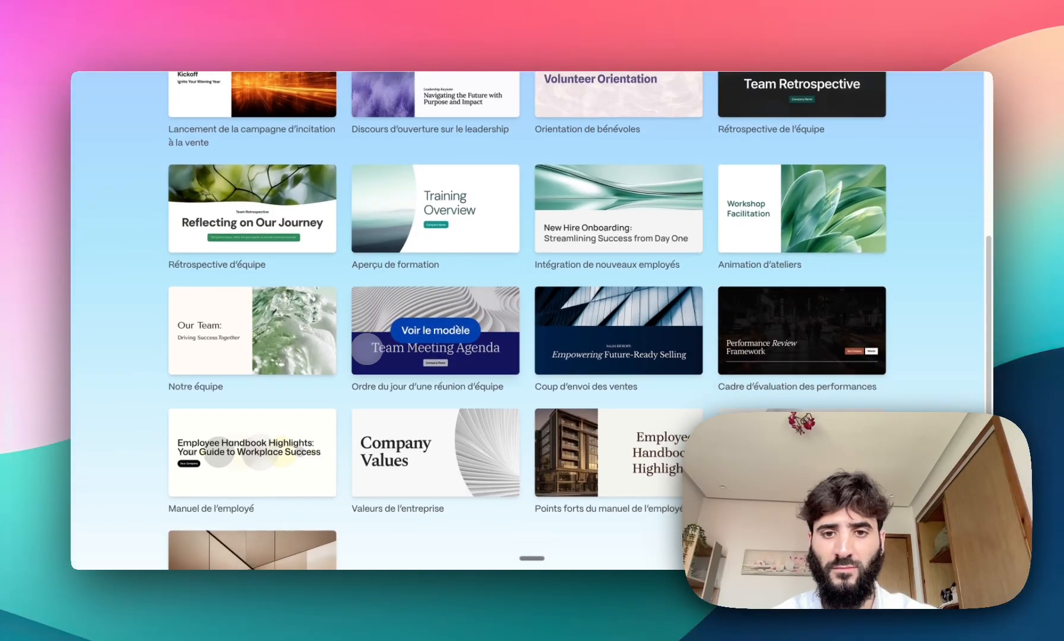
pyautogui.scroll(-3, 458, 369)
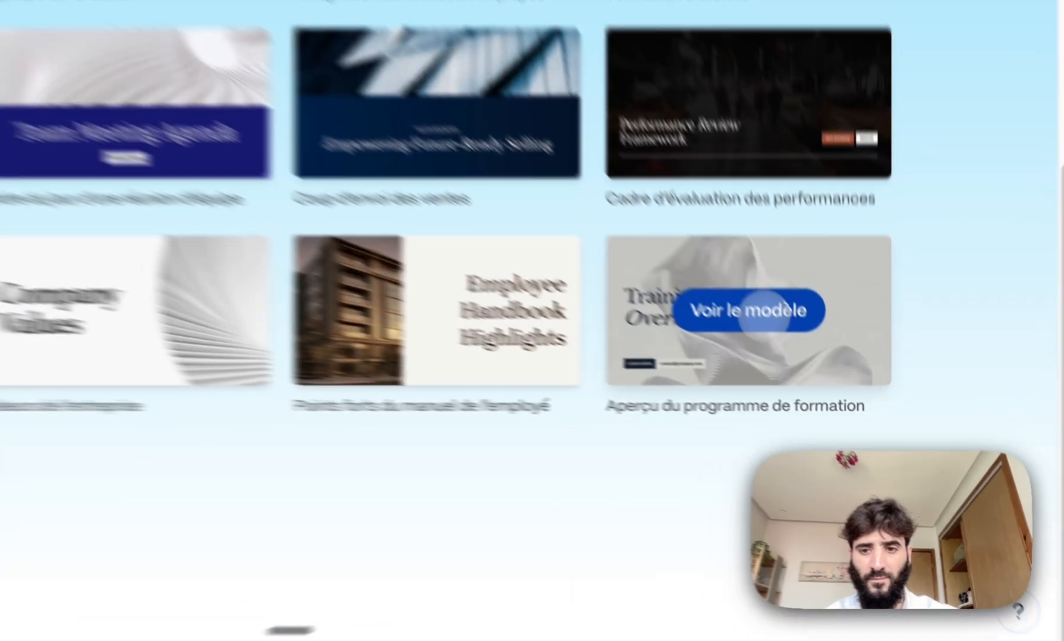
# Preview the Aperçu du programme de formation template and look through its cards.
pyautogui.click(802, 369)
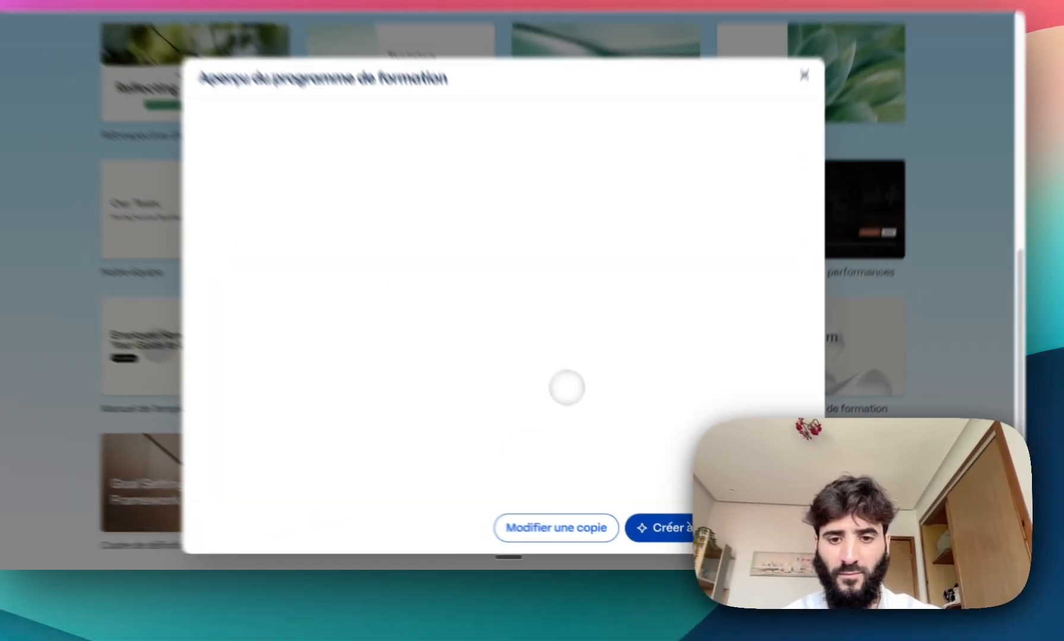
pyautogui.scroll(-4, 394, 234)
pyautogui.scroll(-10, 560, 402)
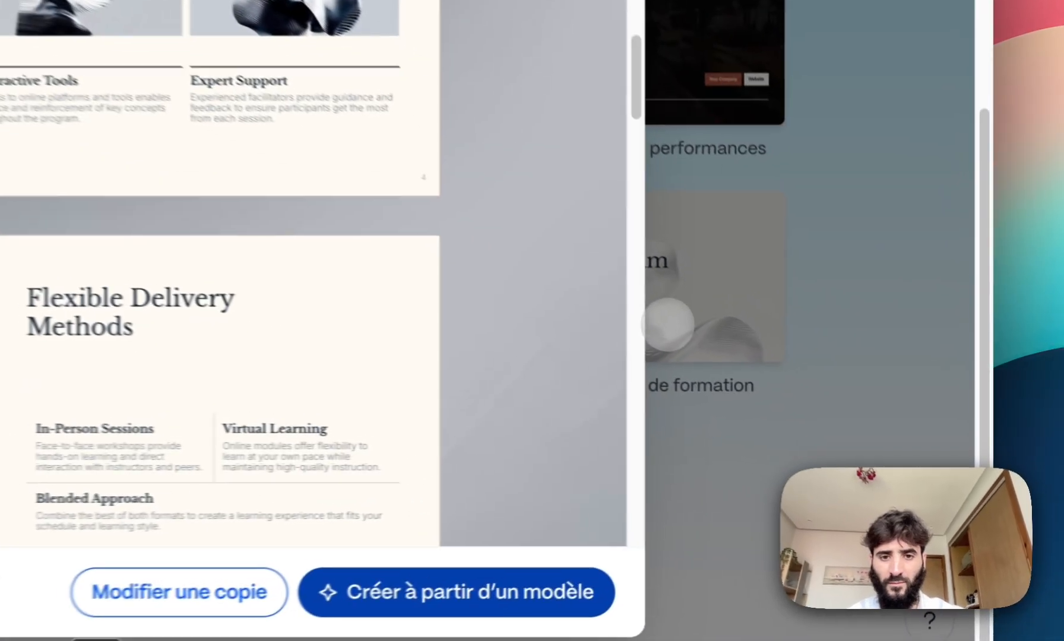
# Close the template preview, filter the gallery by Collecte de fonds and by Gestion de projet, and browse the project management templates.
pyautogui.click(828, 377)
pyautogui.scroll(2, 709, 433)
pyautogui.scroll(6, 424, 398)
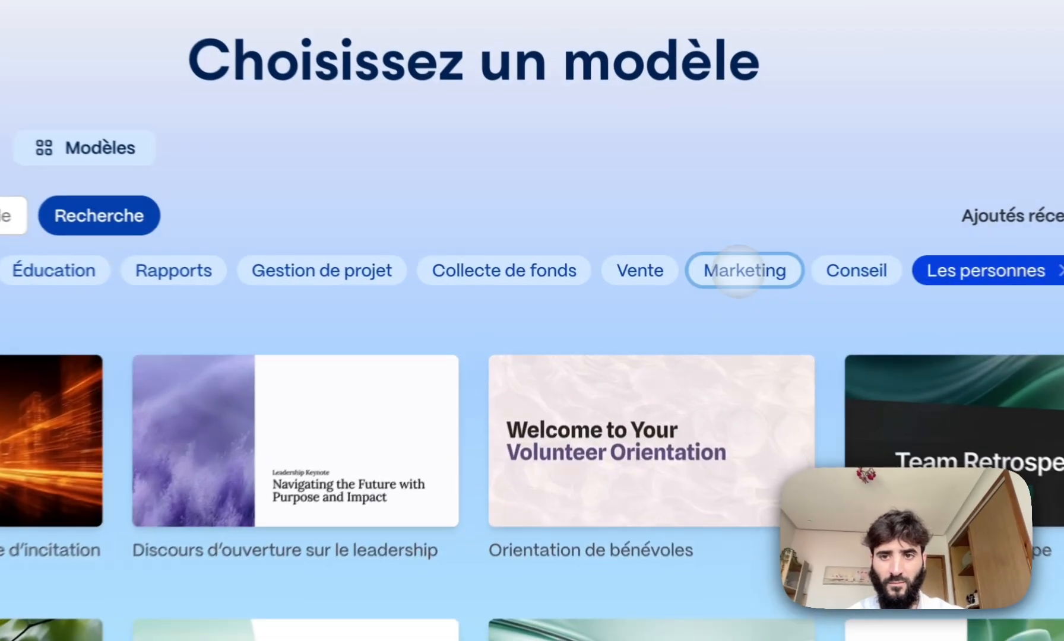
pyautogui.click(658, 265)
pyautogui.click(505, 266)
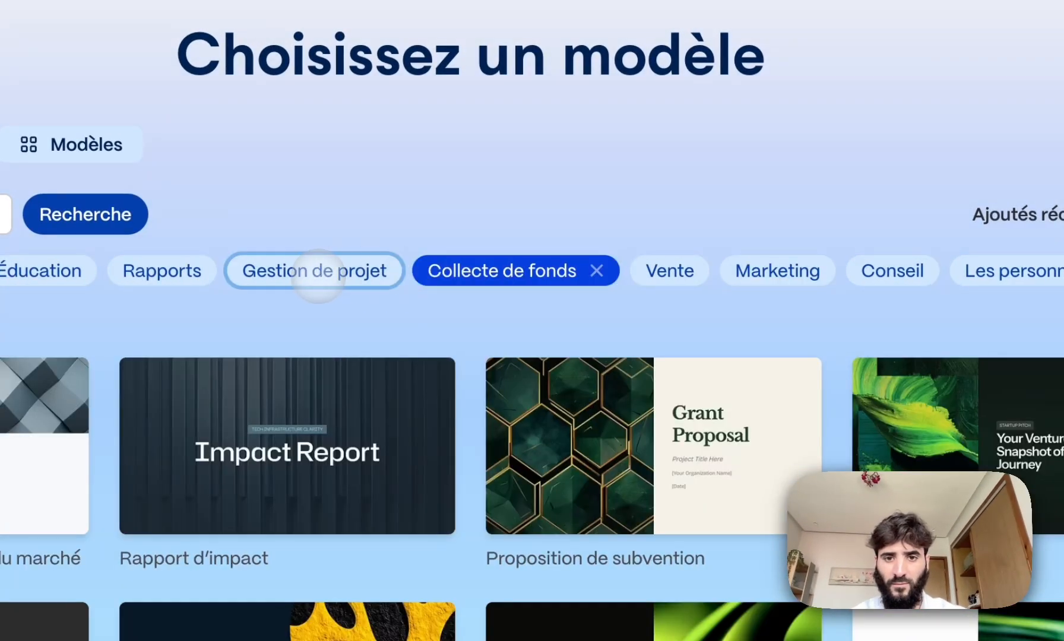
pyautogui.click(318, 275)
pyautogui.scroll(-5, 287, 410)
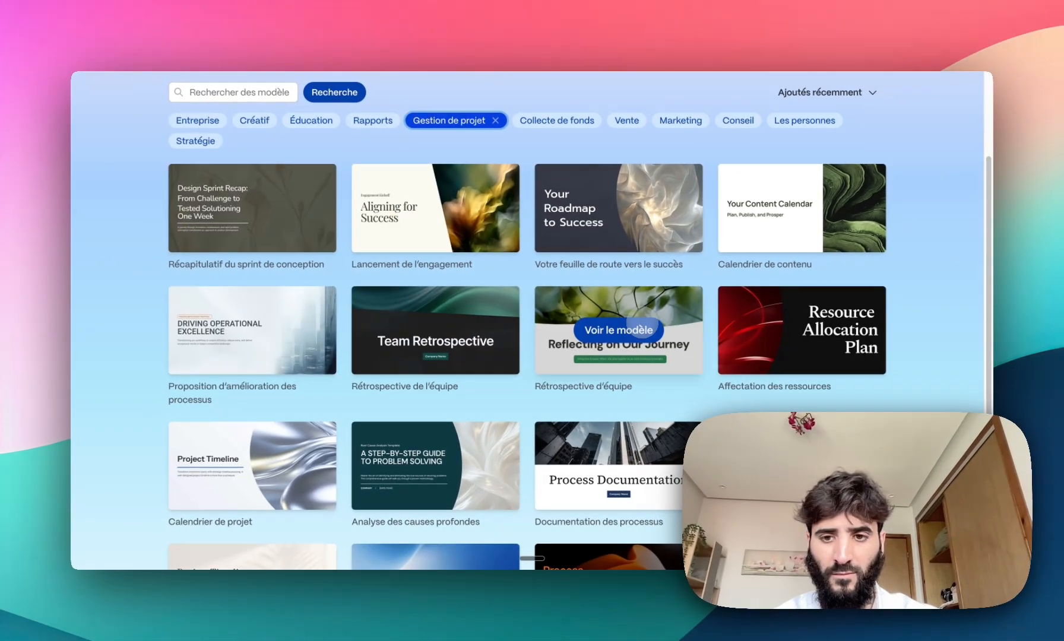
pyautogui.scroll(5, 619, 329)
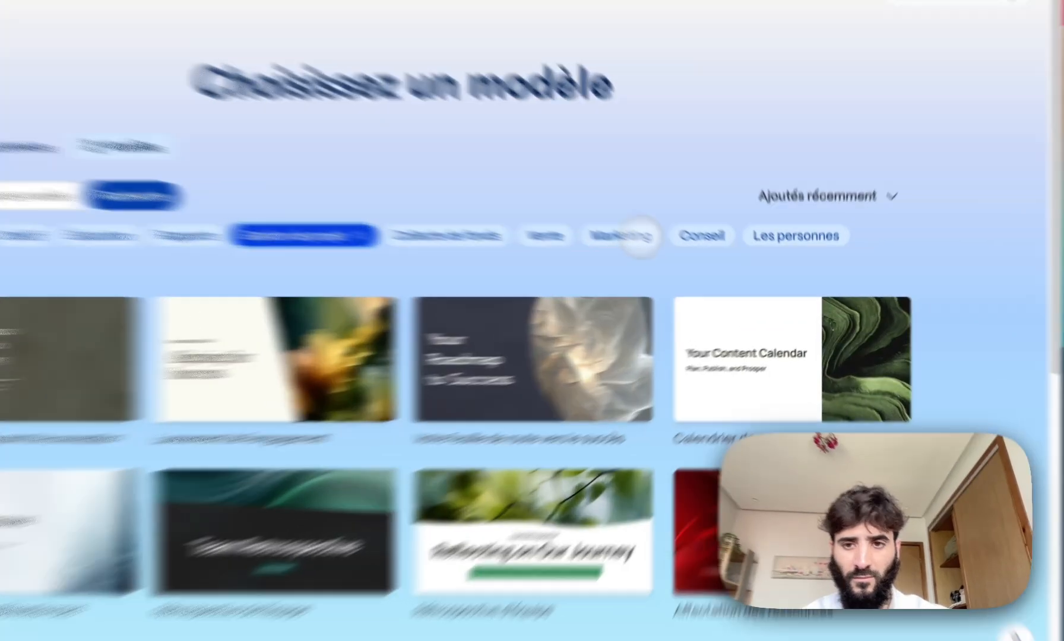
# Filter the gallery by Marketing, switch to Vente and browse the sales templates.
pyautogui.click(681, 259)
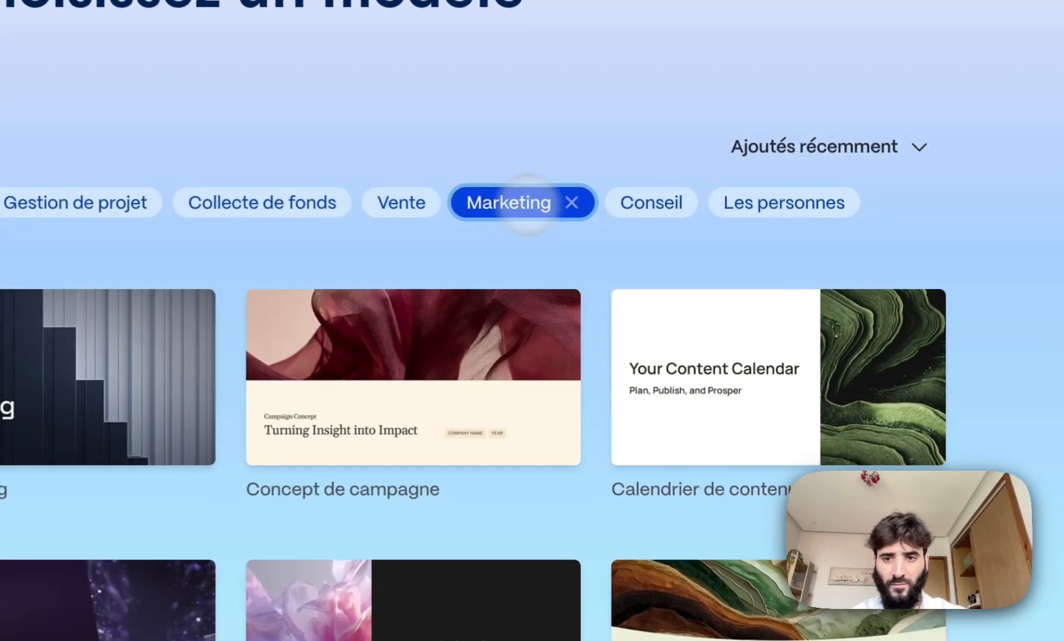
pyautogui.click(630, 259)
pyautogui.moveTo(411, 304)
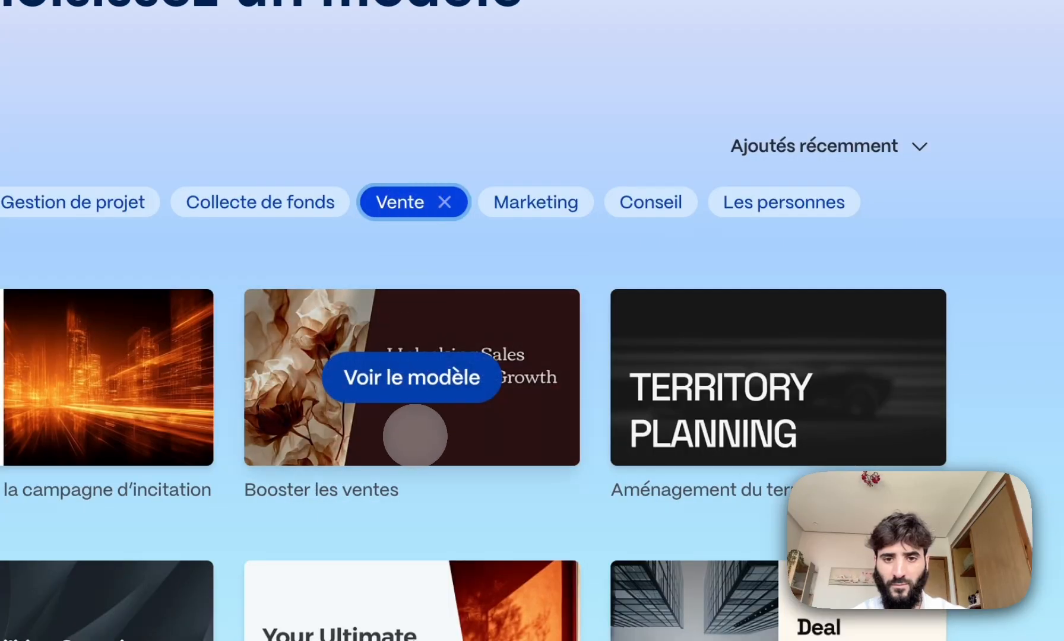
pyautogui.scroll(-2, 415, 436)
pyautogui.scroll(-1, 142, 297)
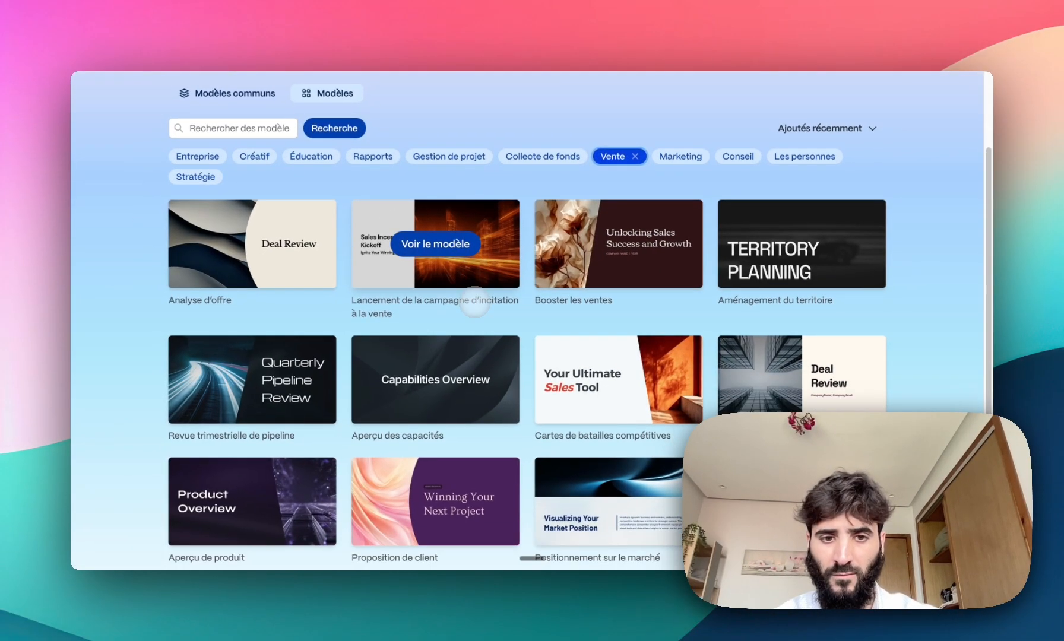
pyautogui.scroll(-3, 572, 364)
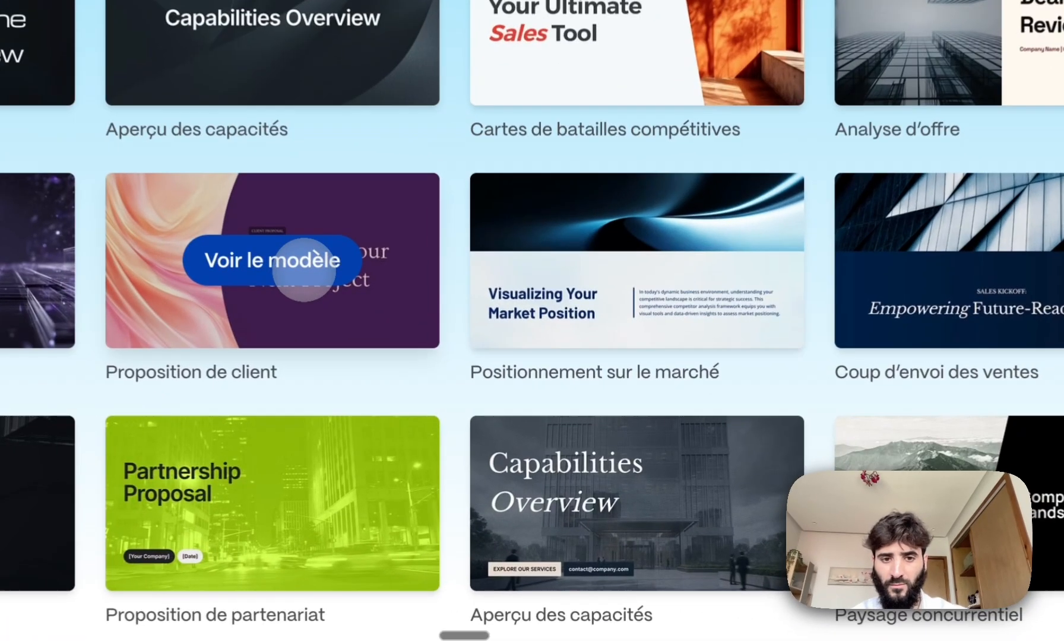
# Start a creation from the Proposition de client template and fill the prompt with the Créer une proposition pour un client suggestion.
pyautogui.click(452, 373)
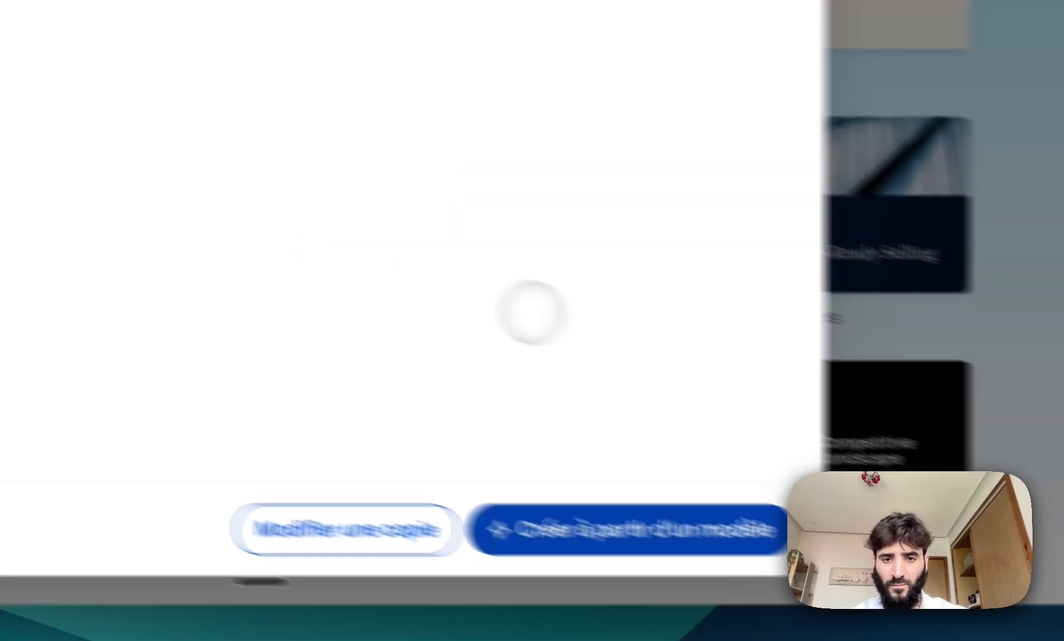
pyautogui.click(645, 520)
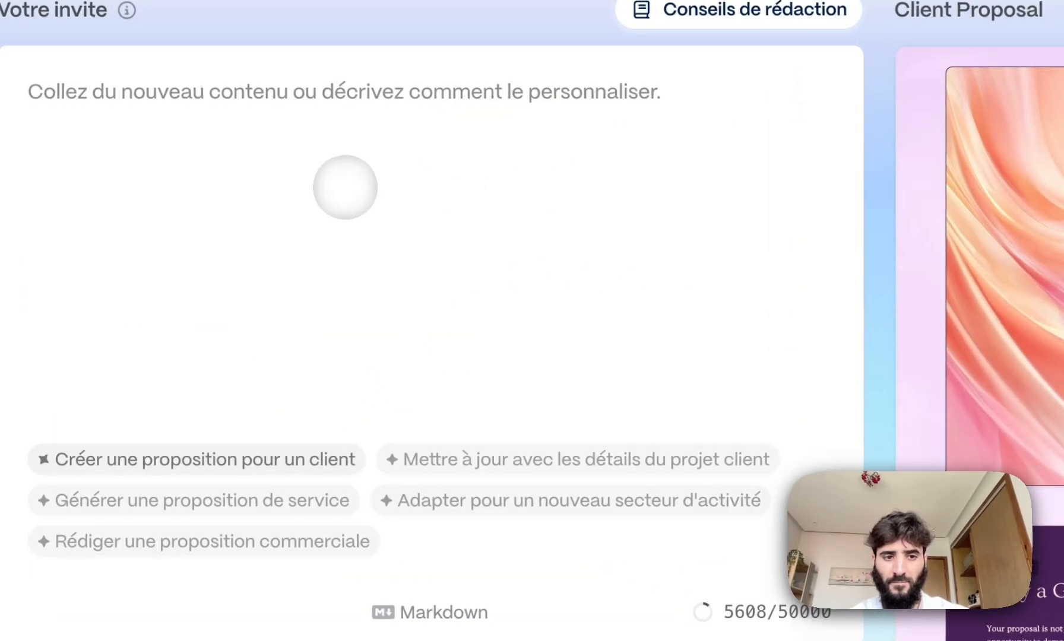
pyautogui.click(297, 459)
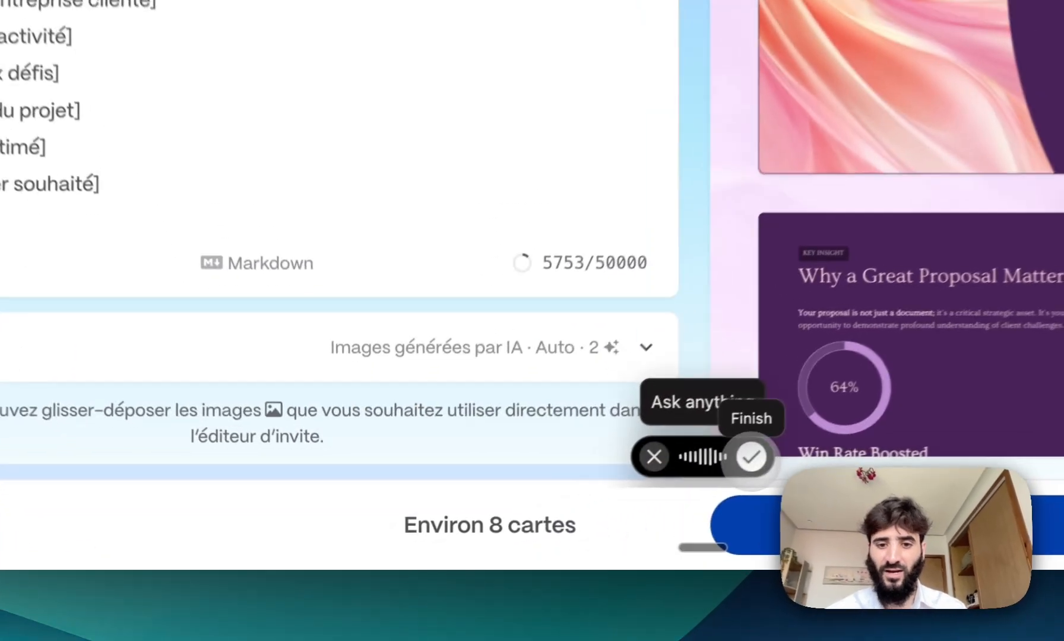
# Try to dictate the client details into the prompt with Typeless and dismiss its upgrade notice.
pyautogui.click(557, 512)
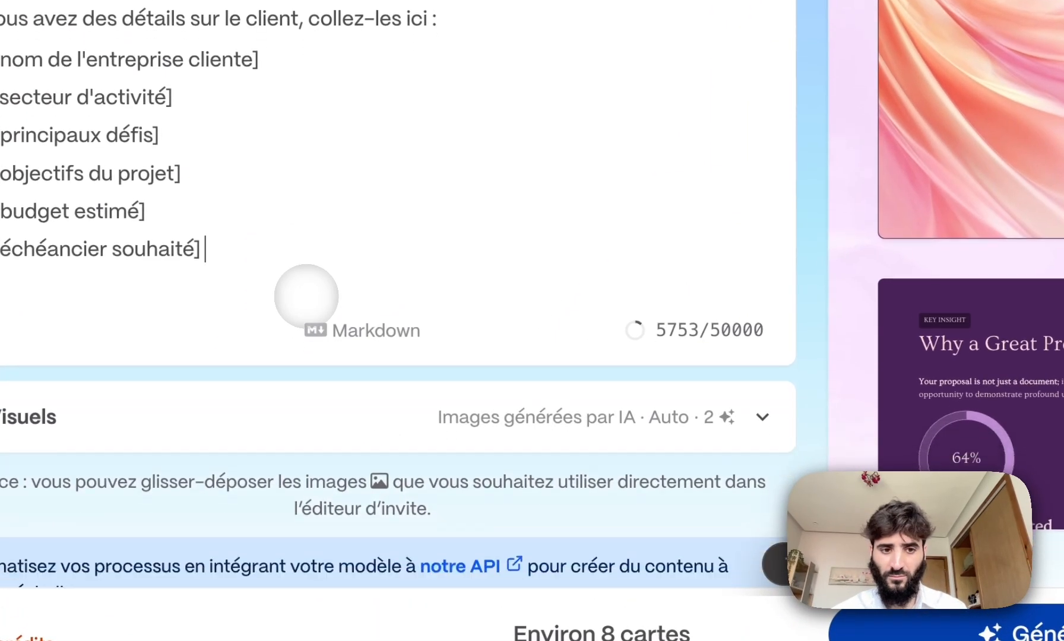
pyautogui.scroll(-5, 307, 296)
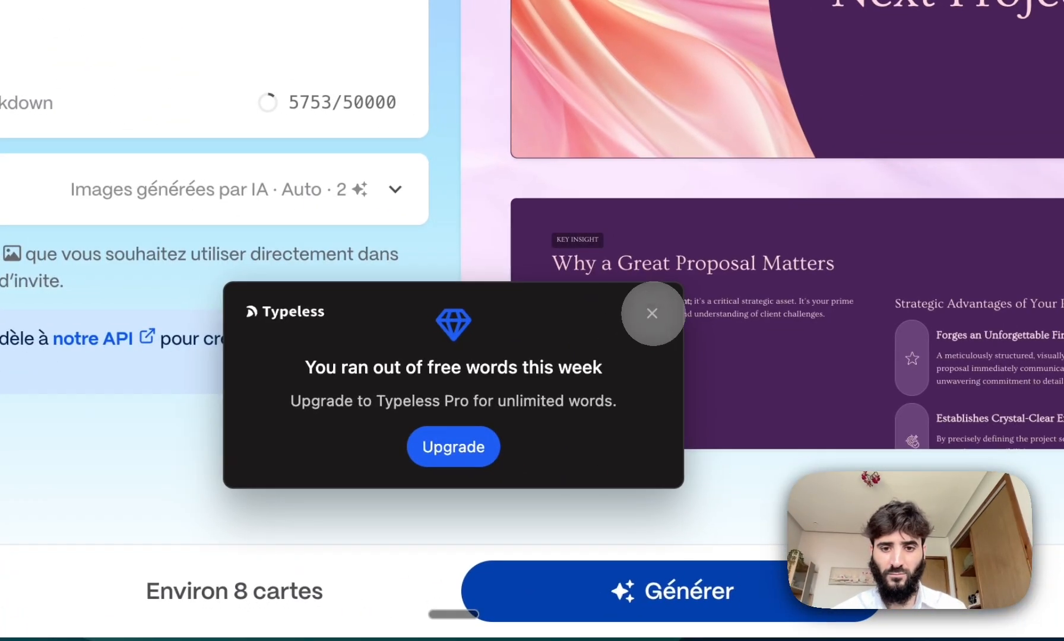
pyautogui.click(652, 314)
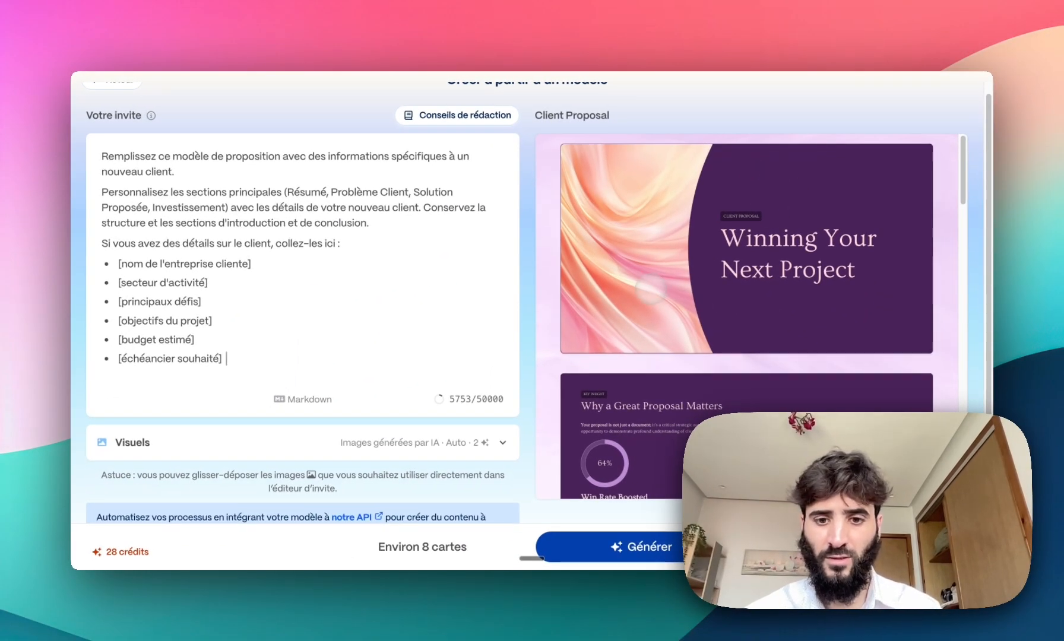
# Dictate an Apple proposal offering companies worldwide iPhone 18, MacBooks and iPads with free LLM access for employees, and generate the presentation.
pyautogui.press('fn+space')
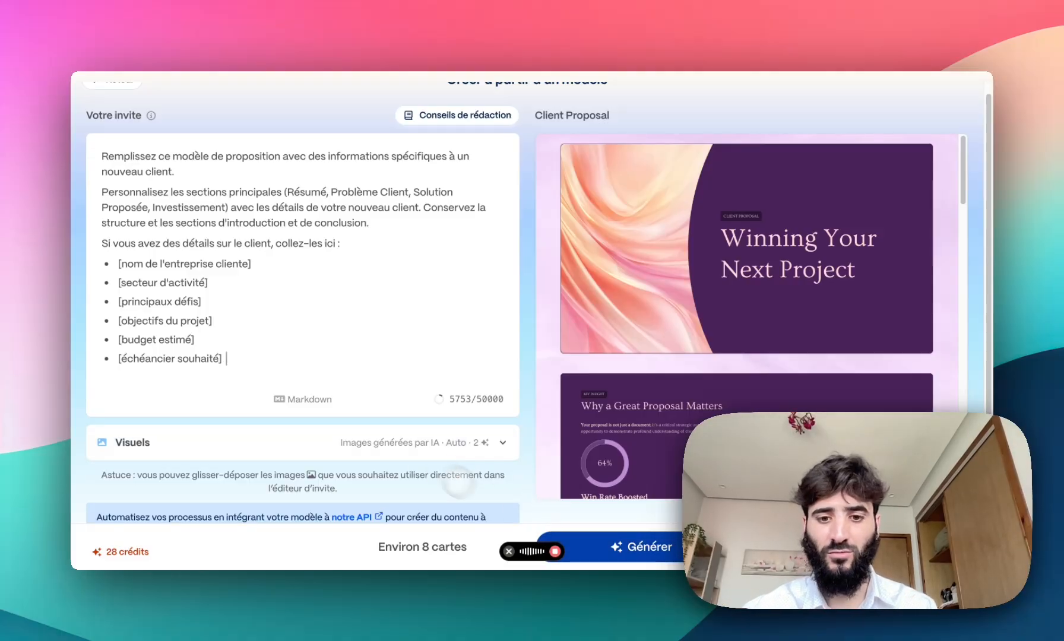
pyautogui.click(555, 551)
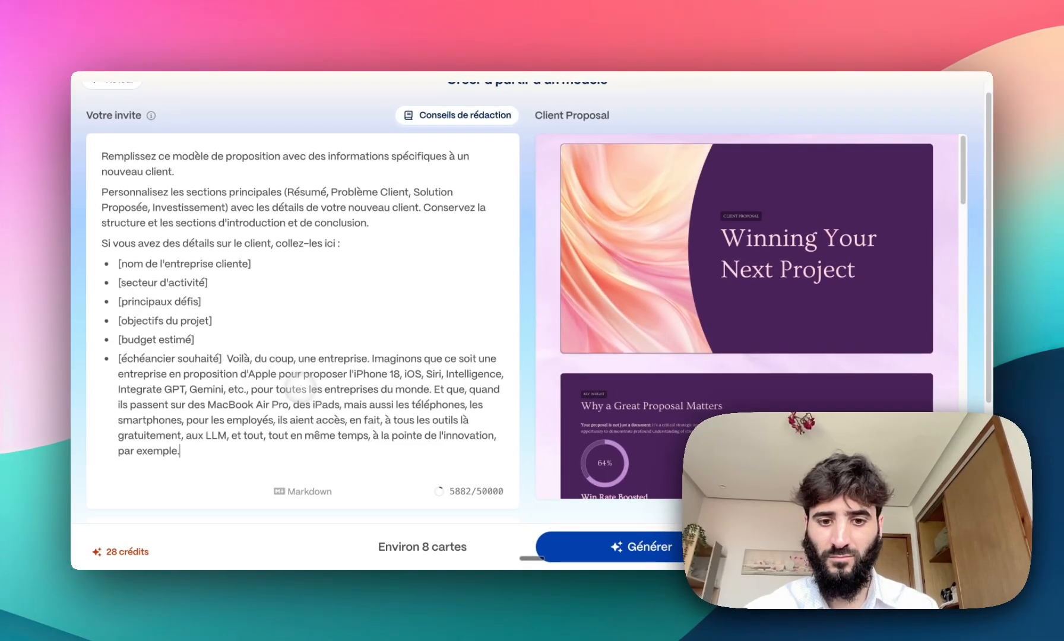
pyautogui.scroll(-3, 267, 356)
pyautogui.click(633, 552)
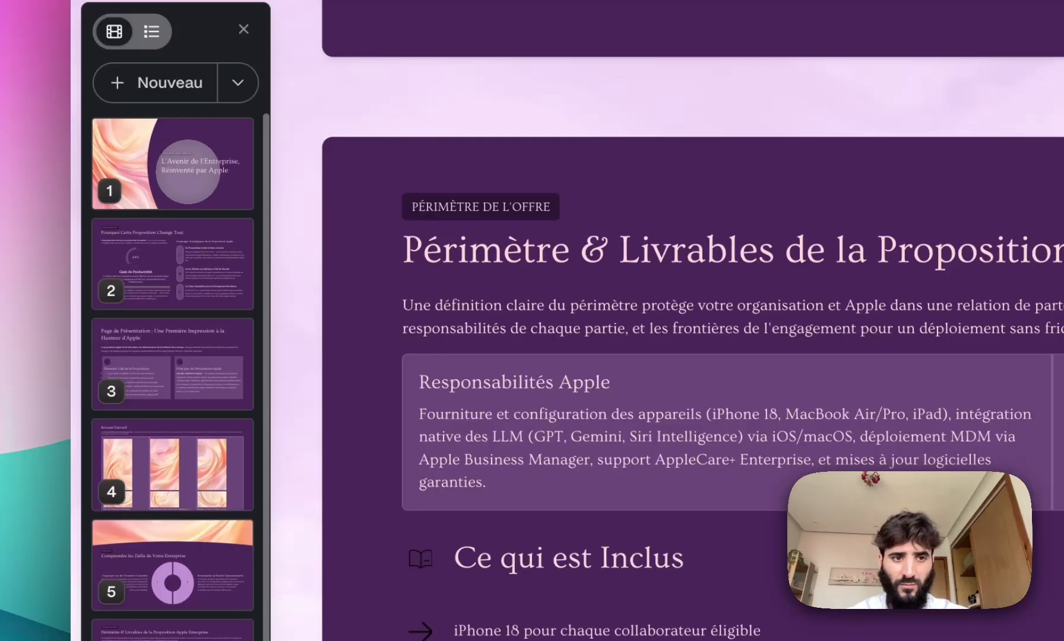
# Review the generated Apple proposal card by card, from the title to the deployment plan, and return to the Résumé Exécutif card.
pyautogui.click(188, 172)
pyautogui.press('Down')
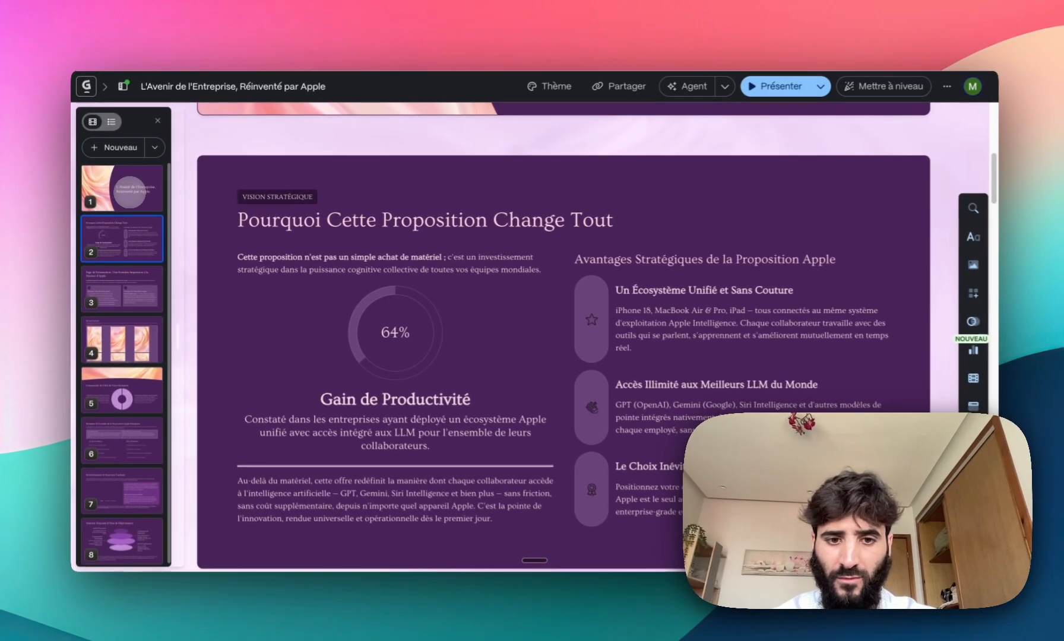
pyautogui.press('Down')
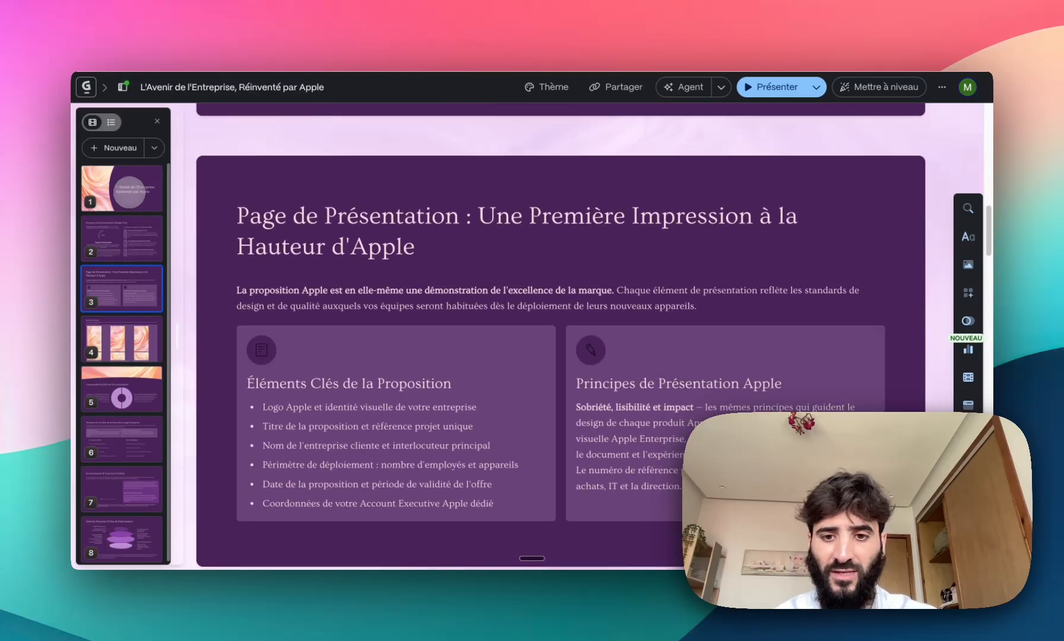
pyautogui.press('Down')
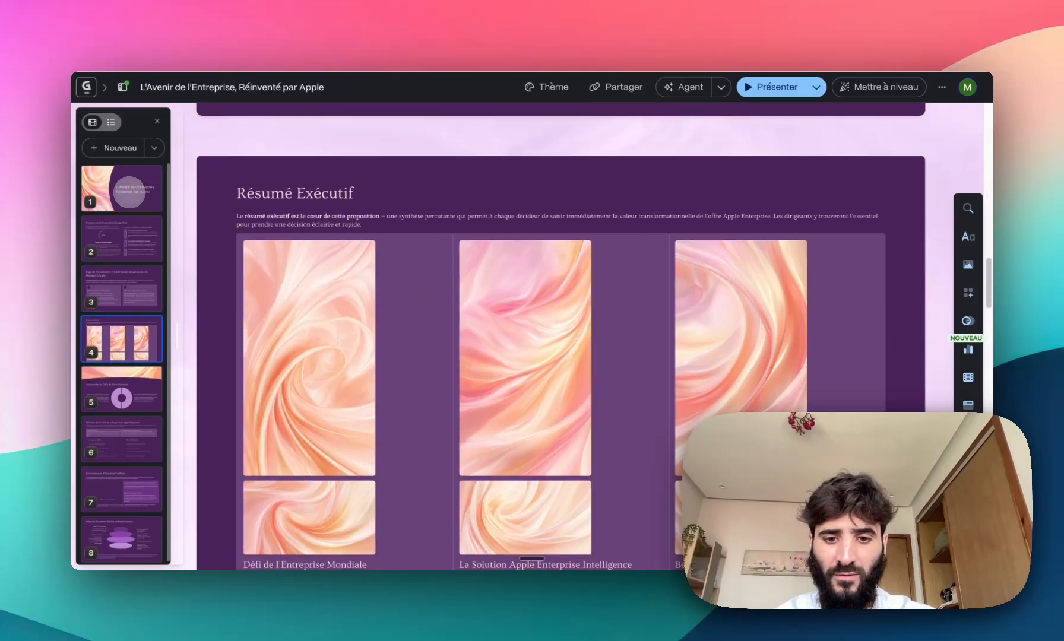
pyautogui.scroll(-5, 273, 258)
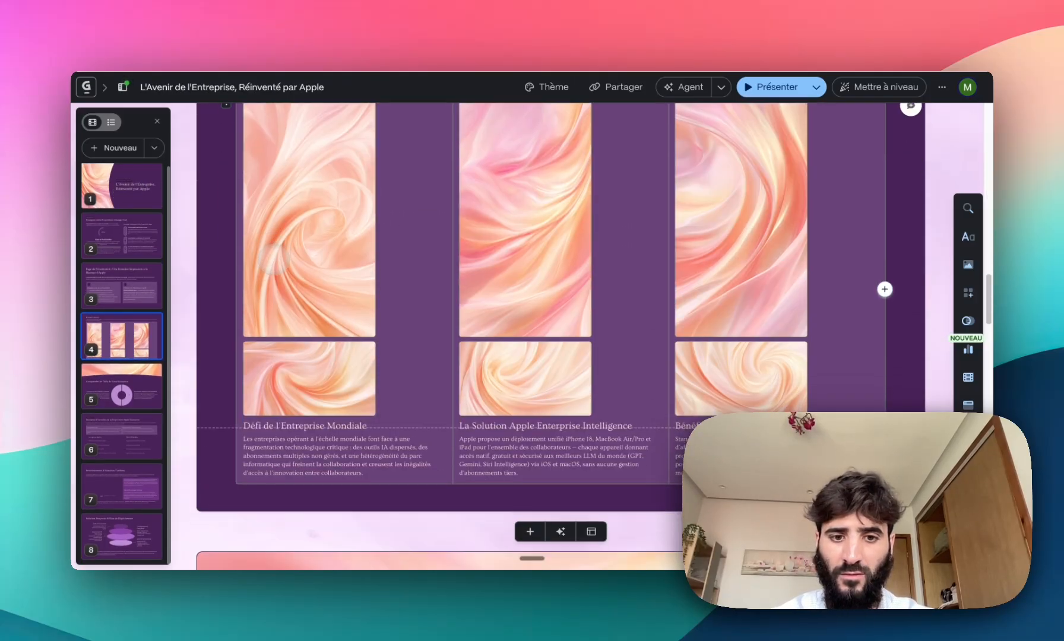
pyautogui.press('Down')
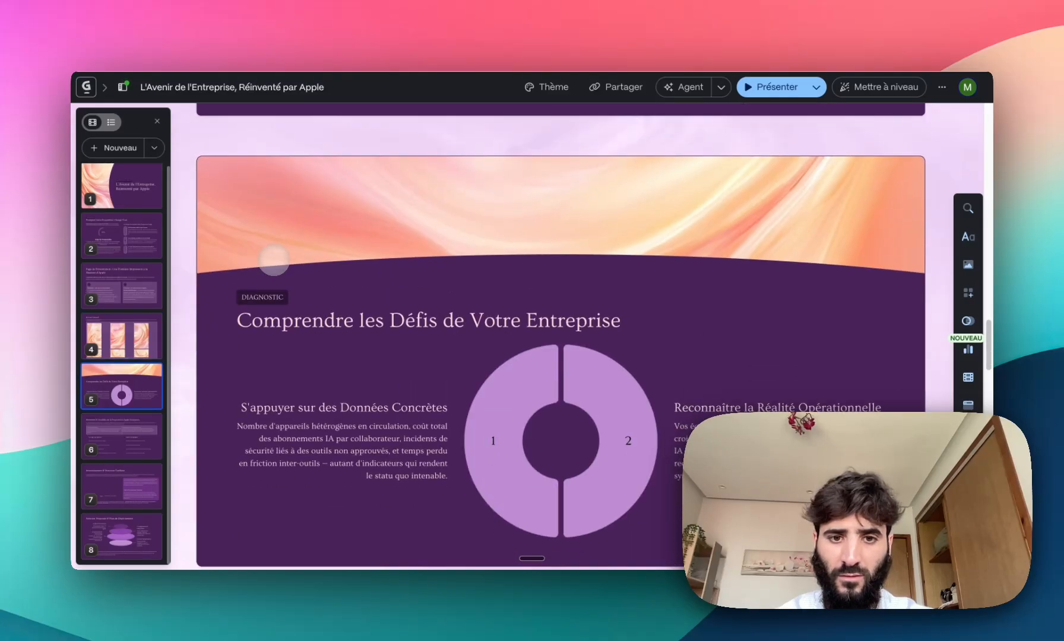
pyautogui.press('Down')
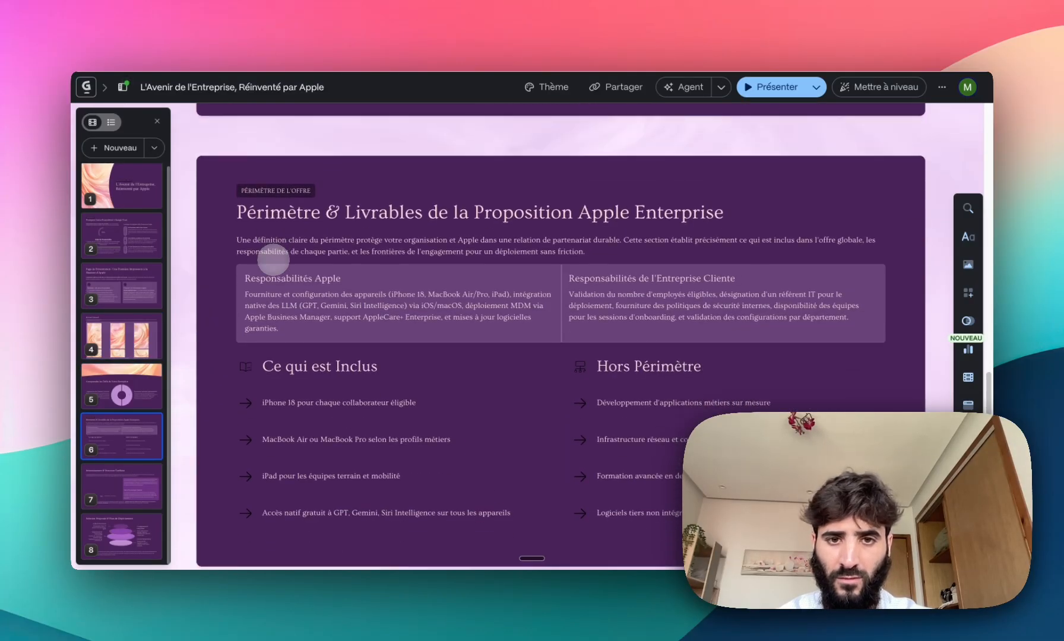
pyautogui.press('Down')
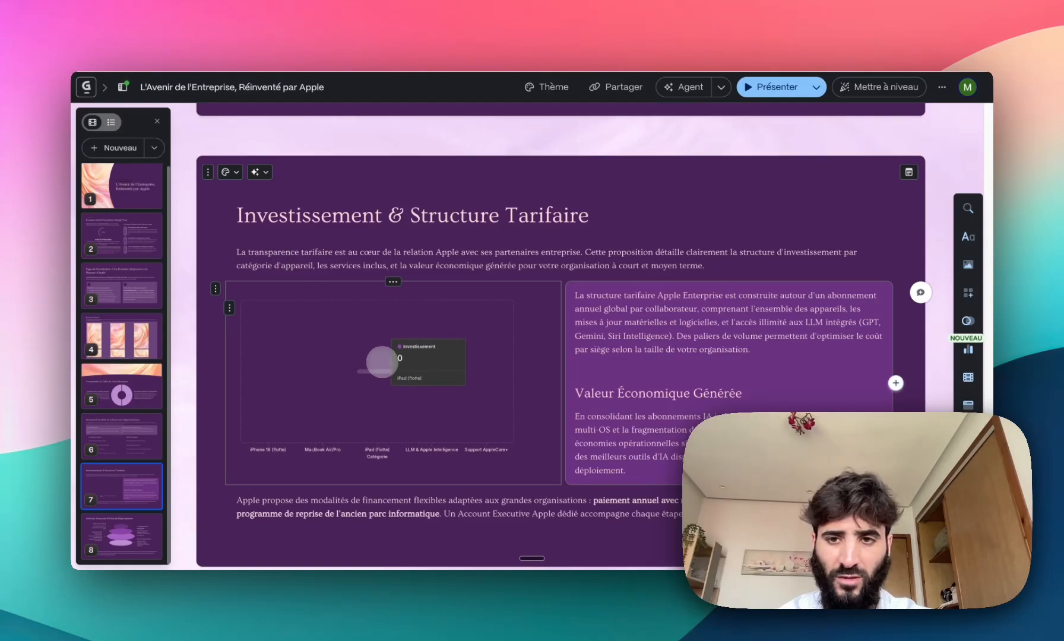
pyautogui.press('Down')
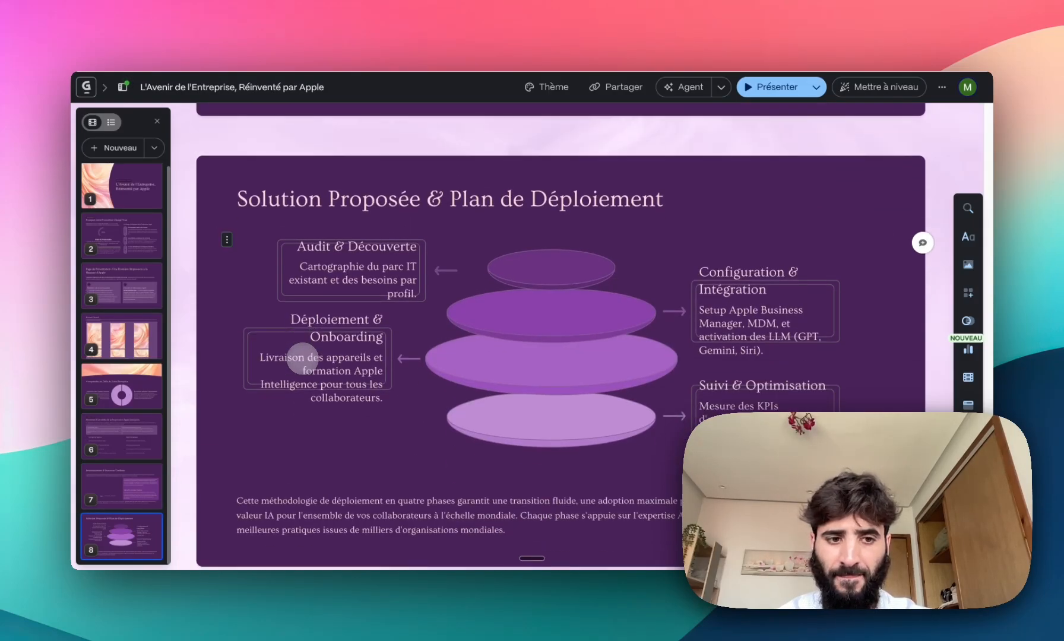
pyautogui.click(121, 336)
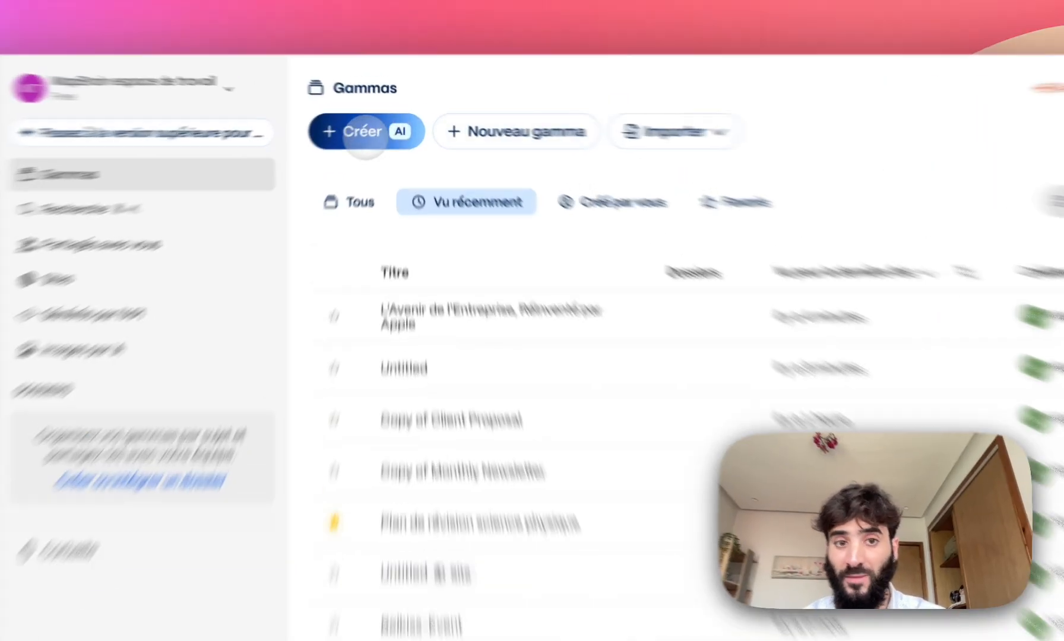
# Start another AI creation, briefly view the template gallery and return to the choice of creation methods.
pyautogui.click(365, 133)
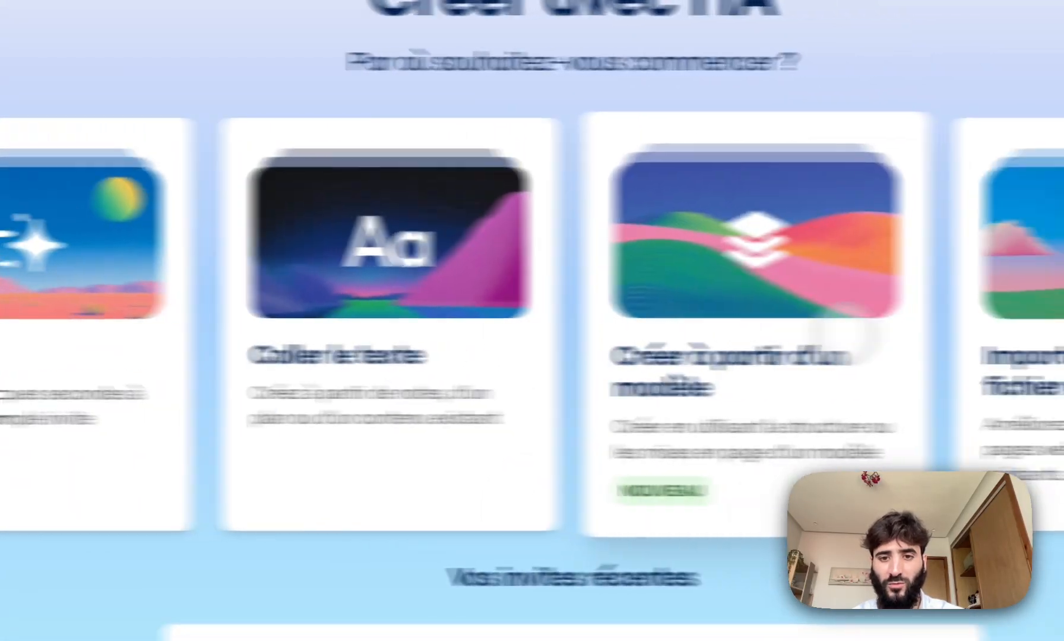
pyautogui.click(843, 334)
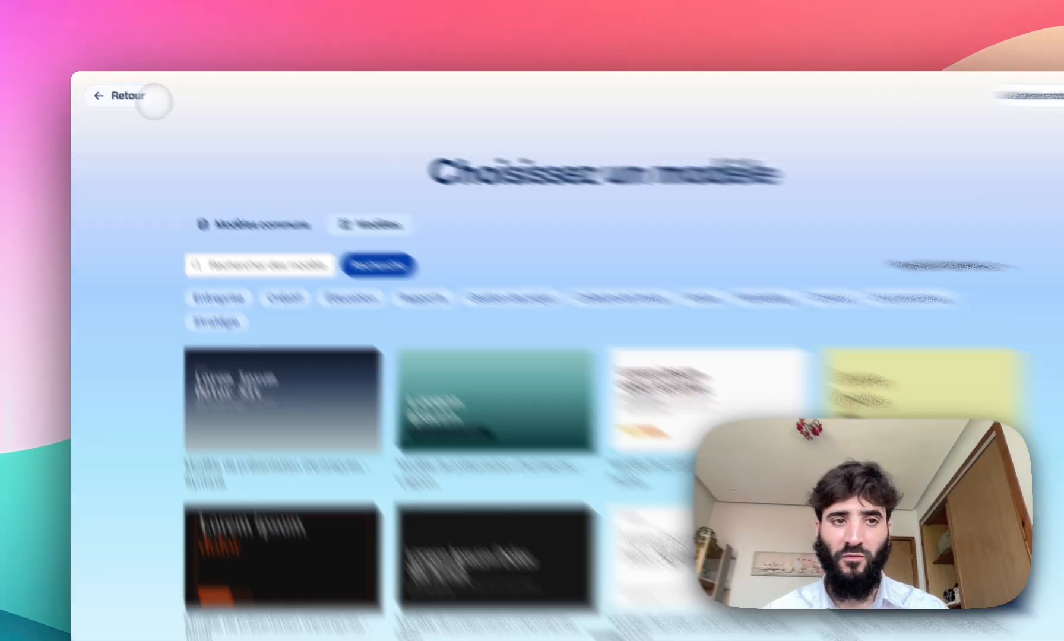
pyautogui.click(128, 92)
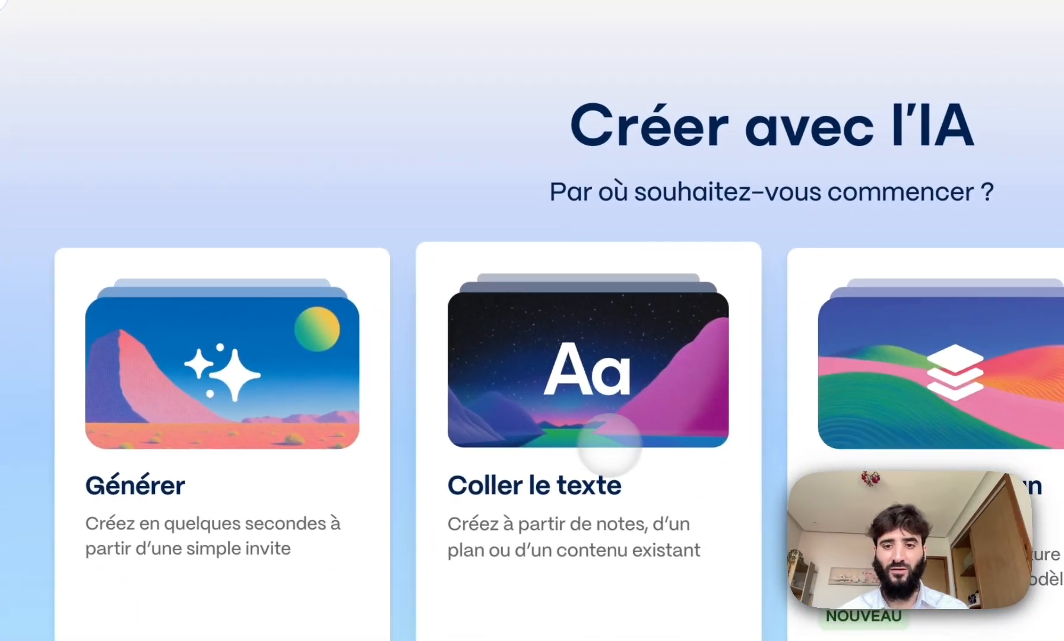